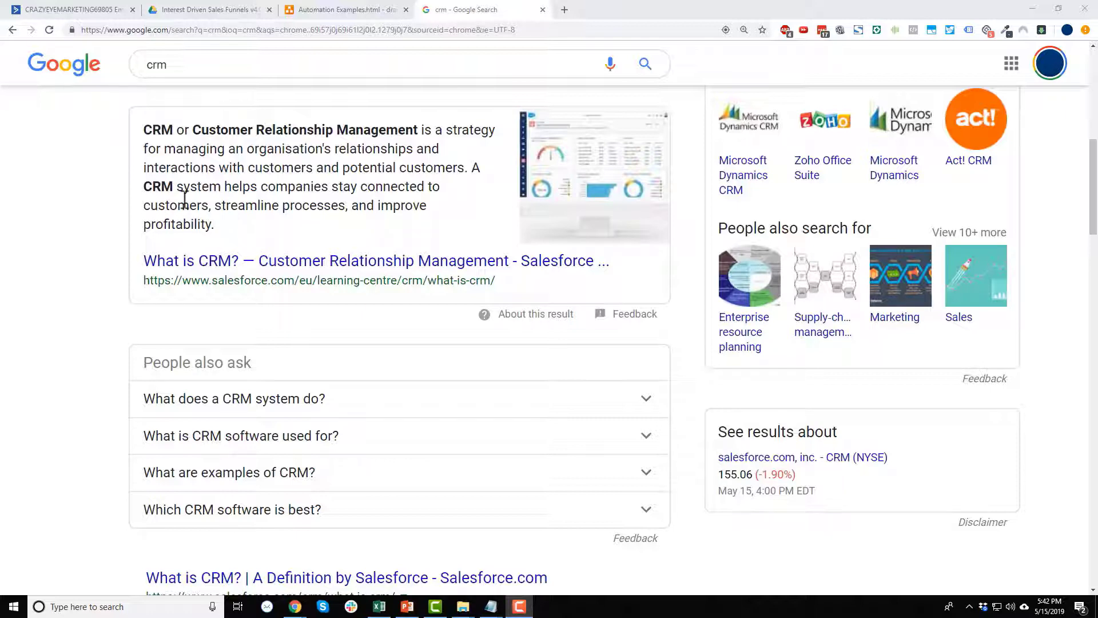
# Switch to the ActiveCampaign account tab and go to the Deals section.
pyautogui.click(79, 9)
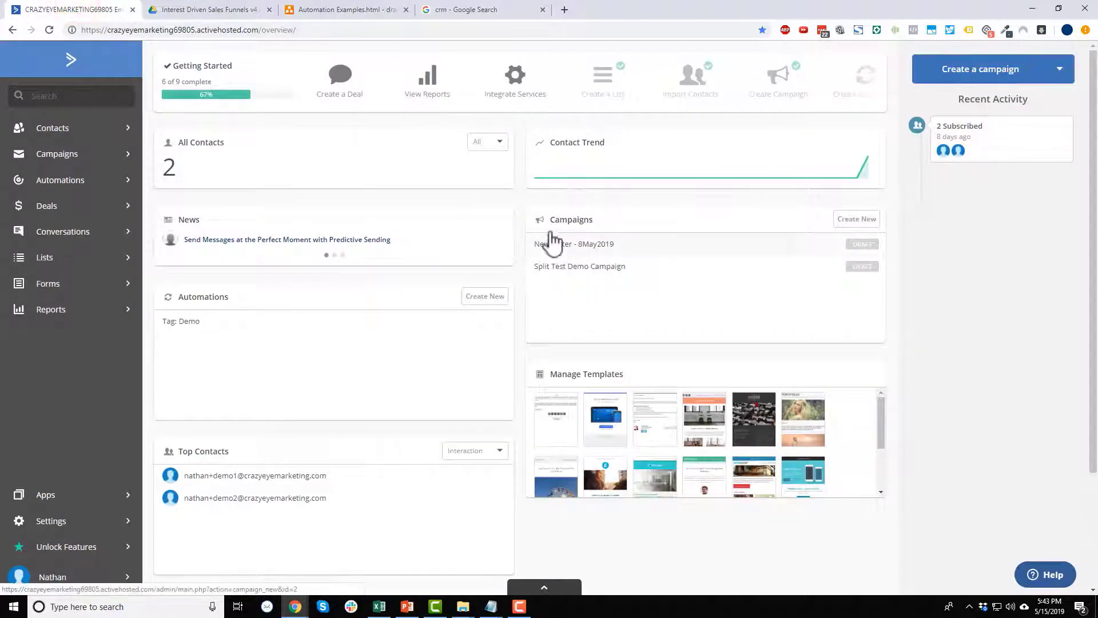
pyautogui.click(72, 215)
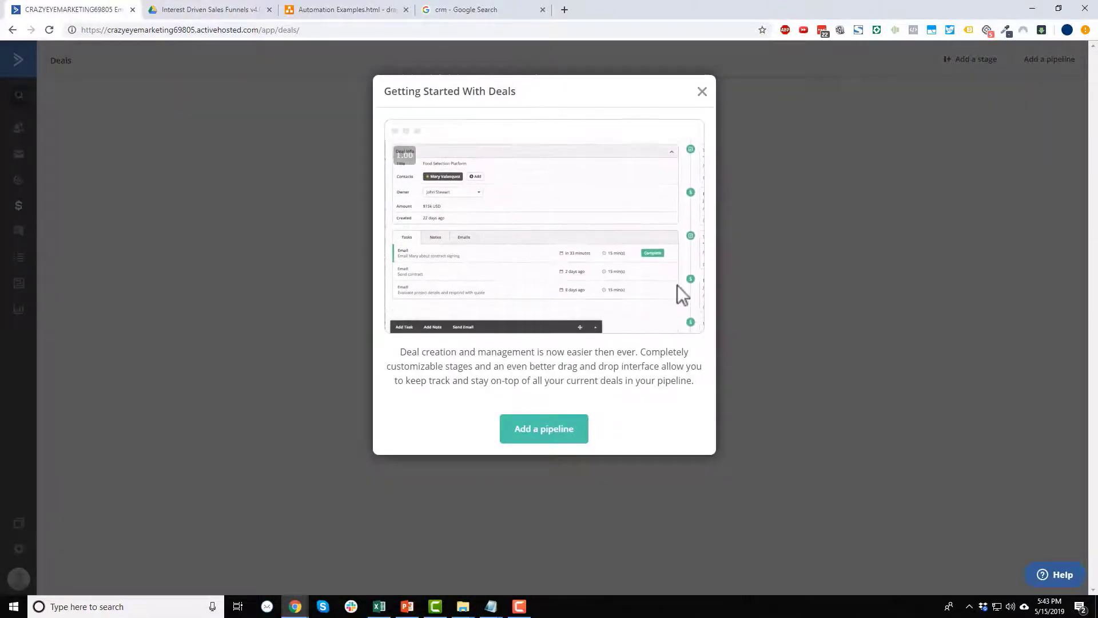
# Close the Getting Started With Deals introduction to reveal the empty Deals board.
pyautogui.click(702, 92)
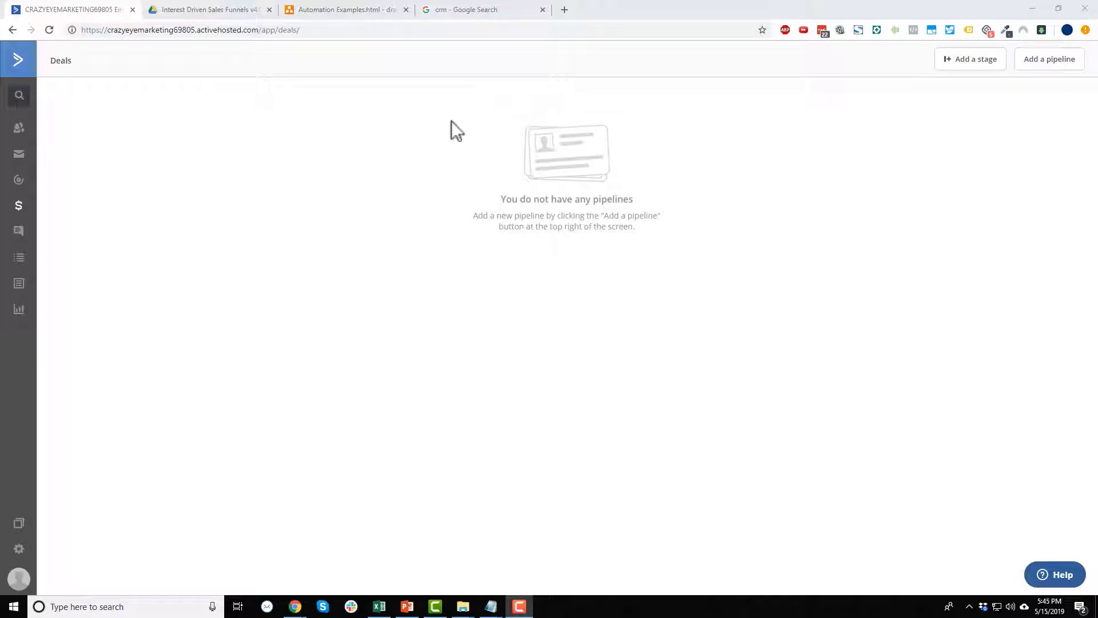
# Create a pipeline named 'The Vault' with All Groups access and manual deal assignment.
pyautogui.click(1033, 62)
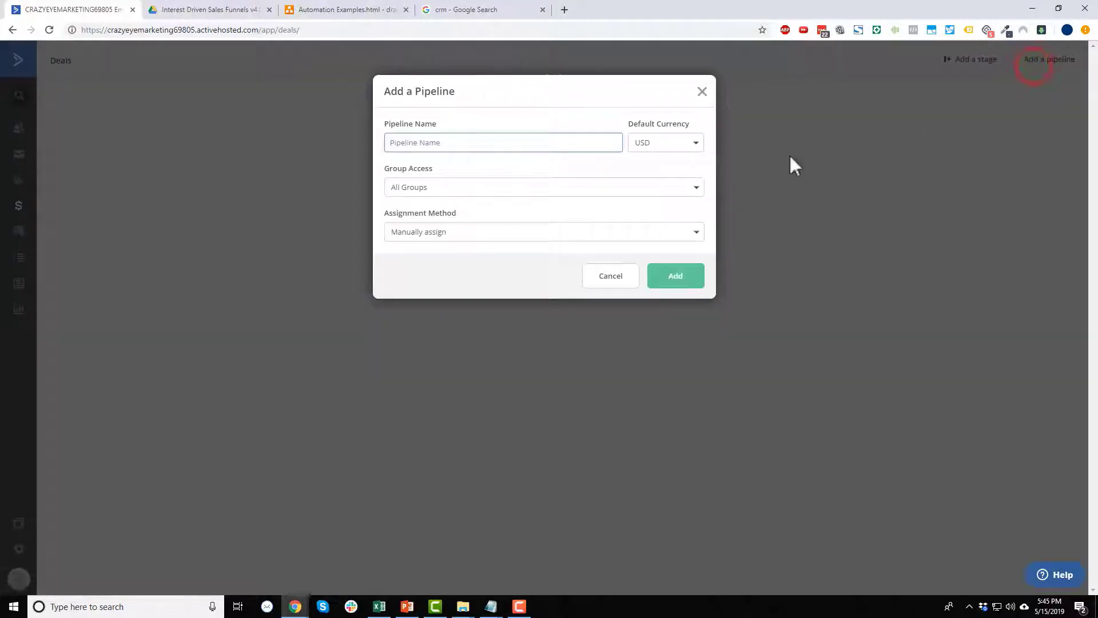
pyautogui.click(493, 144)
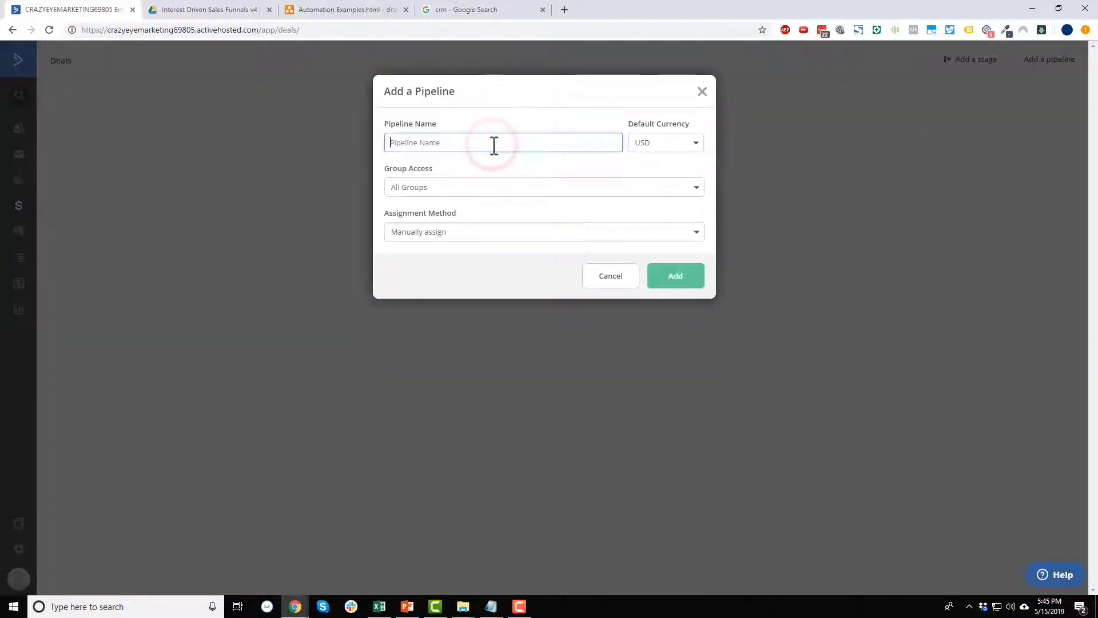
pyautogui.write('The Vault')
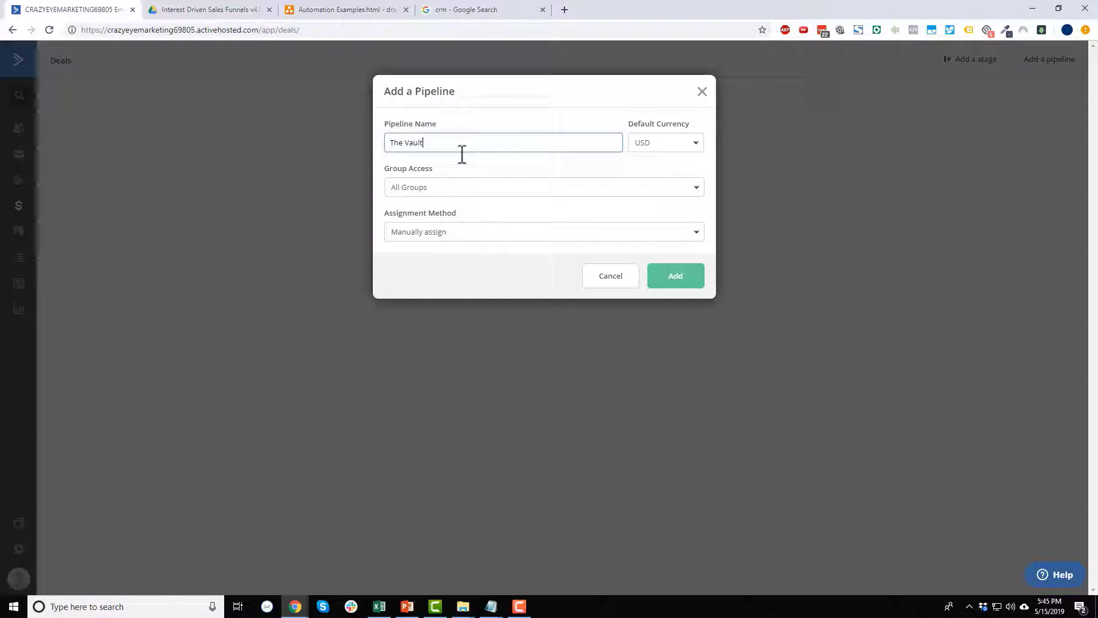
pyautogui.click(450, 187)
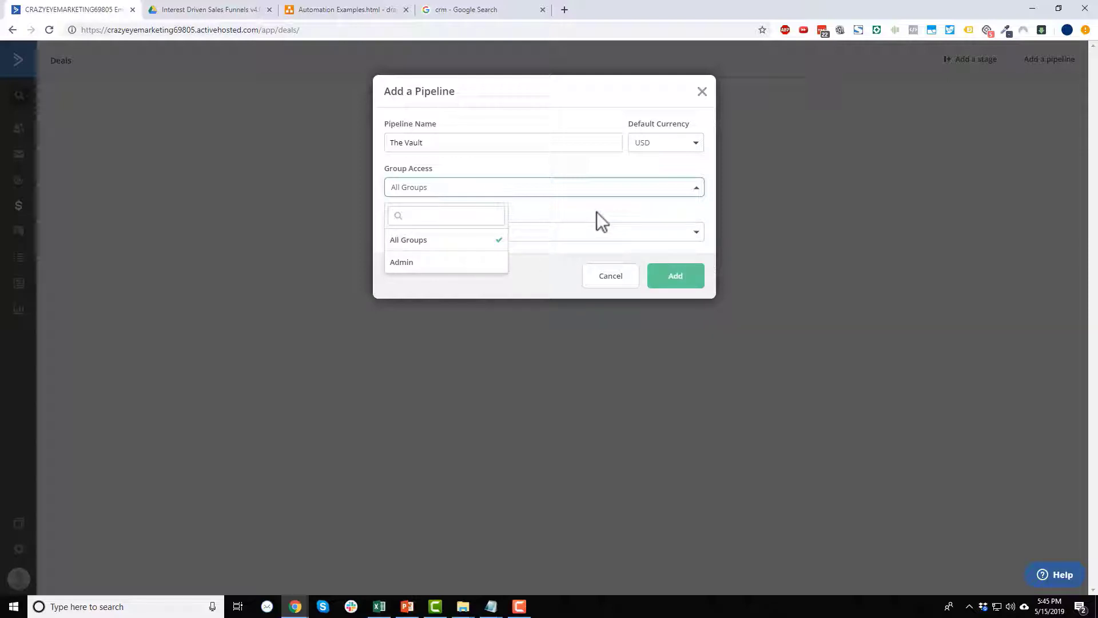
pyautogui.click(568, 201)
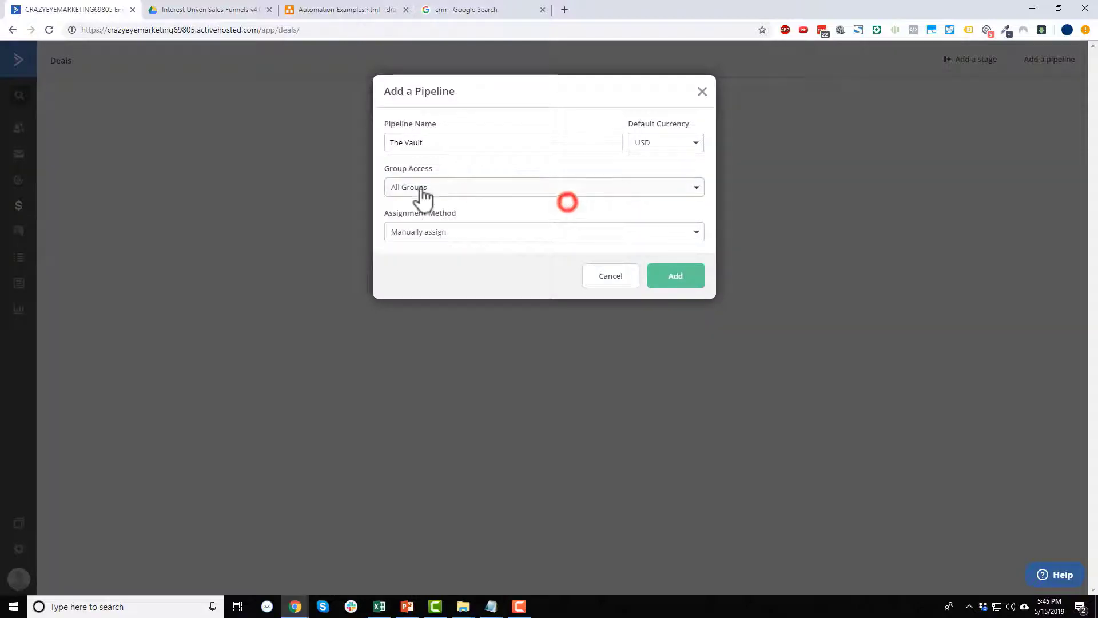
pyautogui.click(517, 231)
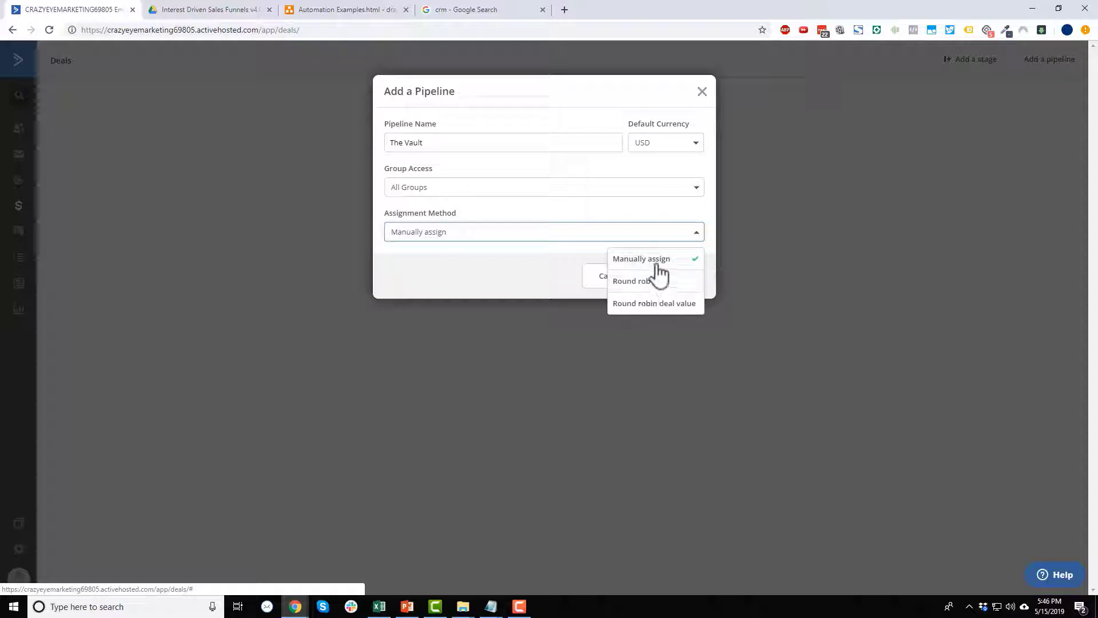
pyautogui.click(613, 233)
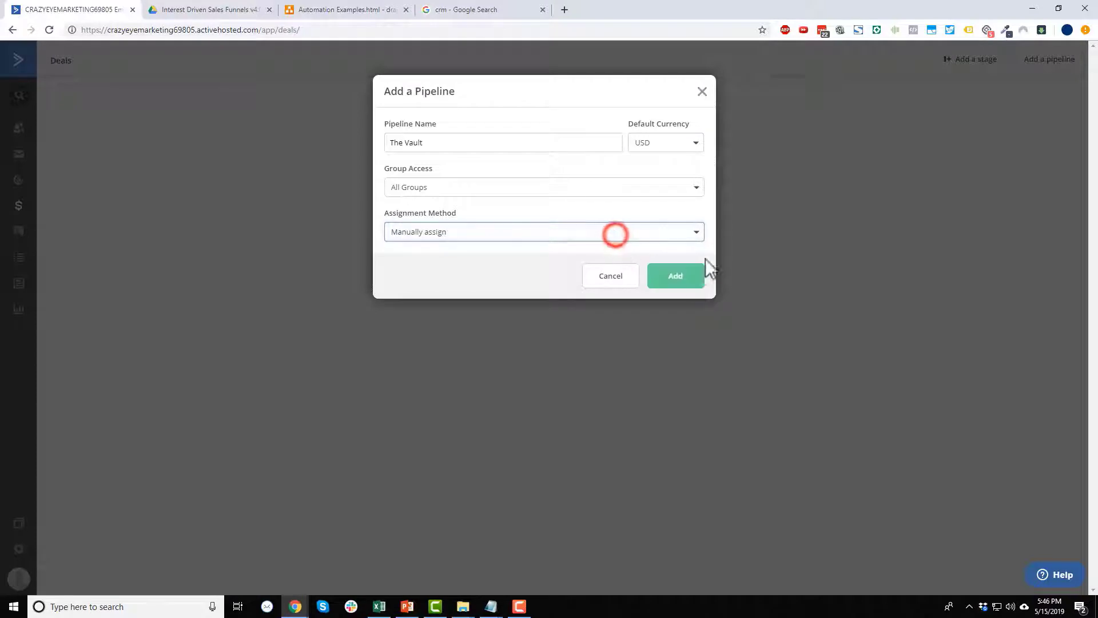
pyautogui.click(684, 290)
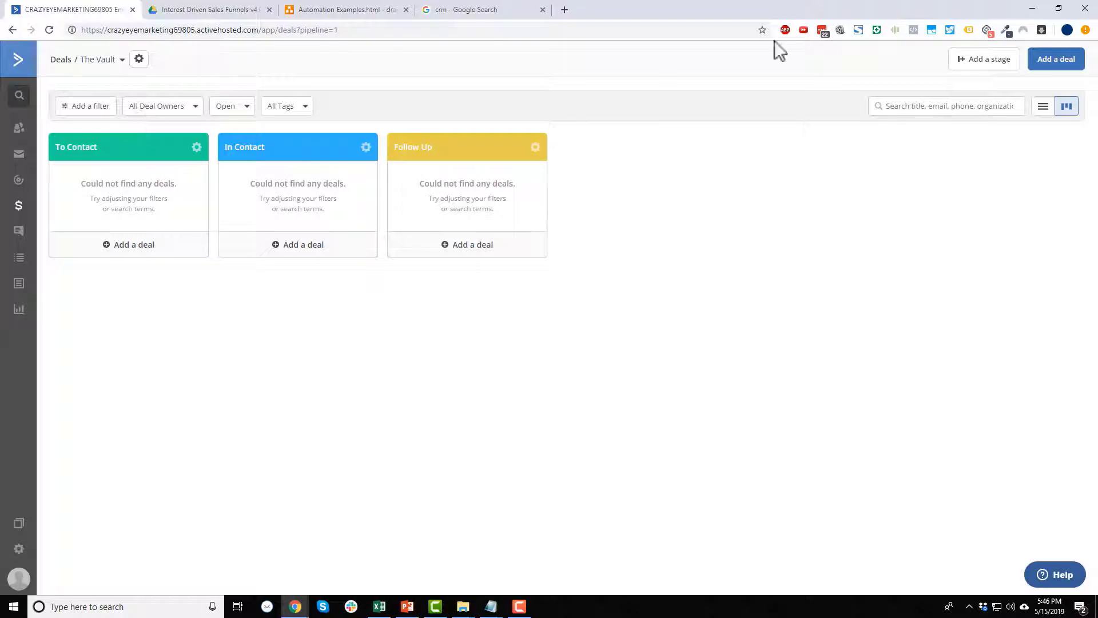
pyautogui.click(120, 60)
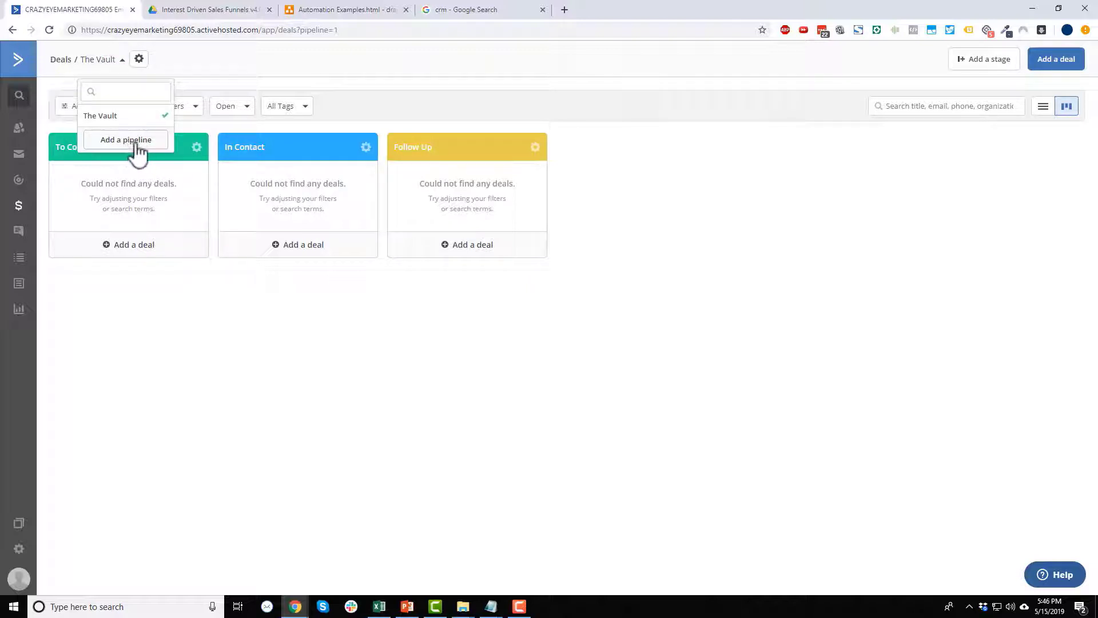
pyautogui.click(255, 61)
pyautogui.click(138, 60)
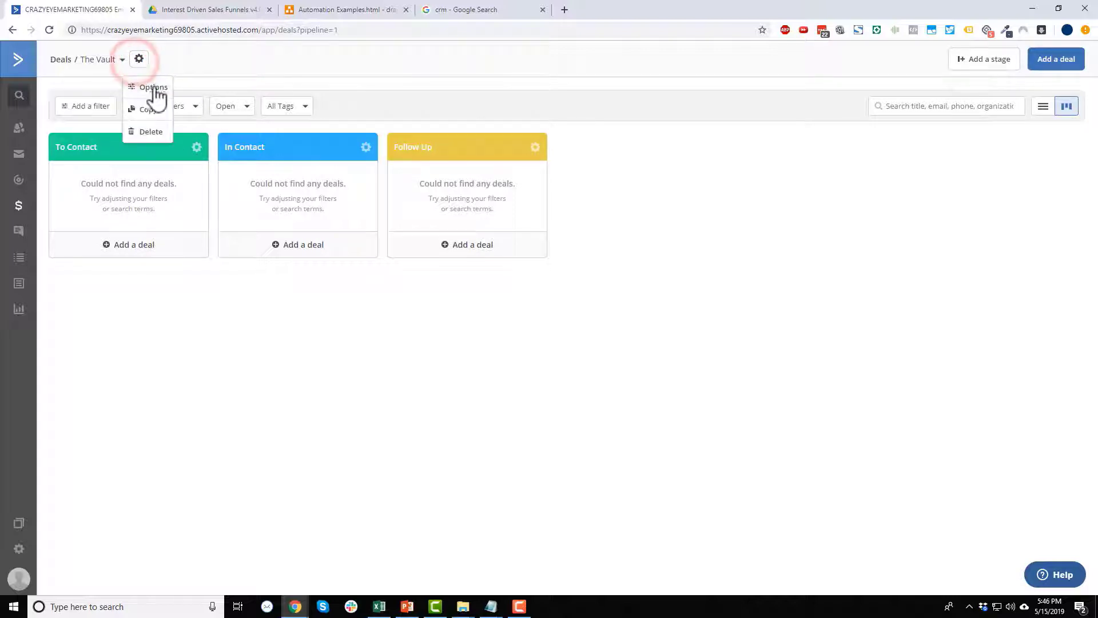
pyautogui.click(153, 90)
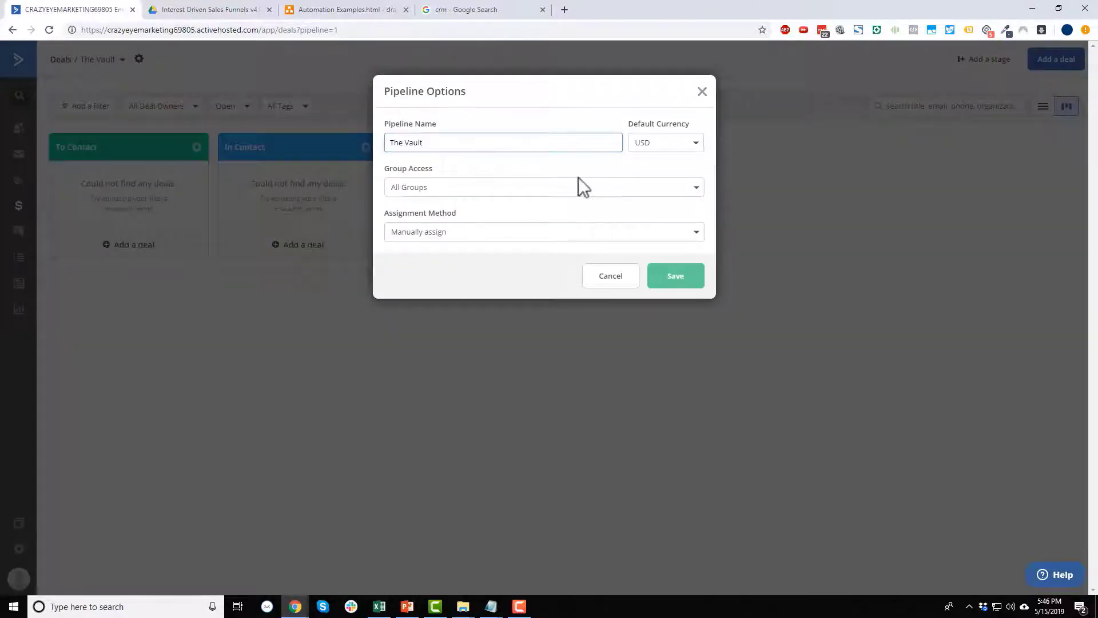
pyautogui.click(696, 142)
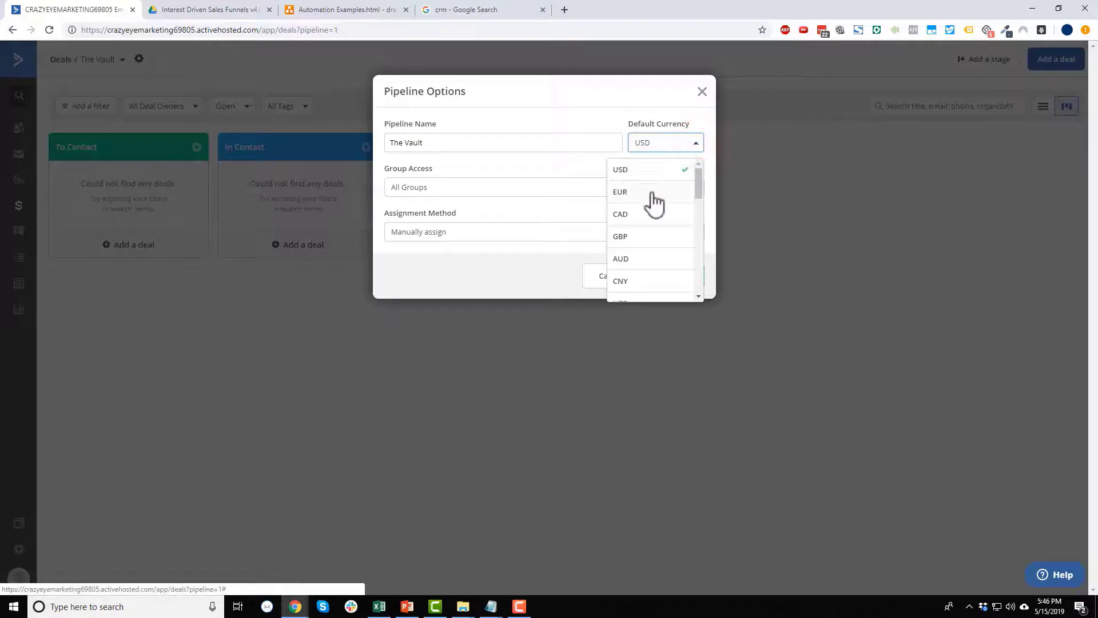
pyautogui.click(655, 170)
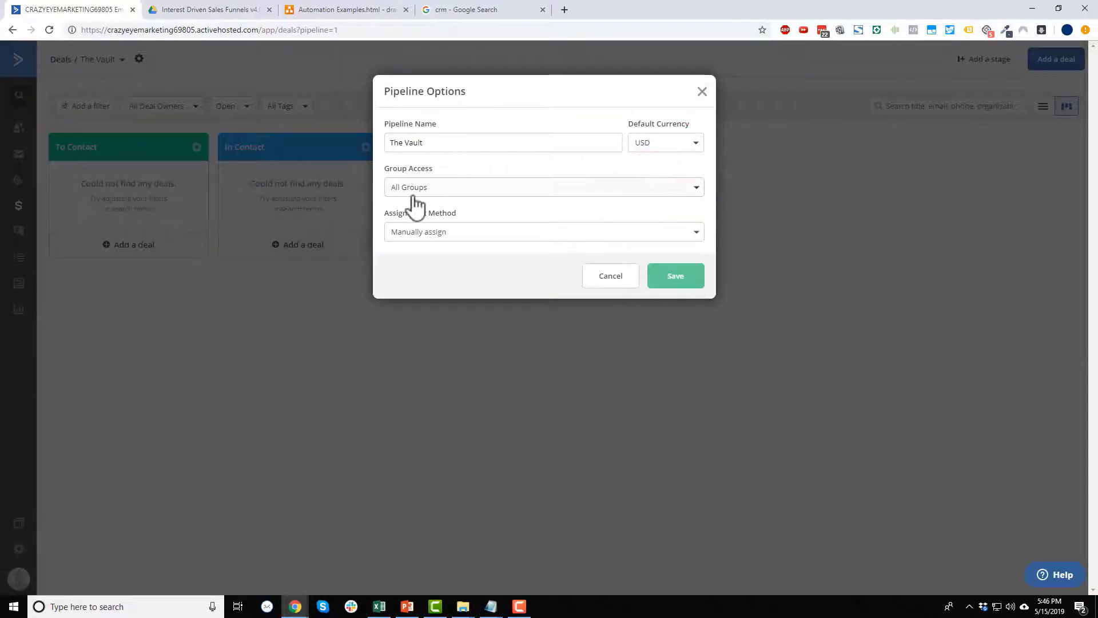
pyautogui.click(702, 92)
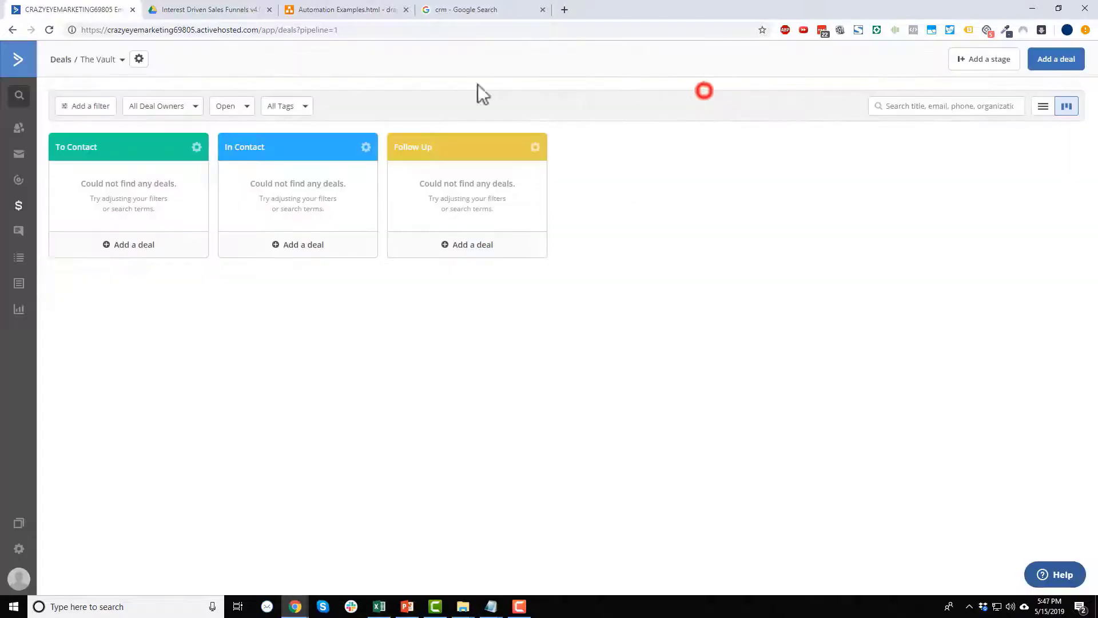
pyautogui.click(139, 59)
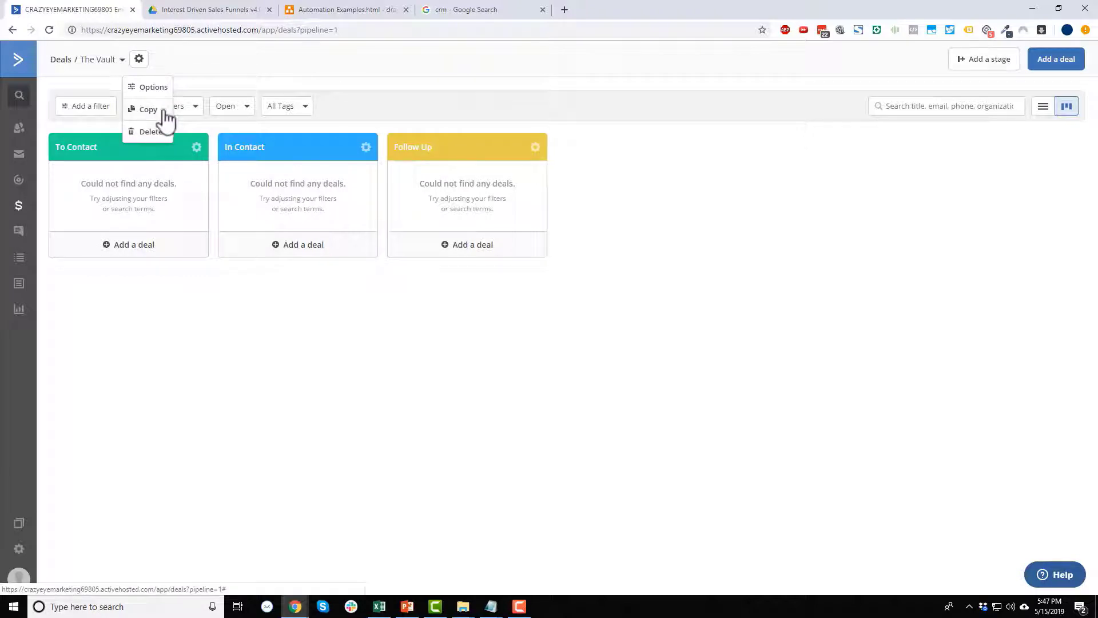
pyautogui.click(696, 72)
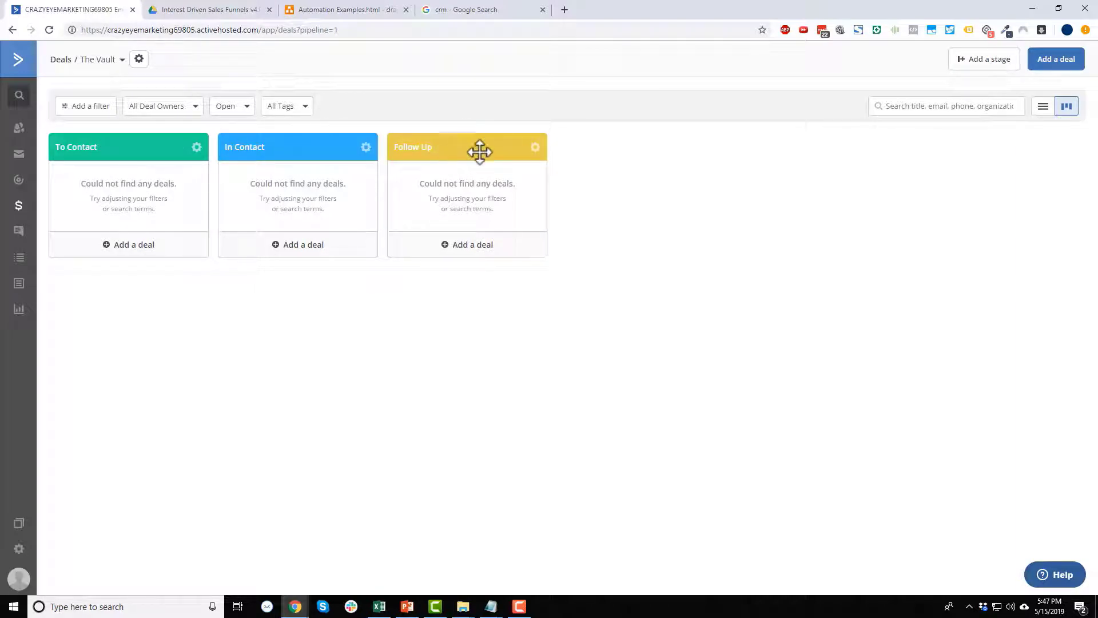
# Add a dark grey 'Final' stage after Follow Up, then return to the kanban view.
pyautogui.click(984, 59)
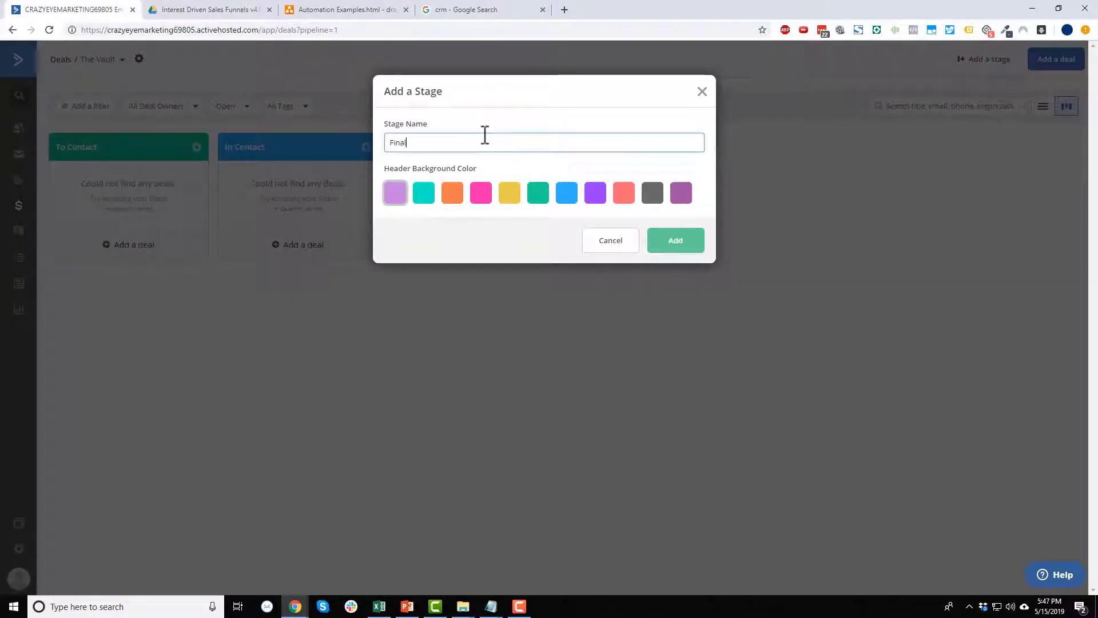
pyautogui.click(653, 195)
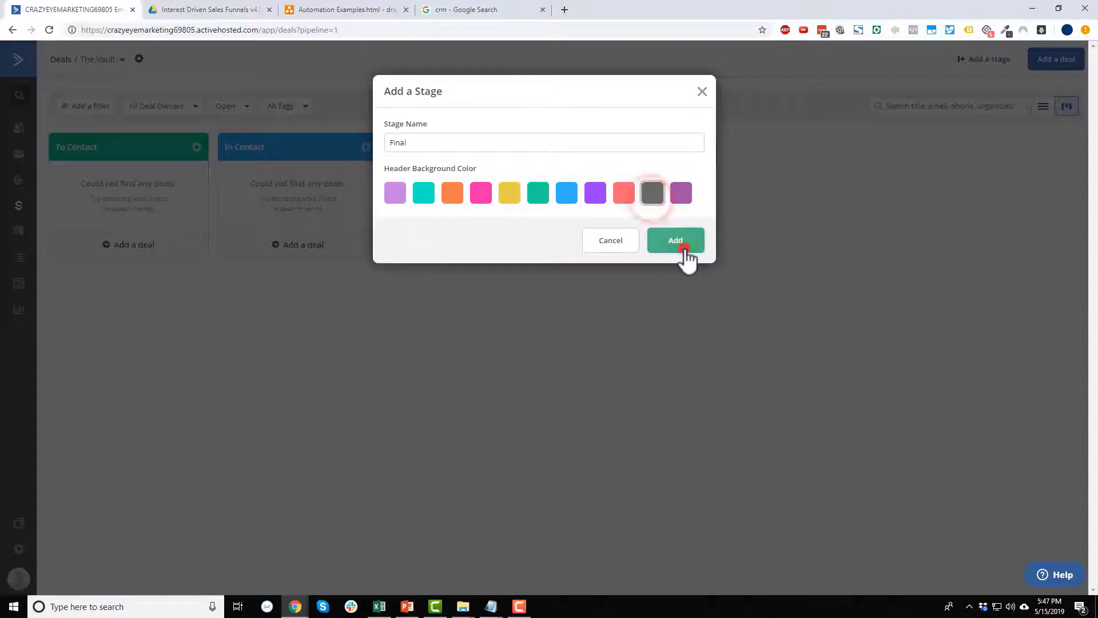
pyautogui.click(685, 249)
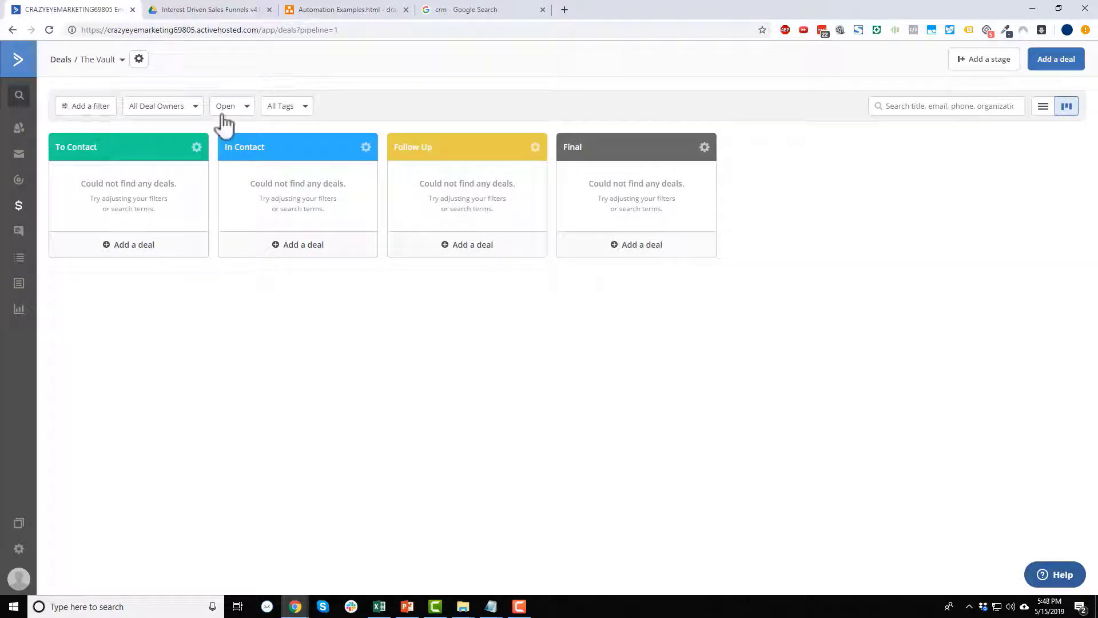
pyautogui.click(1043, 108)
pyautogui.click(1066, 108)
# Rename the To Contact stage to 'New Leads' and give it a teal header.
pyautogui.click(197, 149)
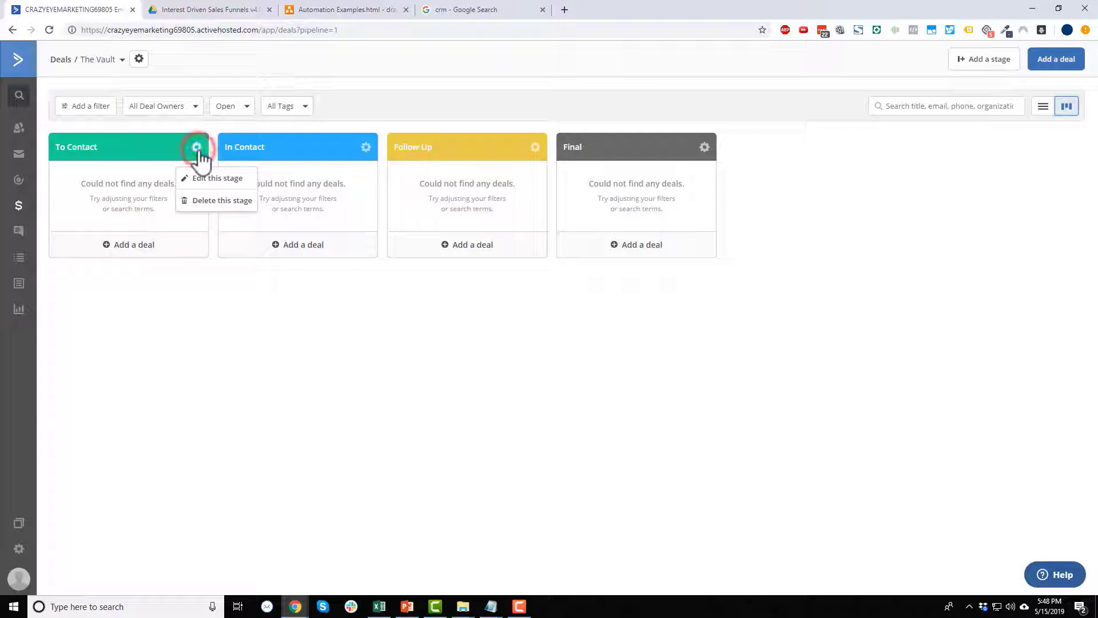
pyautogui.click(216, 179)
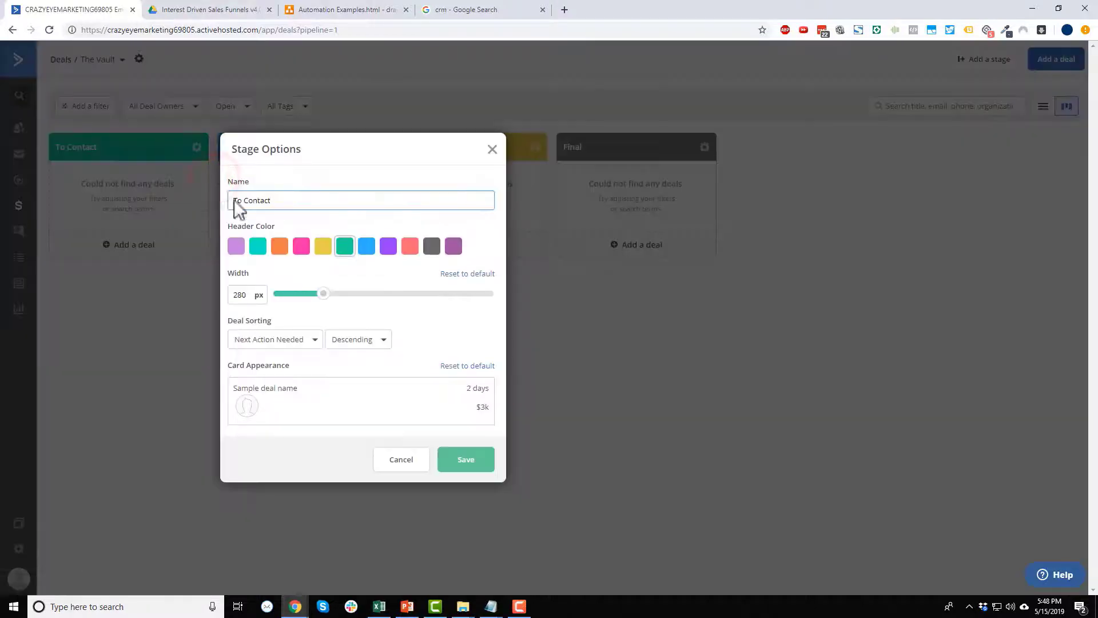
pyautogui.tripleClick(301, 200)
pyautogui.write('New Leads')
pyautogui.click(258, 247)
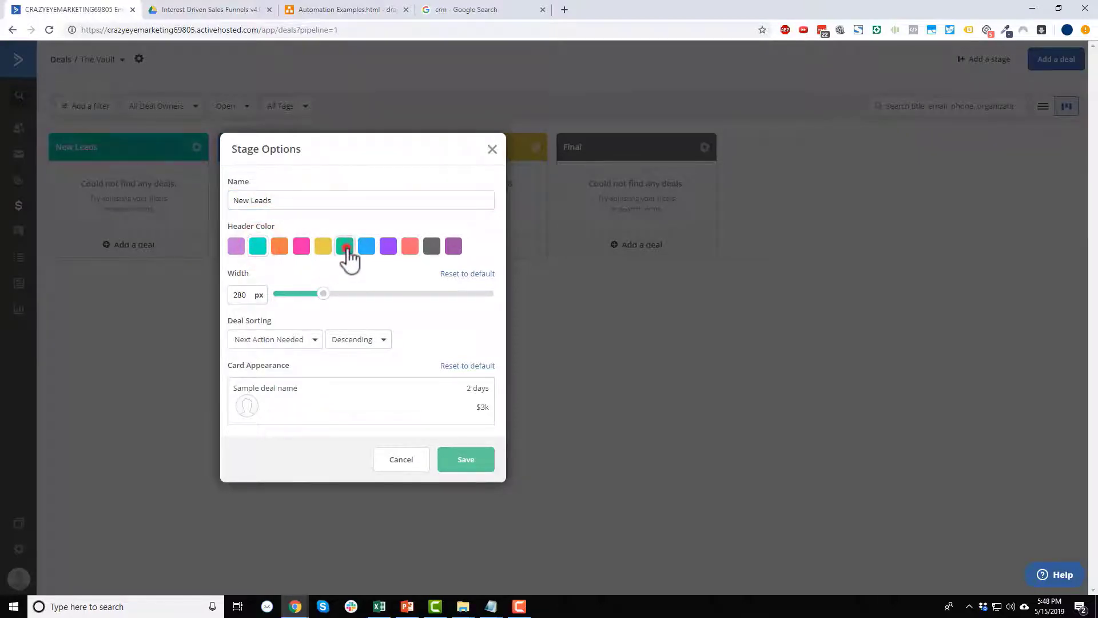
pyautogui.click(345, 246)
pyautogui.click(258, 247)
# Set the stage width to 350 px, keeping sorting by Next Action Needed, descending.
pyautogui.click(323, 293)
pyautogui.moveTo(324, 296); pyautogui.dragTo(497, 296)
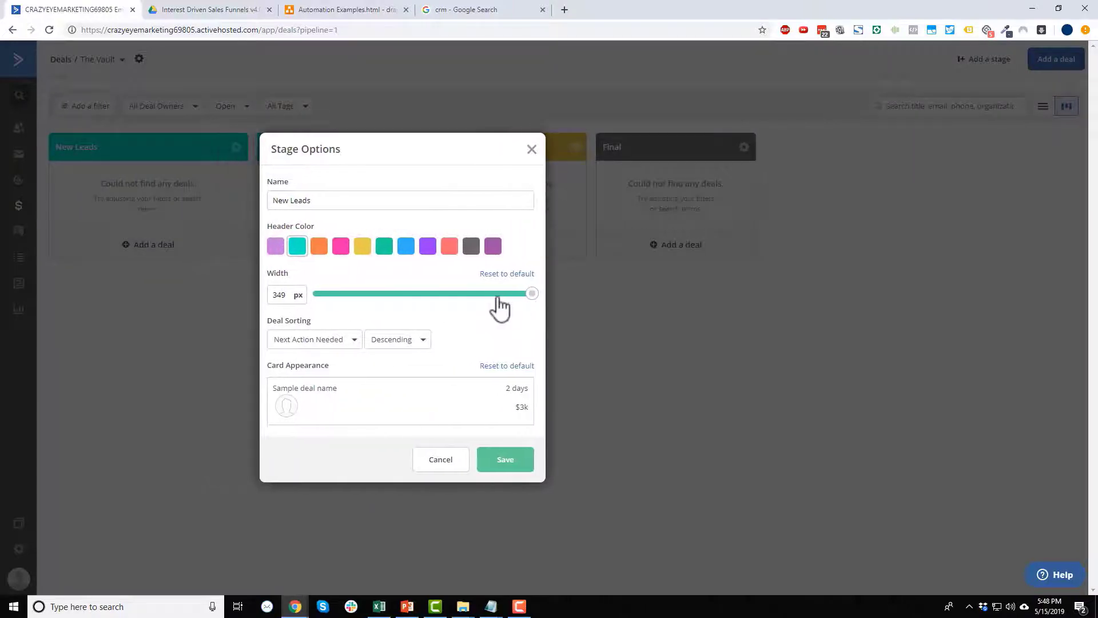
pyautogui.click(534, 294)
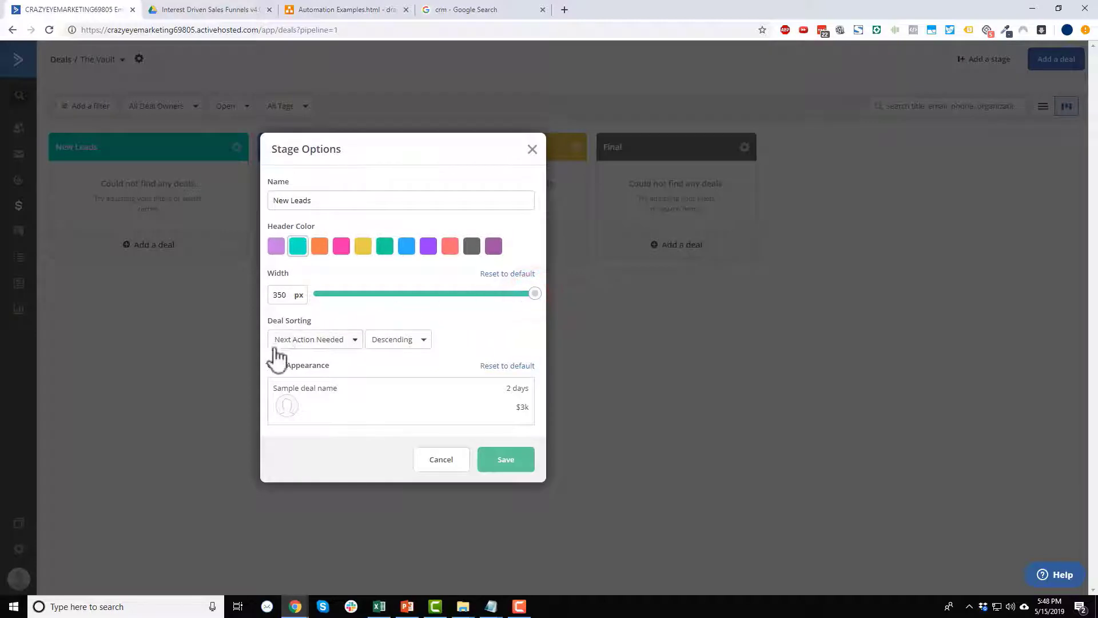
pyautogui.click(338, 340)
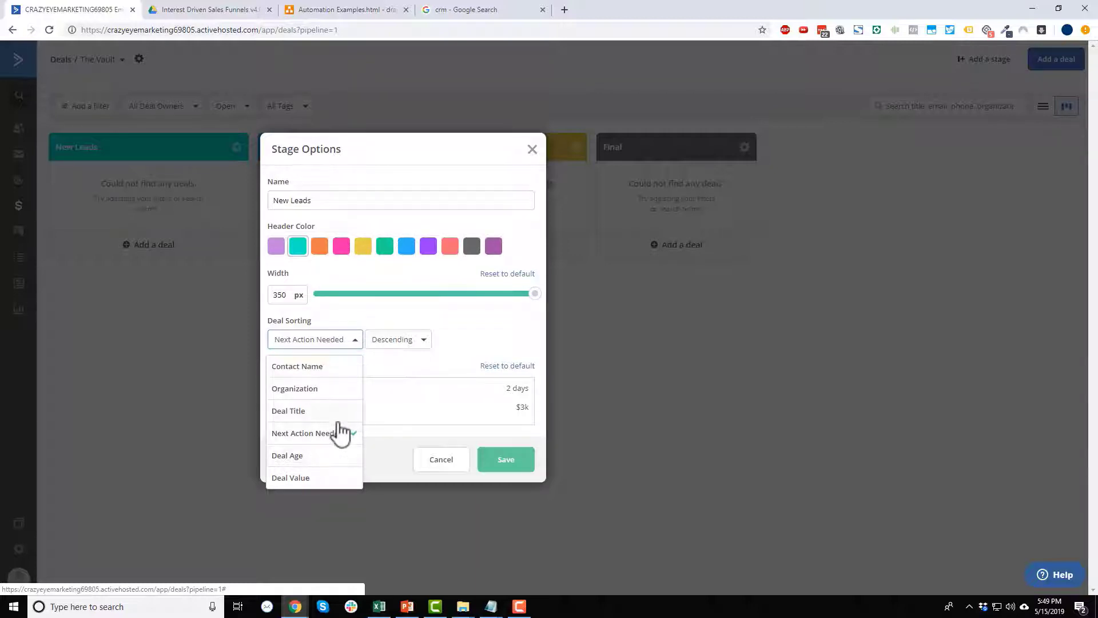
pyautogui.click(419, 364)
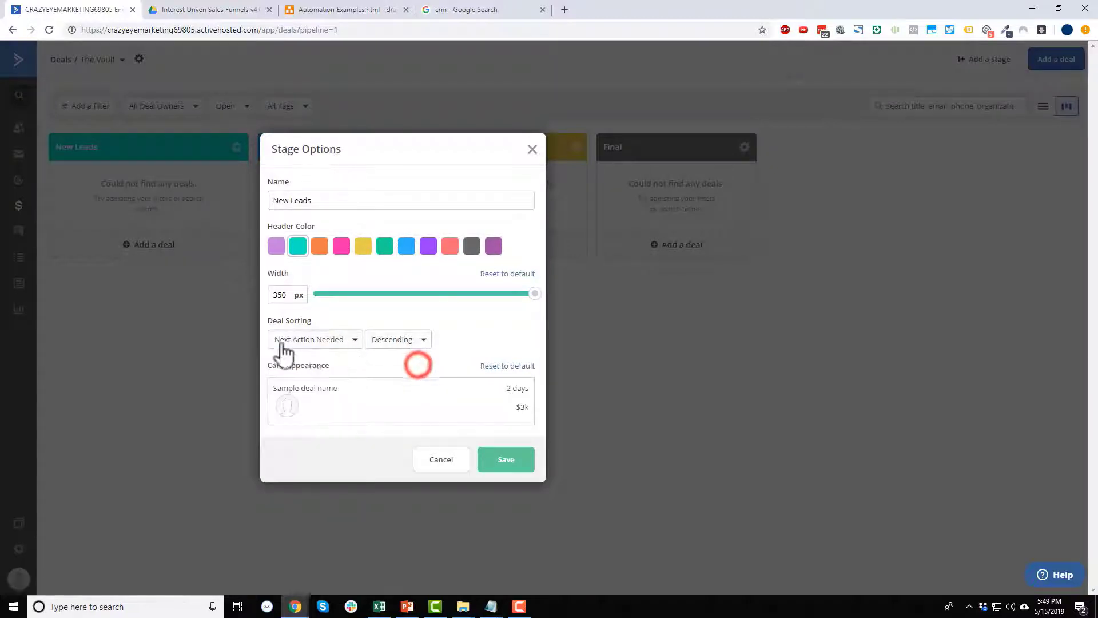
pyautogui.click(306, 342)
pyautogui.click(441, 346)
pyautogui.click(404, 344)
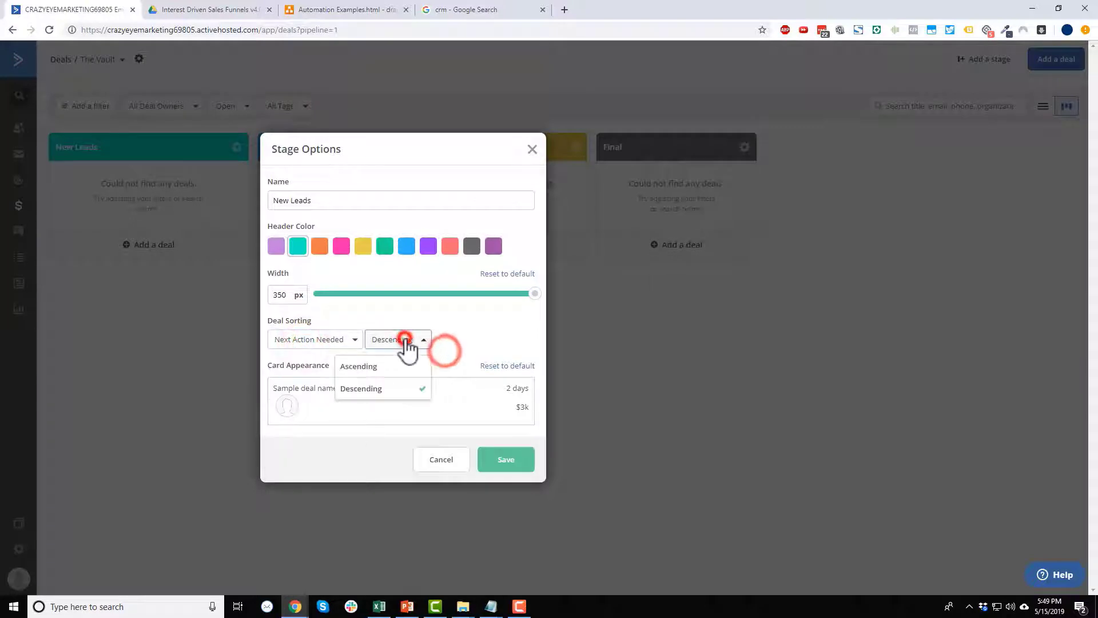
pyautogui.click(483, 329)
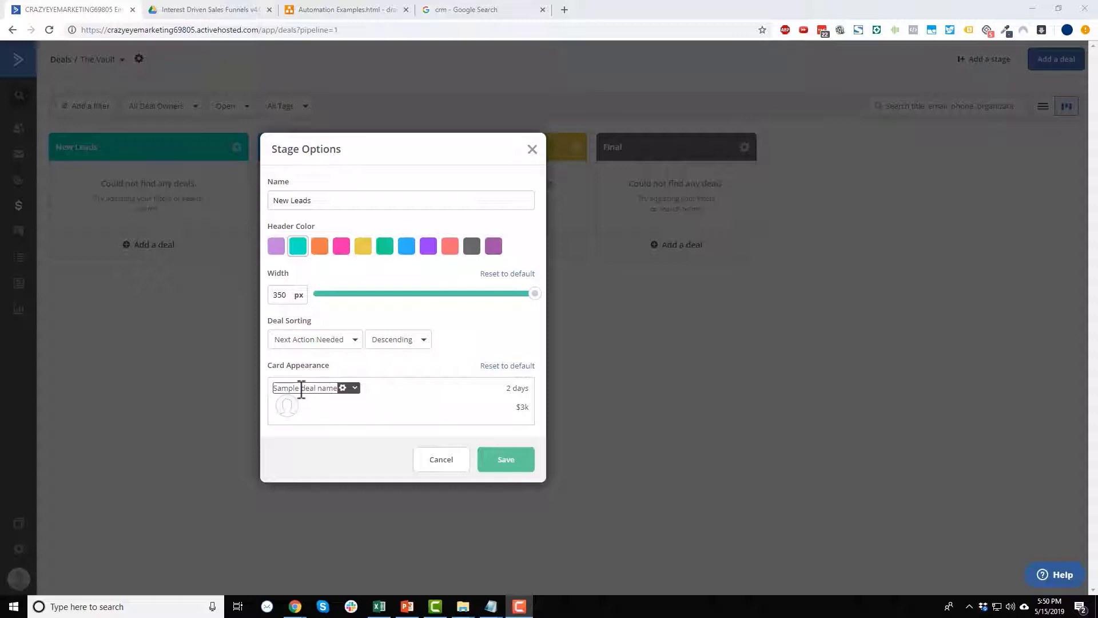
# Make the New Leads card's top line show the contact's phone number.
pyautogui.click(350, 389)
pyautogui.click(351, 390)
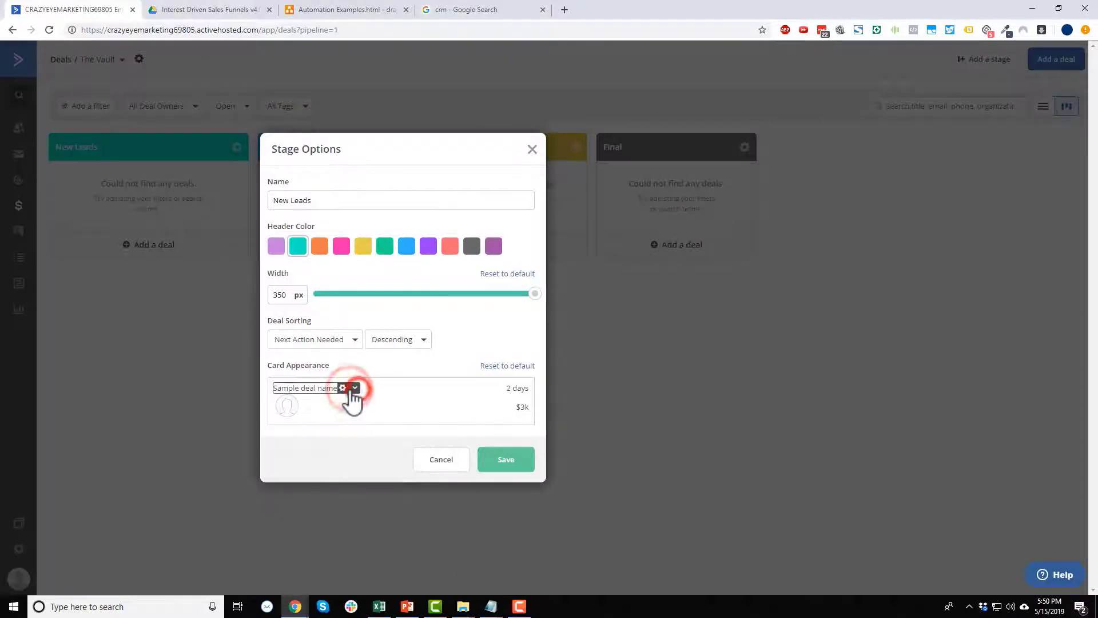
pyautogui.click(351, 390)
pyautogui.click(352, 391)
pyautogui.click(356, 389)
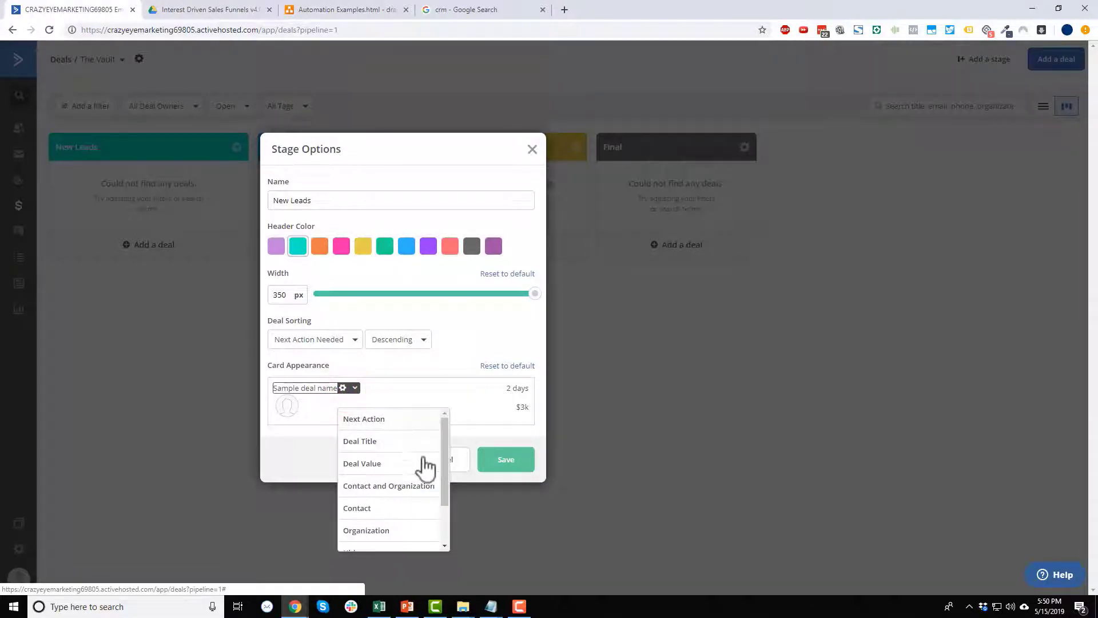
pyautogui.click(446, 450)
pyautogui.moveTo(446, 450); pyautogui.dragTo(445, 480)
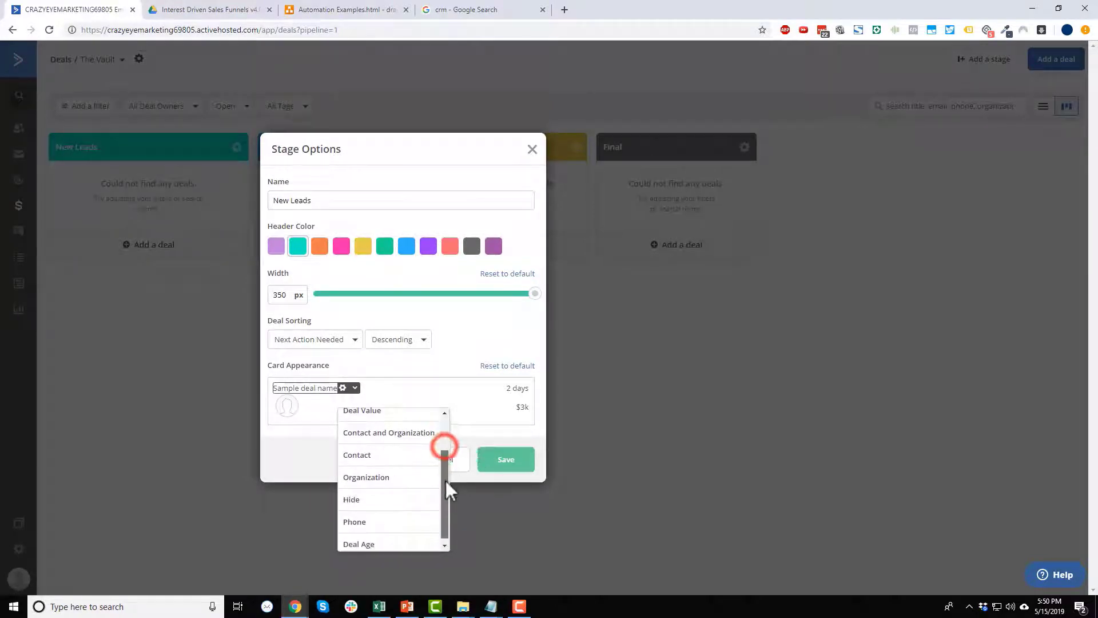
pyautogui.click(366, 522)
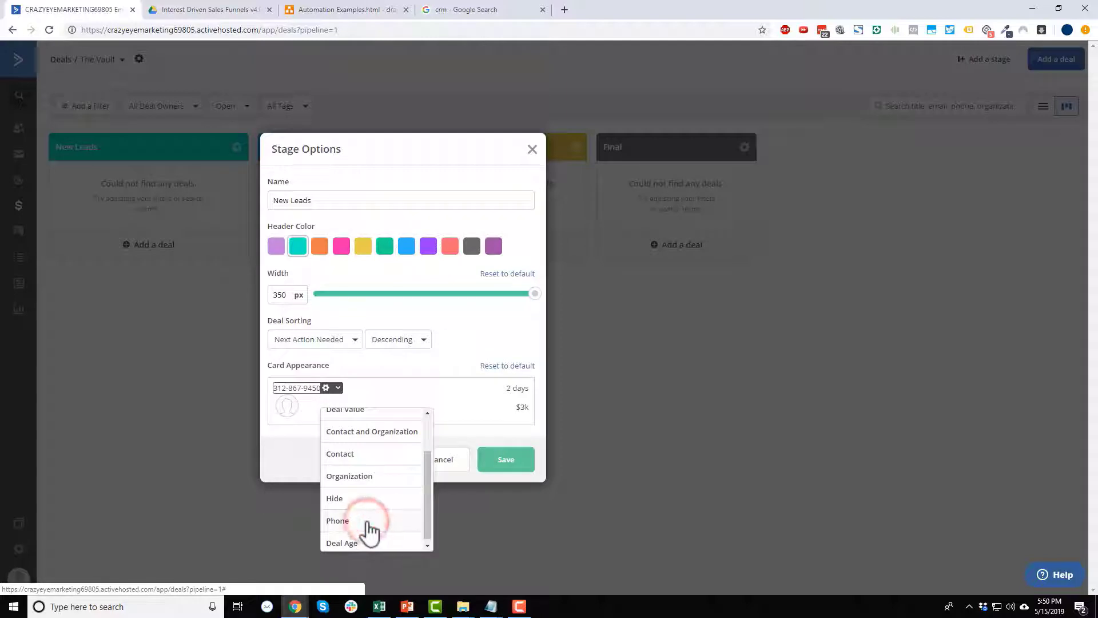
pyautogui.click(436, 389)
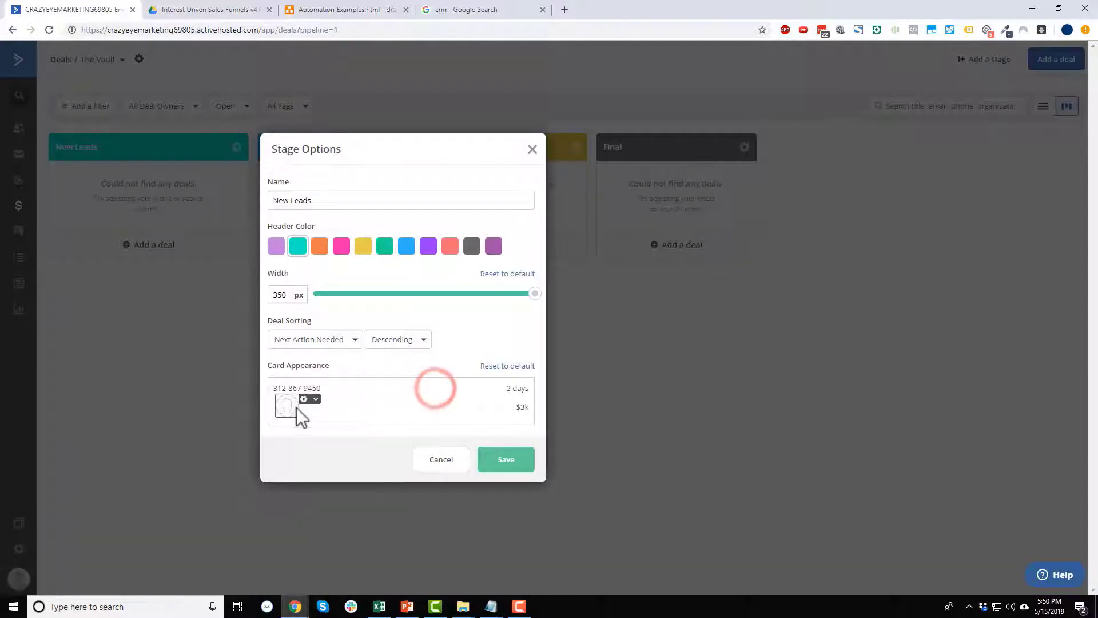
# Hide the contact avatar and show the deal title in the slot beside it.
pyautogui.click(304, 399)
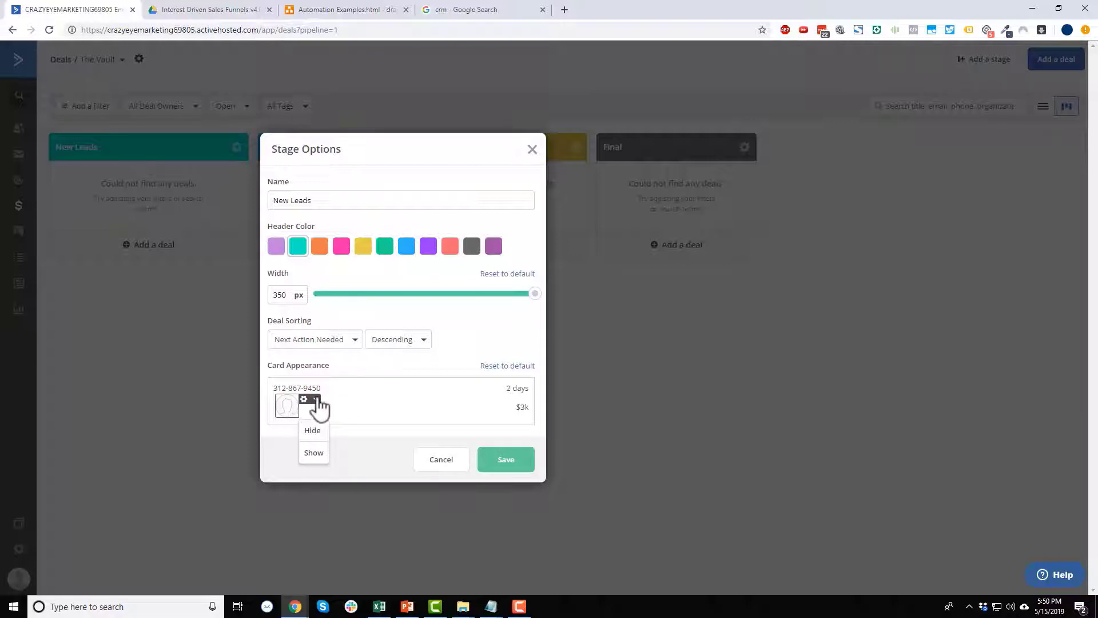
pyautogui.click(312, 429)
pyautogui.click(311, 409)
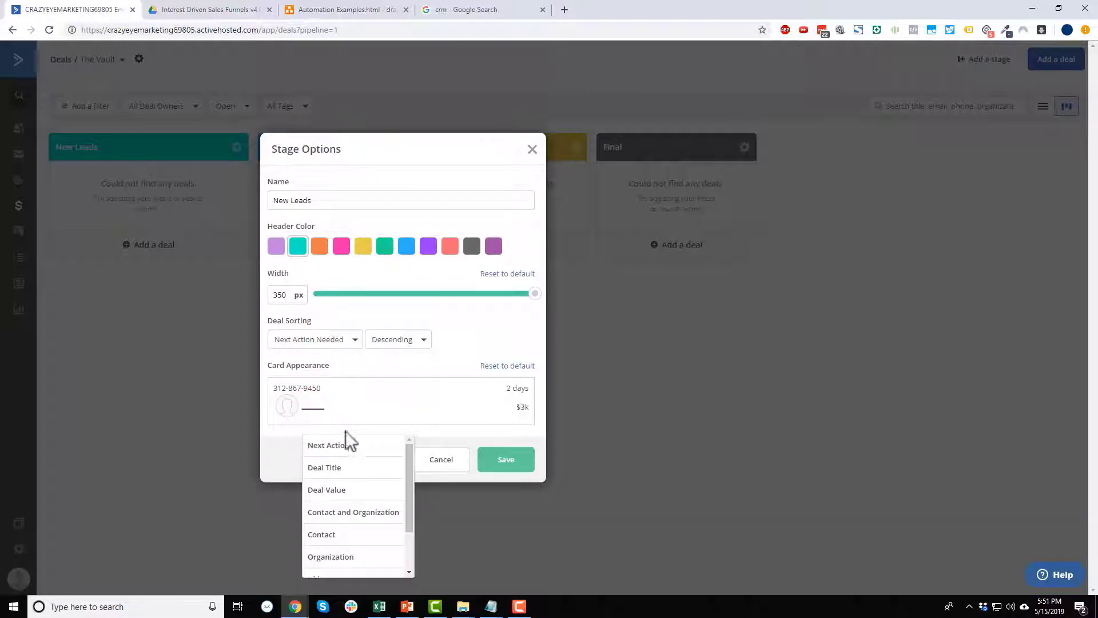
pyautogui.click(334, 470)
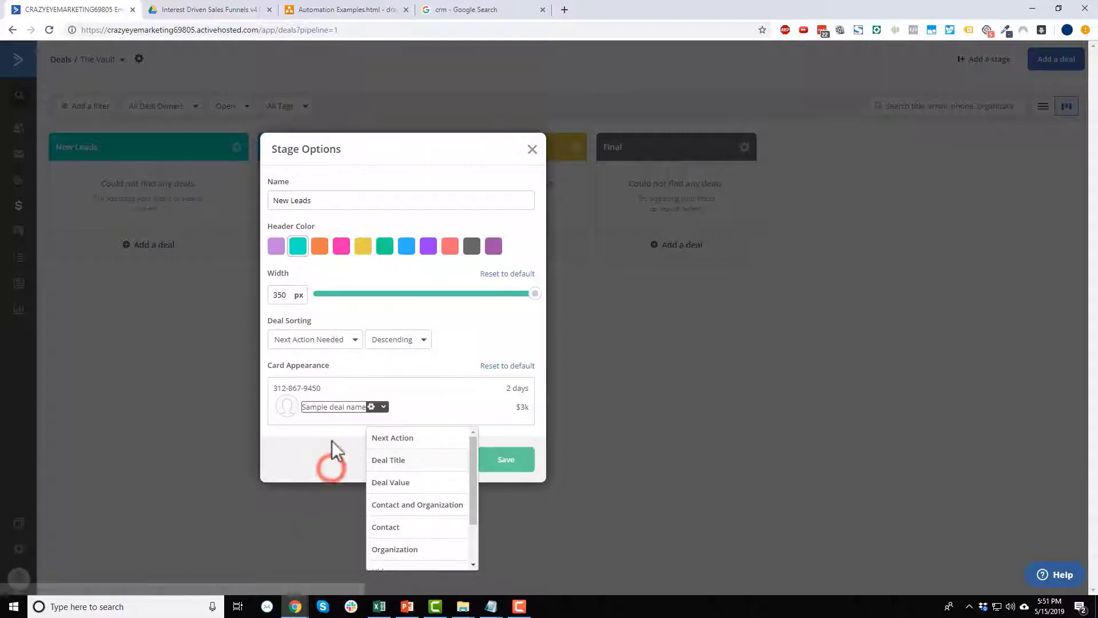
pyautogui.click(332, 430)
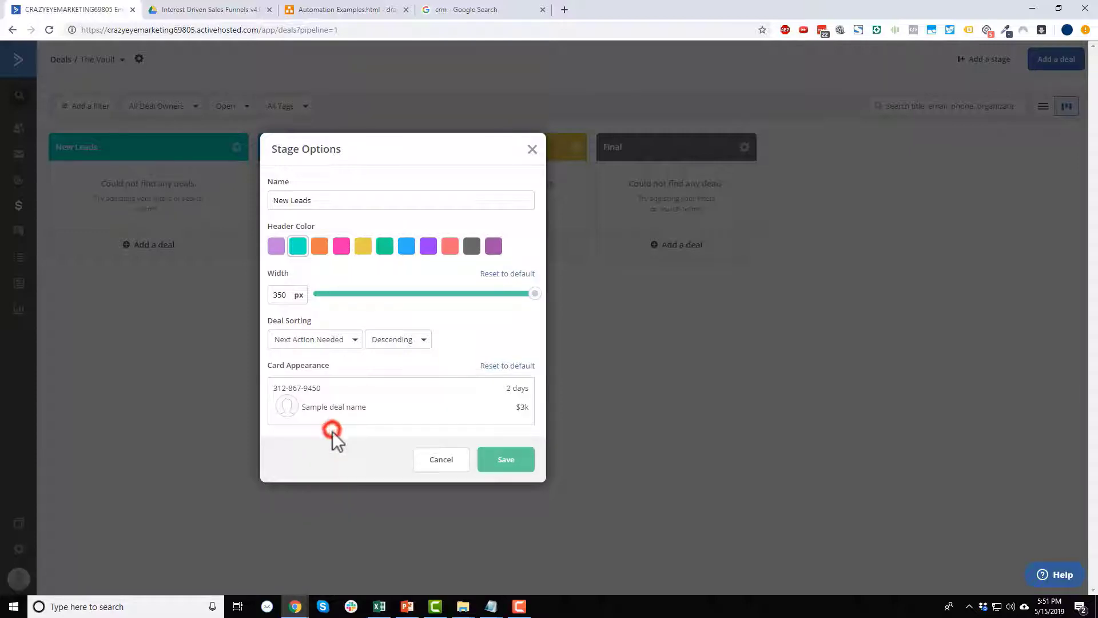
# Show the organization on the card in place of the deal value.
pyautogui.click(501, 388)
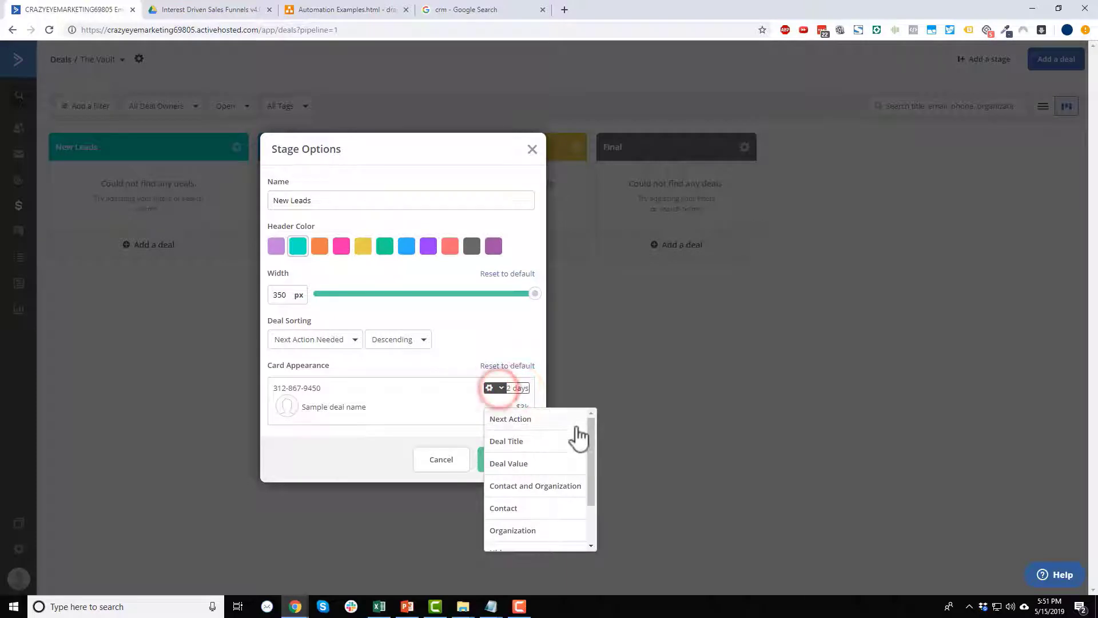
pyautogui.moveTo(594, 435); pyautogui.dragTo(585, 479)
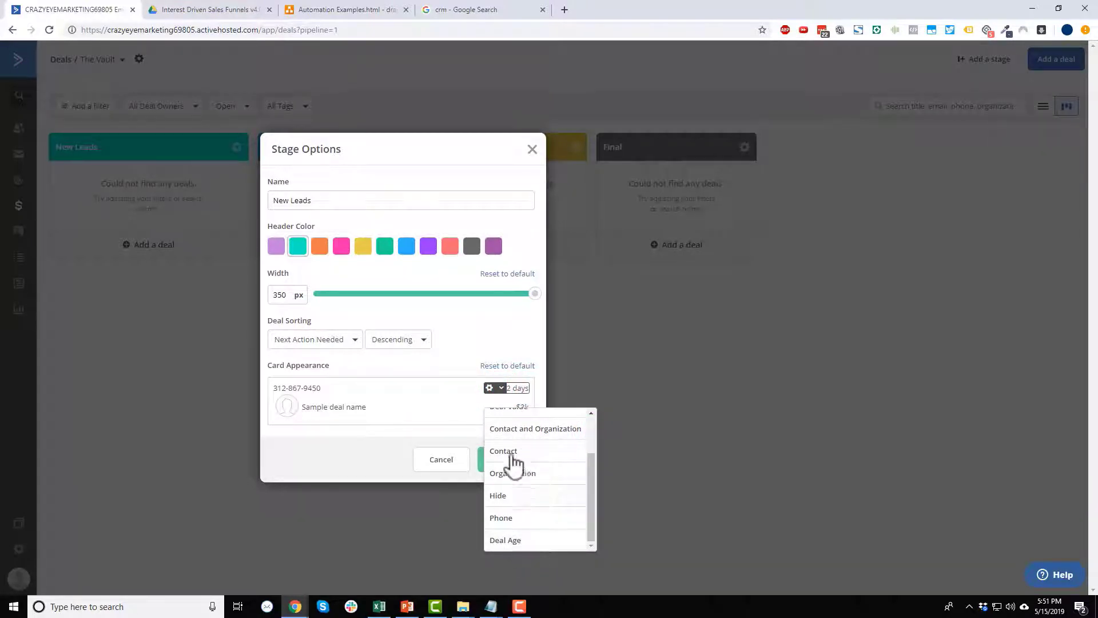
pyautogui.click(449, 400)
pyautogui.click(503, 406)
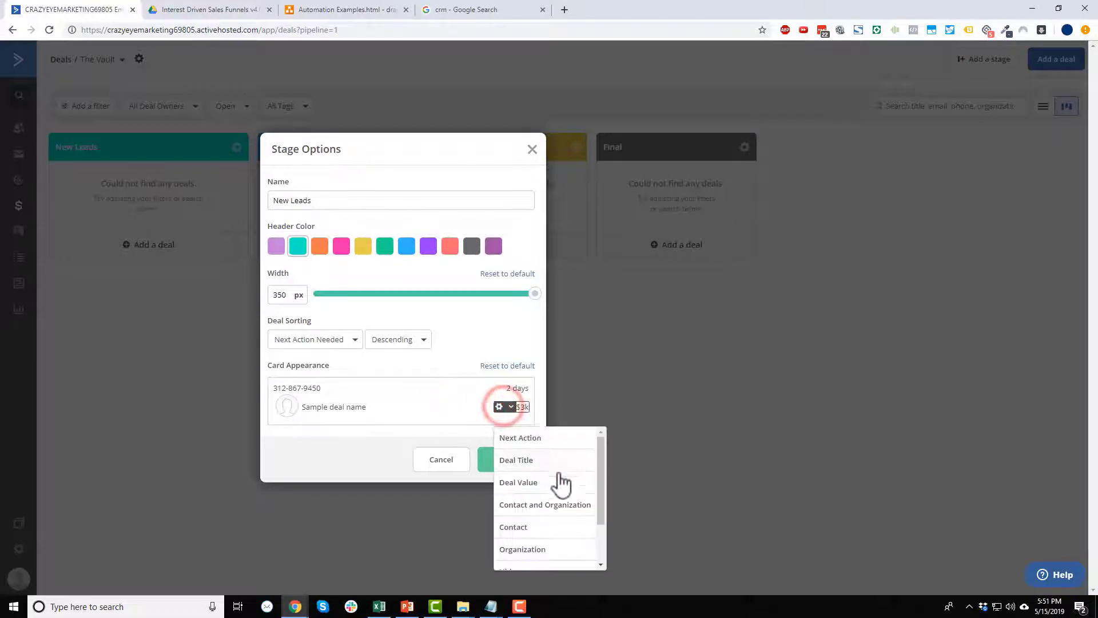
pyautogui.scroll(-3, 543, 507)
pyautogui.scroll(3, 535, 478)
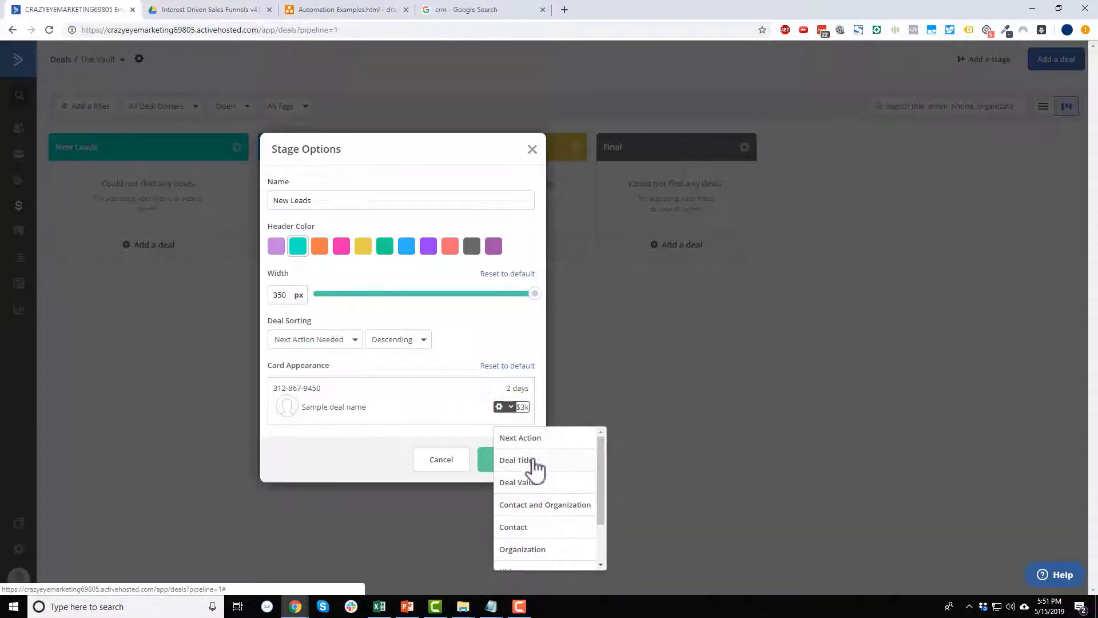
pyautogui.scroll(-3, 530, 466)
pyautogui.click(529, 492)
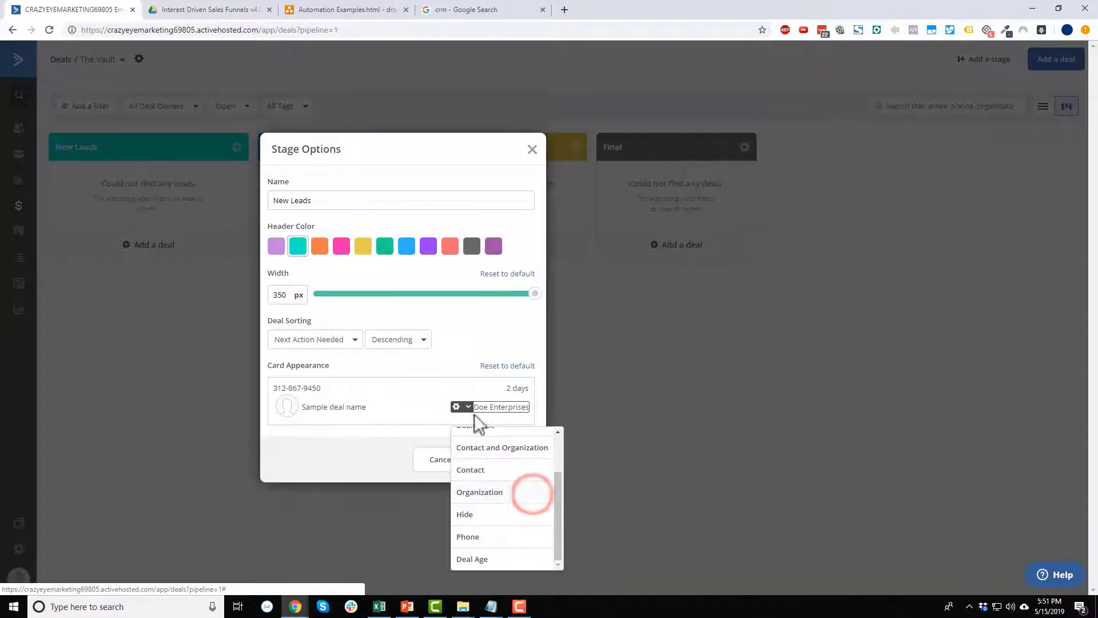
pyautogui.click(402, 433)
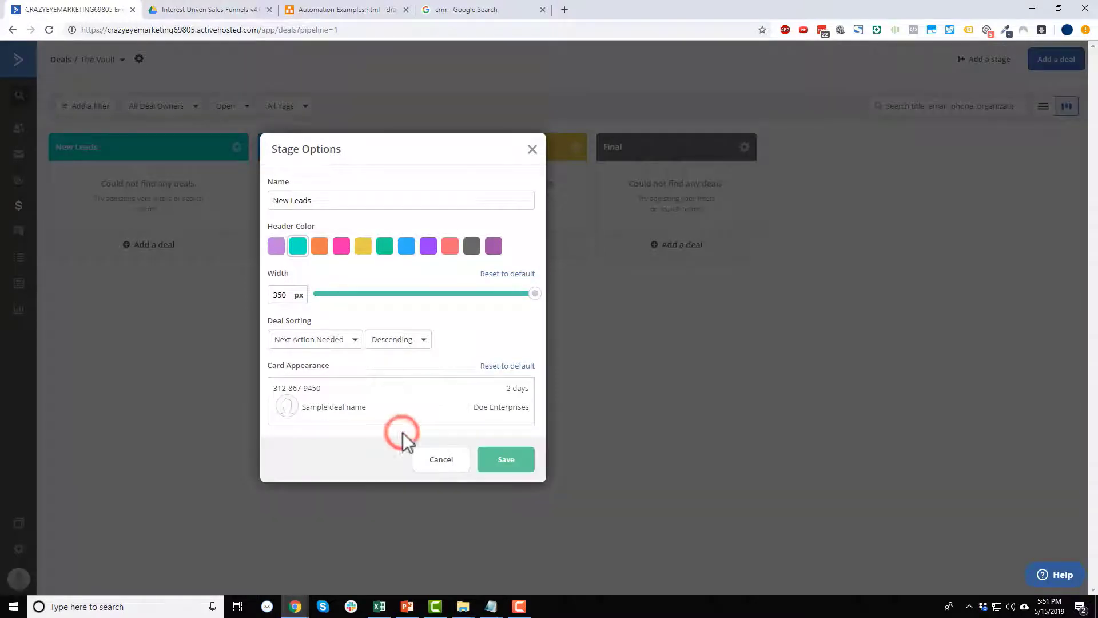
# Save the New Leads stage settings and open the In Contact stage's options.
pyautogui.moveTo(510, 410)
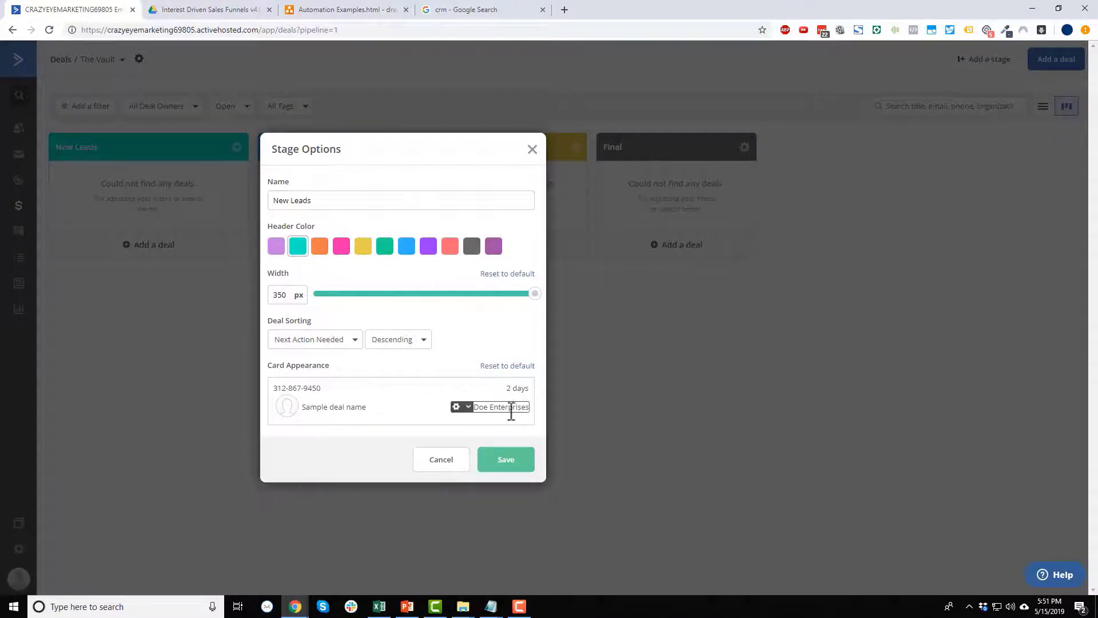
pyautogui.moveTo(308, 388)
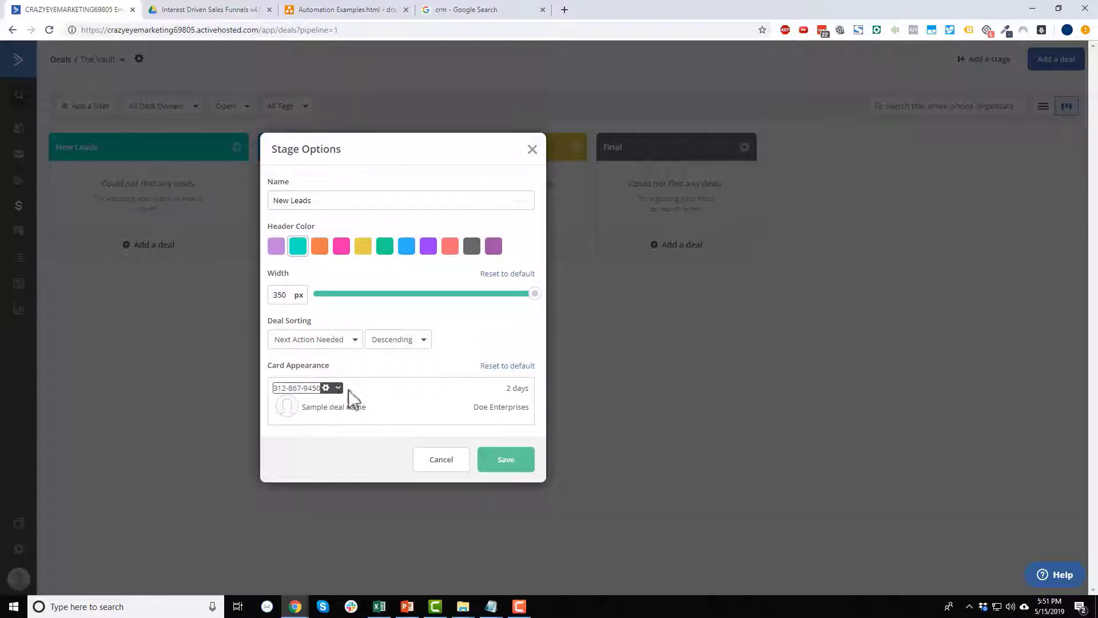
pyautogui.click(499, 466)
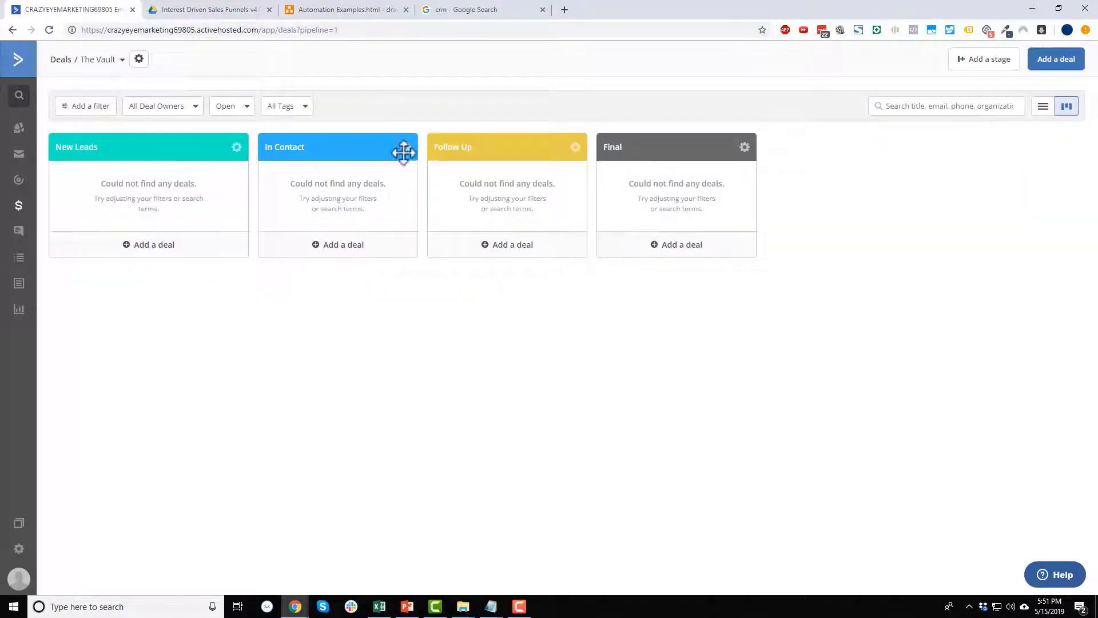
pyautogui.click(405, 149)
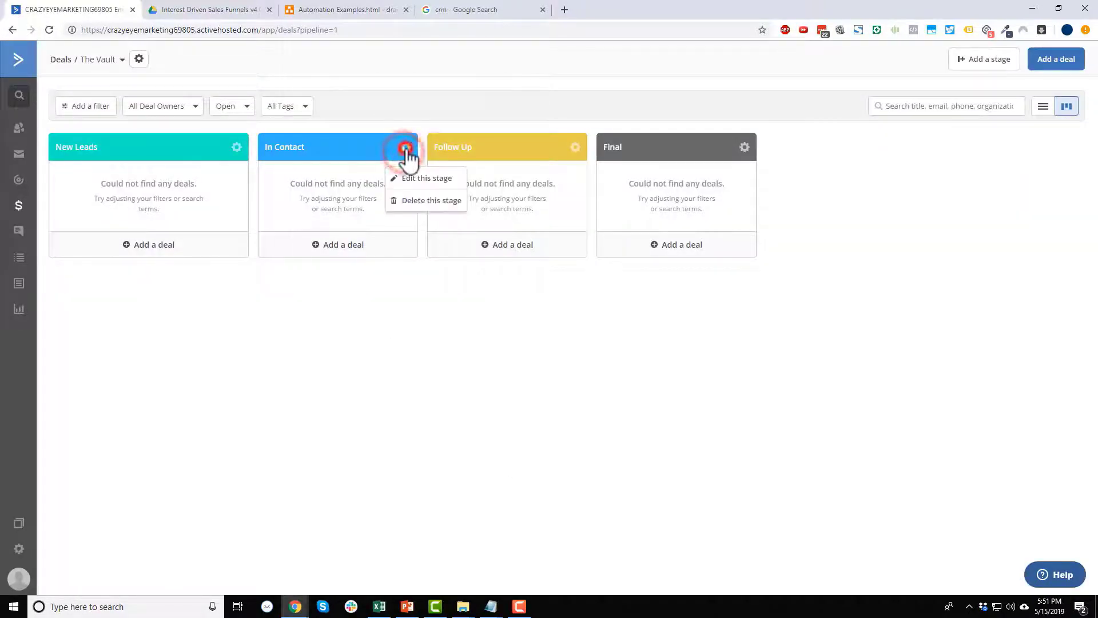
# Set the In Contact stage width to 346 px and save it.
pyautogui.click(421, 176)
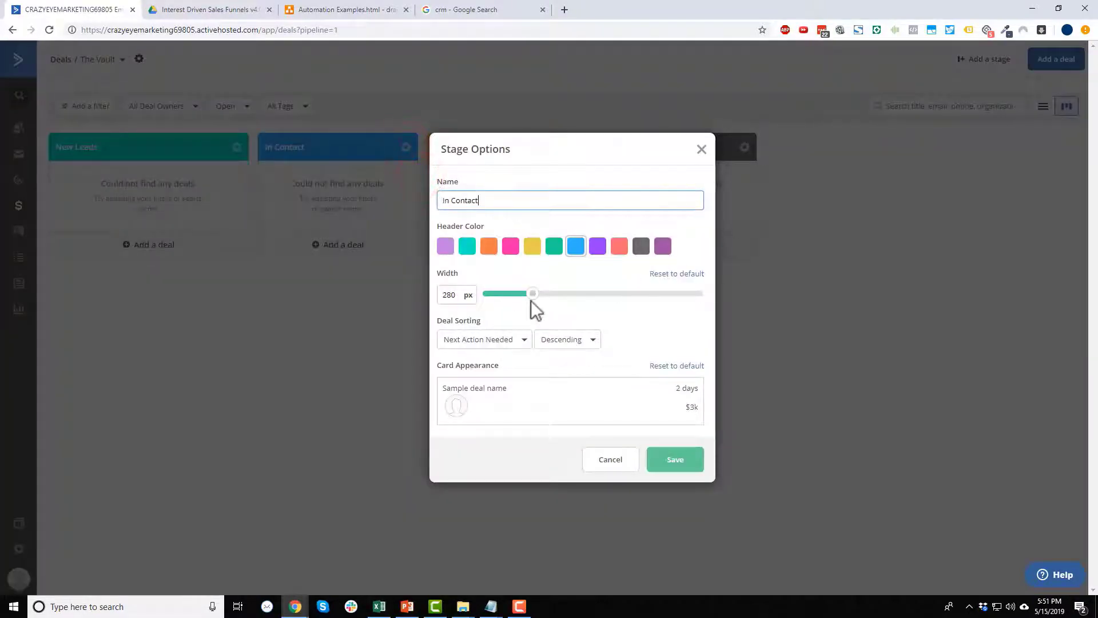
pyautogui.moveTo(531, 297); pyautogui.dragTo(694, 303)
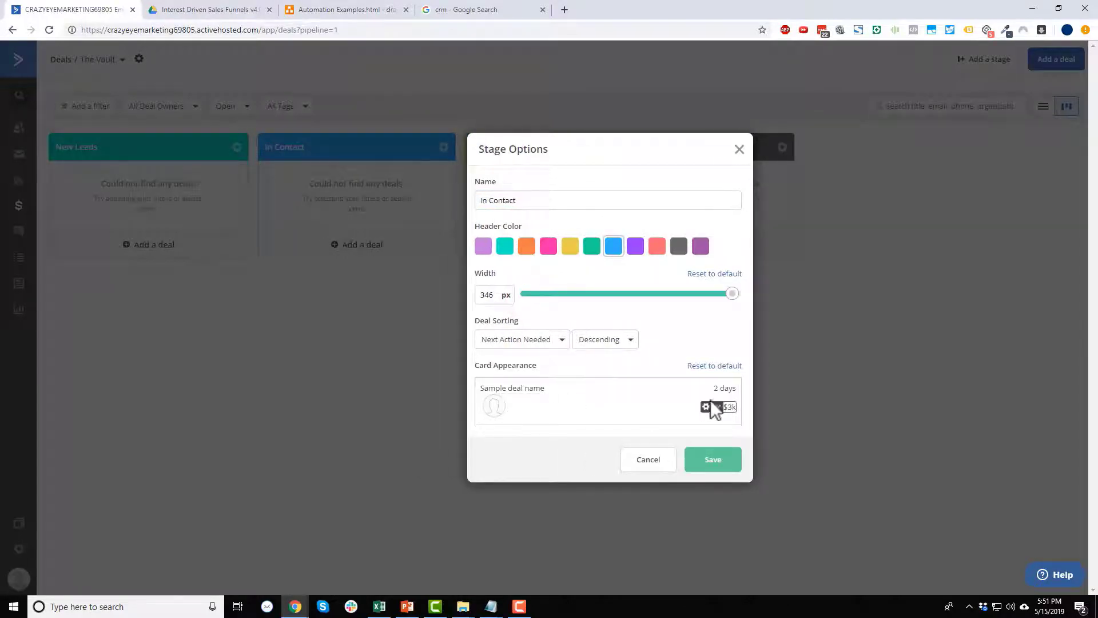
pyautogui.click(713, 461)
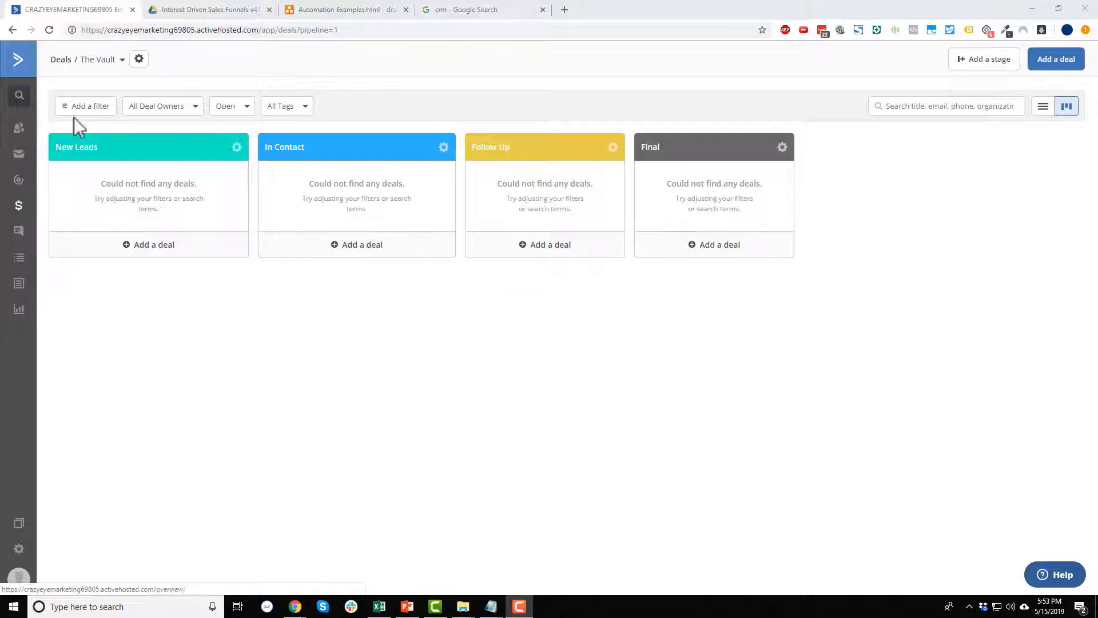
# Start a New Leads deal titled '30% OFF The Vault' worth 70, copying the title into the description.
pyautogui.click(150, 246)
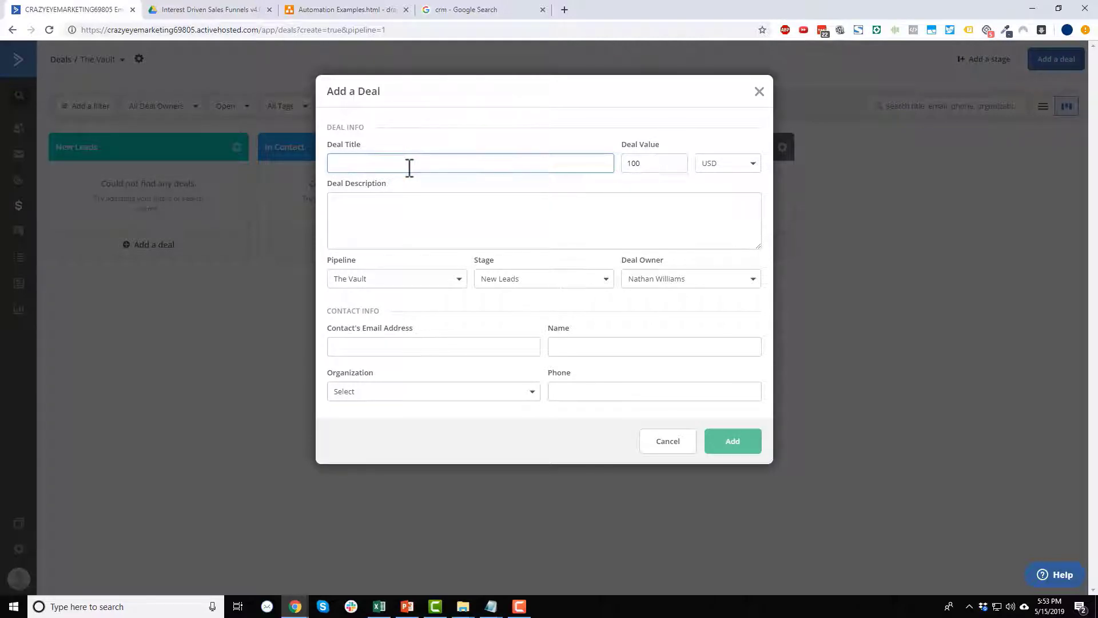
pyautogui.write('30')
pyautogui.press('BackSpace')
pyautogui.press('BackSpace')
pyautogui.press('BackSpace')
pyautogui.doubleClick(653, 164)
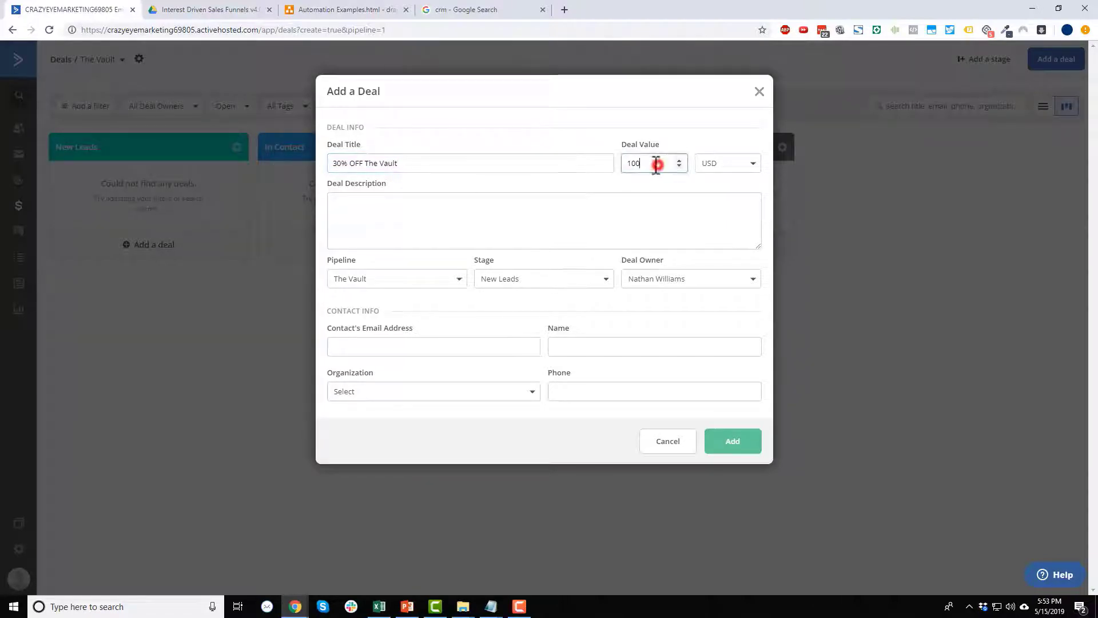
pyautogui.write('70')
pyautogui.tripleClick(415, 162)
pyautogui.hotkey('ctrl', 'c')
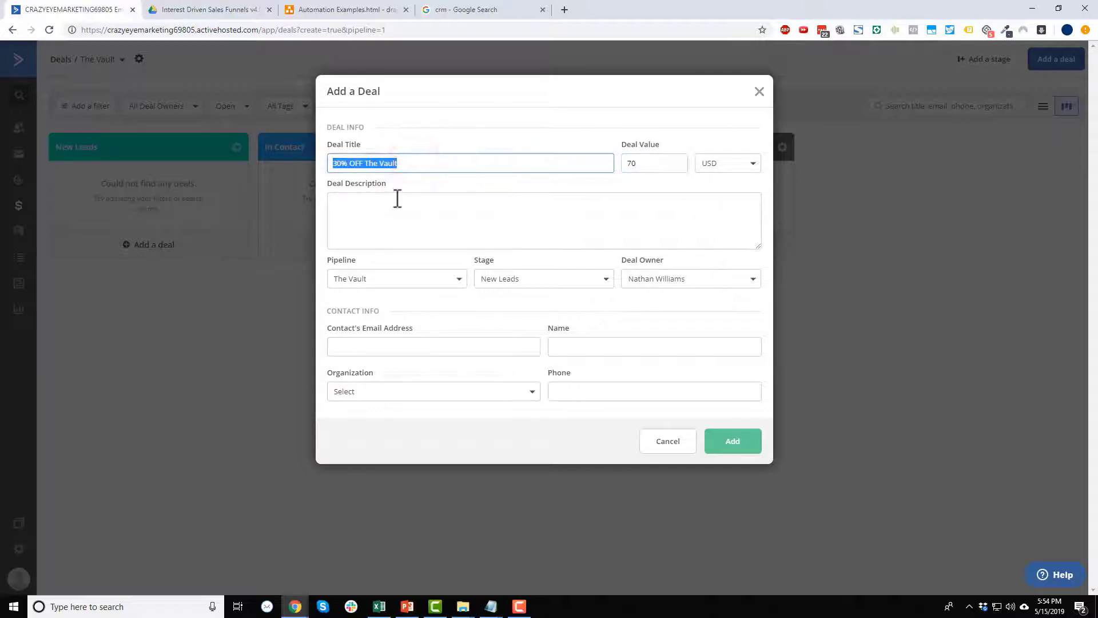
pyautogui.click(397, 205)
pyautogui.hotkey('ctrl', 'v')
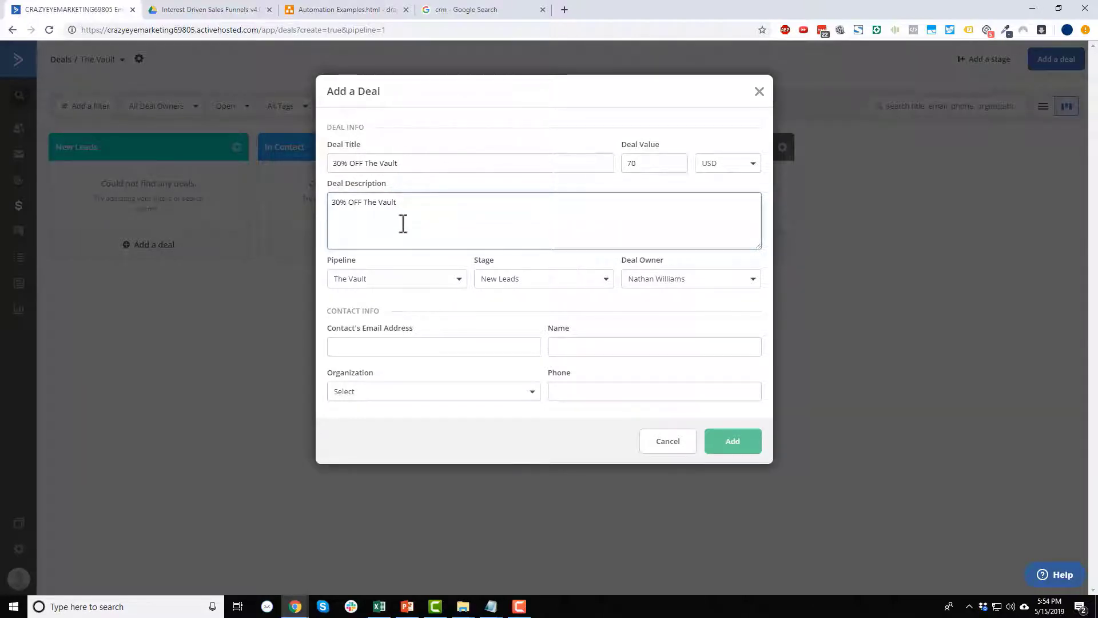
pyautogui.moveTo(401, 202); pyautogui.dragTo(319, 203)
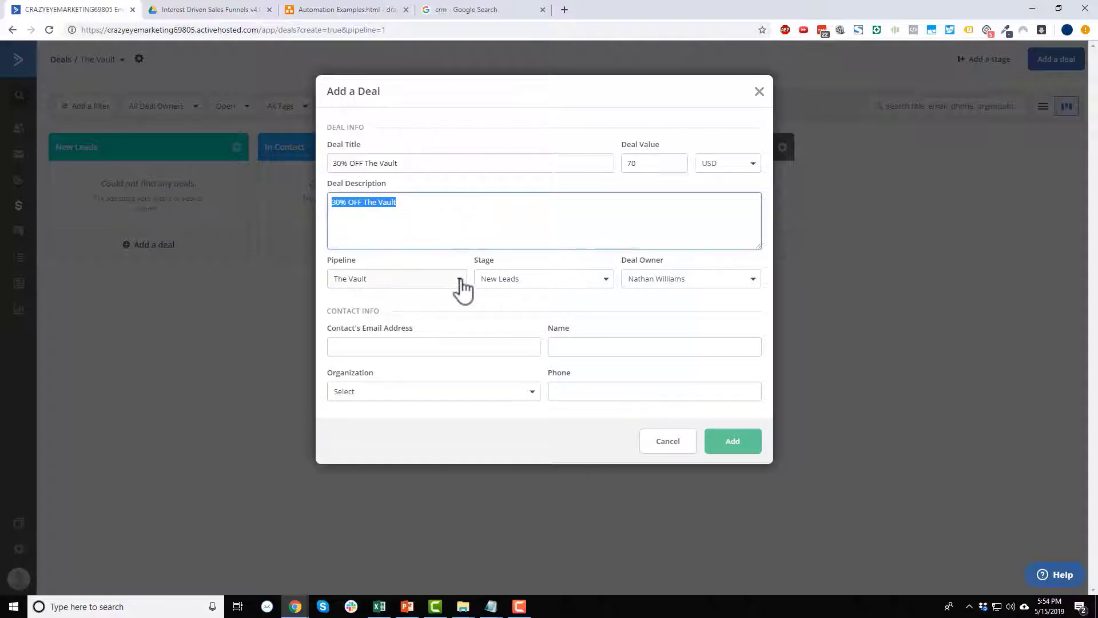
# Keep The Vault pipeline, New Leads stage and the current deal owner.
pyautogui.click(394, 282)
pyautogui.click(403, 308)
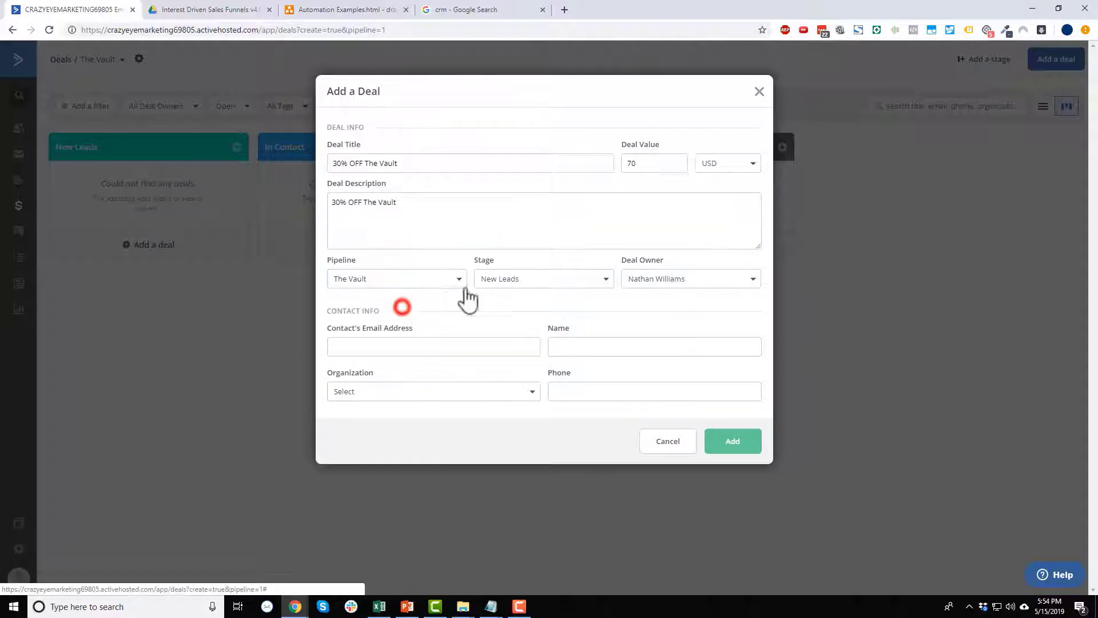
pyautogui.click(544, 279)
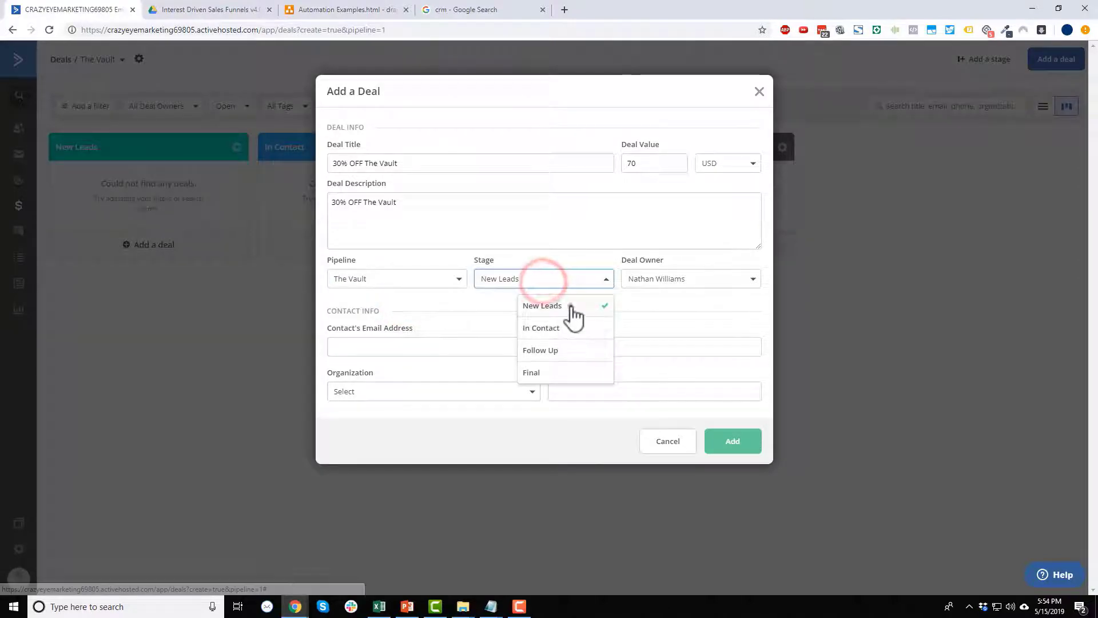
pyautogui.click(570, 306)
pyautogui.click(684, 279)
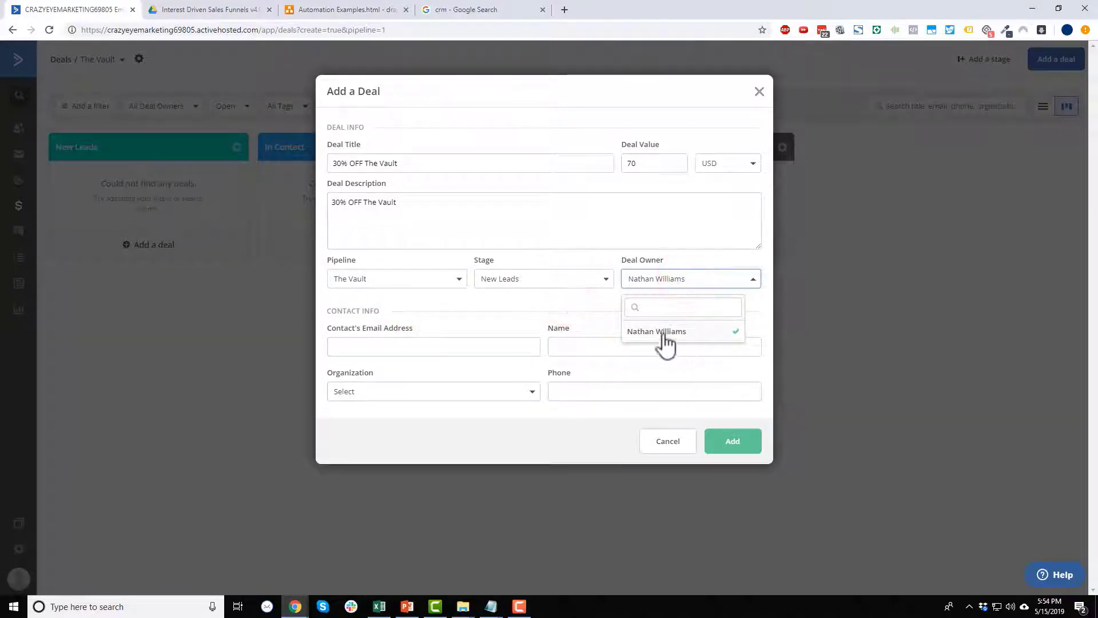
pyautogui.click(679, 269)
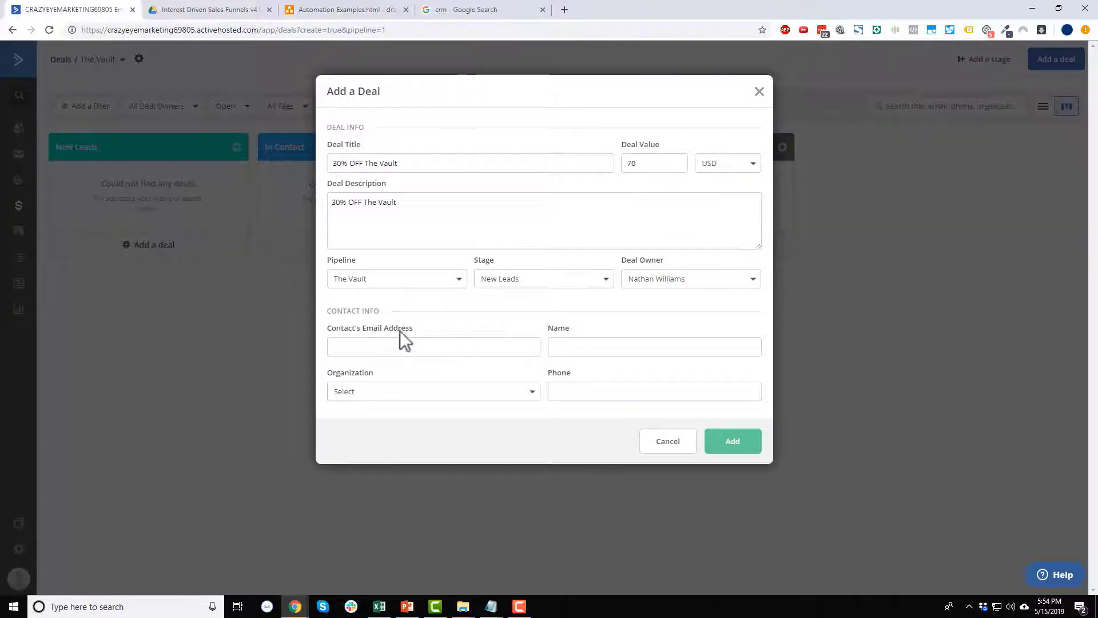
# Enter the contact's e-mail and phone number, leave organization empty, and add the deal.
pyautogui.click(462, 346)
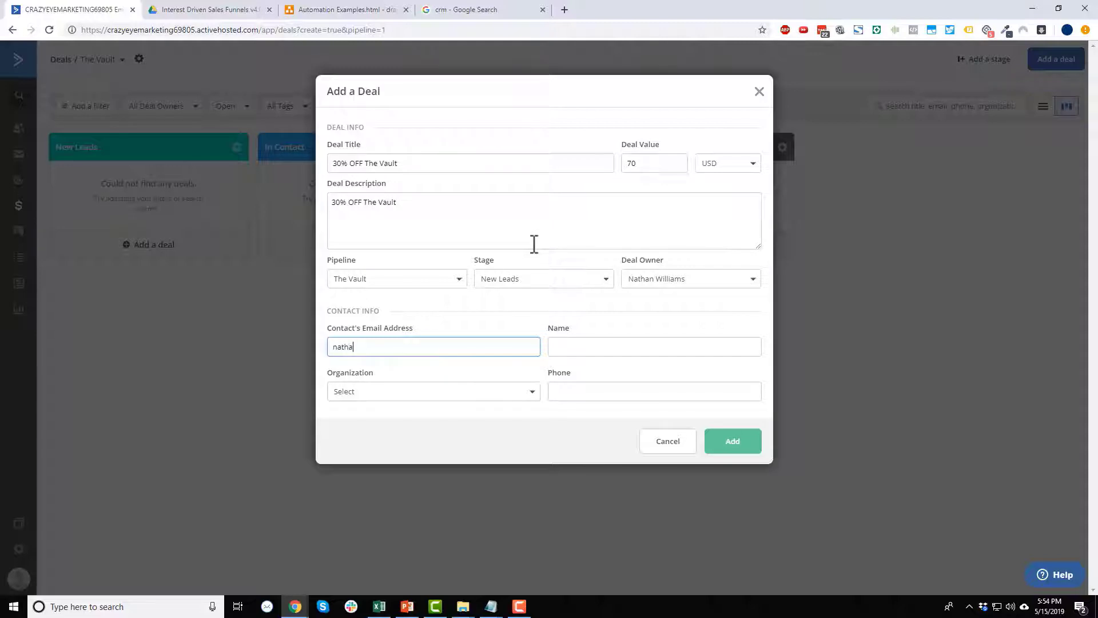
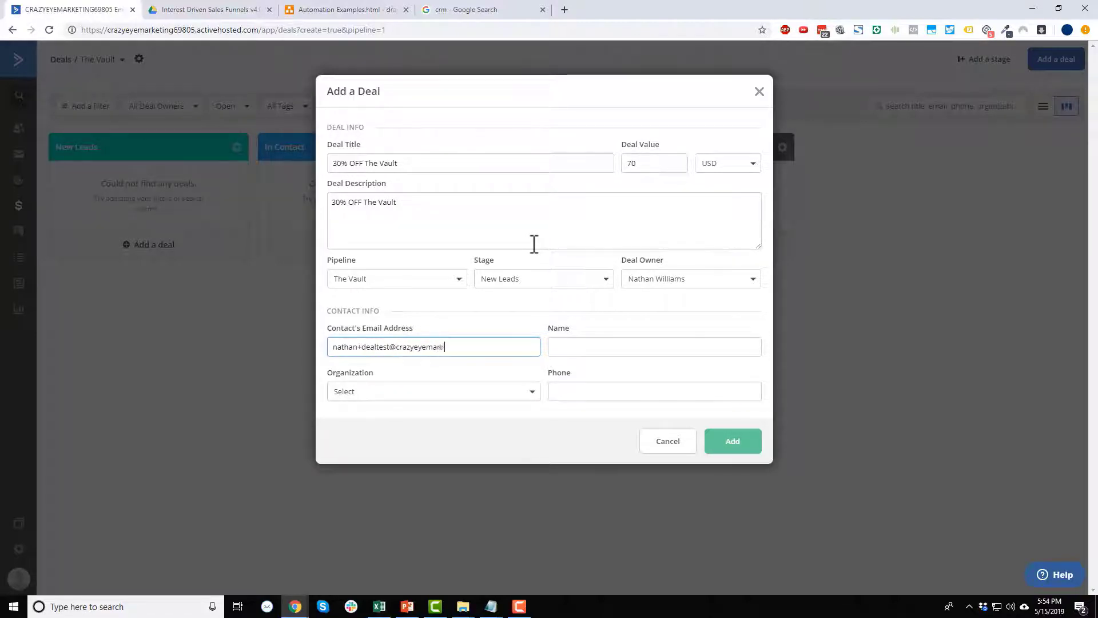
pyautogui.press('Tab')
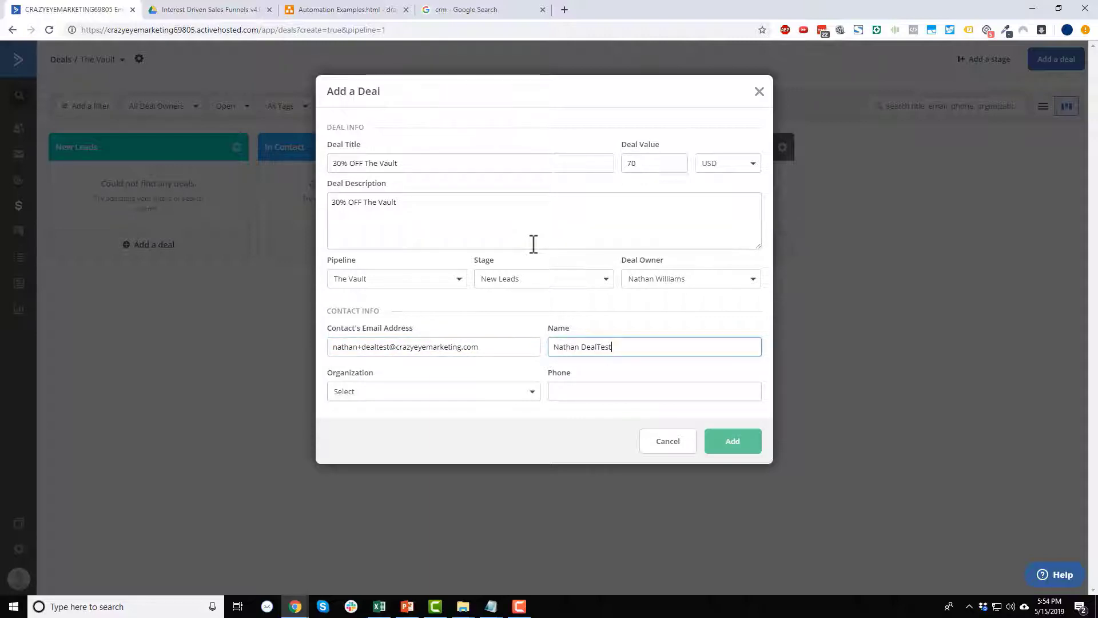
pyautogui.click(454, 391)
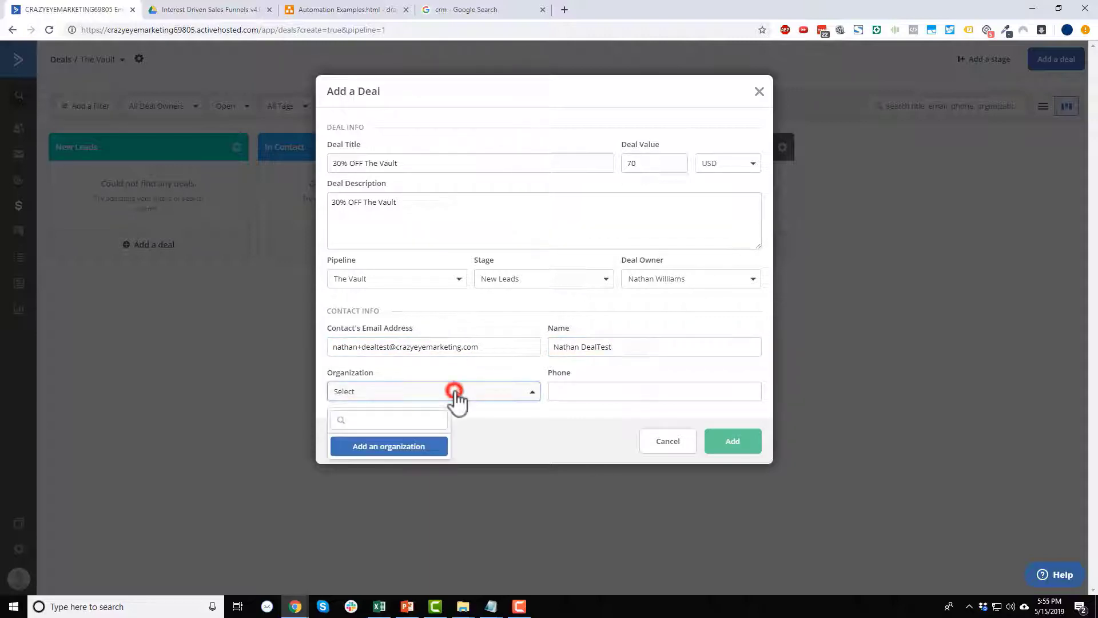
pyautogui.click(507, 410)
pyautogui.click(639, 392)
pyautogui.write('1234567890')
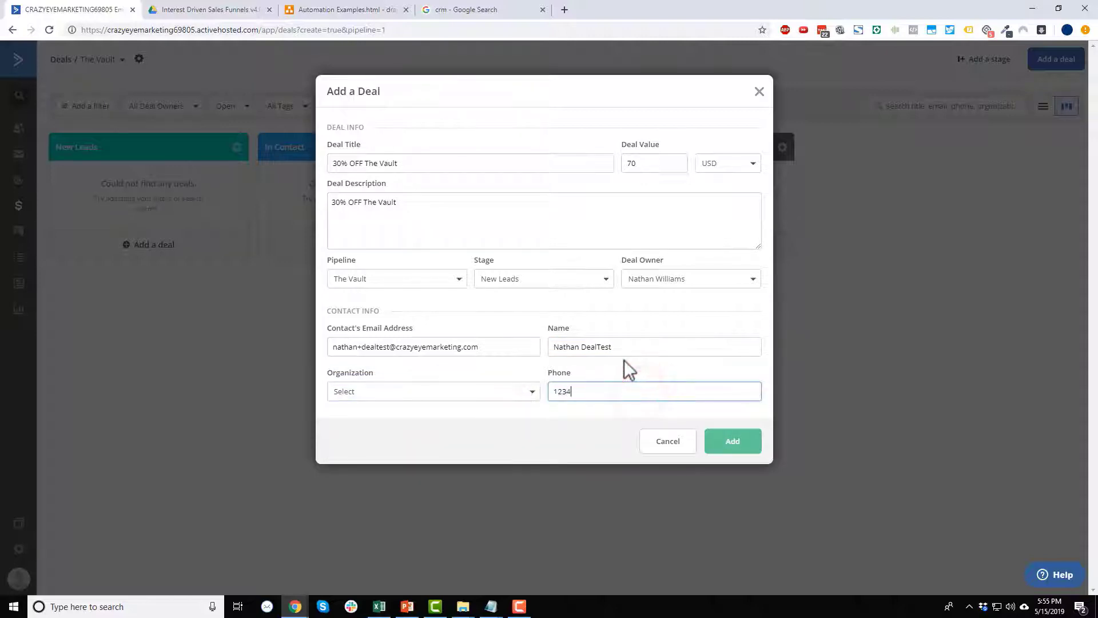
pyautogui.click(746, 445)
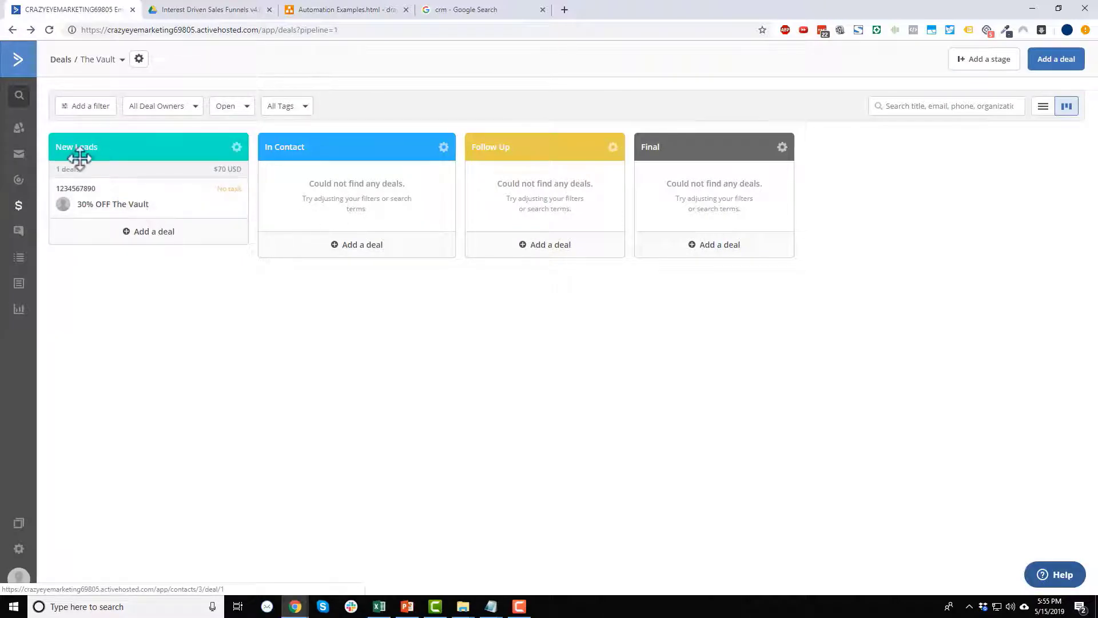
pyautogui.moveTo(118, 206); pyautogui.dragTo(182, 186)
pyautogui.moveTo(137, 206)
pyautogui.mouseDown()
pyautogui.moveTo(246, 211)
pyautogui.moveTo(297, 153)
pyautogui.moveTo(299, 129)
pyautogui.moveTo(289, 127)
pyautogui.moveTo(850, 140)
pyautogui.moveTo(848, 129)
pyautogui.moveTo(740, 176)
pyautogui.moveTo(253, 208)
pyautogui.moveTo(312, 109)
pyautogui.moveTo(406, 215)
pyautogui.moveTo(387, 115)
pyautogui.moveTo(329, 115)
pyautogui.moveTo(375, 113)
pyautogui.moveTo(409, 196)
pyautogui.moveTo(741, 229)
pyautogui.moveTo(903, 124)
pyautogui.moveTo(844, 117)
pyautogui.moveTo(497, 192)
pyautogui.moveTo(257, 184)
pyautogui.moveTo(787, 201)
pyautogui.moveTo(542, 211)
pyautogui.moveTo(396, 105)
pyautogui.moveTo(509, 147)
pyautogui.moveTo(780, 121)
pyautogui.moveTo(757, 179)
pyautogui.moveTo(314, 194)
pyautogui.moveTo(703, 206)
pyautogui.moveTo(399, 139)
pyautogui.moveTo(157, 174)
pyautogui.moveTo(152, 191)
pyautogui.mouseUp()
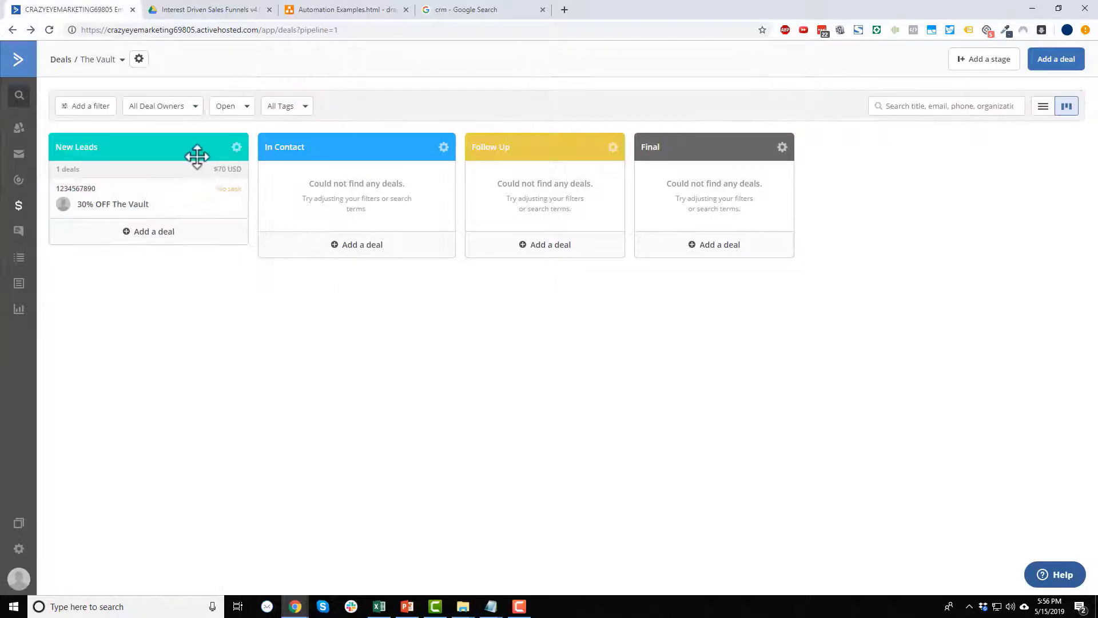
# Open the deal's contact, review its Personal Info, then view the All Deals (1) tab.
pyautogui.click(177, 197)
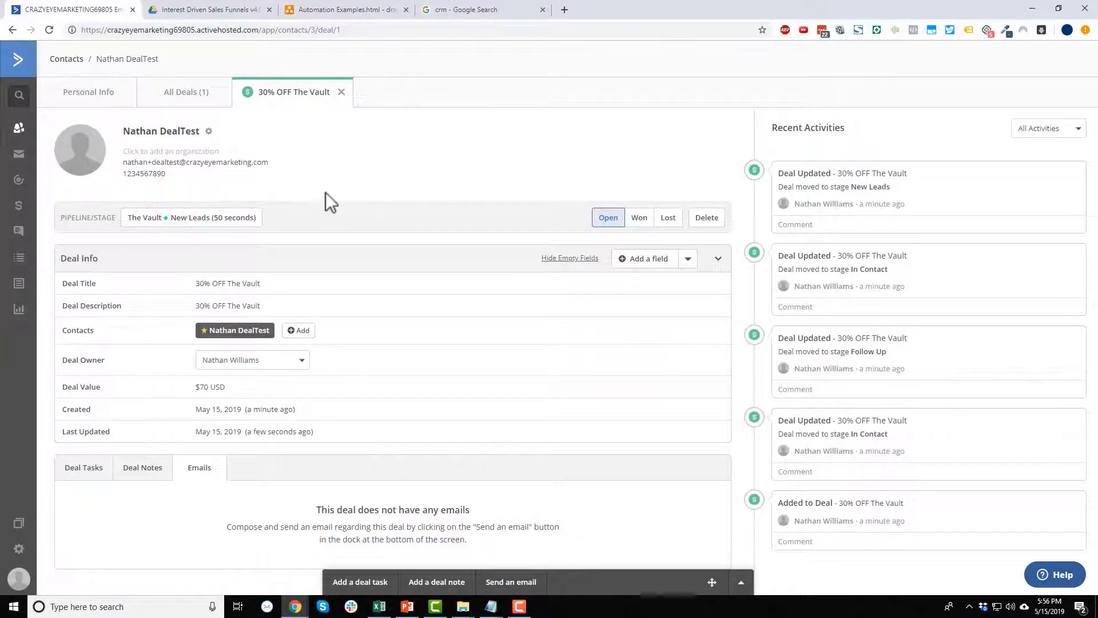
pyautogui.click(94, 102)
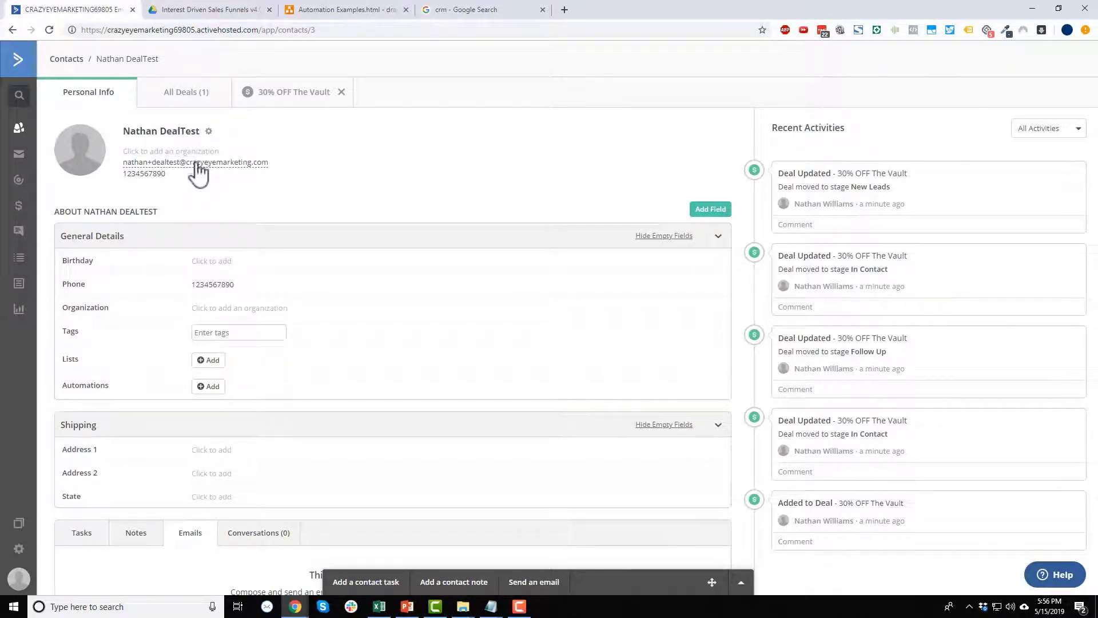
pyautogui.scroll(-1, 251, 303)
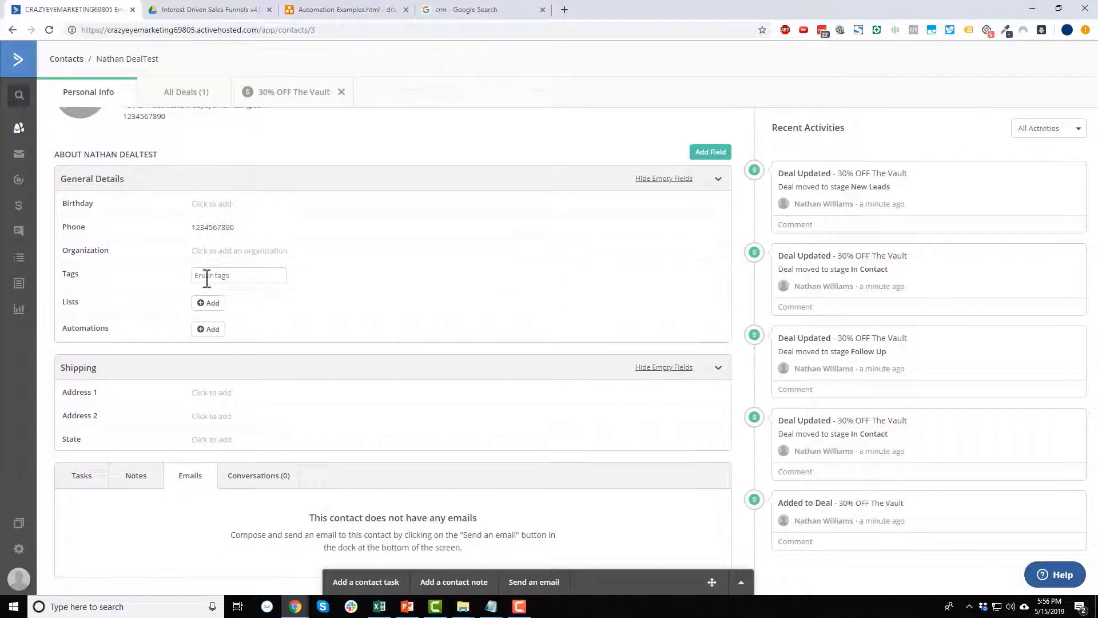
pyautogui.scroll(-1, 251, 292)
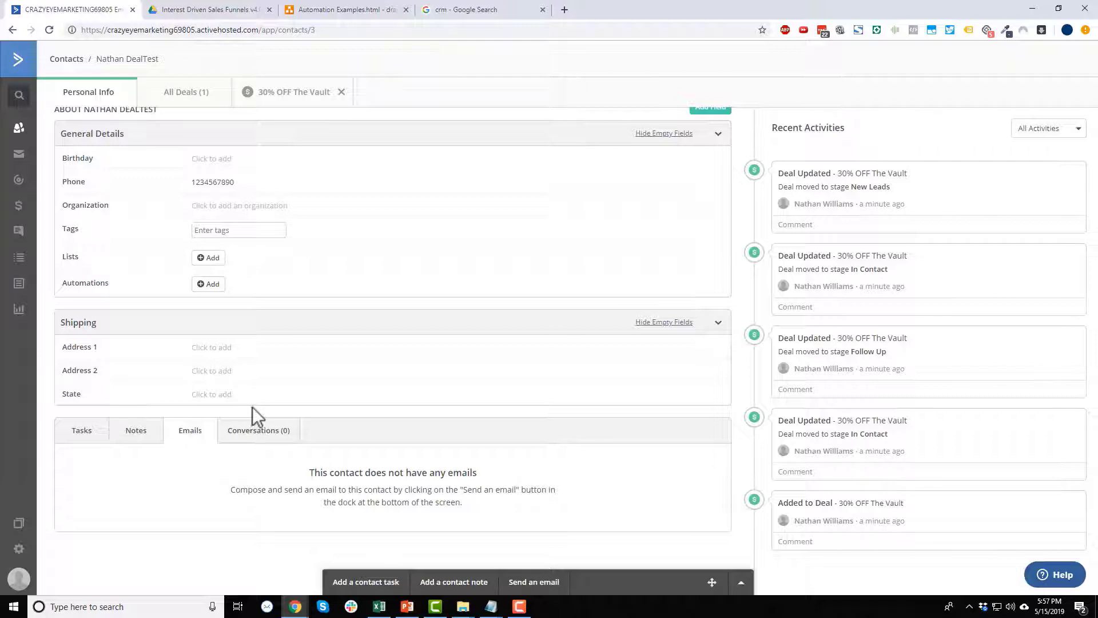
pyautogui.scroll(2, 244, 378)
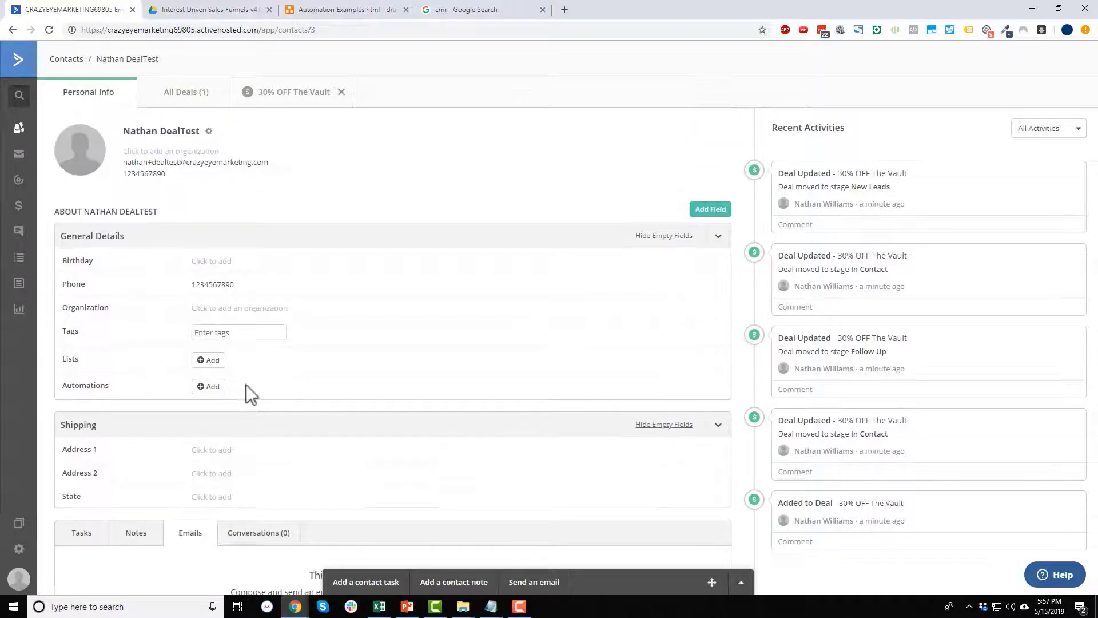
pyautogui.click(181, 95)
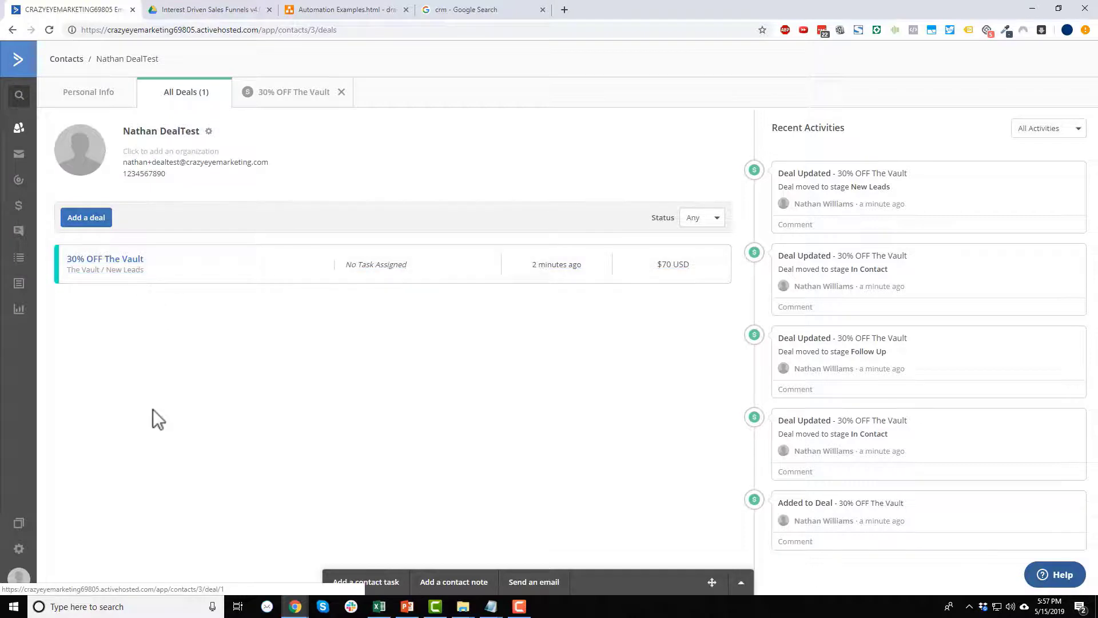
# Leave the Status filter unchanged and open the 30% OFF The Vault deal's details.
pyautogui.click(704, 218)
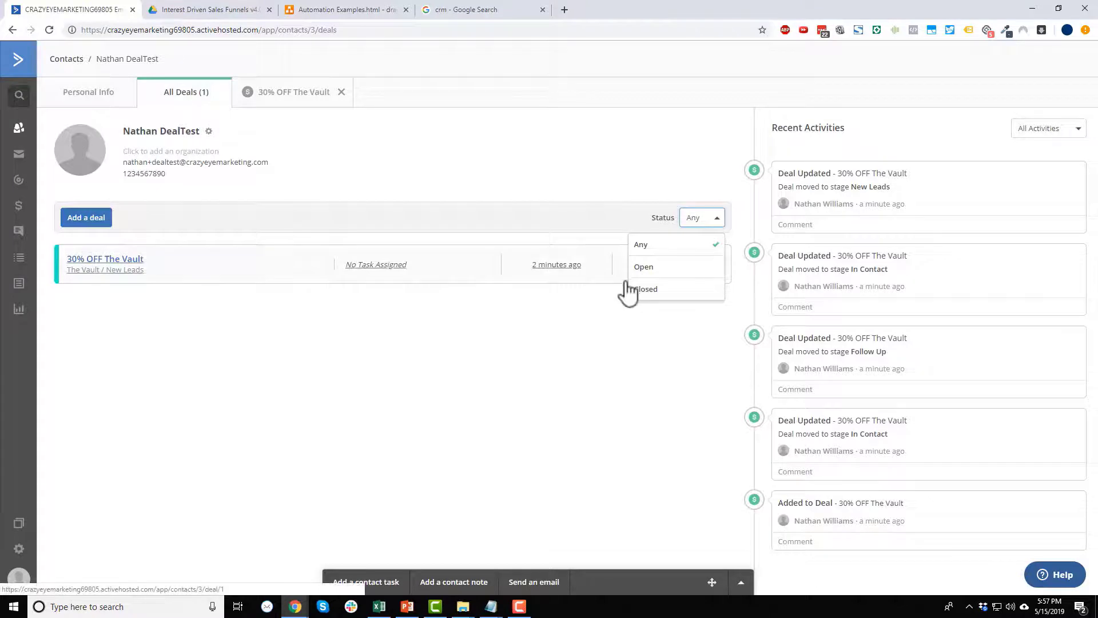
pyautogui.click(537, 345)
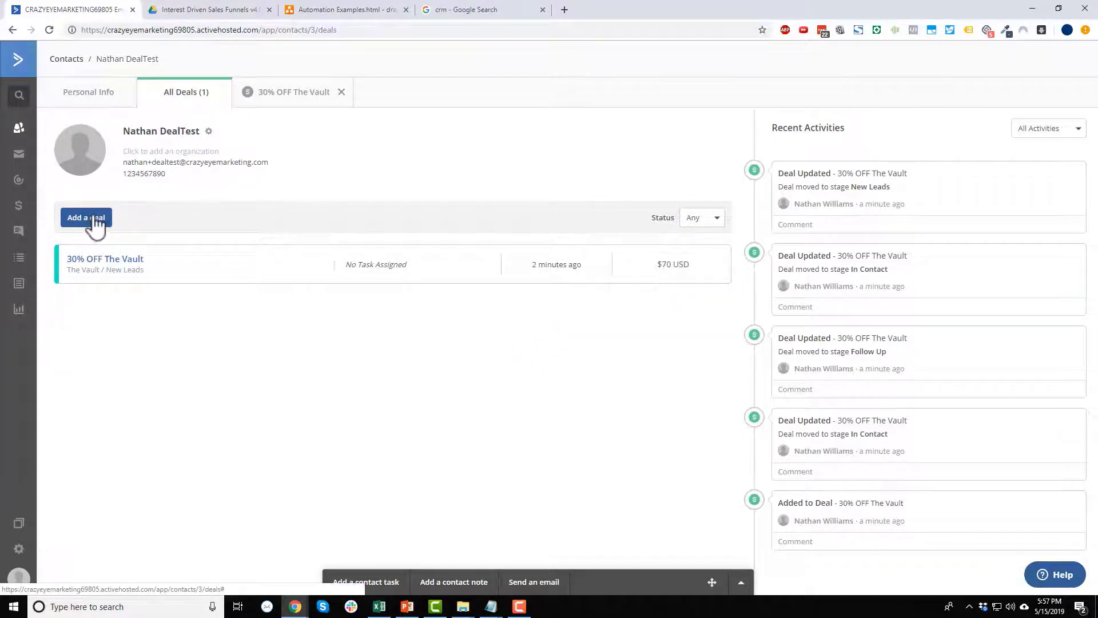
pyautogui.click(295, 96)
pyautogui.click(197, 92)
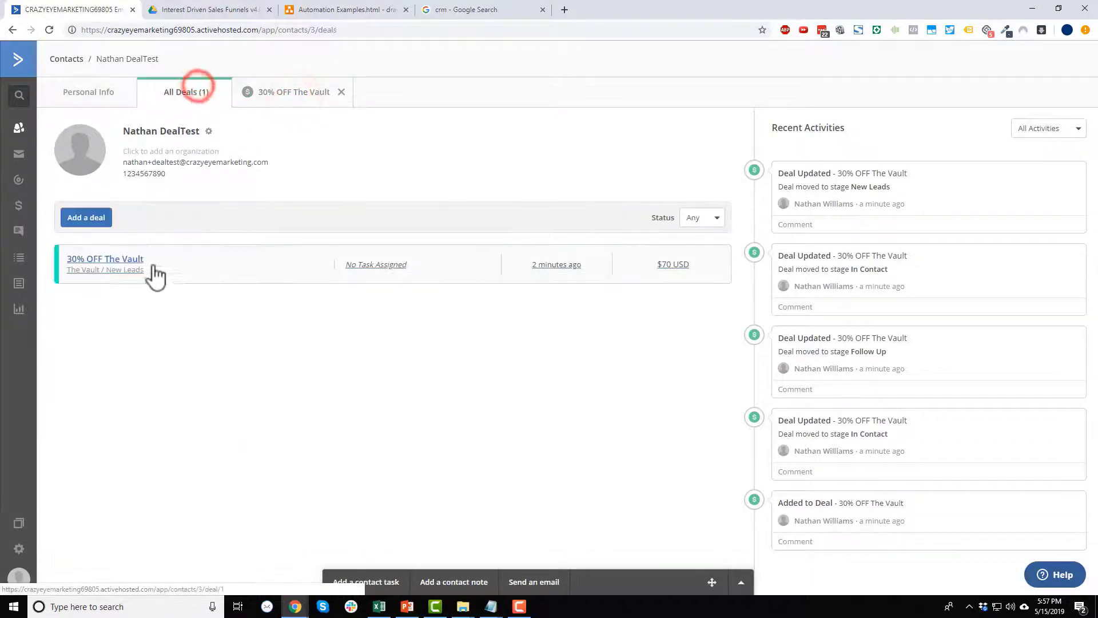
pyautogui.click(122, 259)
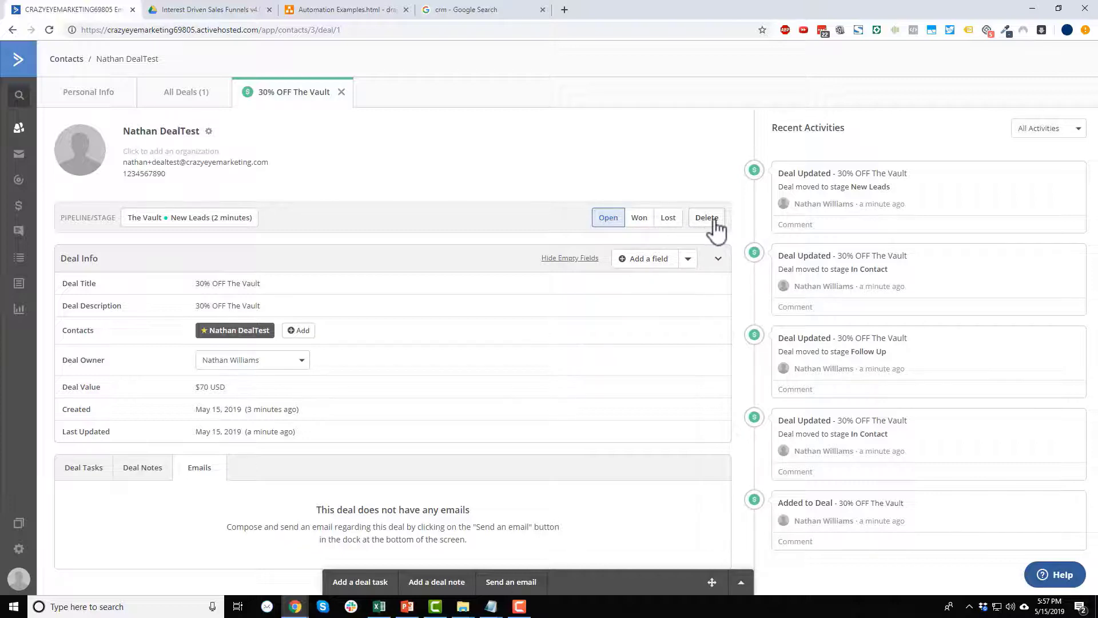
# Review the deal's pipeline and stage options and its title, keeping New Leads and the title unchanged.
pyautogui.click(248, 220)
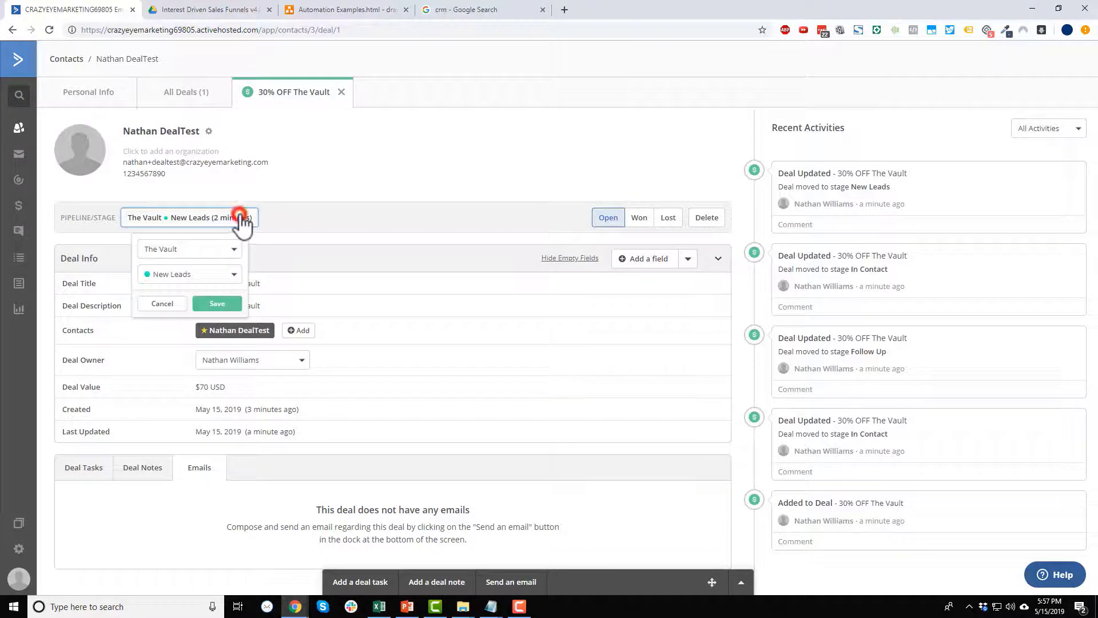
pyautogui.click(220, 274)
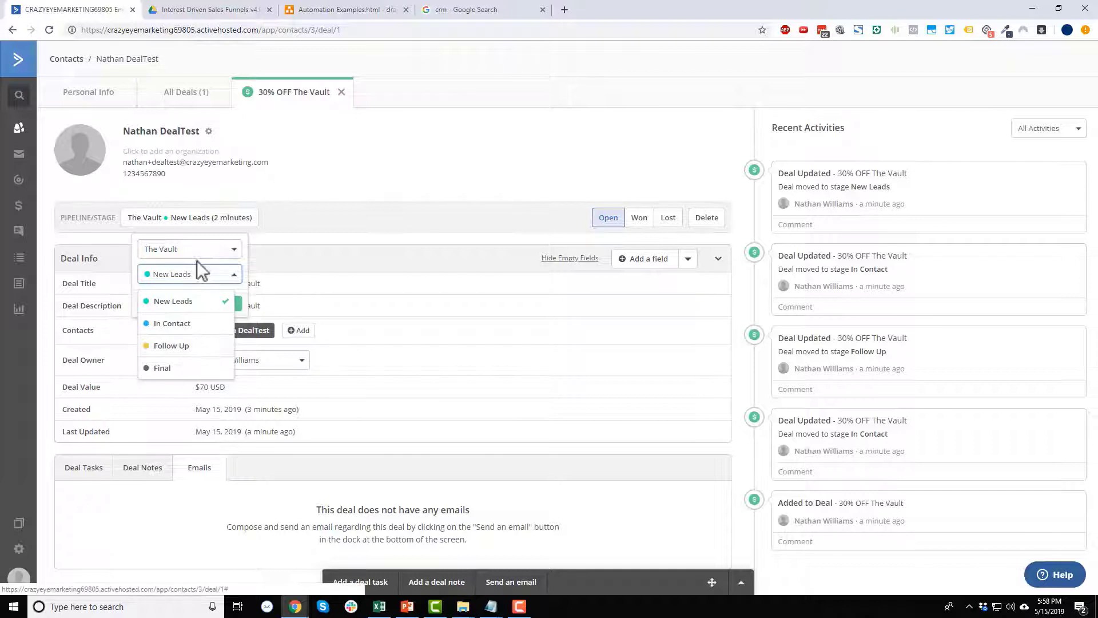
pyautogui.click(203, 250)
pyautogui.click(334, 215)
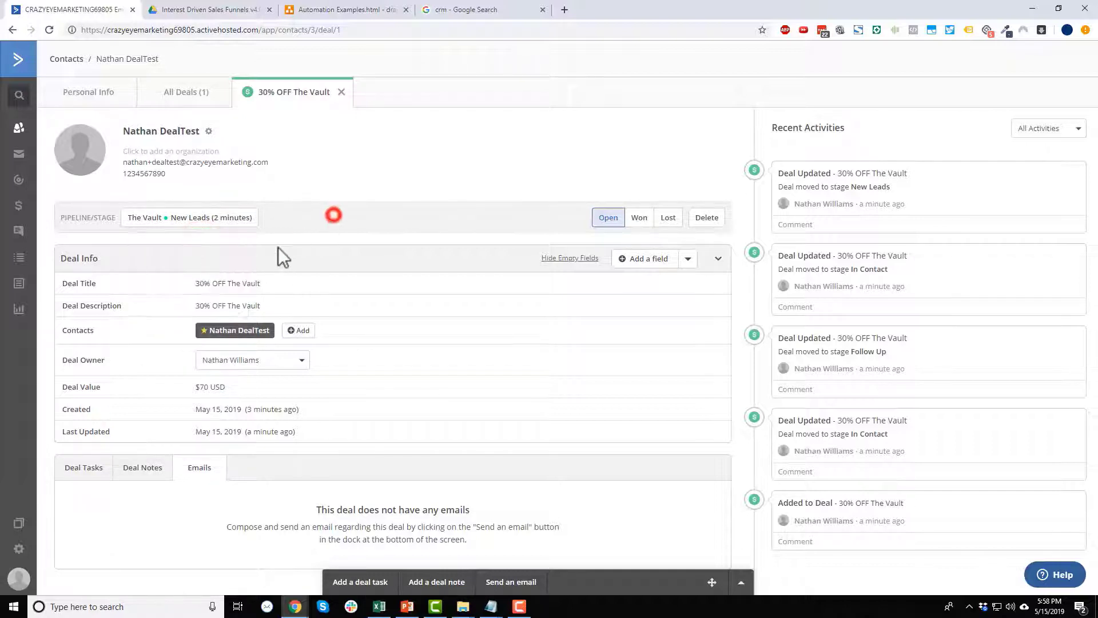
pyautogui.click(250, 220)
pyautogui.click(217, 271)
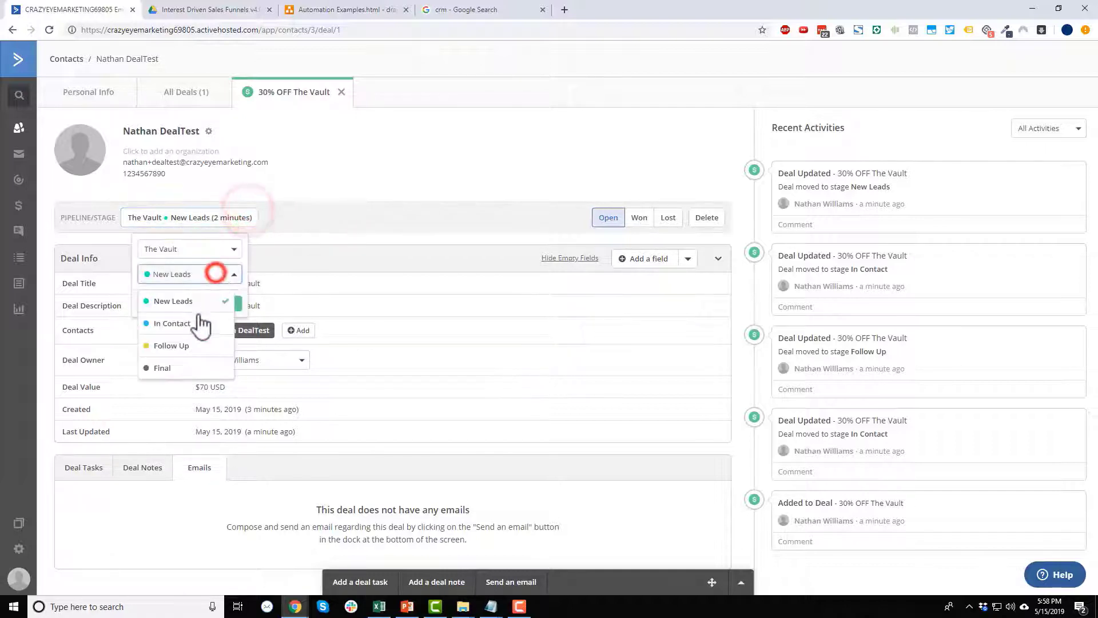
pyautogui.click(443, 157)
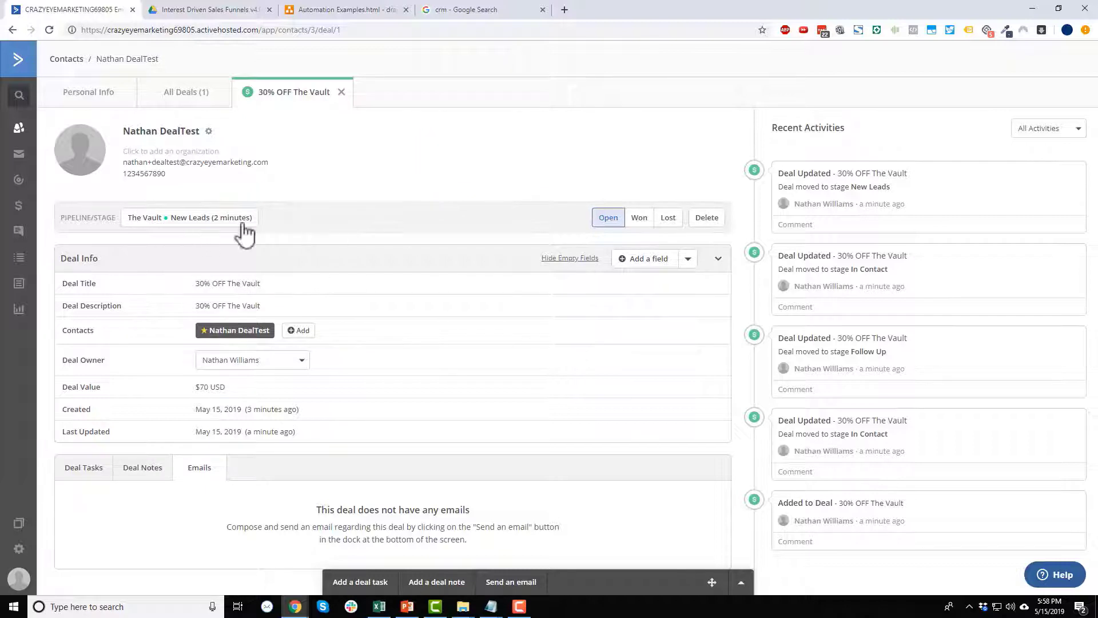
pyautogui.scroll(-1, 76, 283)
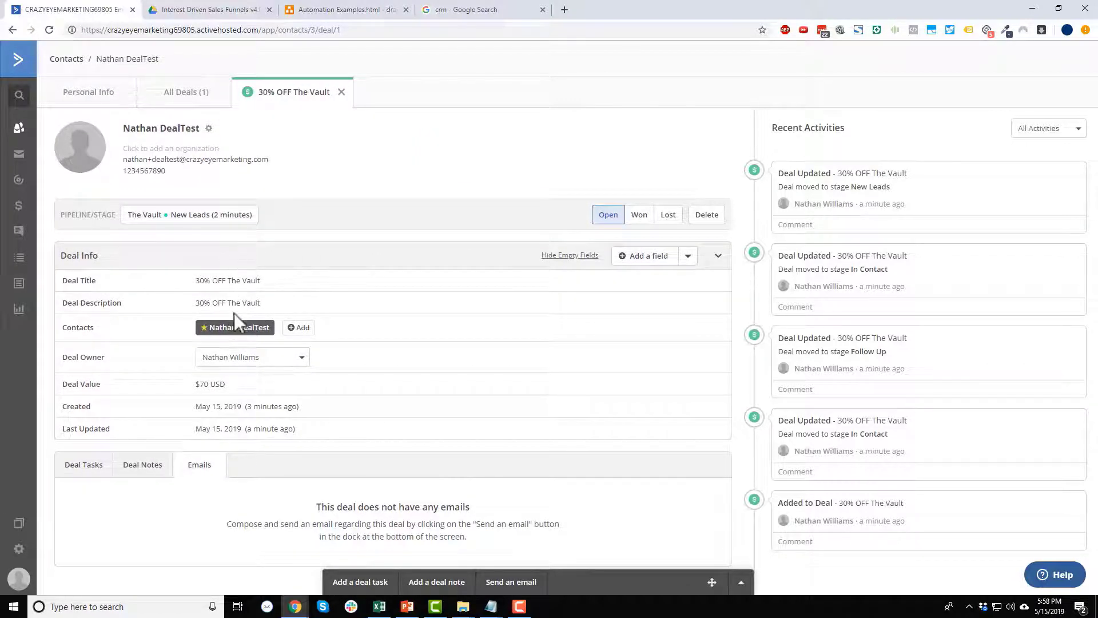
pyautogui.click(213, 284)
pyautogui.click(421, 213)
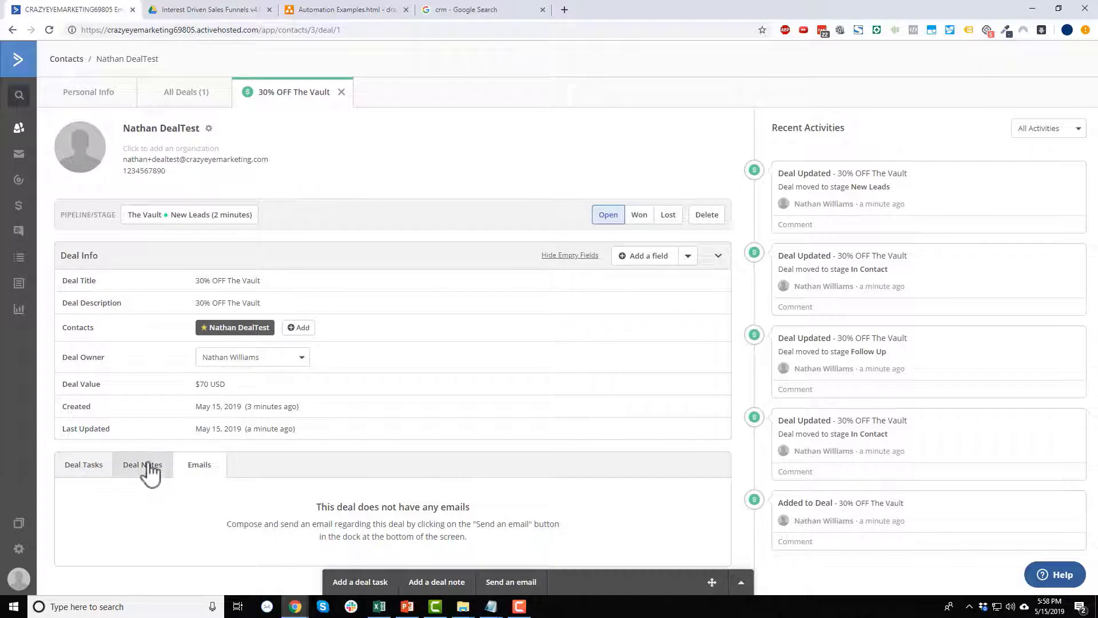
# Browse the deal's Tasks, Notes and Emails tabs, then bring up the add-deal-task form.
pyautogui.click(77, 473)
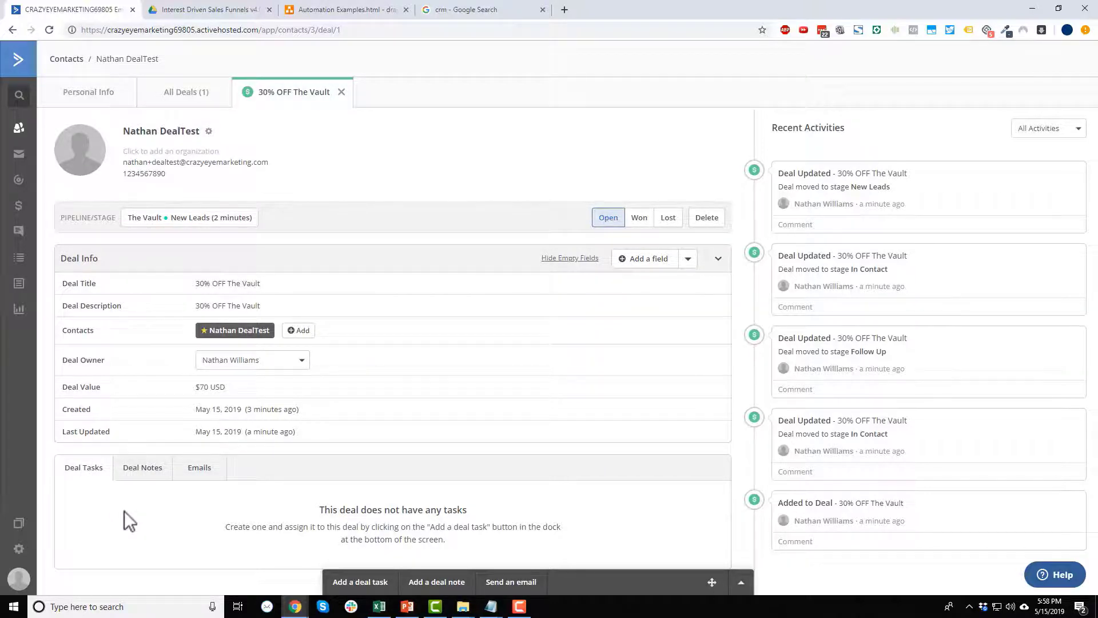
pyautogui.click(140, 469)
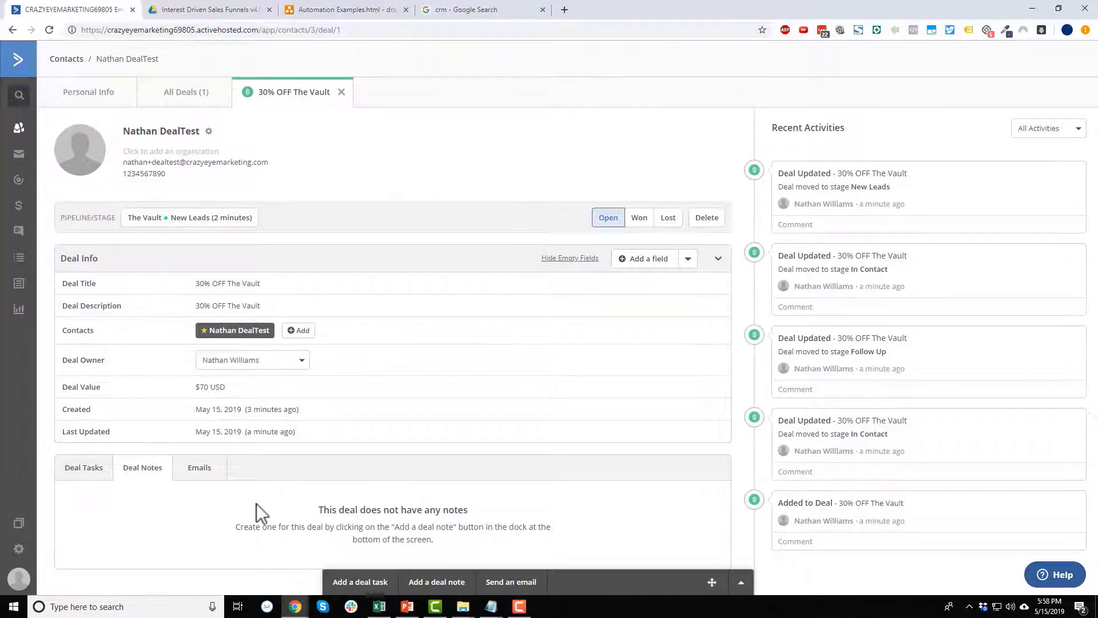
pyautogui.click(191, 467)
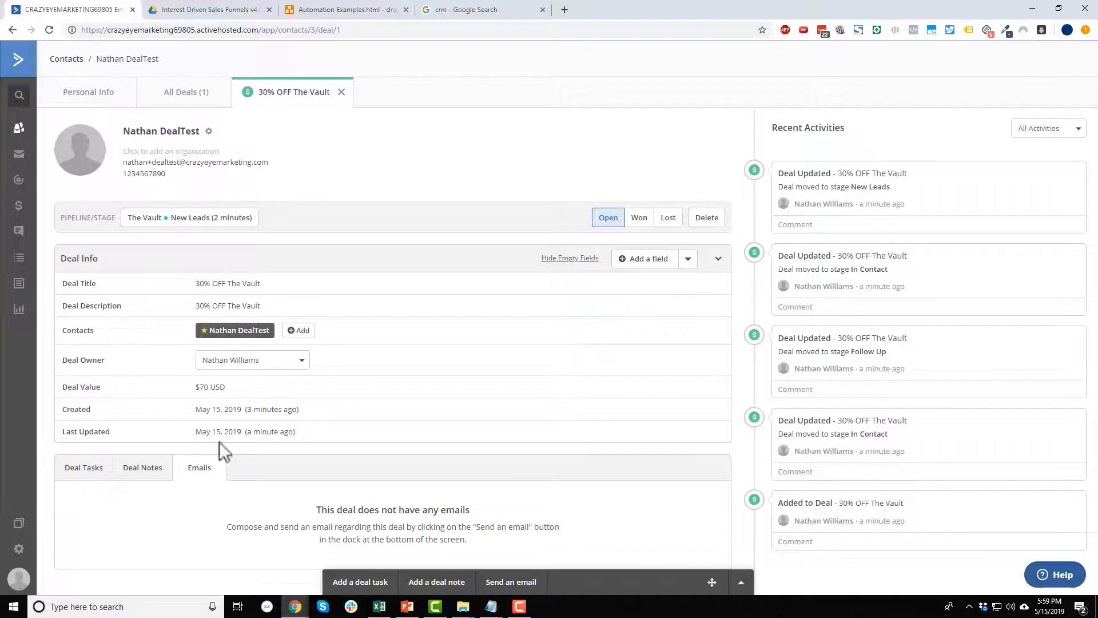
pyautogui.click(85, 468)
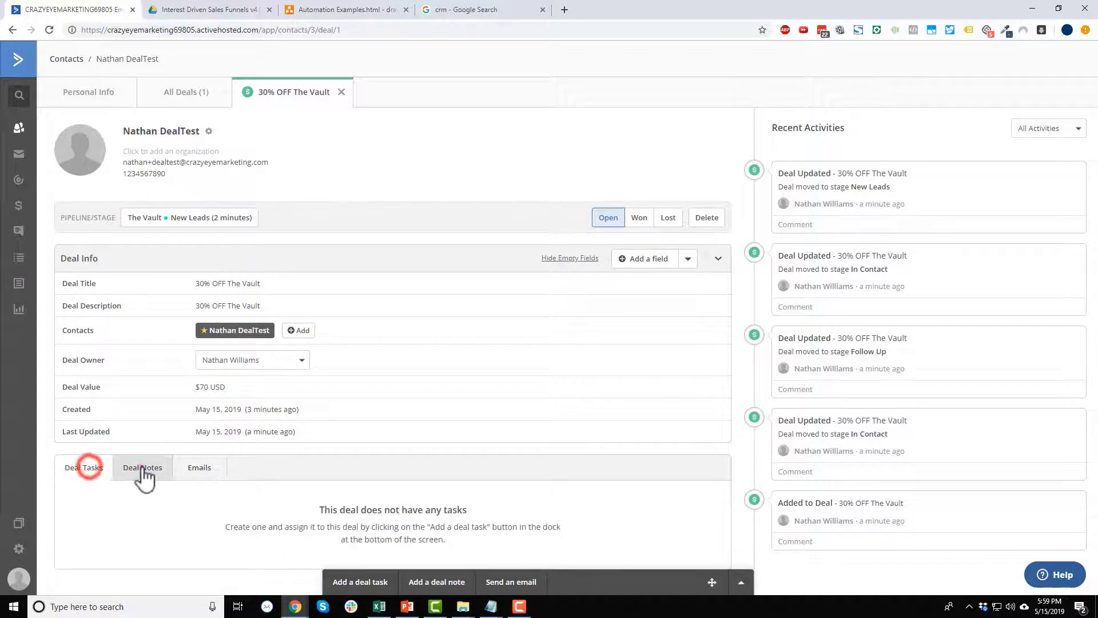
pyautogui.click(143, 468)
pyautogui.click(195, 468)
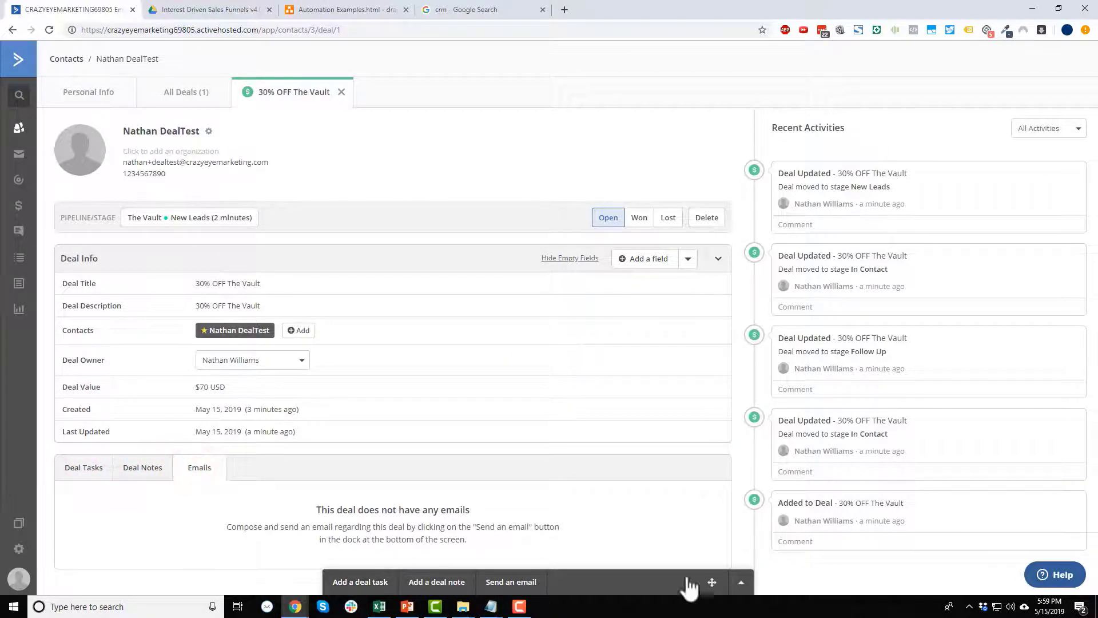
pyautogui.click(366, 582)
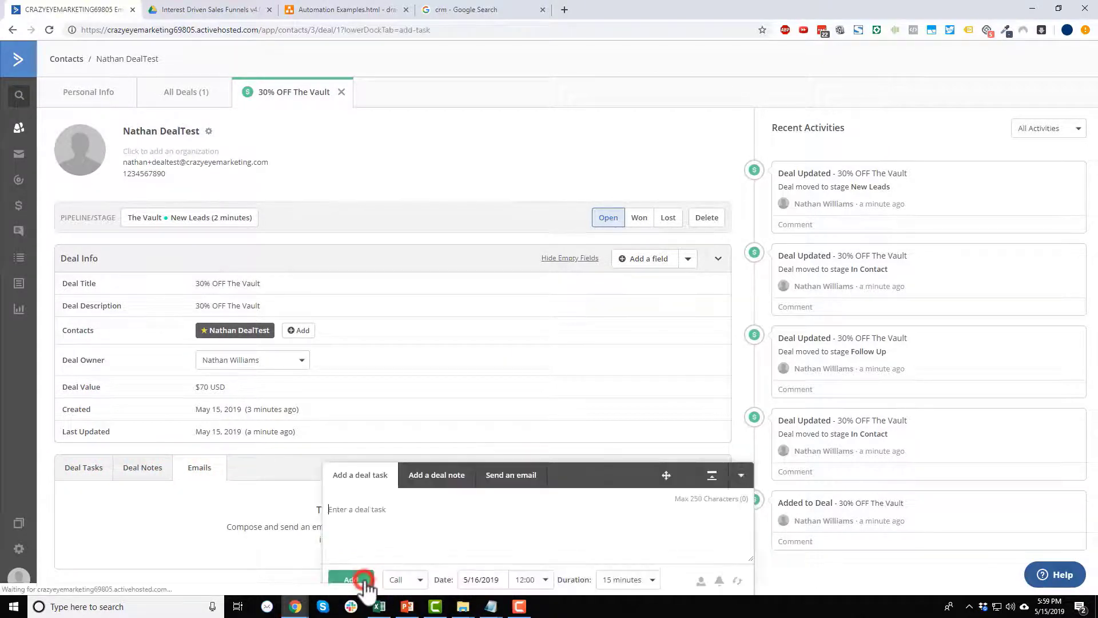
pyautogui.click(468, 532)
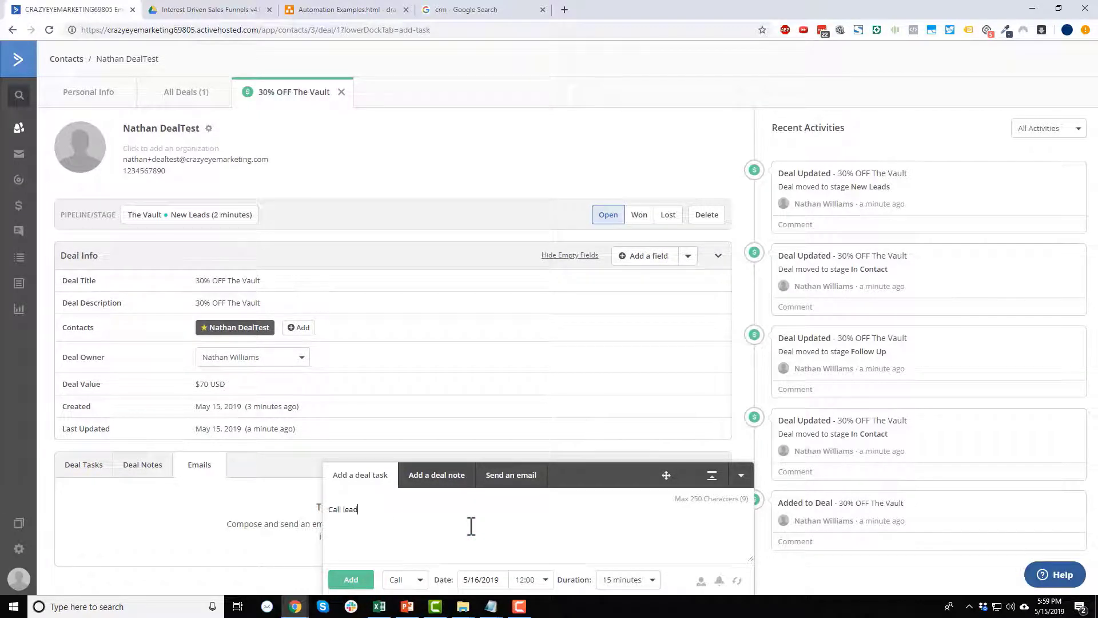
# Add the 'Call lead' Call task due May 17 at 18:15, lasting 30 minutes.
pyautogui.click(402, 580)
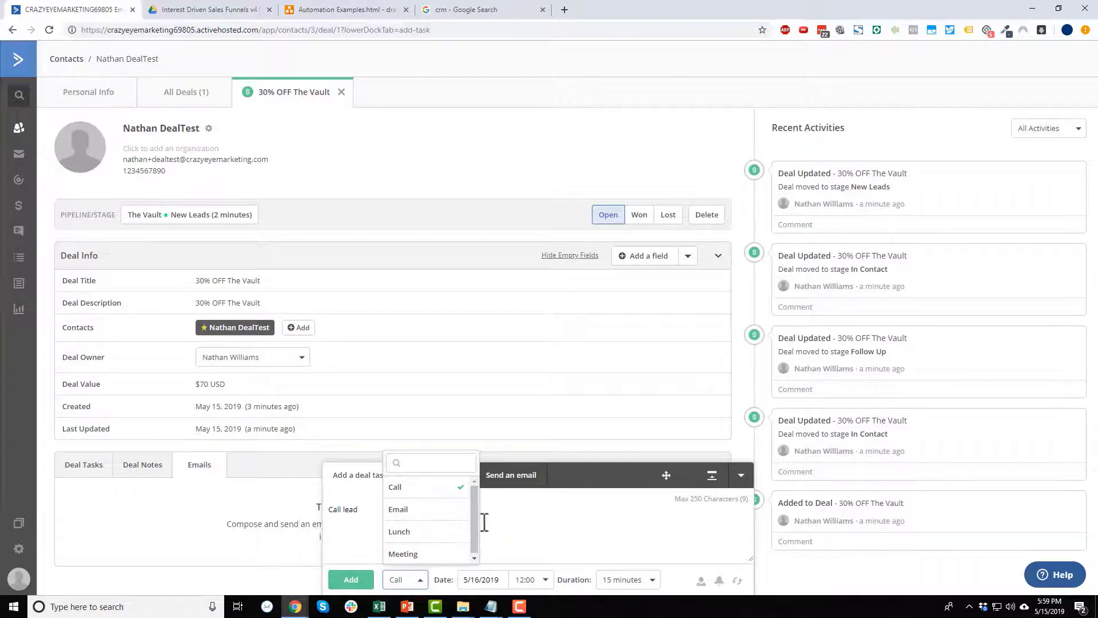
pyautogui.click(420, 487)
pyautogui.click(480, 580)
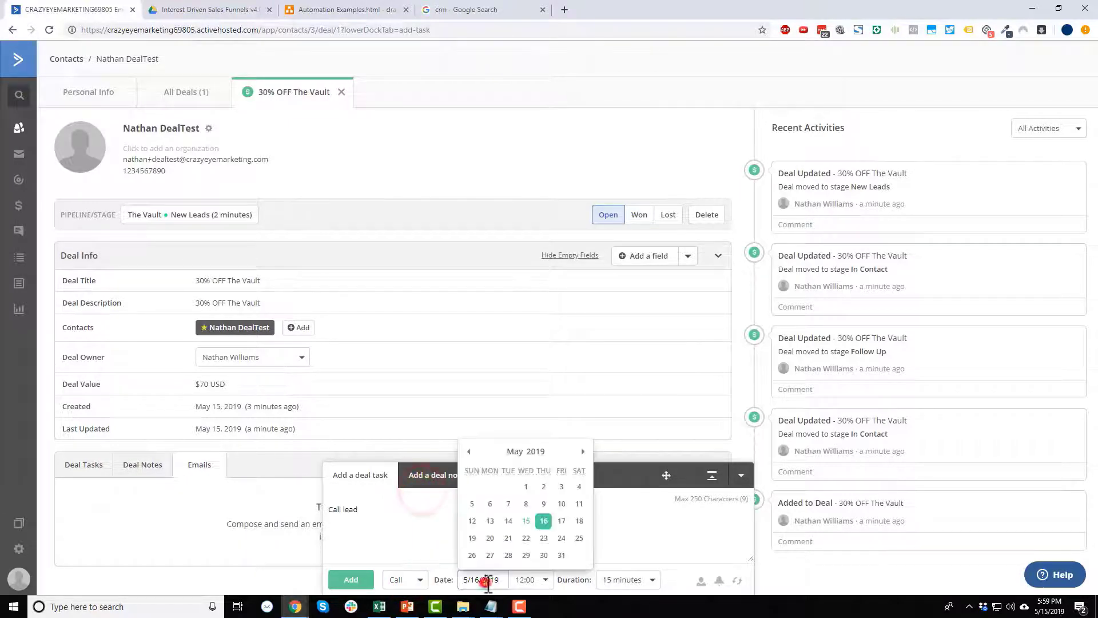
pyautogui.click(561, 520)
pyautogui.click(541, 580)
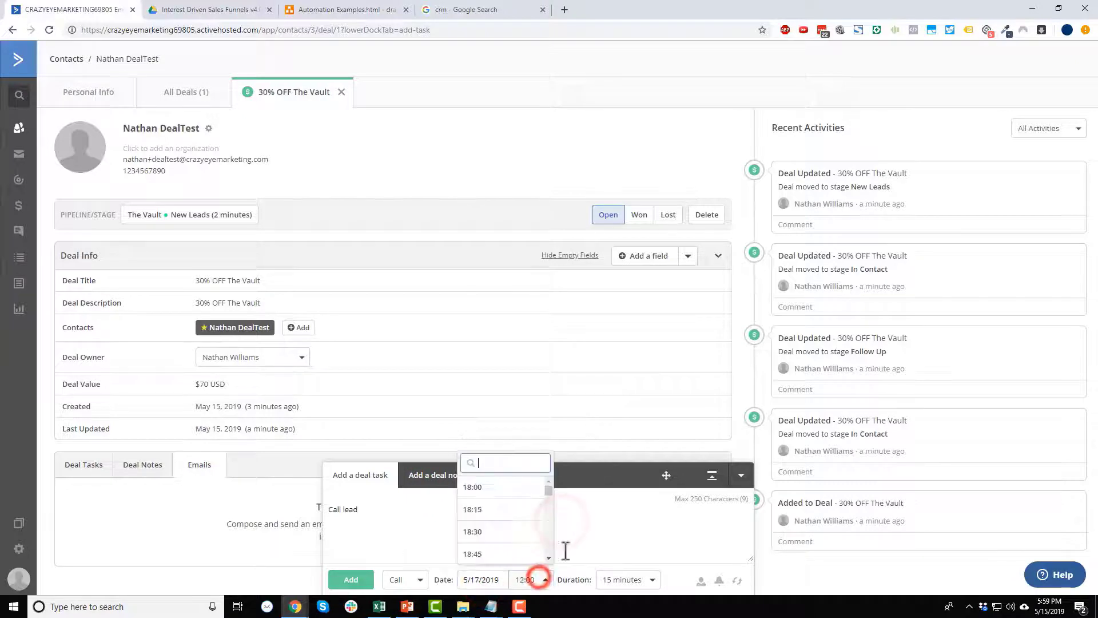
pyautogui.click(513, 511)
pyautogui.click(629, 579)
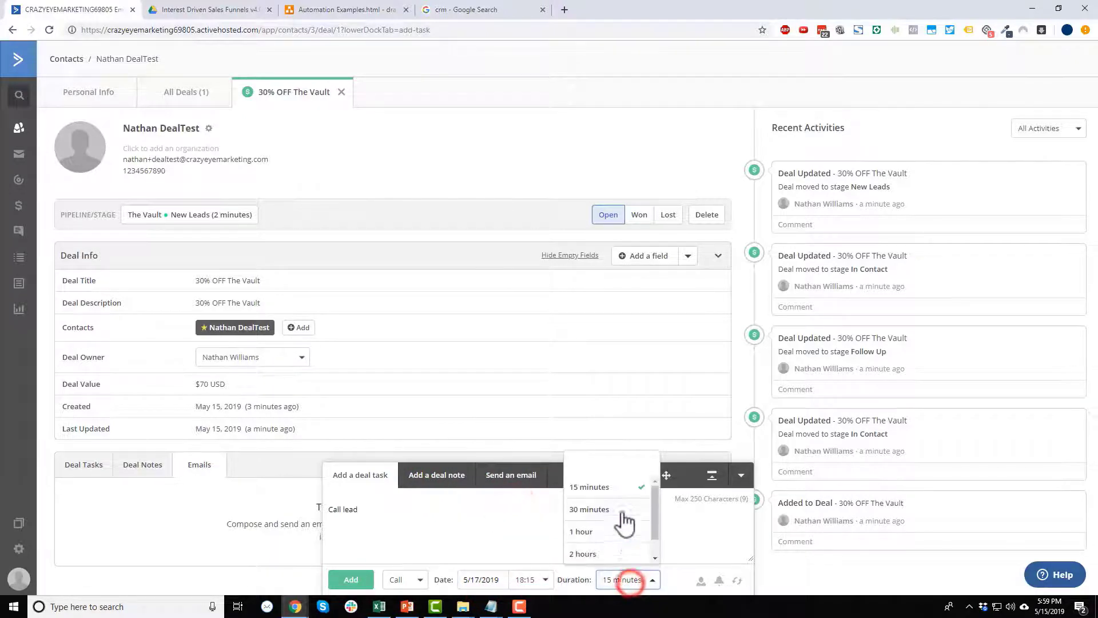
pyautogui.click(616, 512)
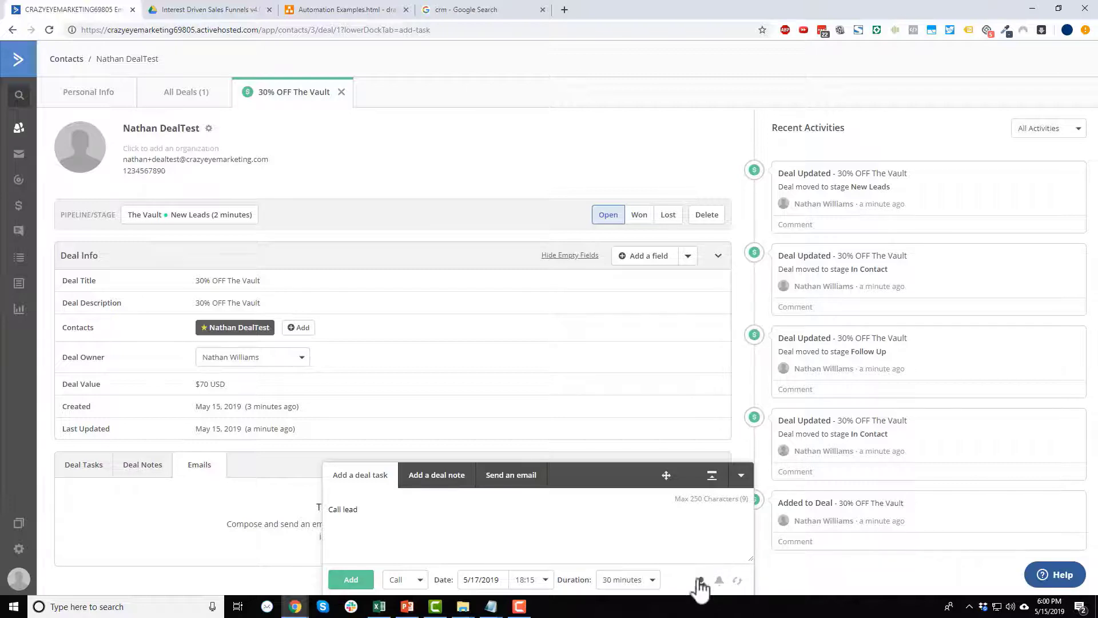
pyautogui.click(343, 579)
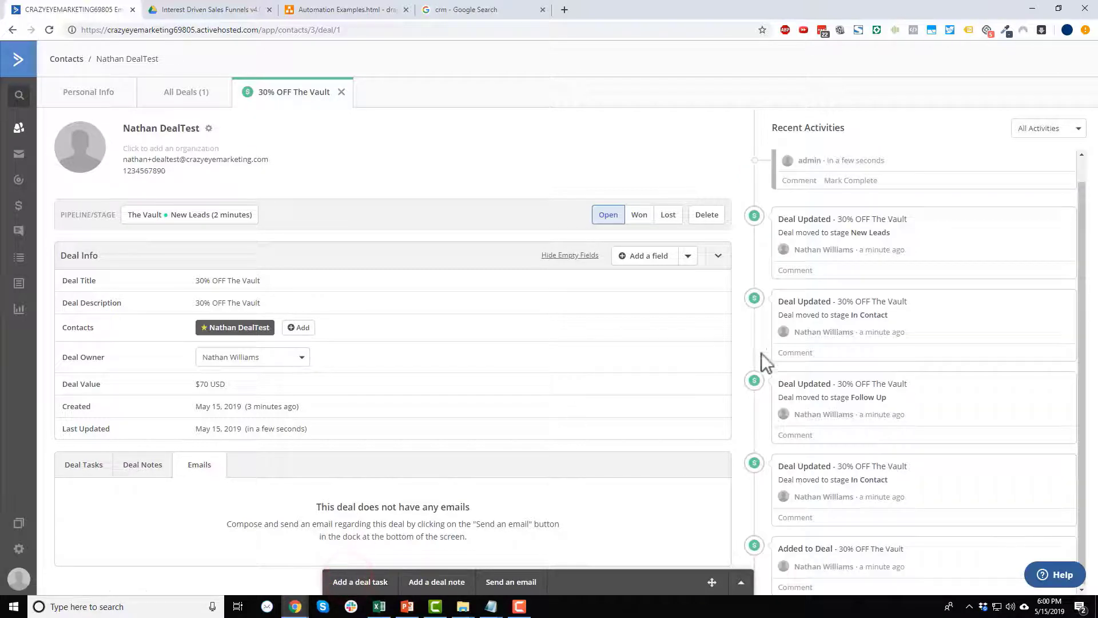
# Check the deal's tasks, then open the 30% OFF The Vault card on The Vault pipeline board.
pyautogui.click(64, 466)
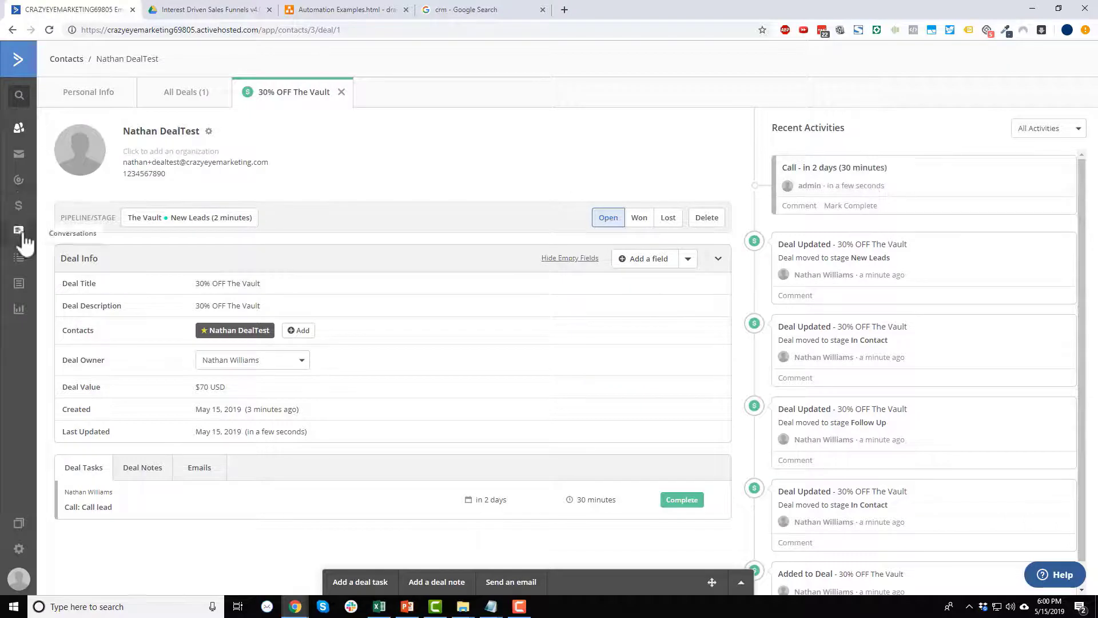
pyautogui.click(18, 205)
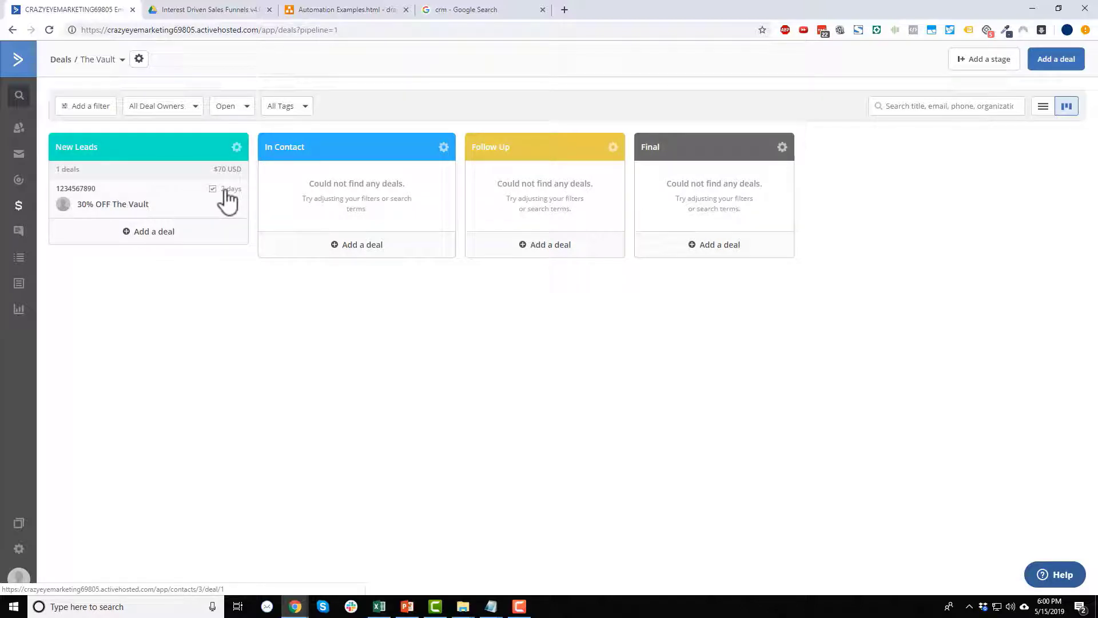
pyautogui.click(167, 206)
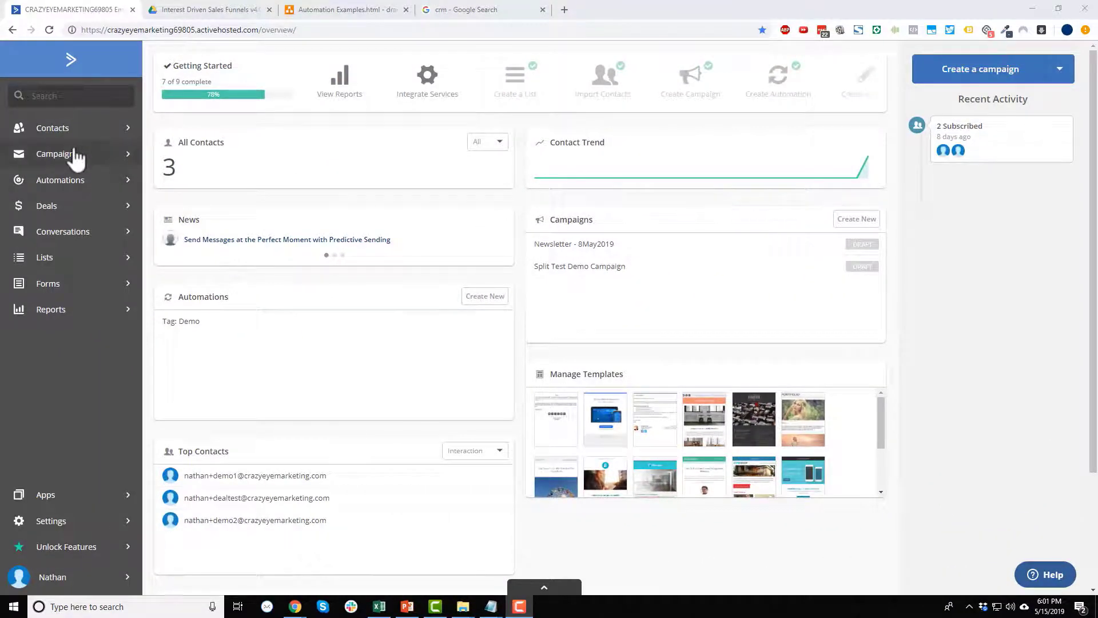
# Create a new automation from scratch with a 'Tag is added' start trigger.
pyautogui.click(76, 188)
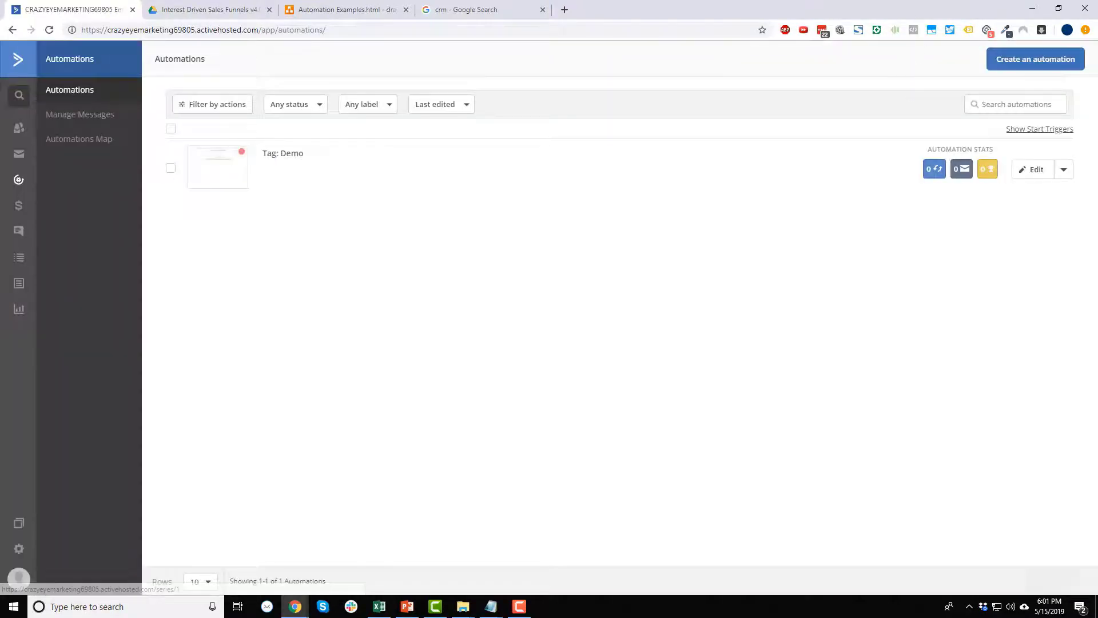
pyautogui.click(1034, 63)
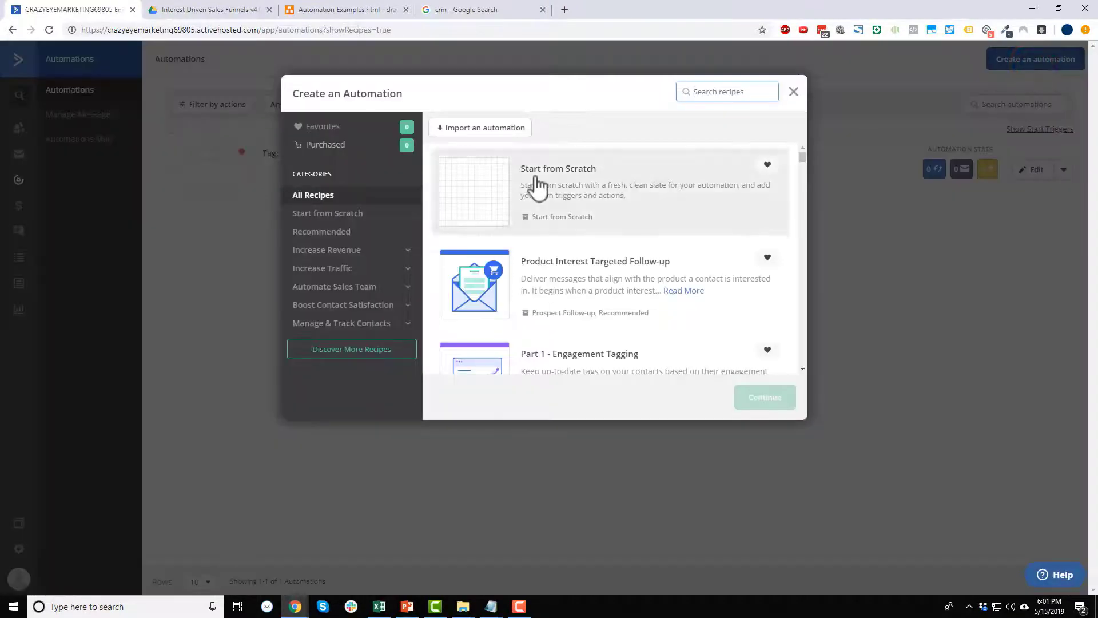
pyautogui.click(548, 194)
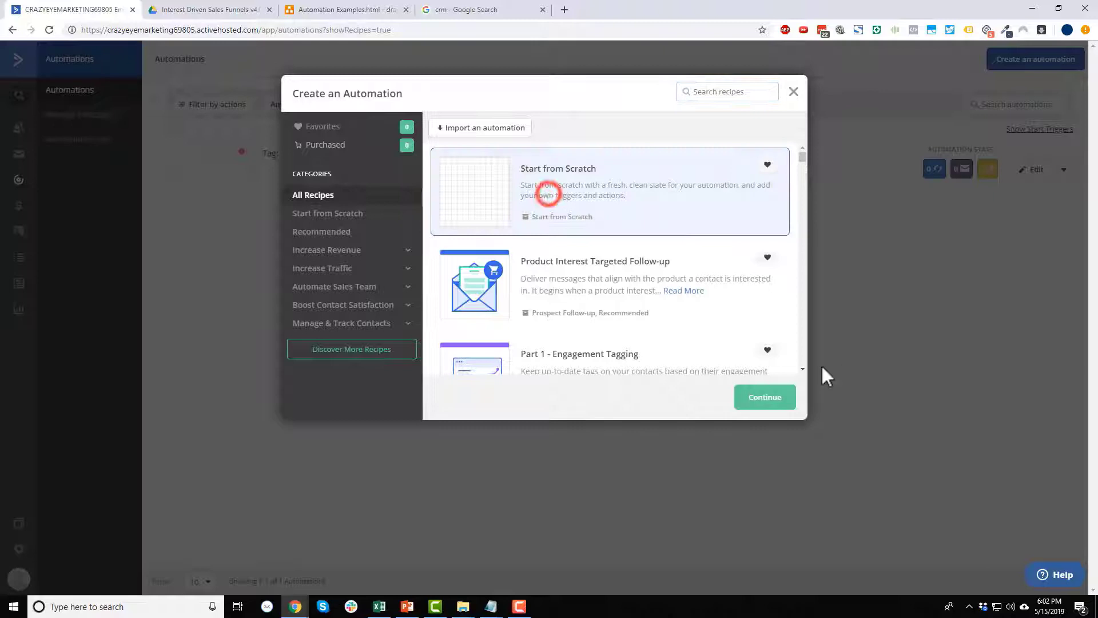
pyautogui.click(778, 398)
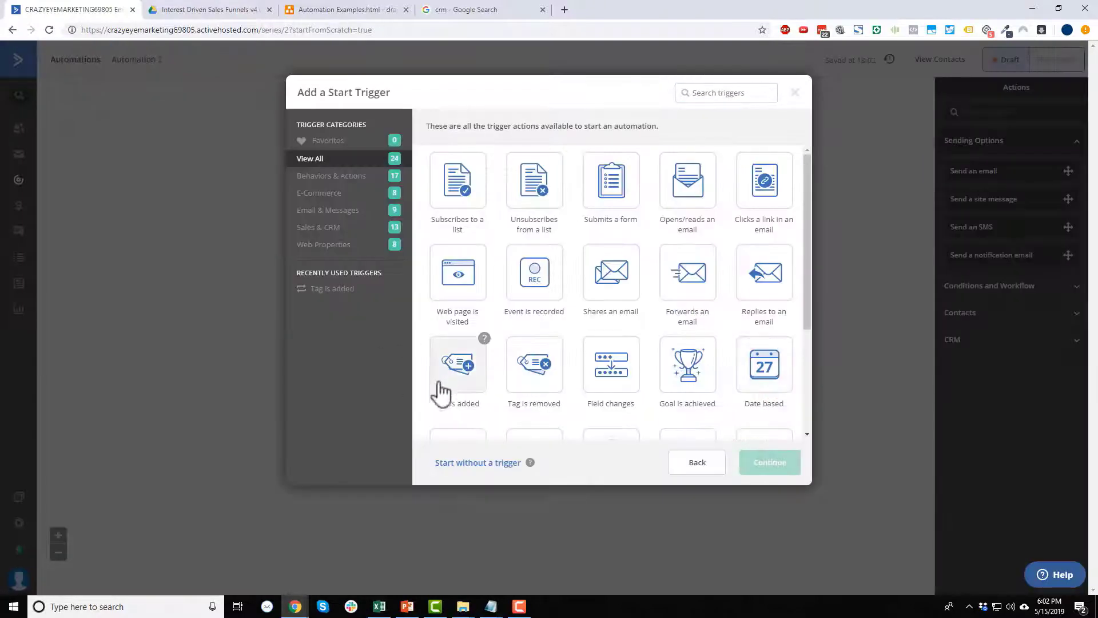
pyautogui.click(451, 368)
pyautogui.click(772, 463)
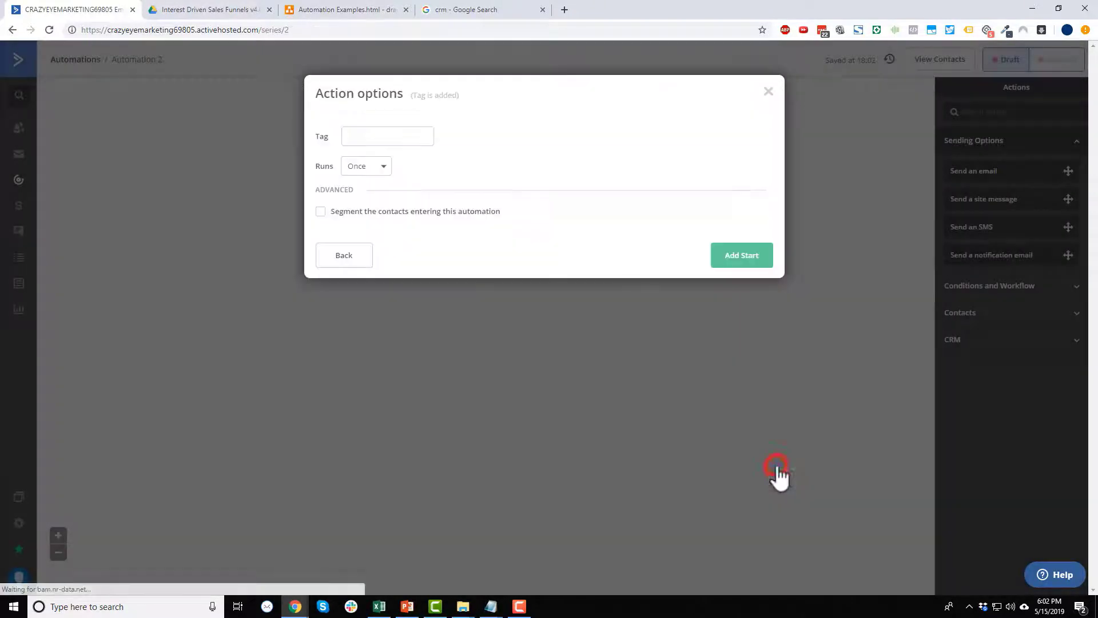
# Set the trigger tag to 'DEAL: 30% OFF The Vault' and paste it as the automation name.
pyautogui.click(401, 136)
pyautogui.write('DEAL: 30')
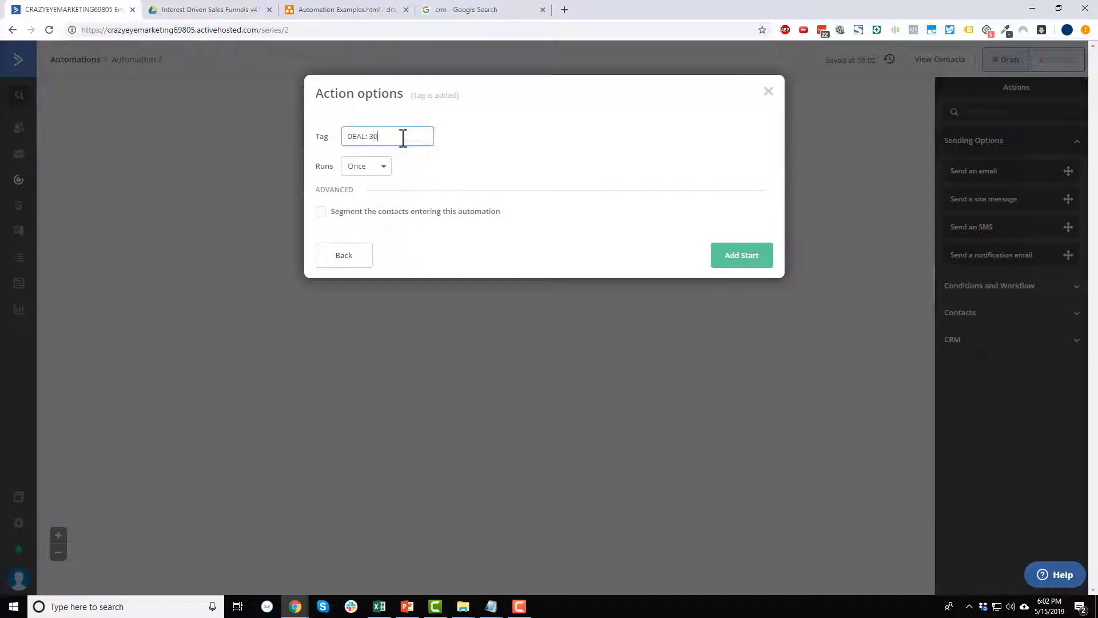
pyautogui.write('%')
pyautogui.write('OFF The Vault')
pyautogui.hotkey('ctrl', 'a')
pyautogui.hotkey('ctrl', 'c')
pyautogui.click(746, 260)
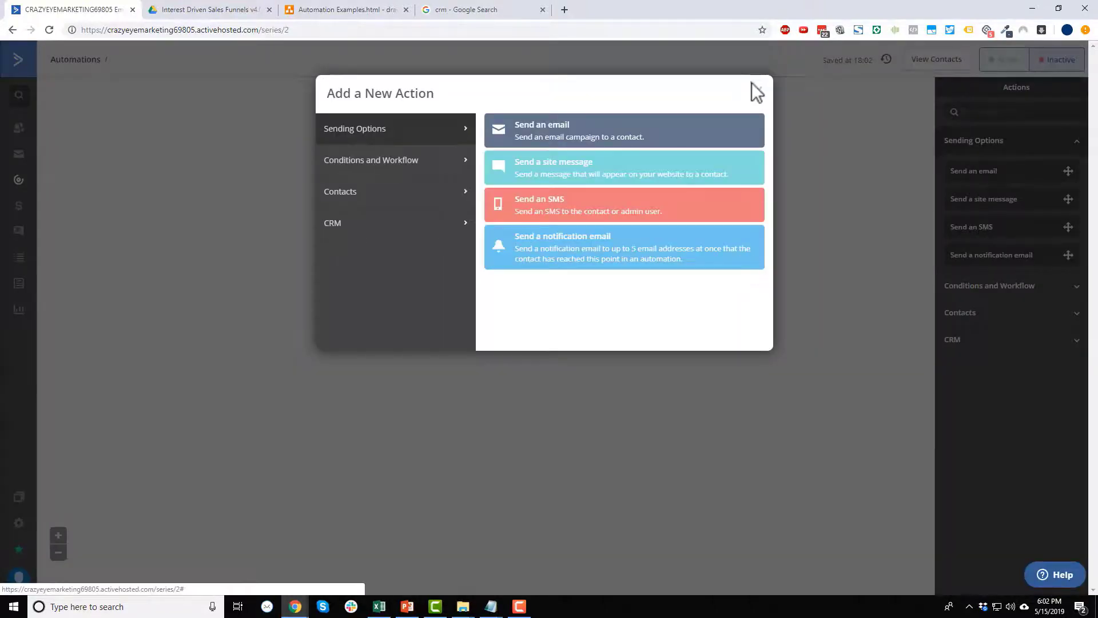
pyautogui.click(756, 90)
pyautogui.click(152, 57)
pyautogui.hotkey('ctrl', 'v')
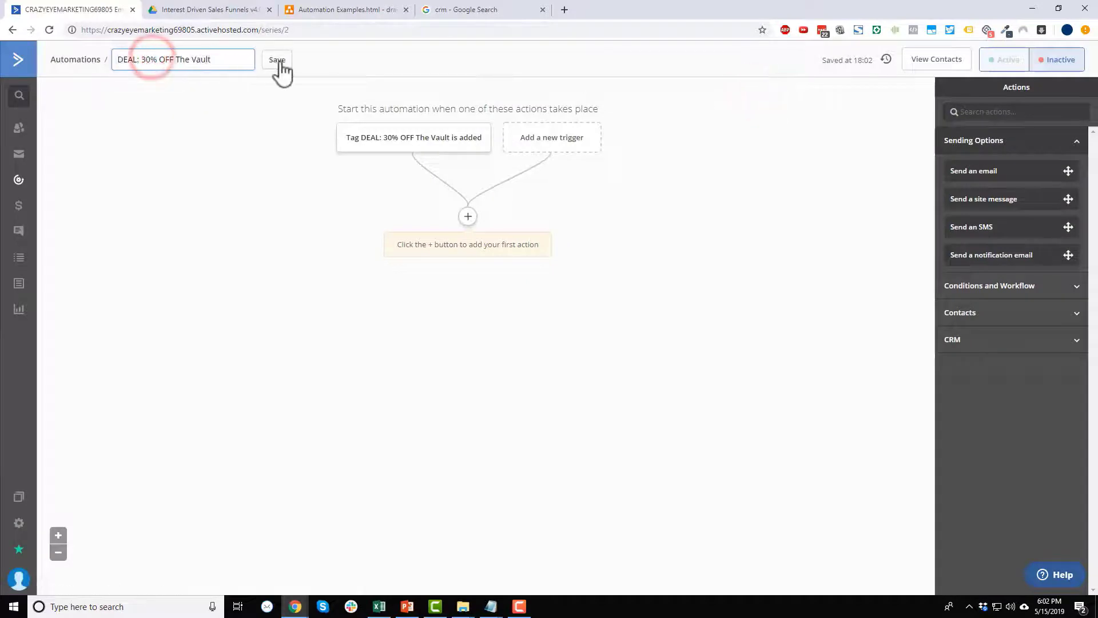
# Save the 'DEAL: 30% OFF The Vault' name and list the CRM actions for the first step.
pyautogui.click(279, 60)
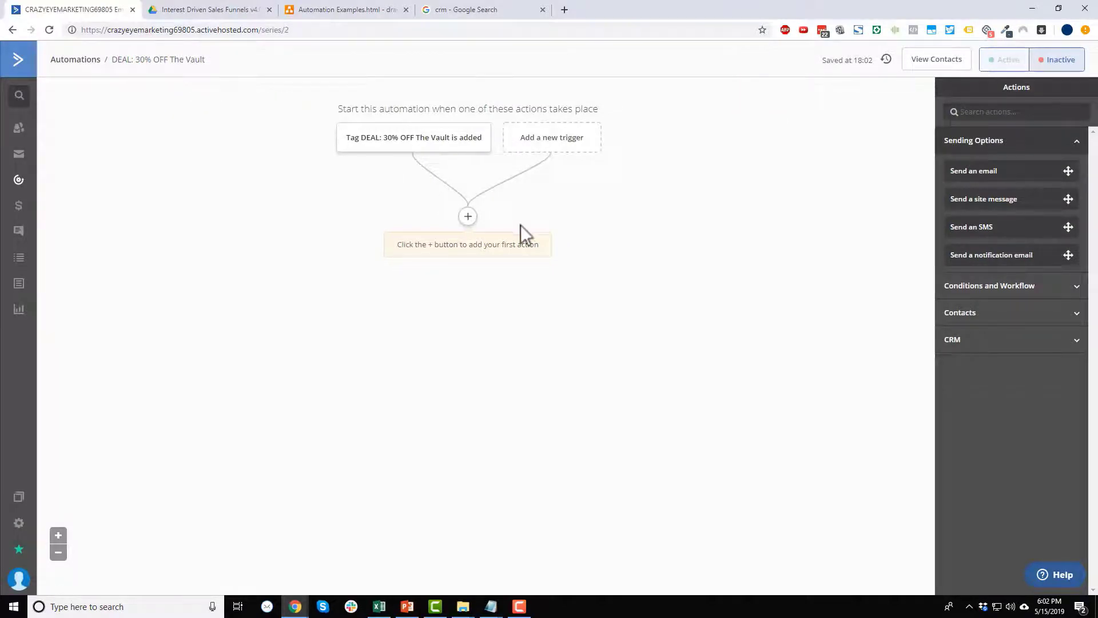
pyautogui.moveTo(418, 146)
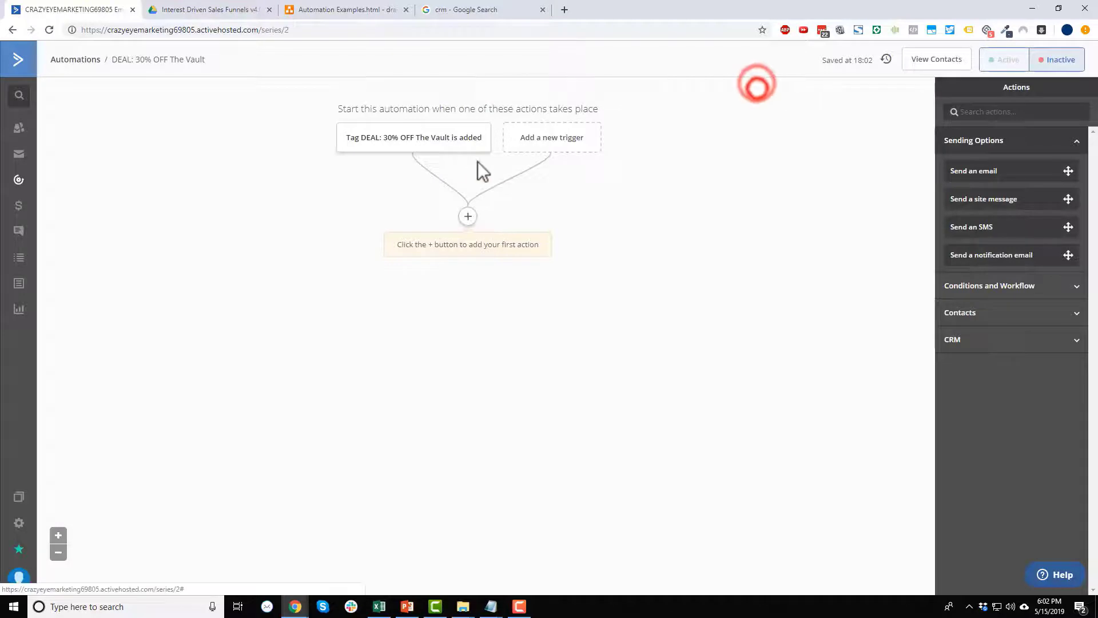
pyautogui.click(467, 216)
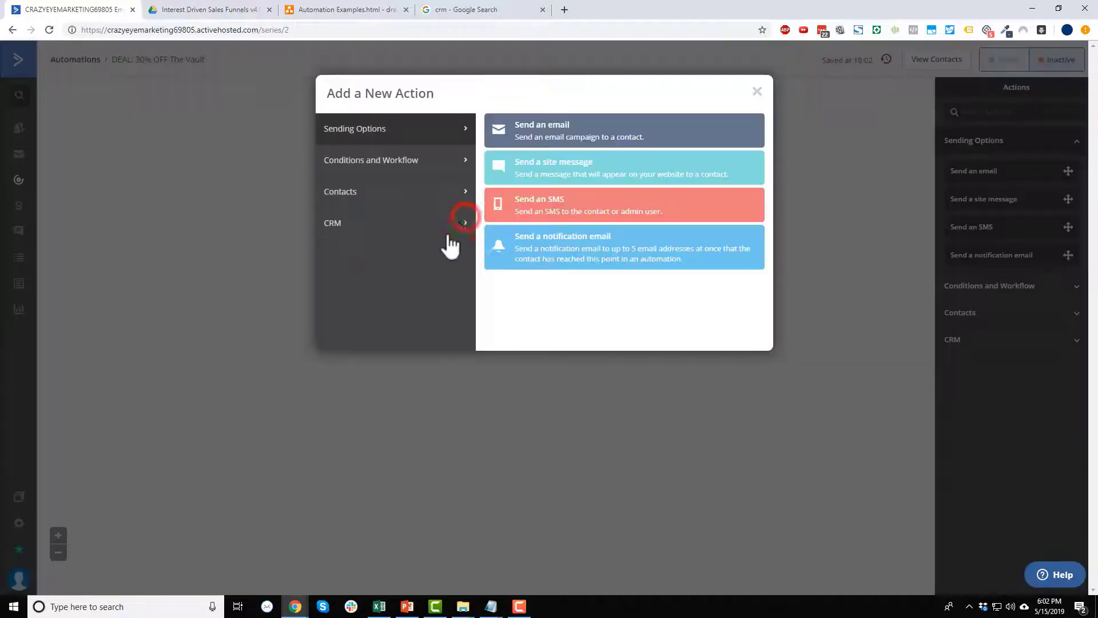
pyautogui.click(425, 227)
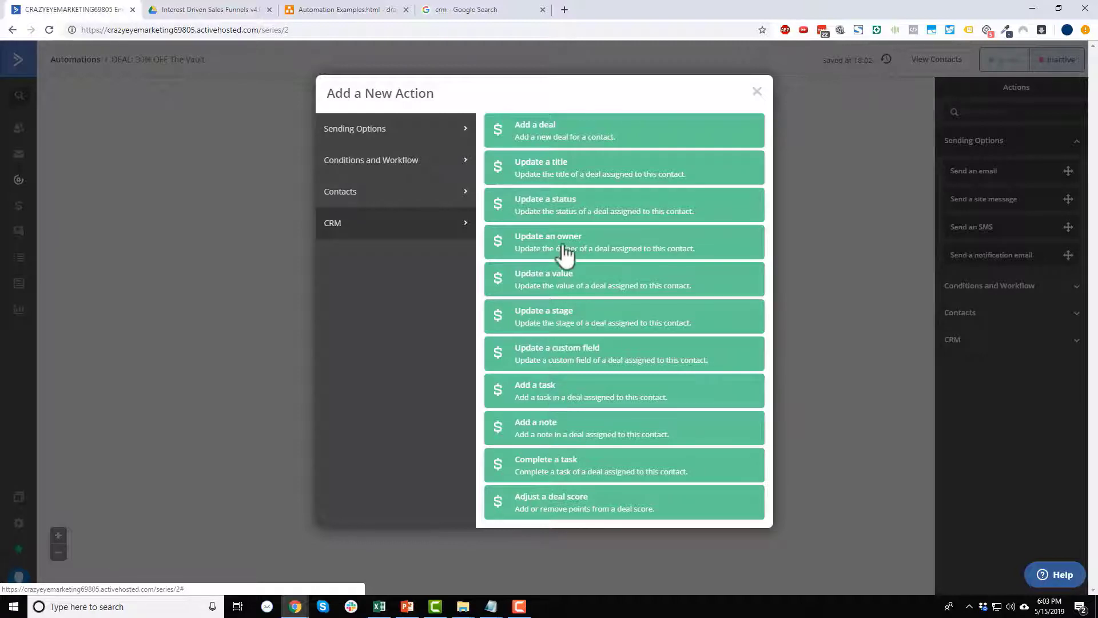
# Add an 'Add a deal' action titled '30% OFF The Vault' with value 70.
pyautogui.click(548, 143)
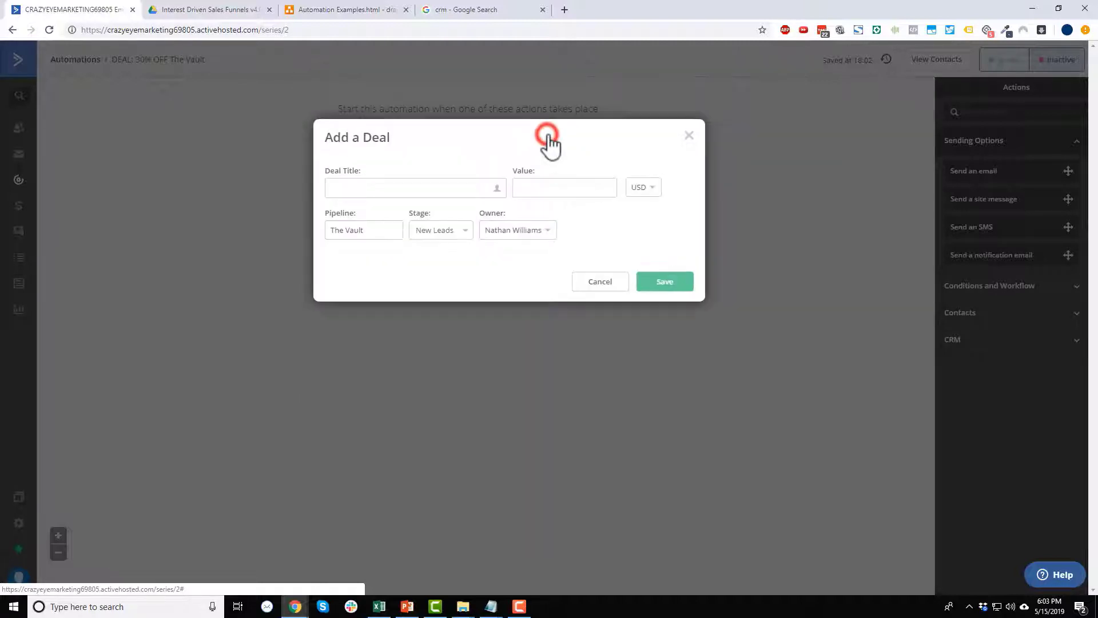
pyautogui.click(410, 190)
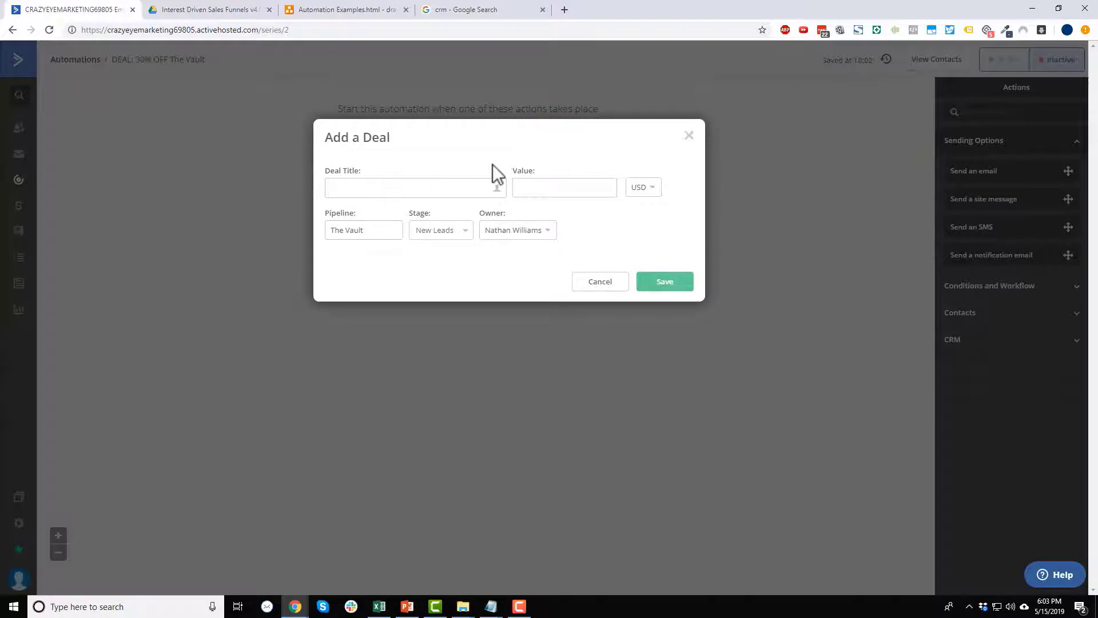
pyautogui.write('30% OFF The Vault')
pyautogui.click(561, 184)
pyautogui.write('70')
# Set the deal's pipeline to The Vault, stage to New Leads, assign an owner, and save.
pyautogui.click(368, 235)
pyautogui.click(354, 259)
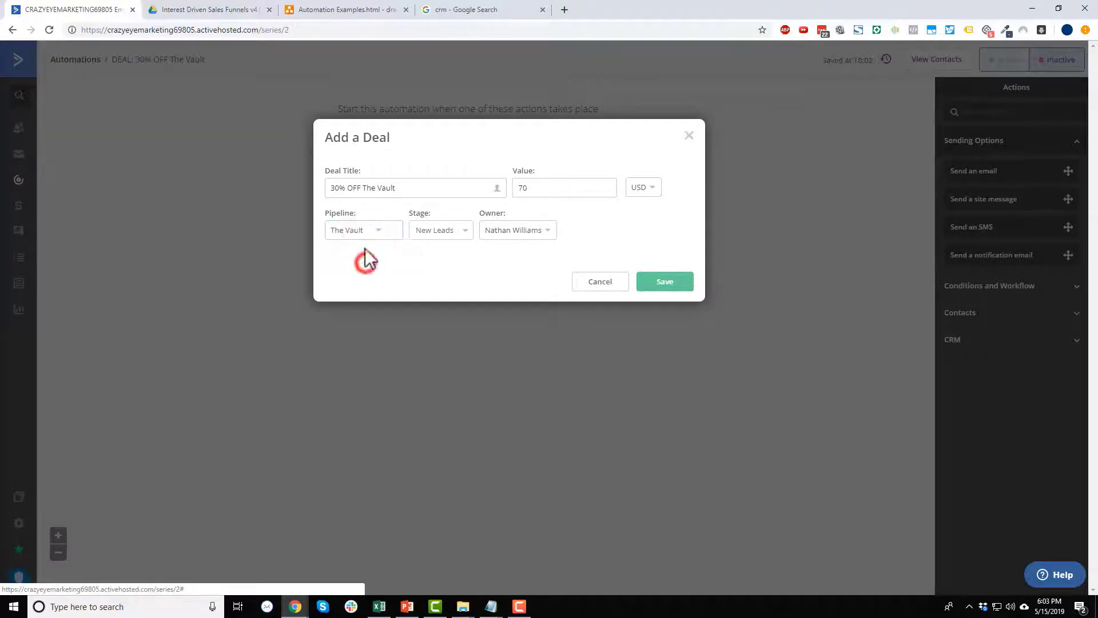
pyautogui.click(448, 231)
pyautogui.click(450, 229)
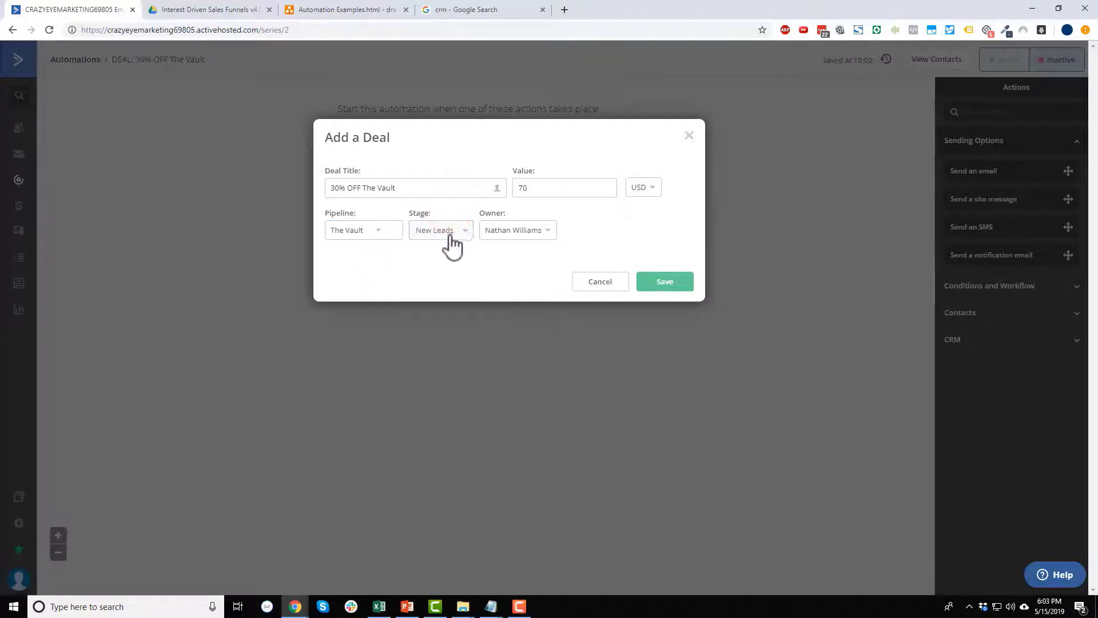
pyautogui.click(449, 230)
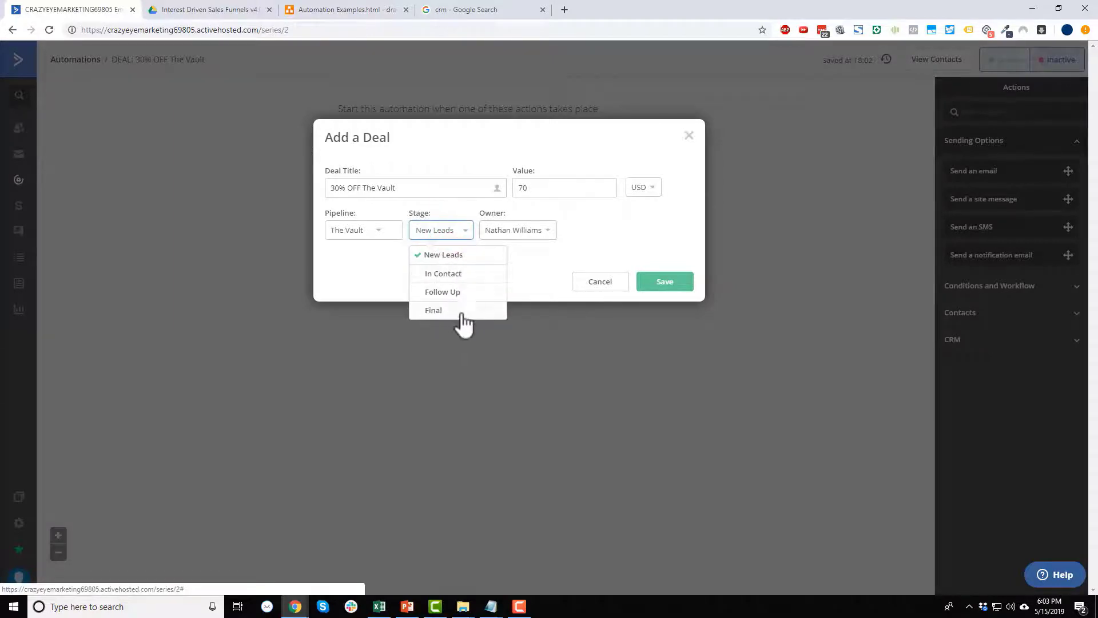
pyautogui.click(444, 254)
pyautogui.click(533, 231)
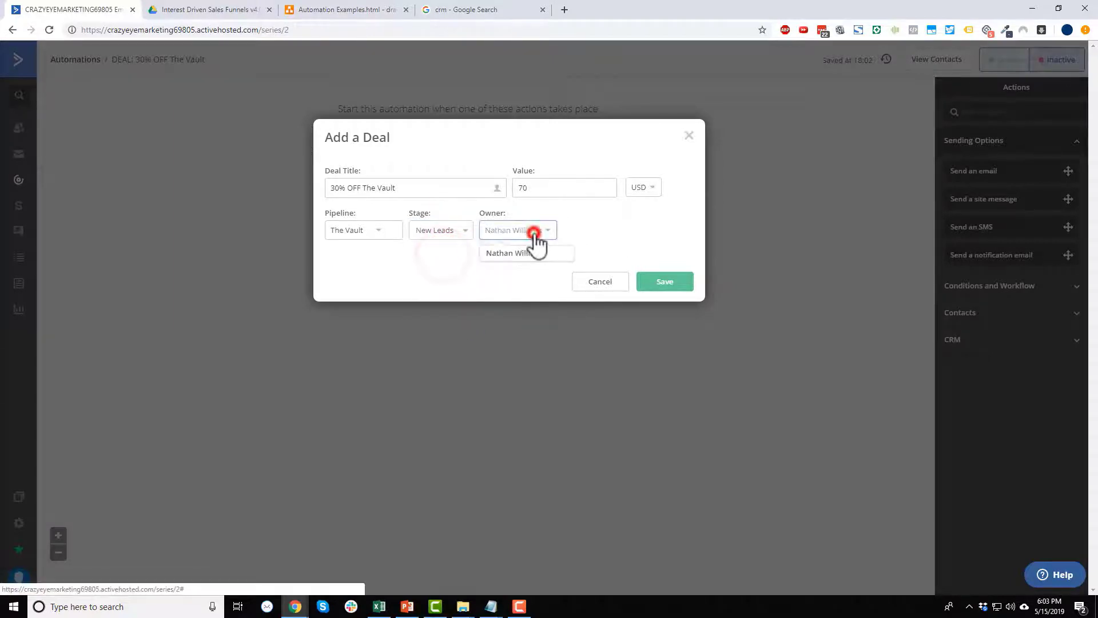
pyautogui.click(523, 253)
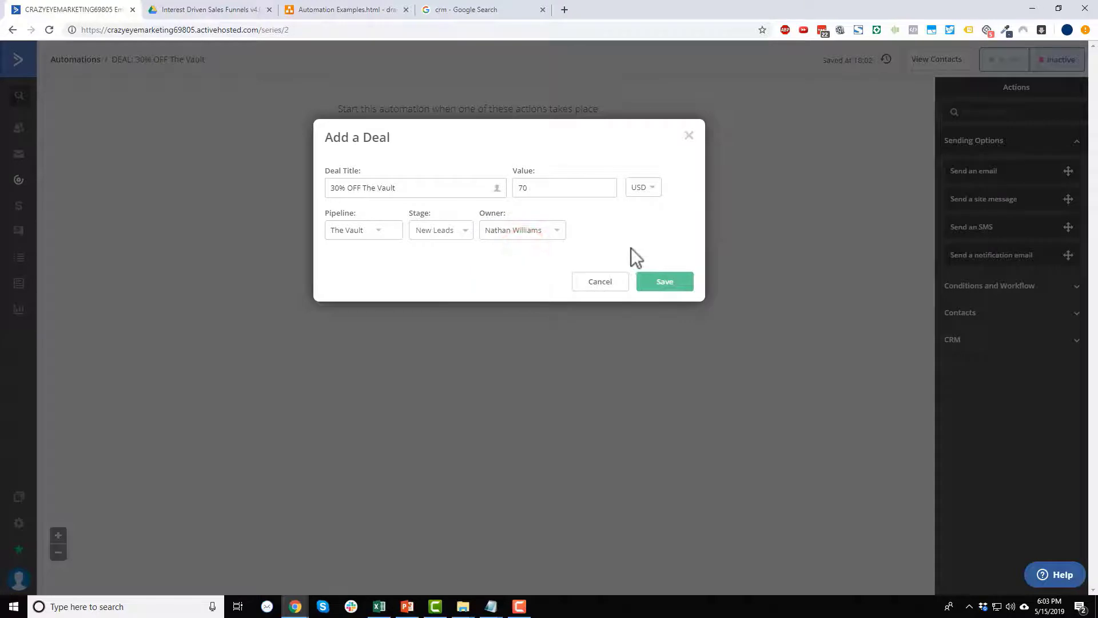
pyautogui.click(663, 286)
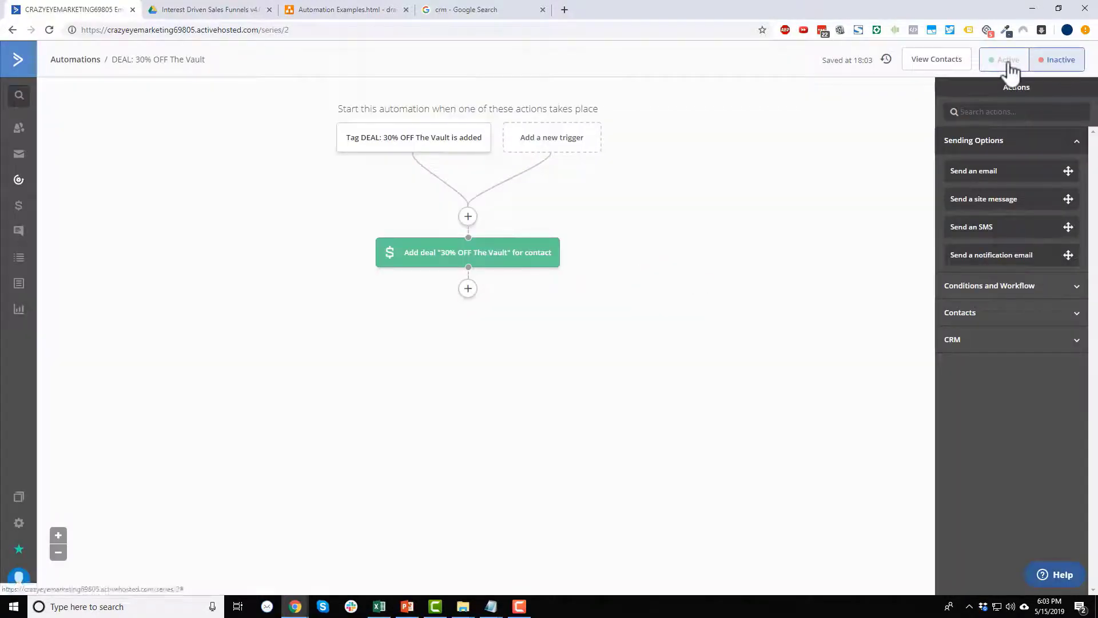
# Switch the 'DEAL: 30% OFF The Vault' automation to Active.
pyautogui.click(1008, 61)
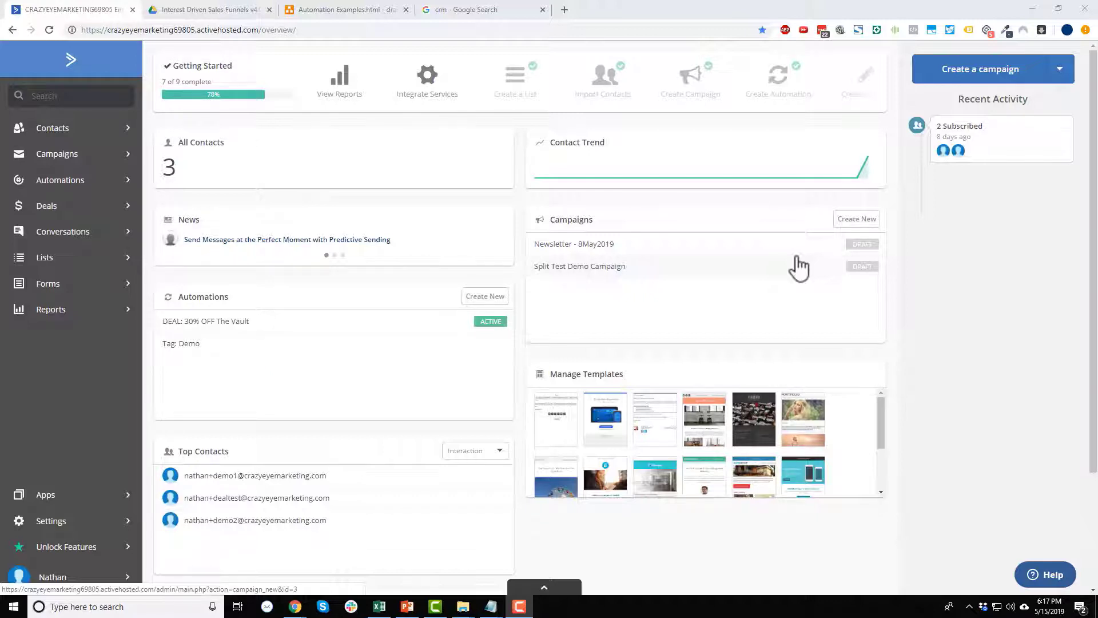
# From Contacts, open Manage Scoring and start adding a new score.
pyautogui.click(60, 129)
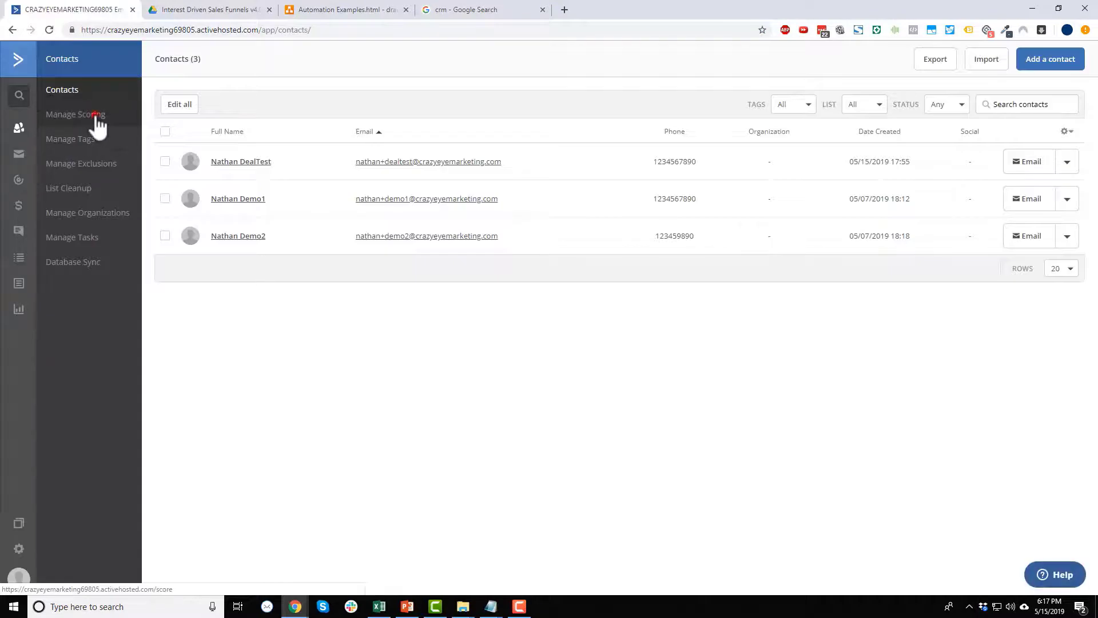
pyautogui.click(93, 114)
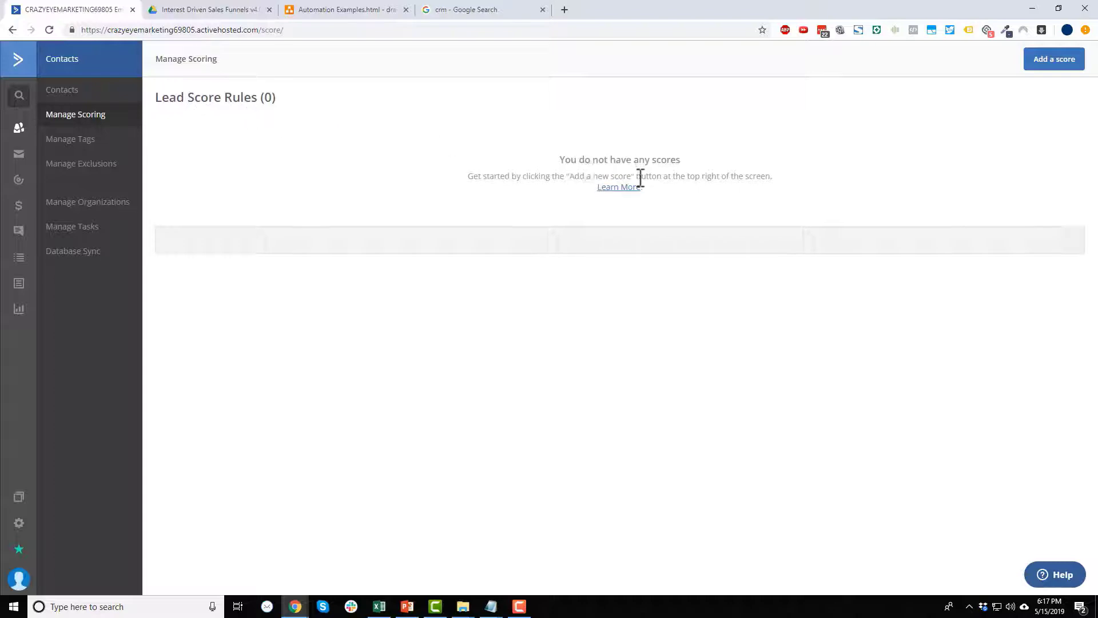
pyautogui.click(1050, 59)
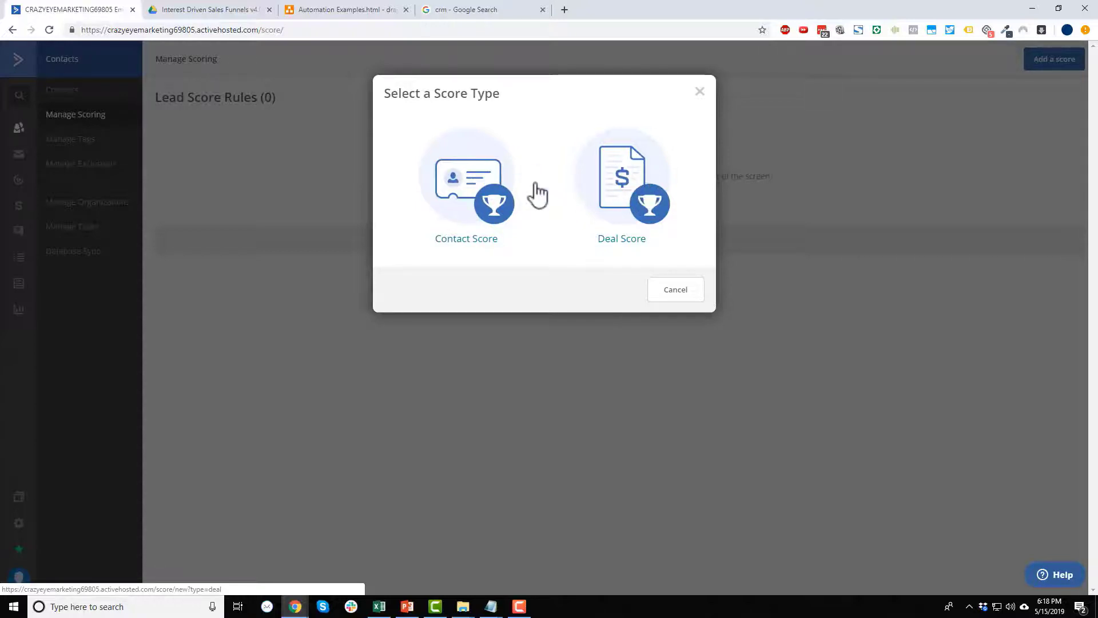
# Create a deal score with a 10-point rule for deals in The Vault's In Contact stage.
pyautogui.click(622, 191)
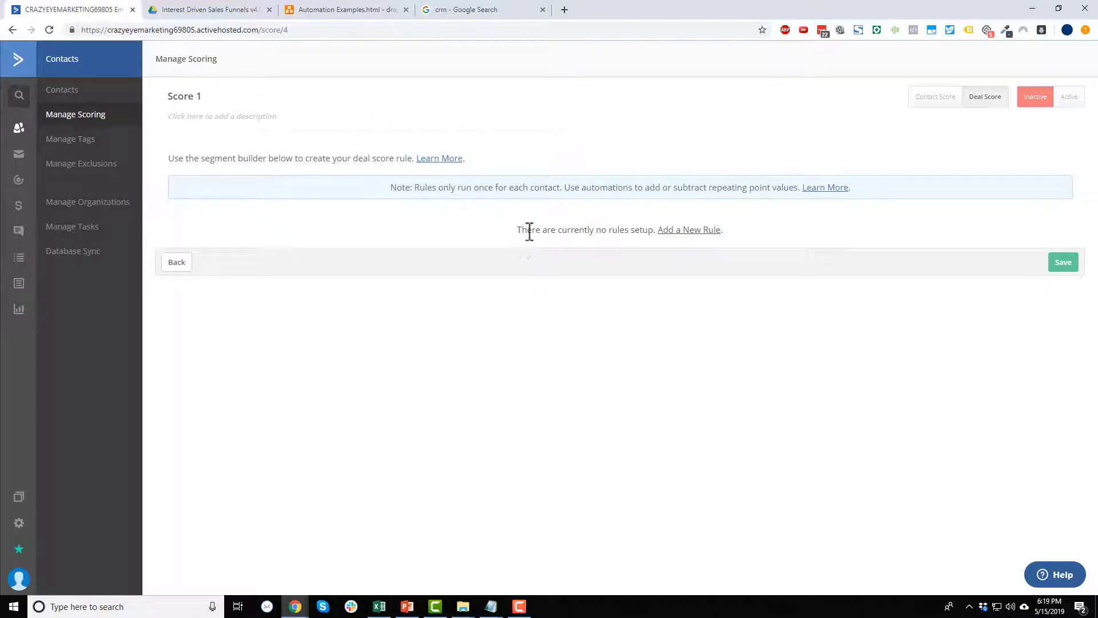
pyautogui.click(695, 230)
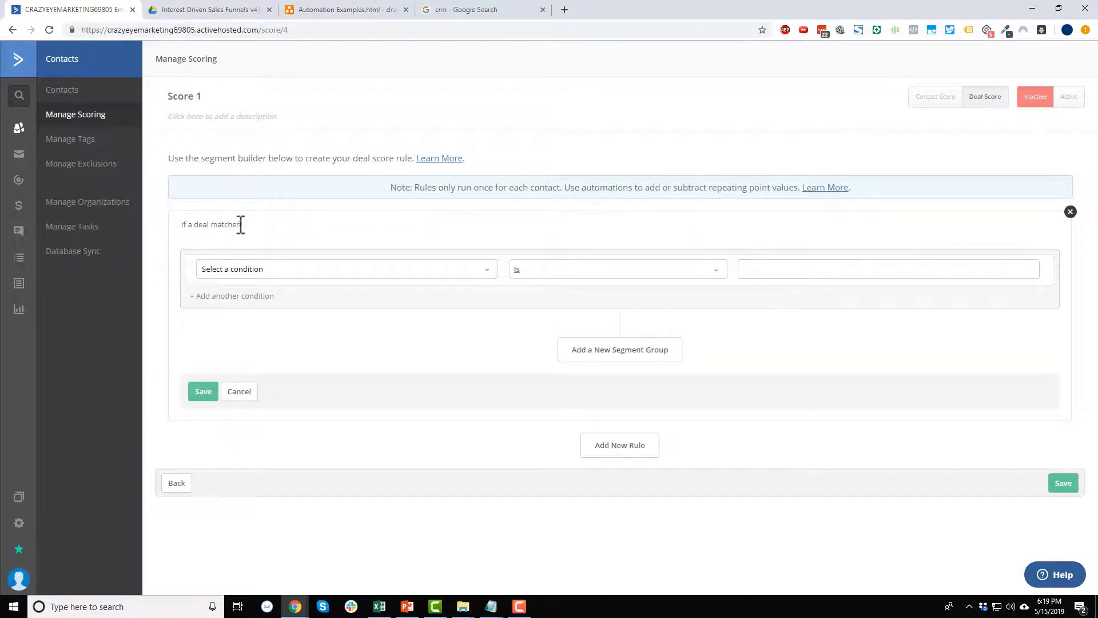
pyautogui.click(441, 270)
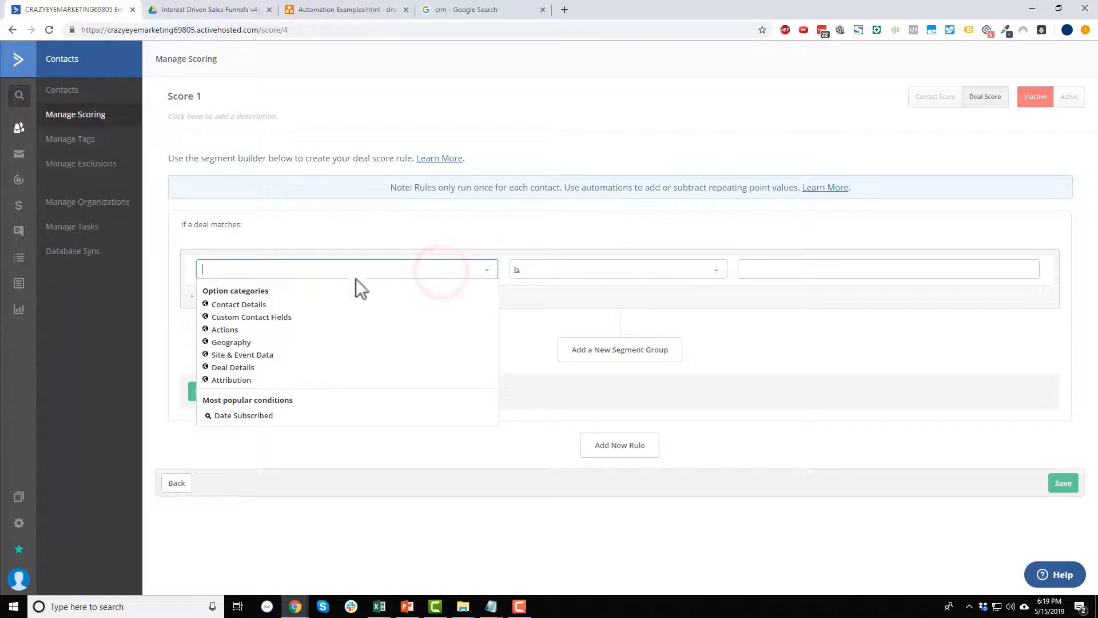
pyautogui.click(238, 368)
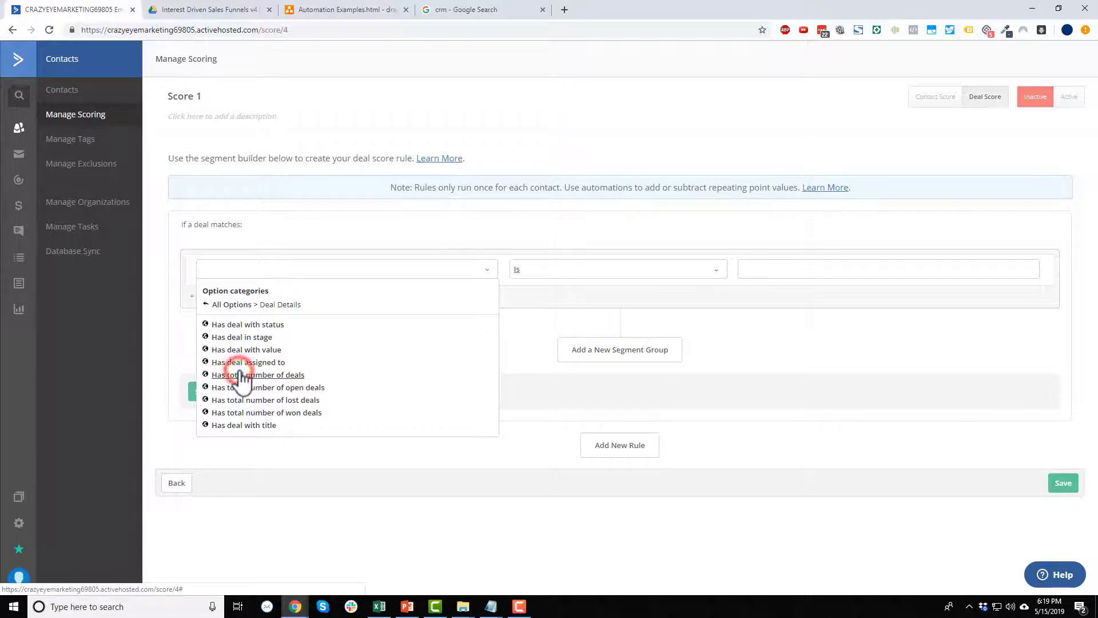
pyautogui.click(259, 338)
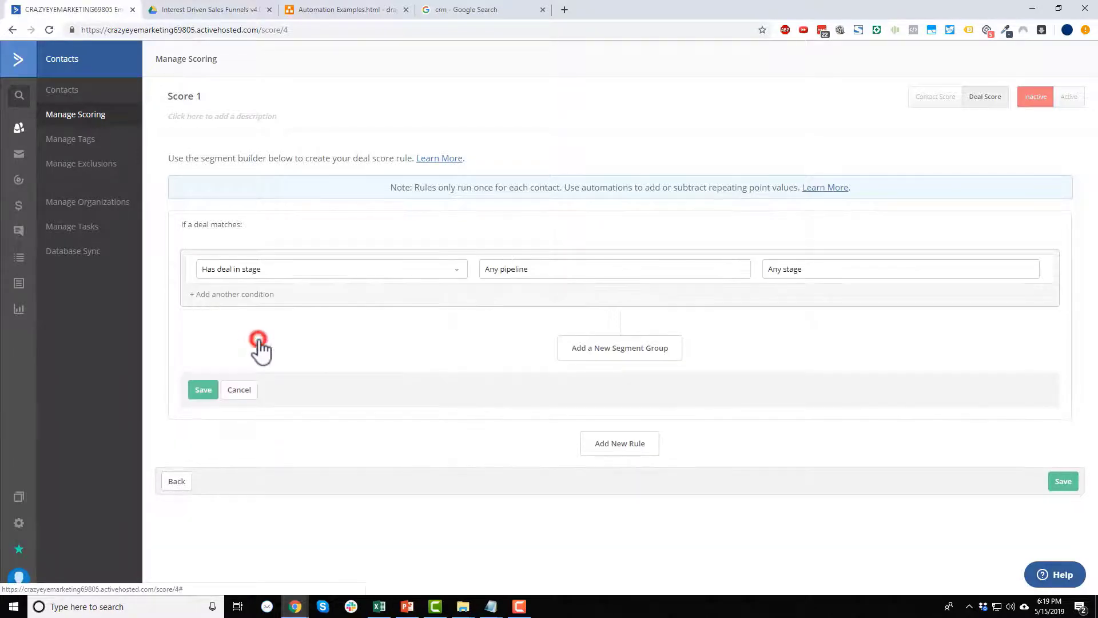
pyautogui.click(557, 273)
pyautogui.click(517, 299)
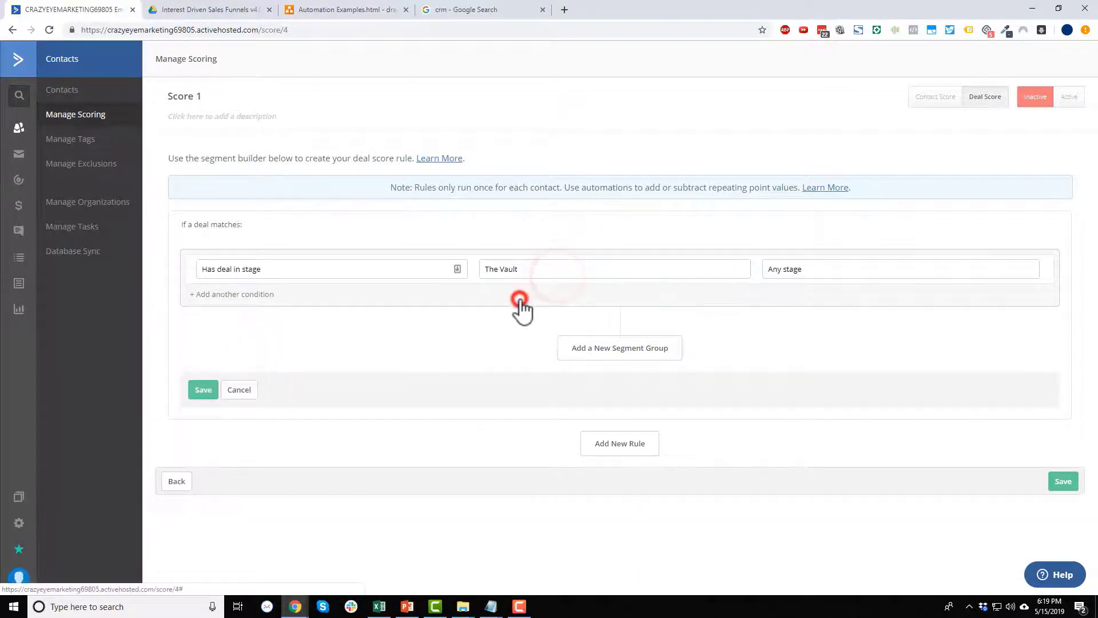
pyautogui.click(797, 268)
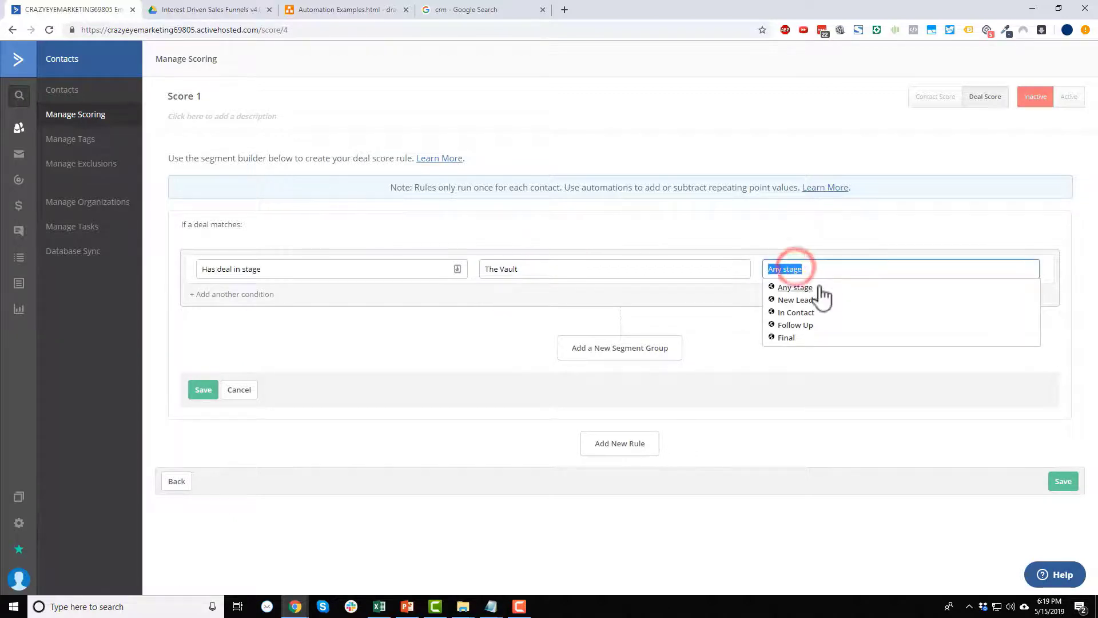
pyautogui.click(795, 314)
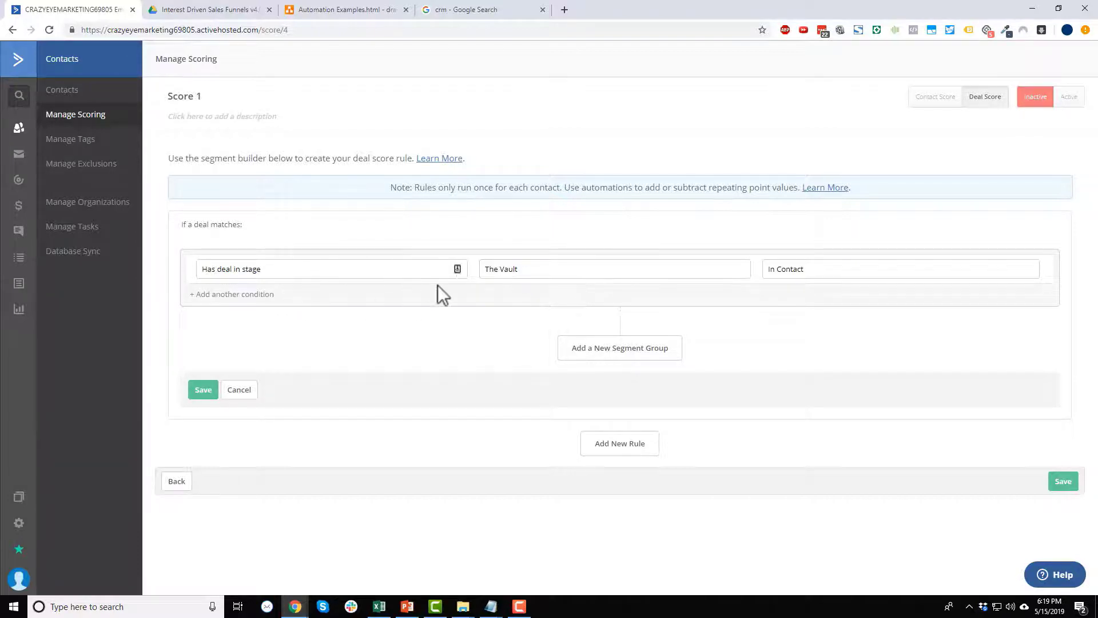
pyautogui.click(202, 390)
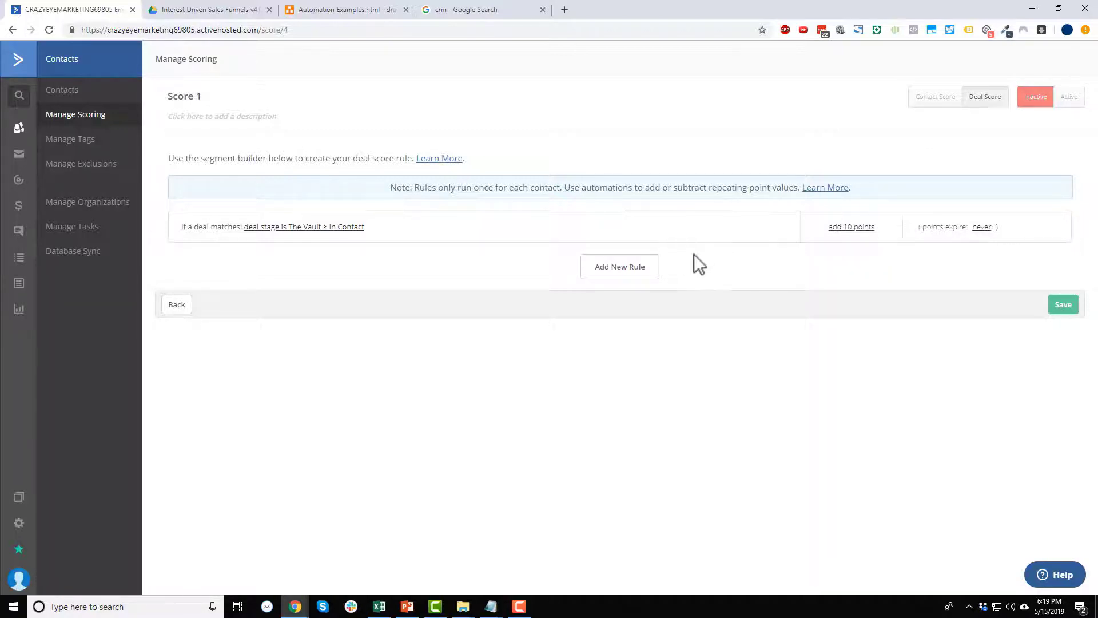
pyautogui.click(1059, 305)
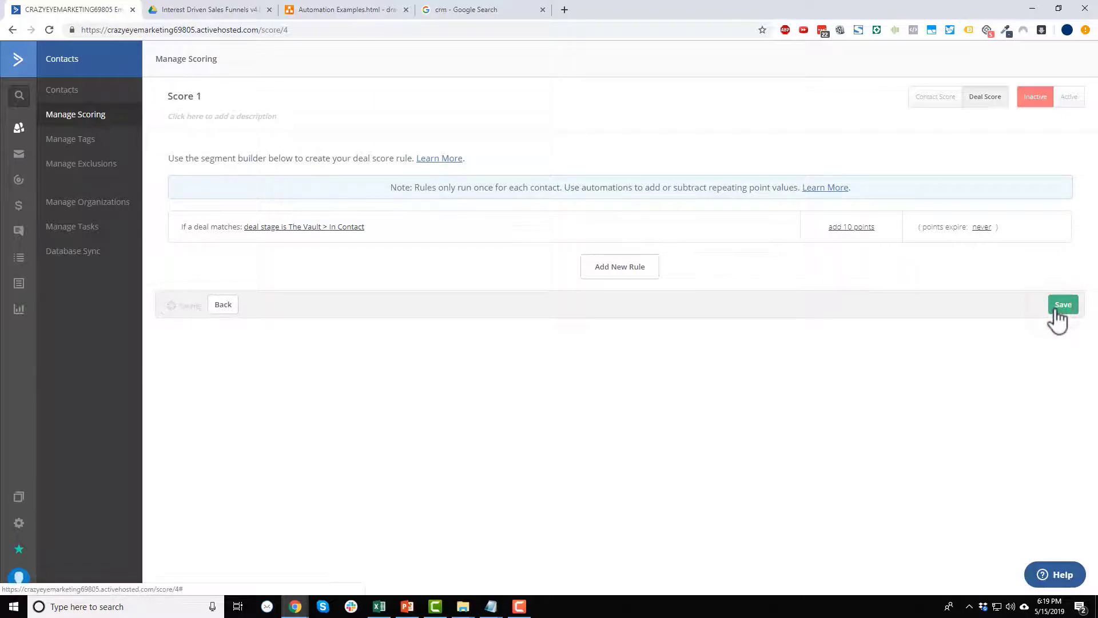
# Add a second rule for deals in The Vault's Follow Up stage.
pyautogui.click(645, 267)
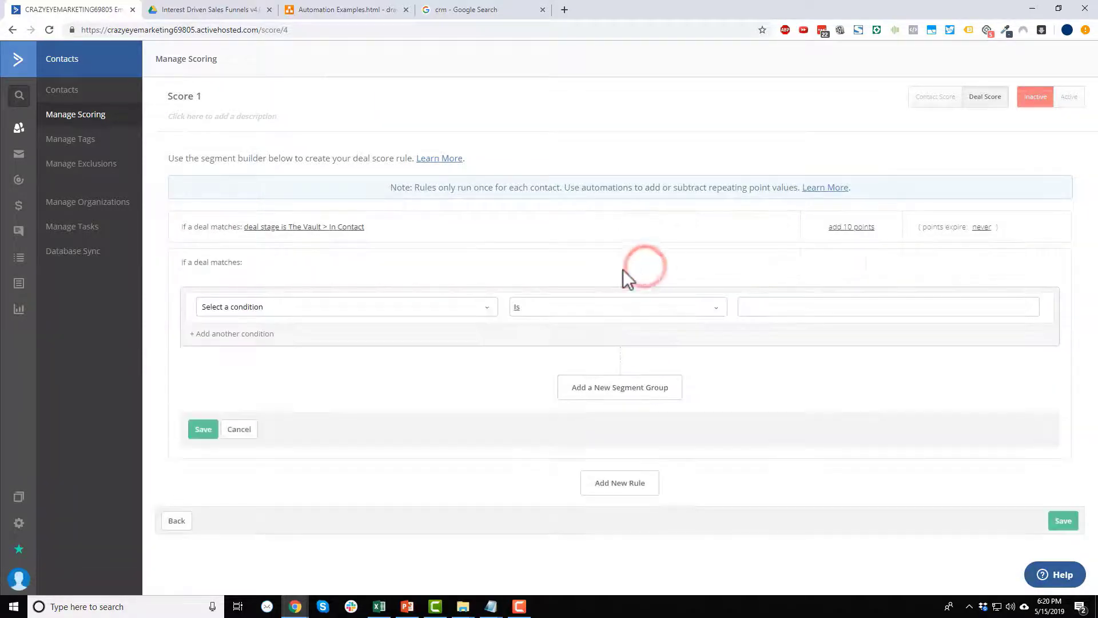
pyautogui.click(494, 307)
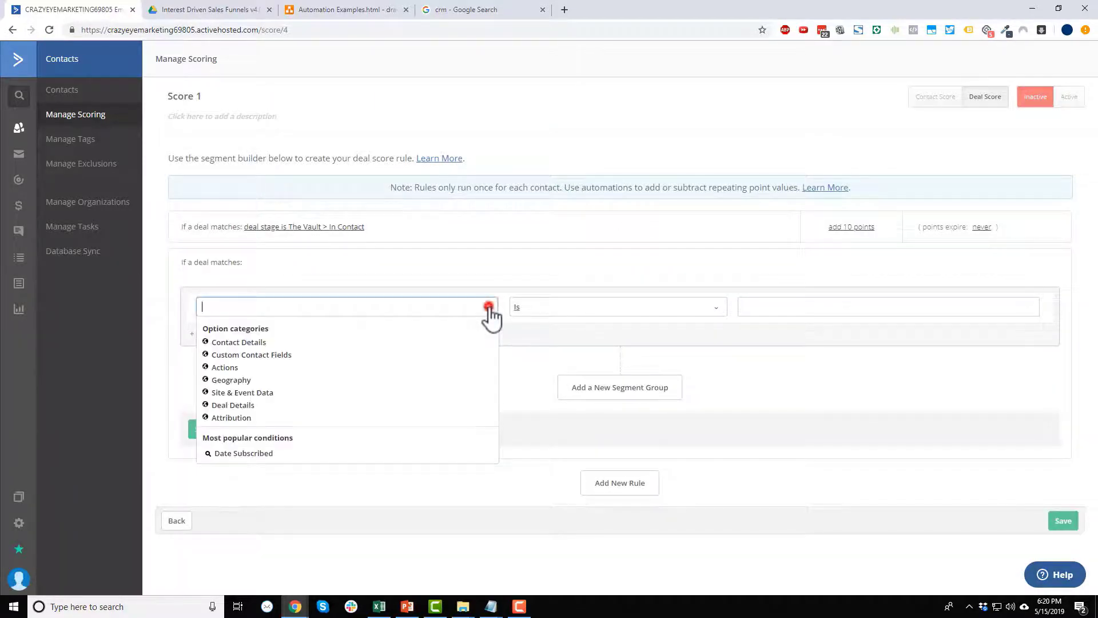
pyautogui.click(240, 404)
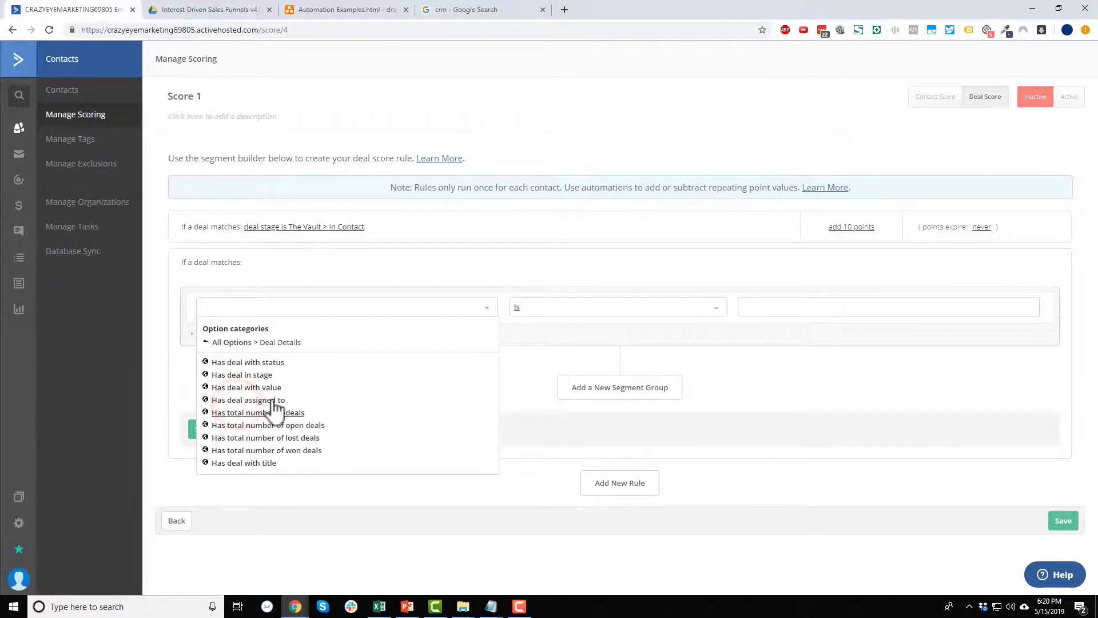
pyautogui.click(265, 376)
pyautogui.click(633, 309)
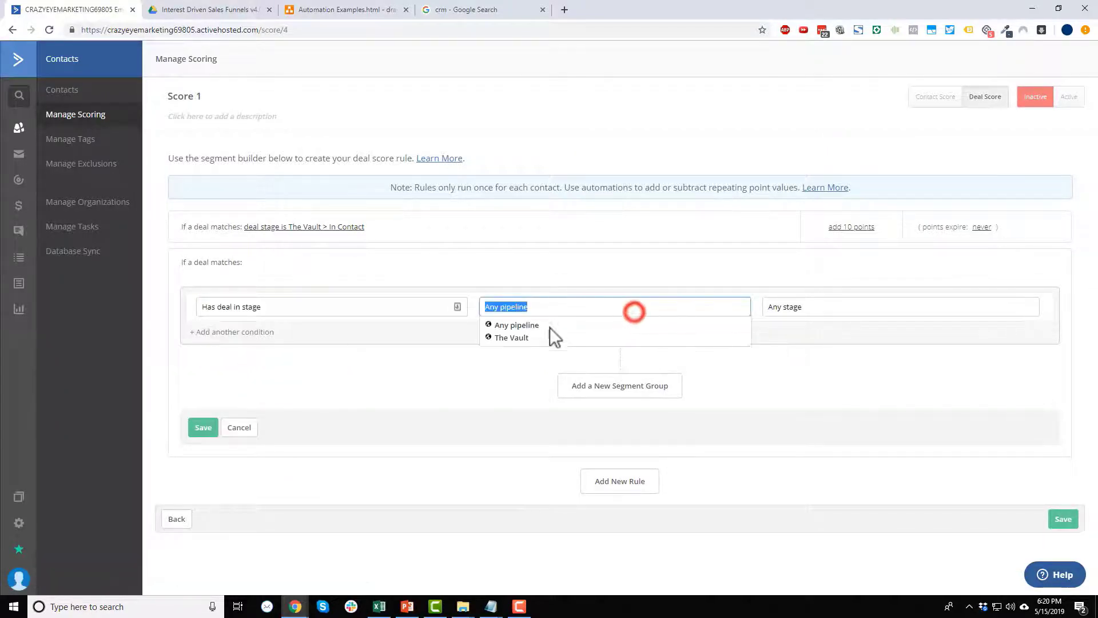
pyautogui.click(526, 337)
pyautogui.click(850, 307)
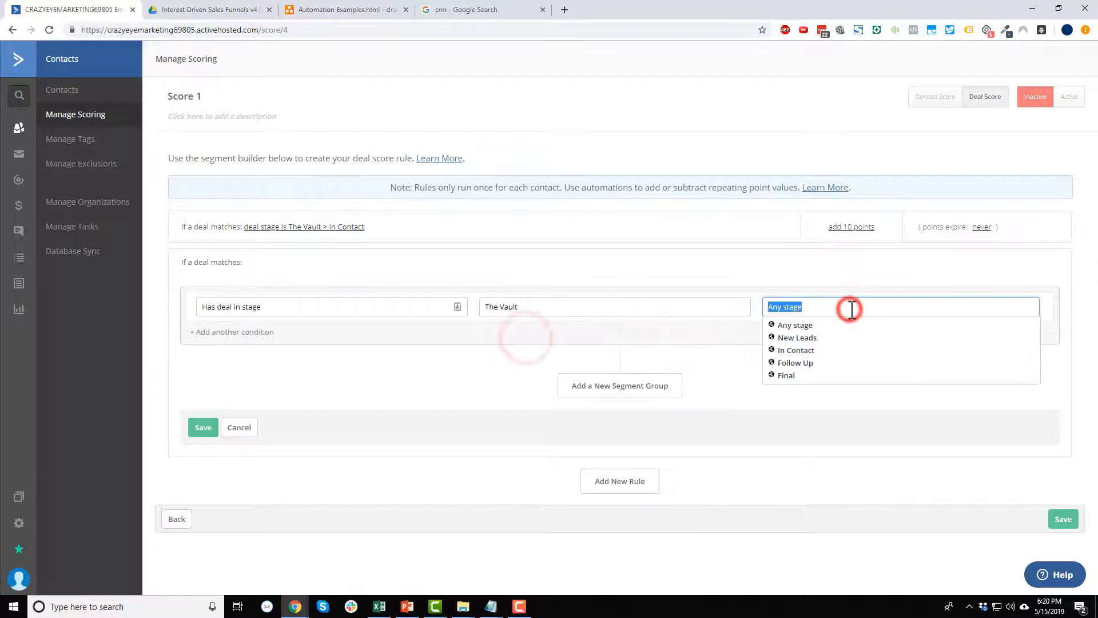
pyautogui.click(795, 364)
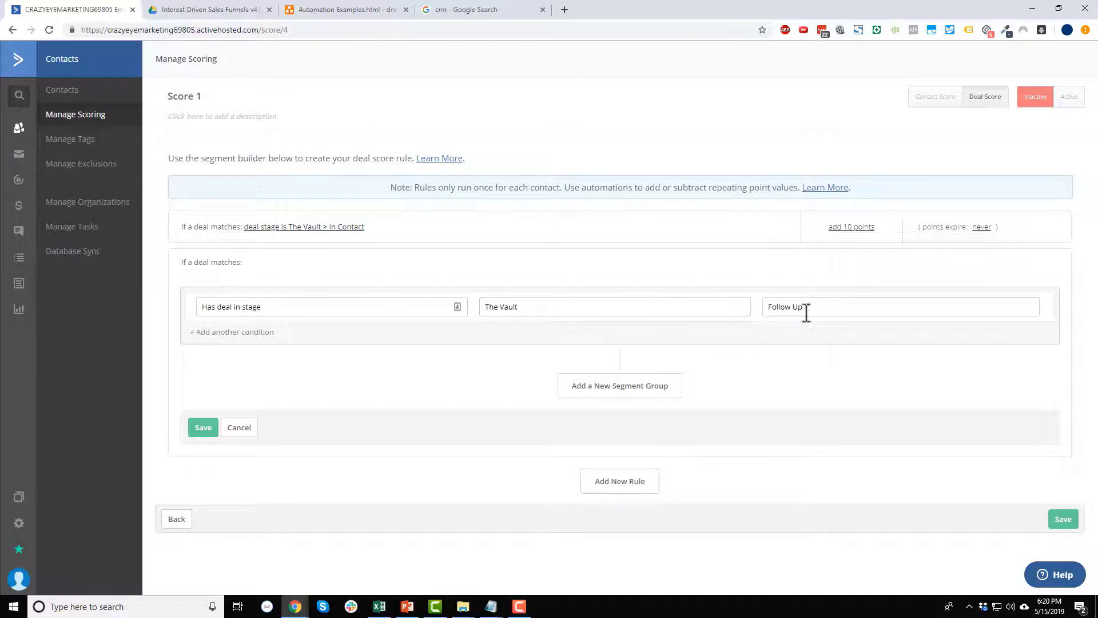
pyautogui.click(202, 429)
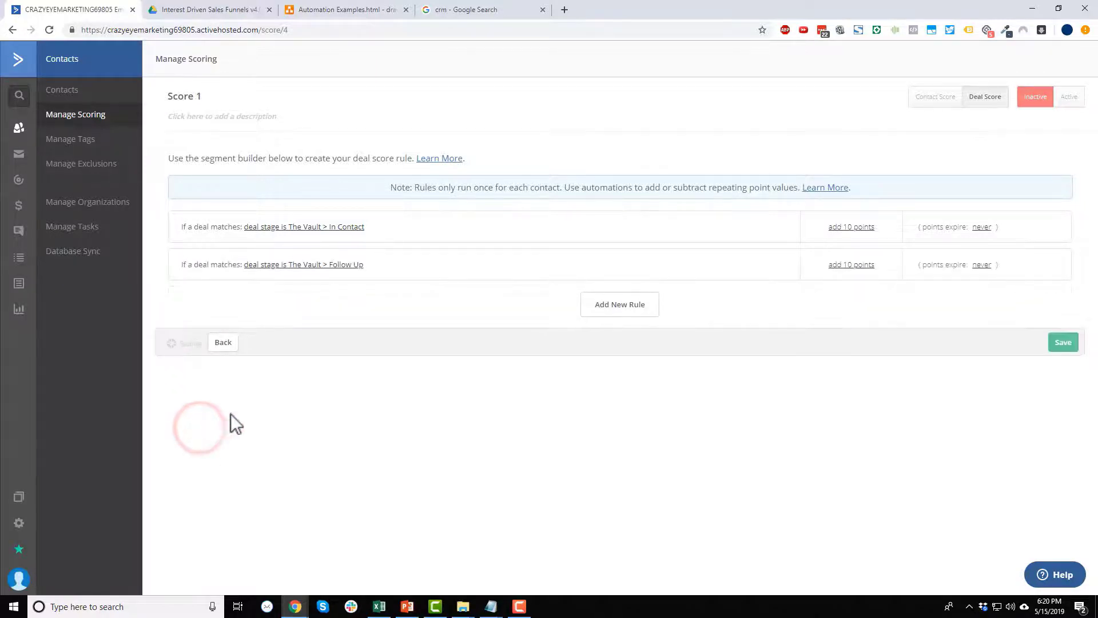
# Change the Follow Up rule's points to 20.
pyautogui.click(846, 266)
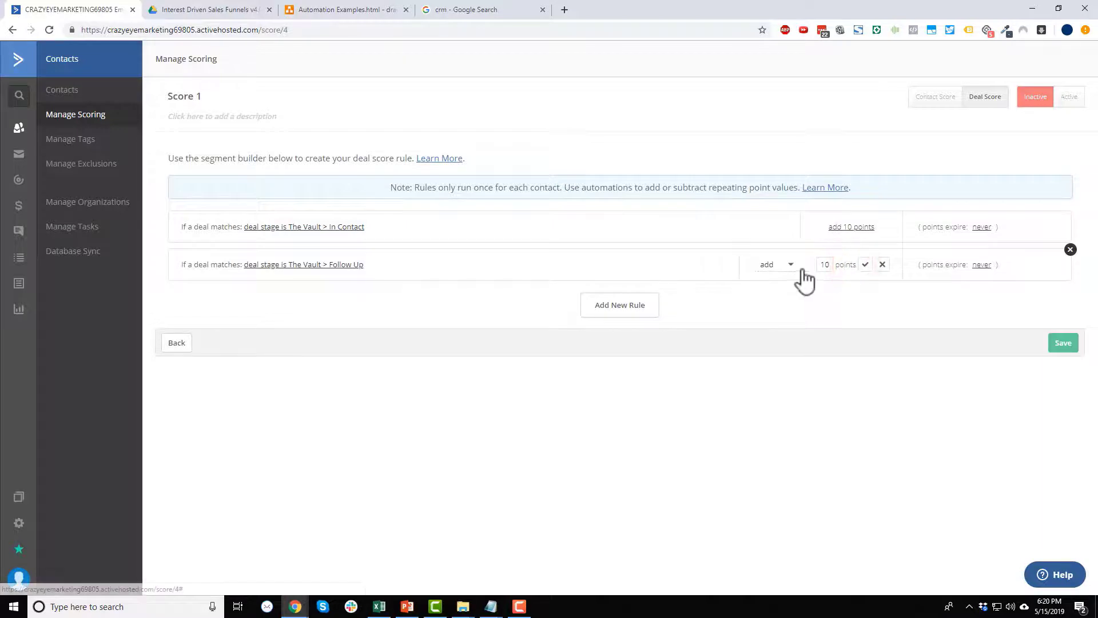
pyautogui.doubleClick(825, 265)
pyautogui.write('20')
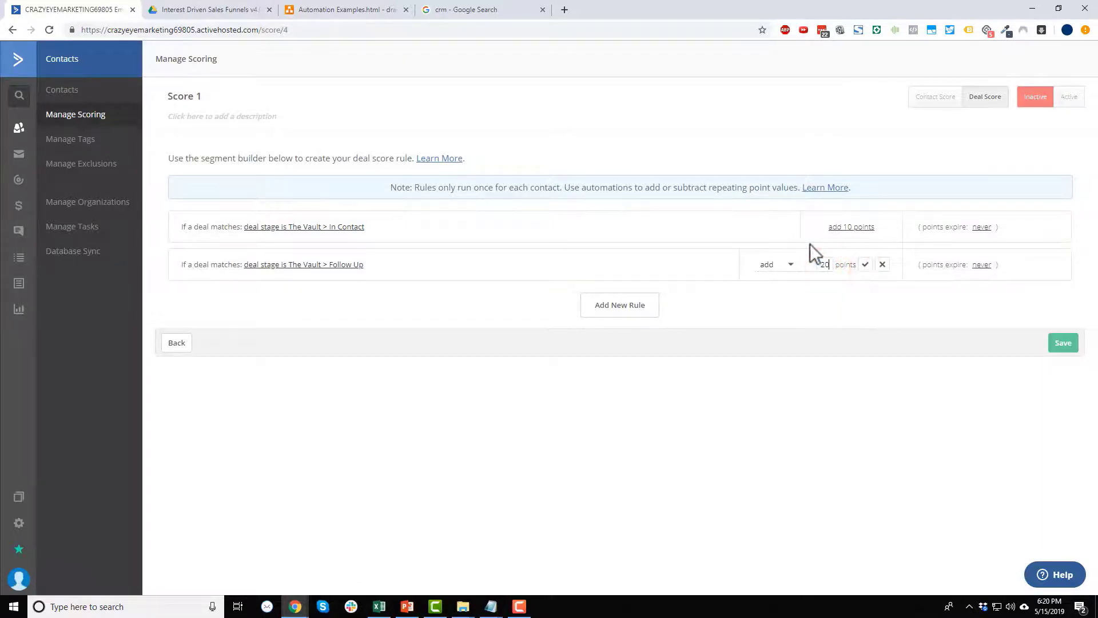
pyautogui.click(869, 264)
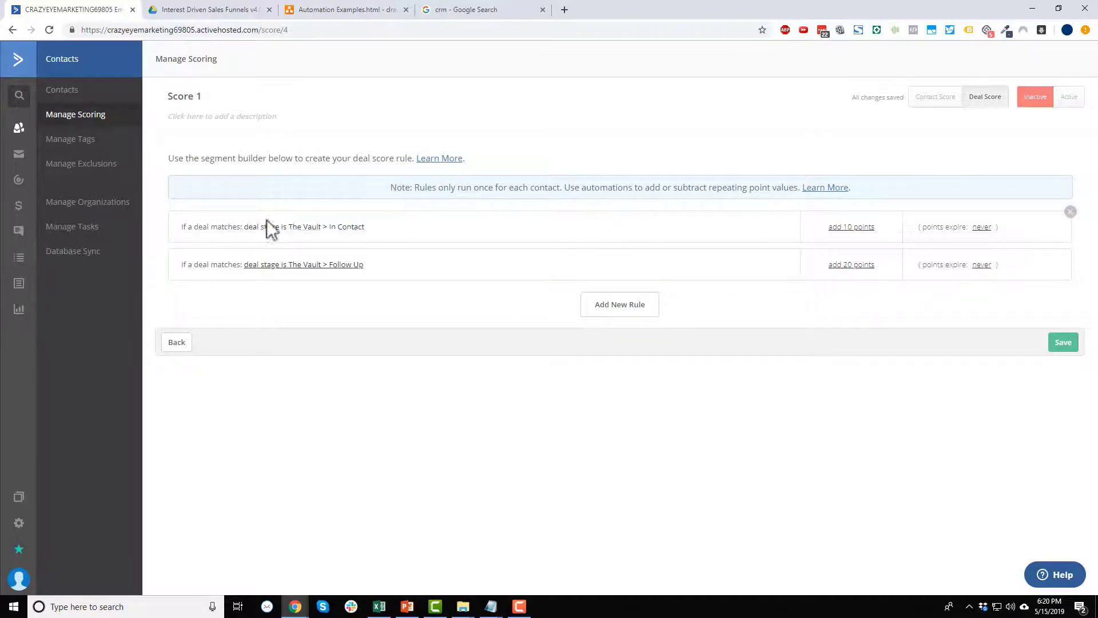
pyautogui.click(605, 308)
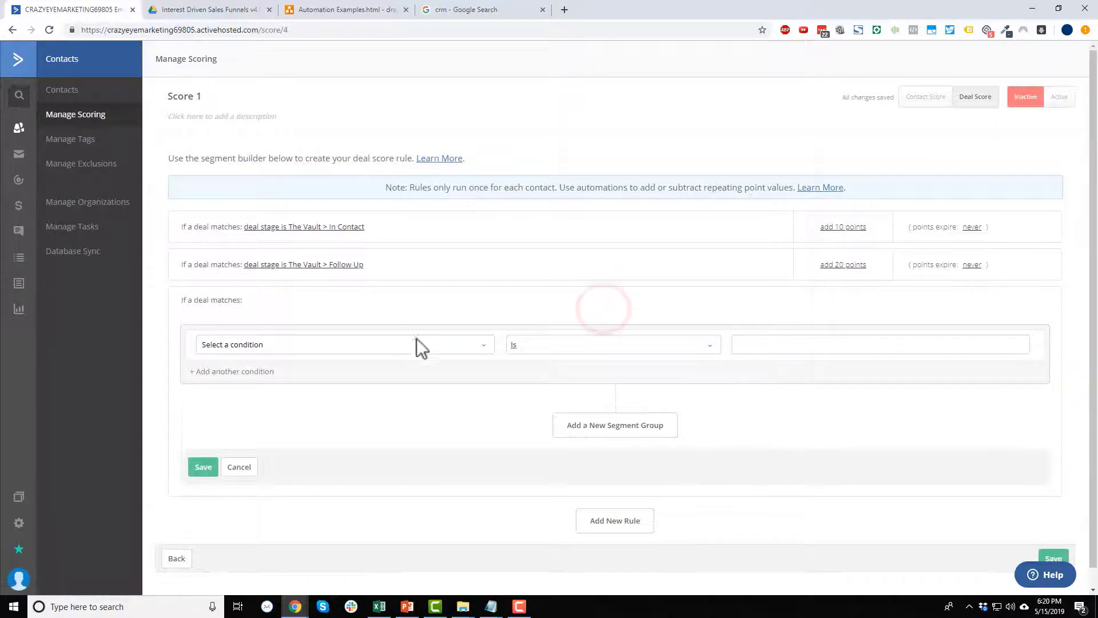
# Save a rule matching deals in any Vault stage whose status is Lost.
pyautogui.click(449, 343)
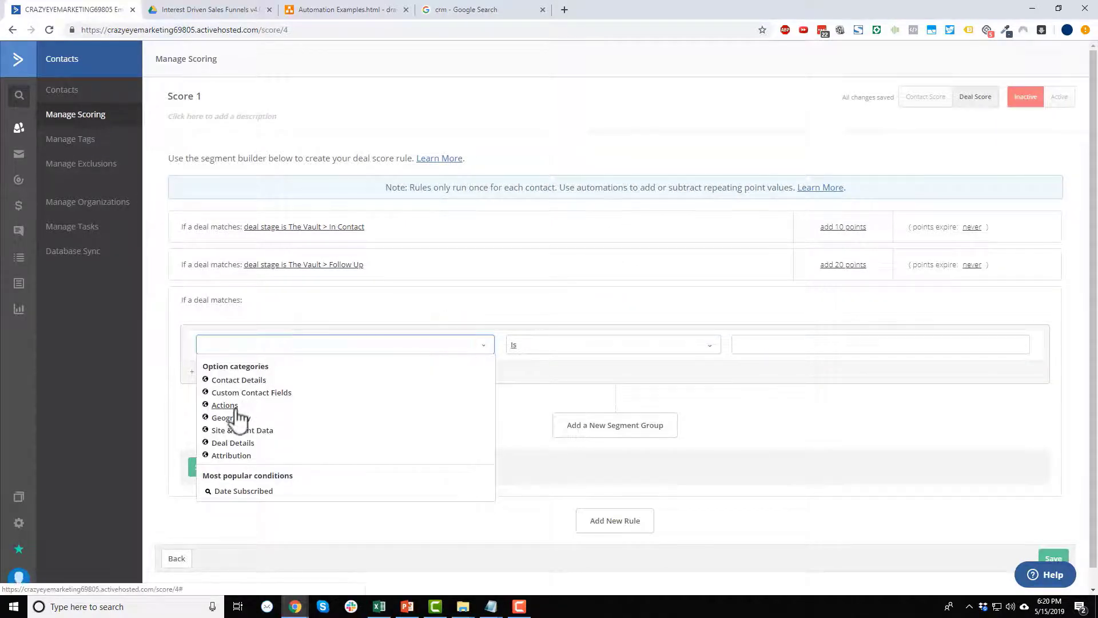
pyautogui.click(232, 443)
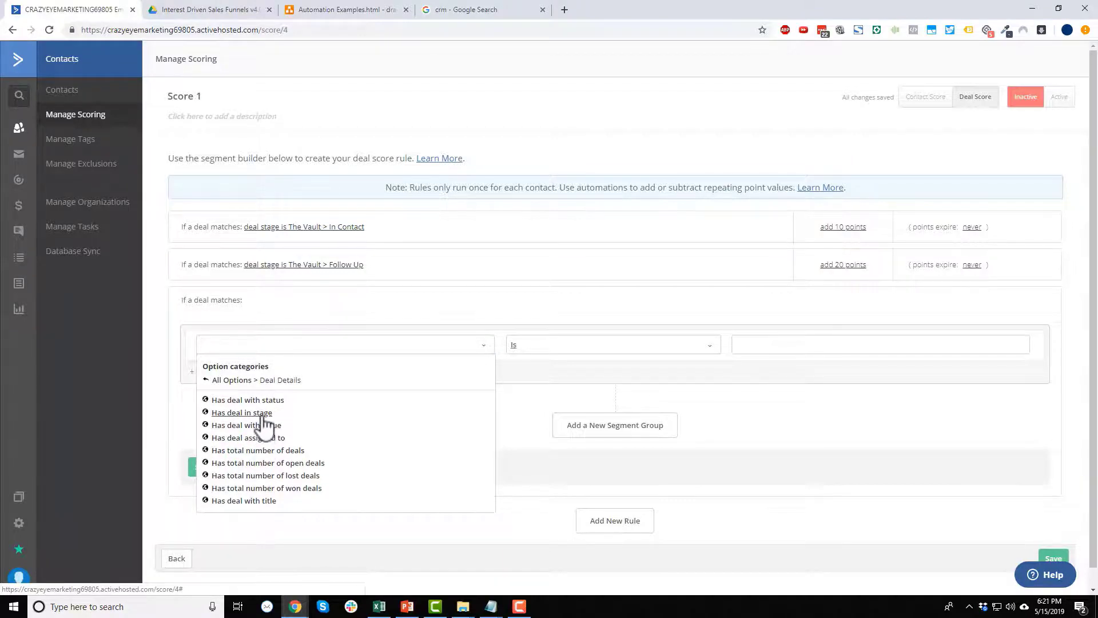
pyautogui.click(263, 415)
pyautogui.click(537, 344)
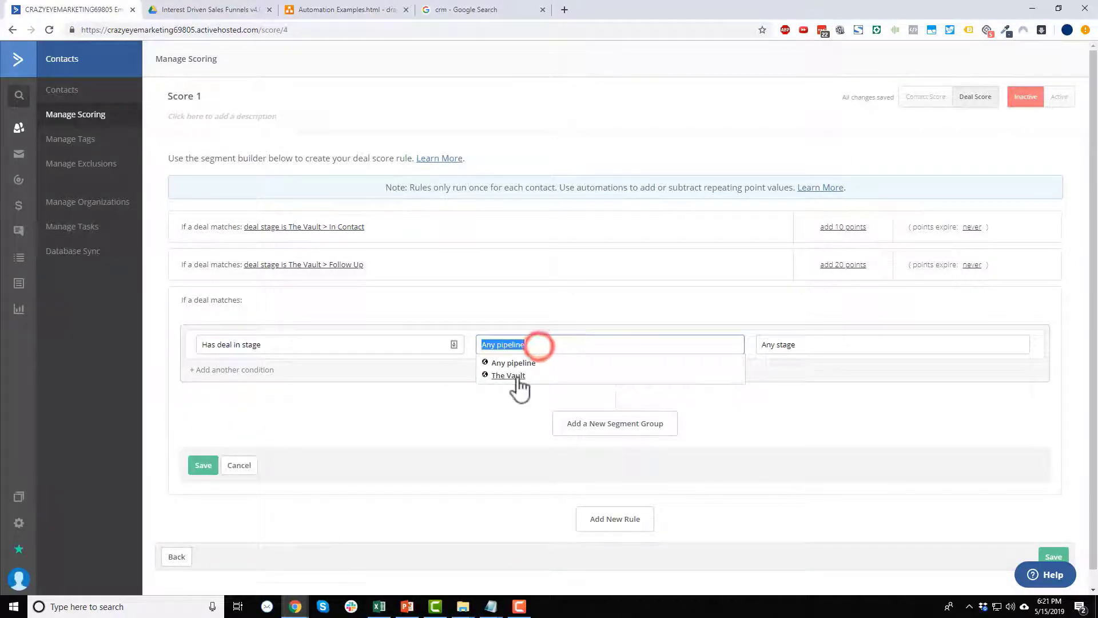
pyautogui.click(516, 377)
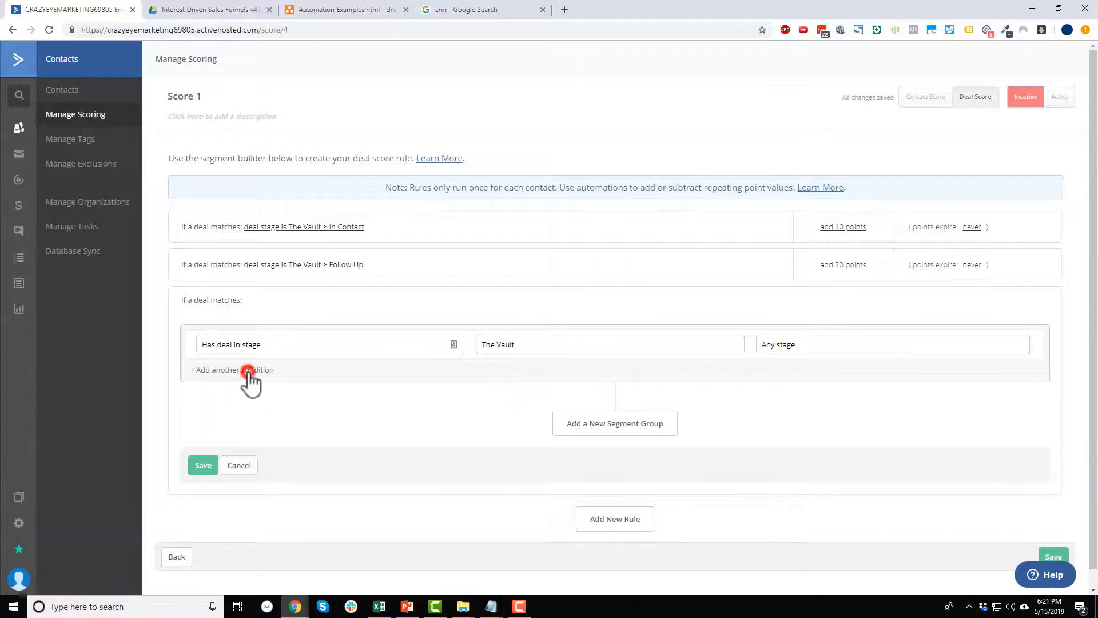
pyautogui.click(248, 371)
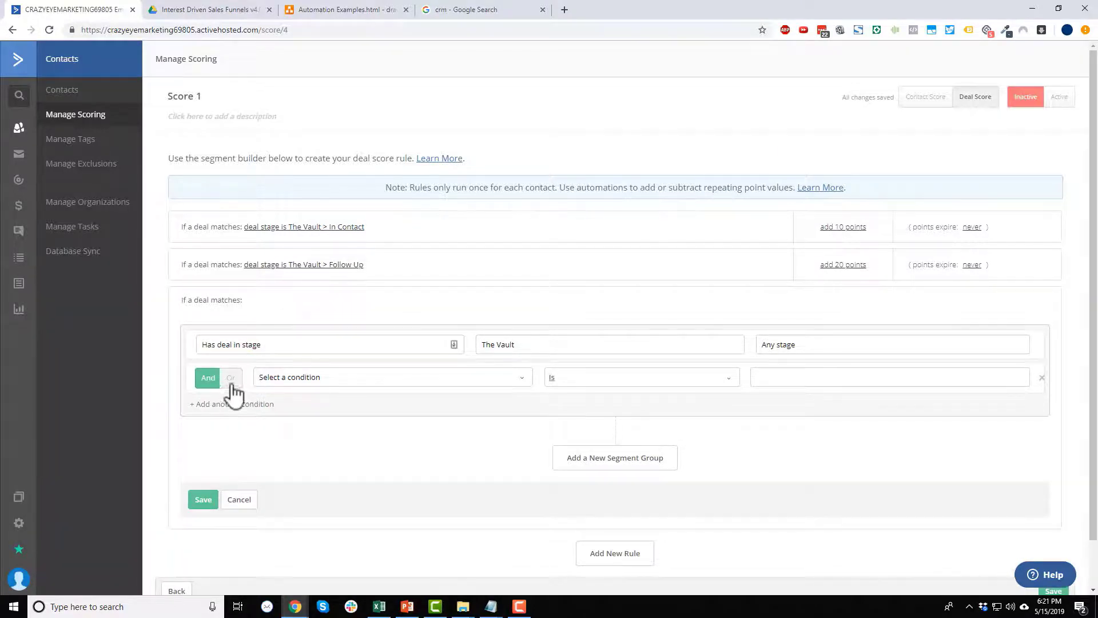
pyautogui.click(473, 378)
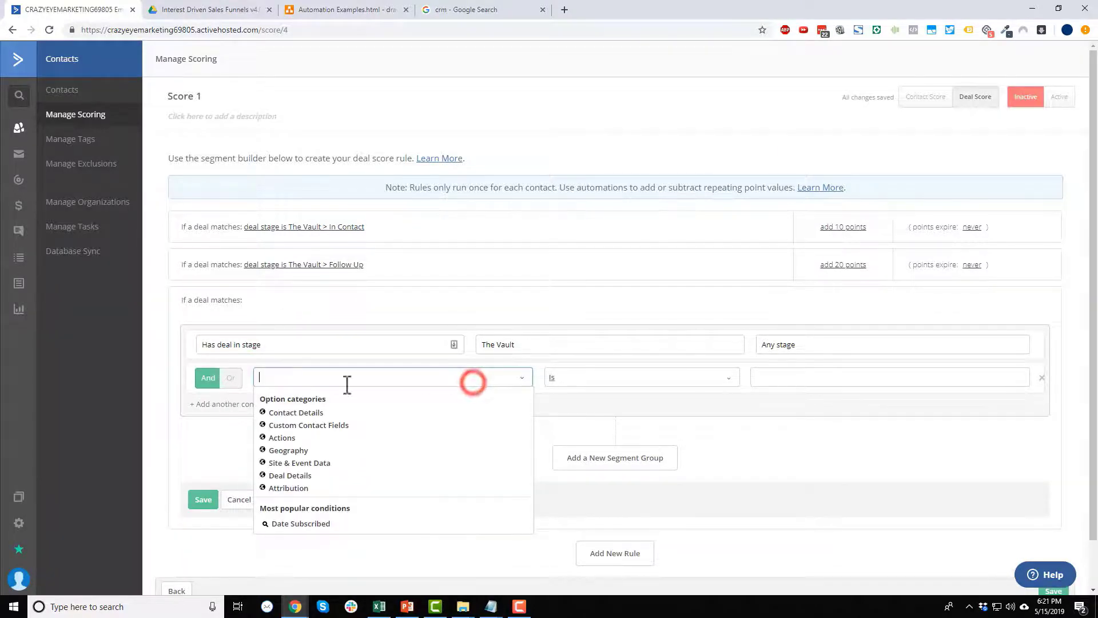
pyautogui.click(297, 476)
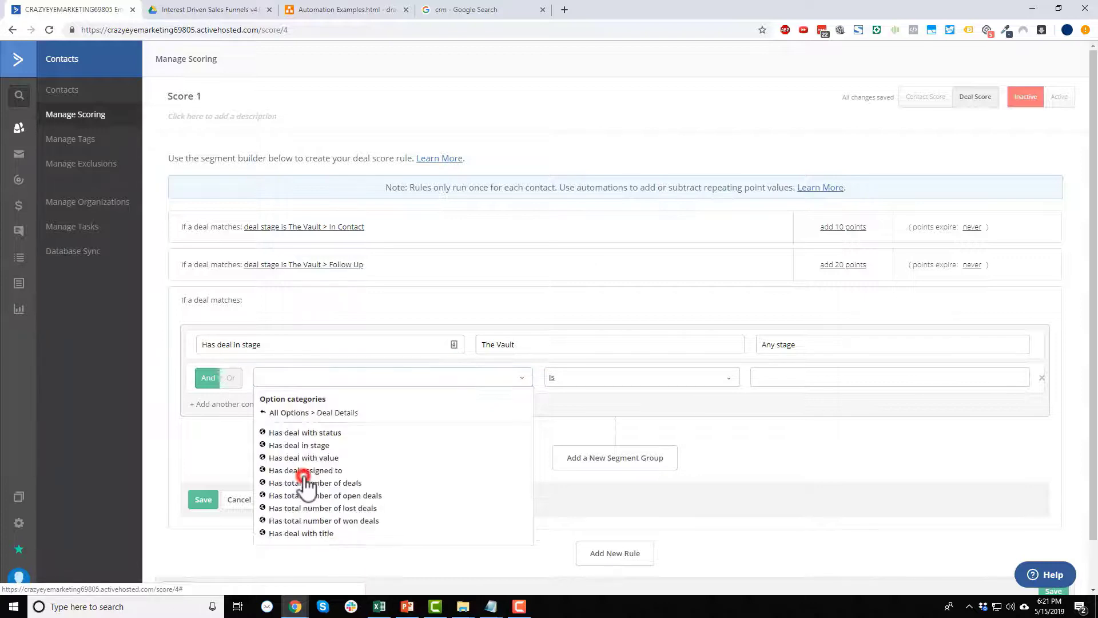
pyautogui.click(341, 433)
pyautogui.click(570, 379)
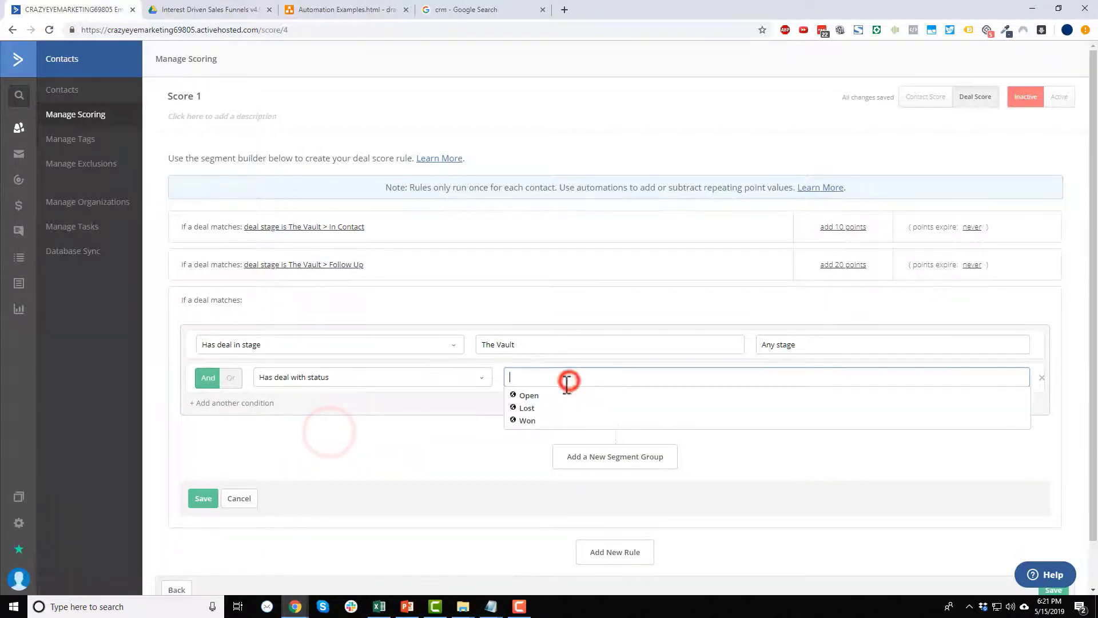
pyautogui.click(527, 408)
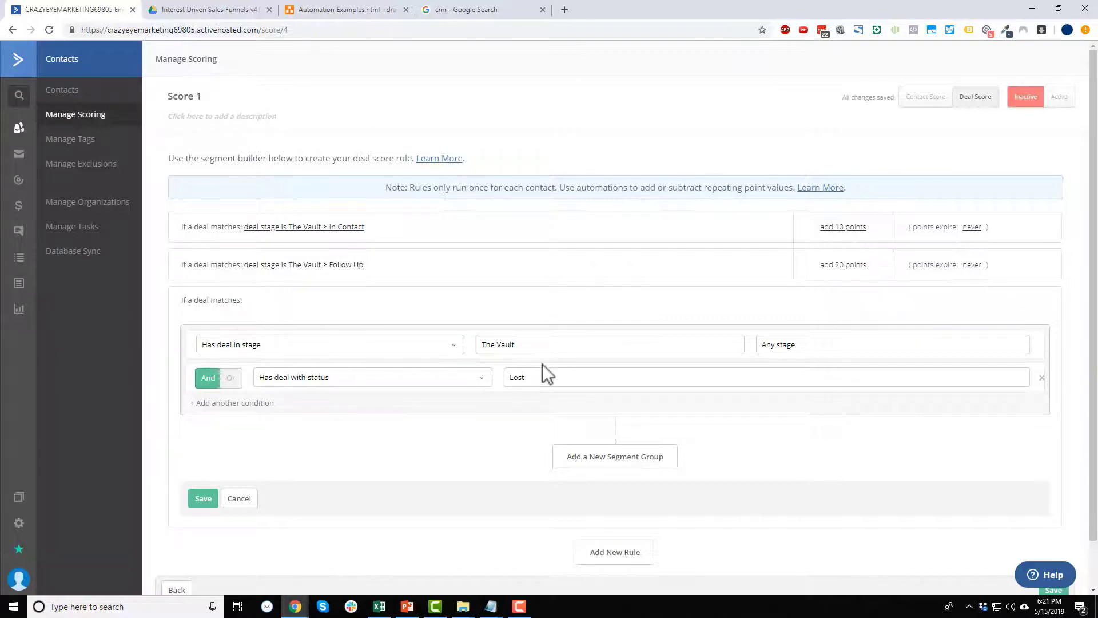
pyautogui.click(205, 500)
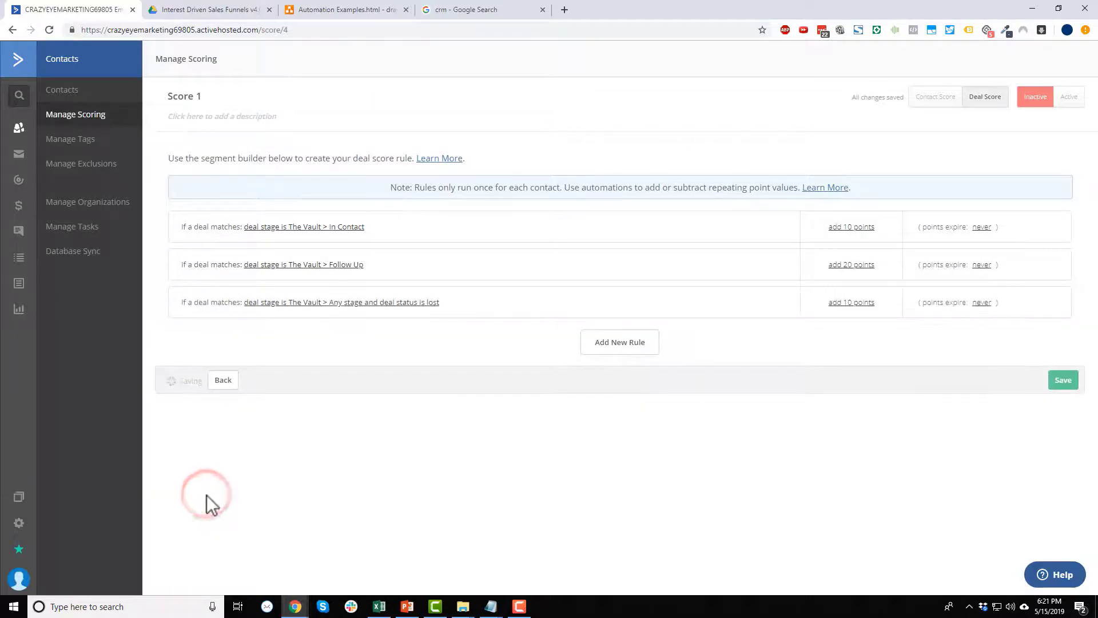
# Make the lost-deal rule remove 30 points.
pyautogui.click(853, 303)
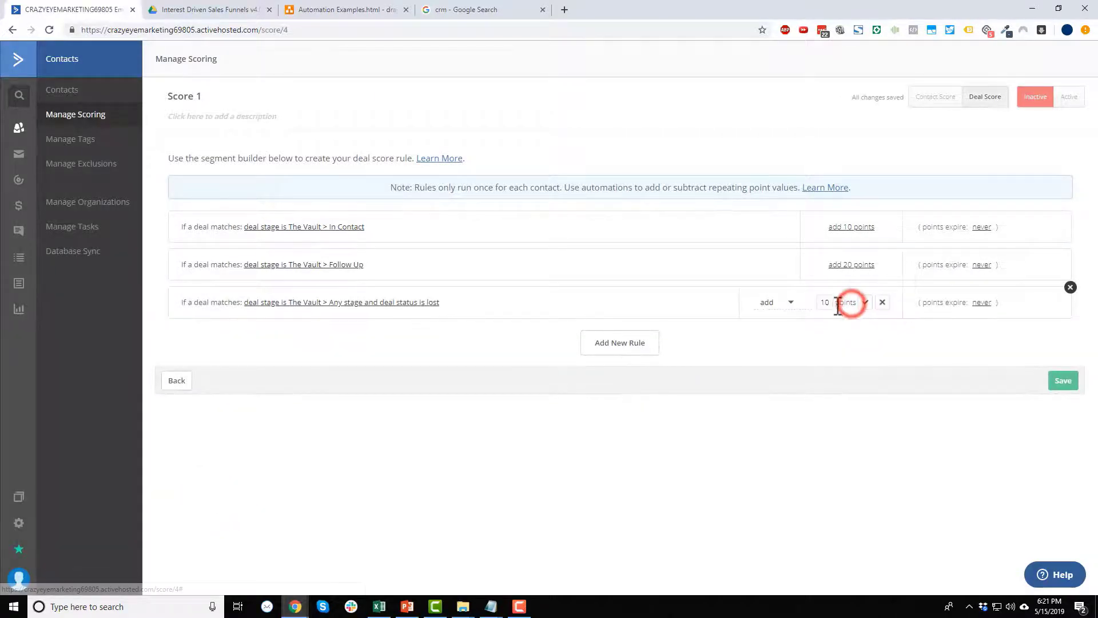
pyautogui.click(797, 312)
pyautogui.click(781, 338)
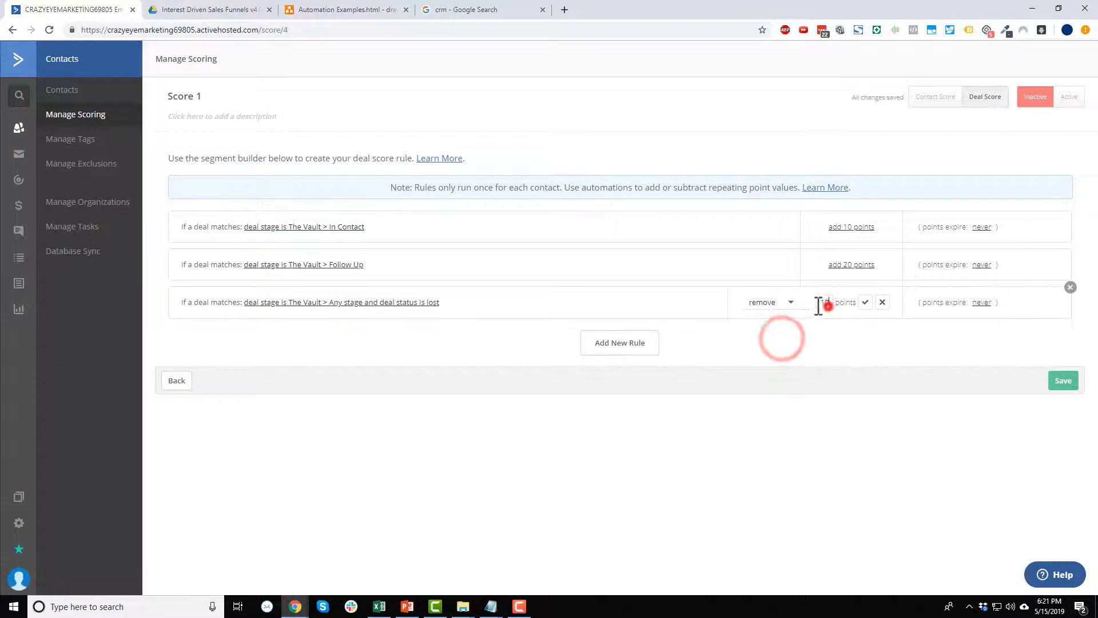
pyautogui.doubleClick(825, 302)
pyautogui.write('30')
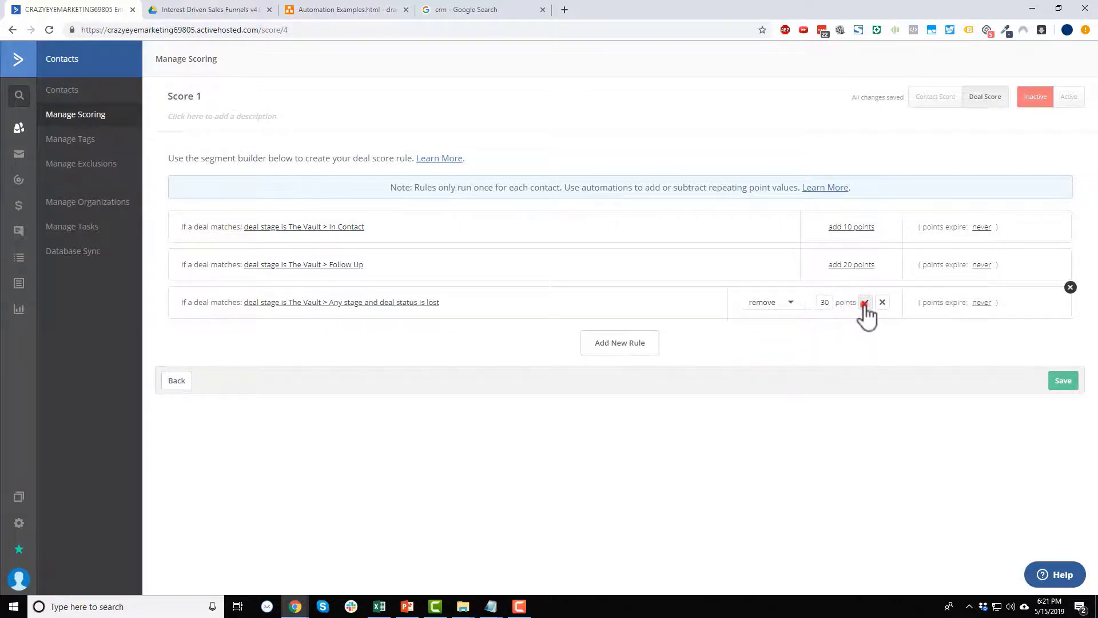
pyautogui.click(865, 303)
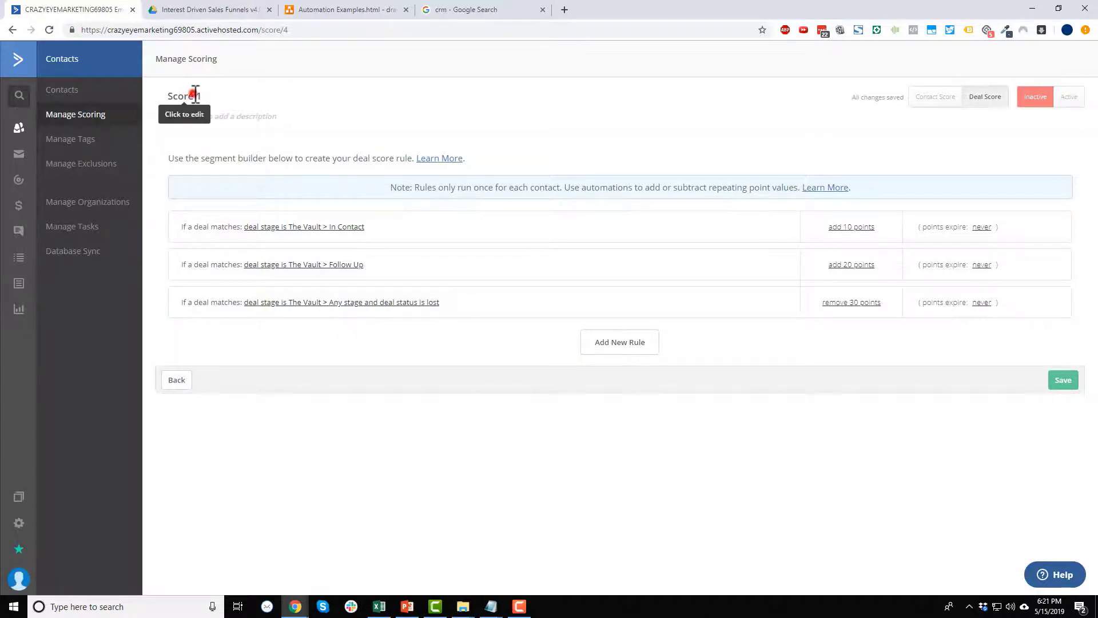
# Rename the deal score from Score 1 to 'Scoring For The Vault Pipeline' and save the title.
pyautogui.click(184, 98)
pyautogui.moveTo(212, 97); pyautogui.dragTo(167, 97)
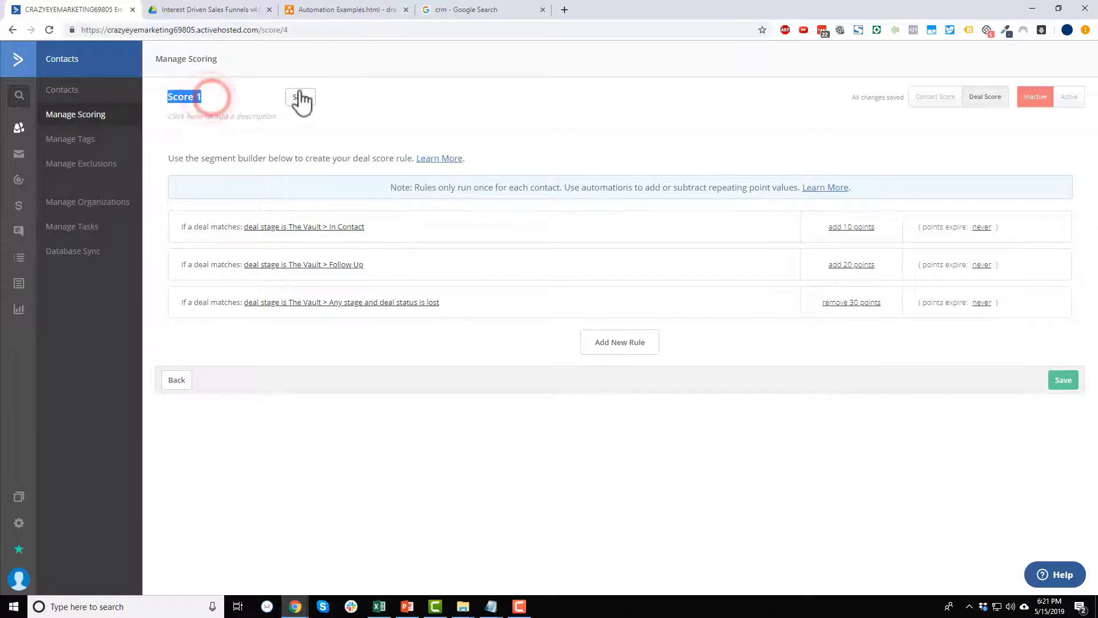
pyautogui.write('Scor')
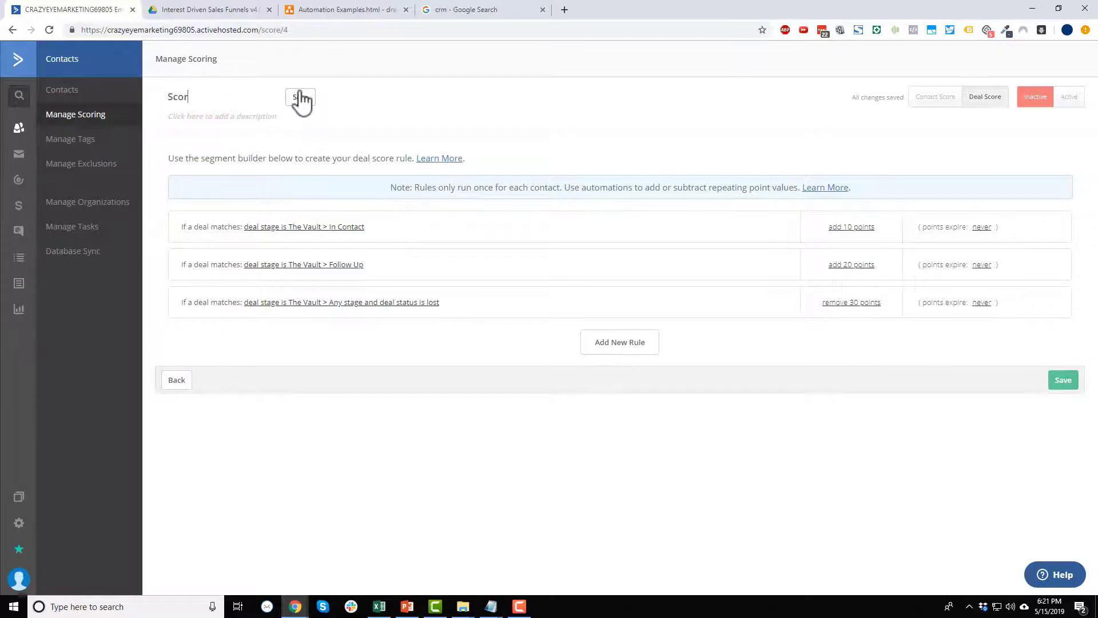
pyautogui.write('ing For The Vault Pipelin')
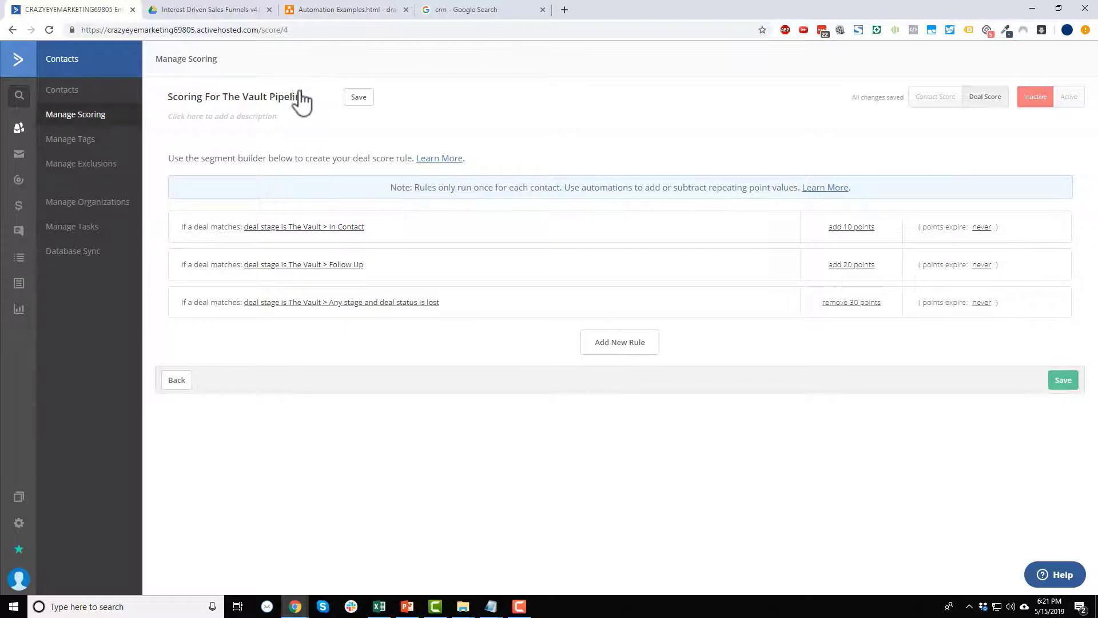
pyautogui.write('e')
pyautogui.click(364, 97)
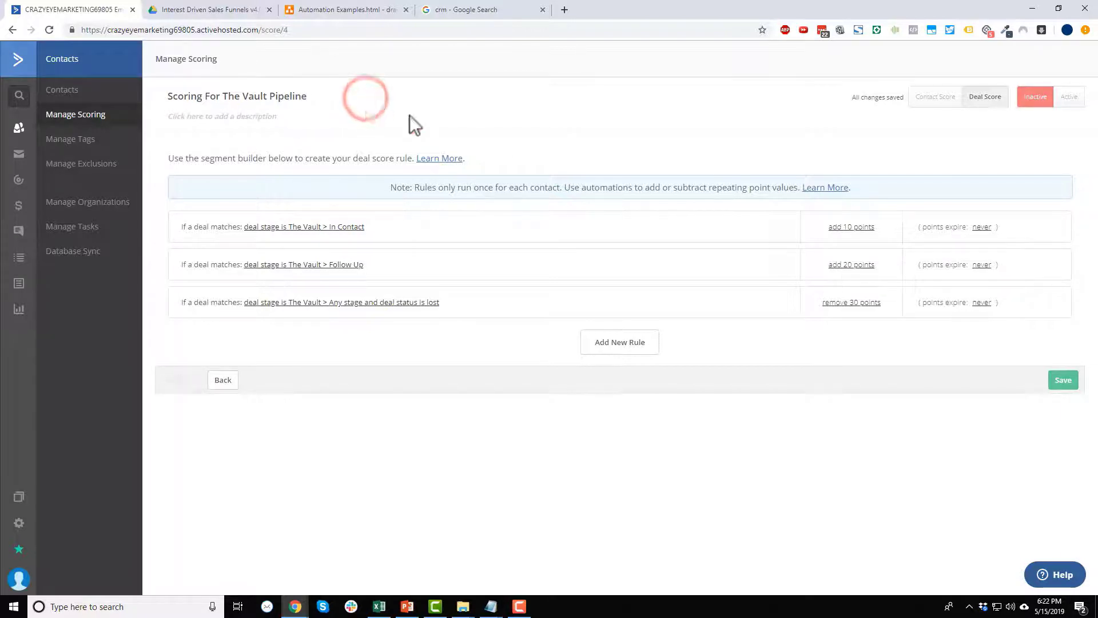
# Make the deal score active, save its settings, and return to Manage Scoring.
pyautogui.click(1069, 98)
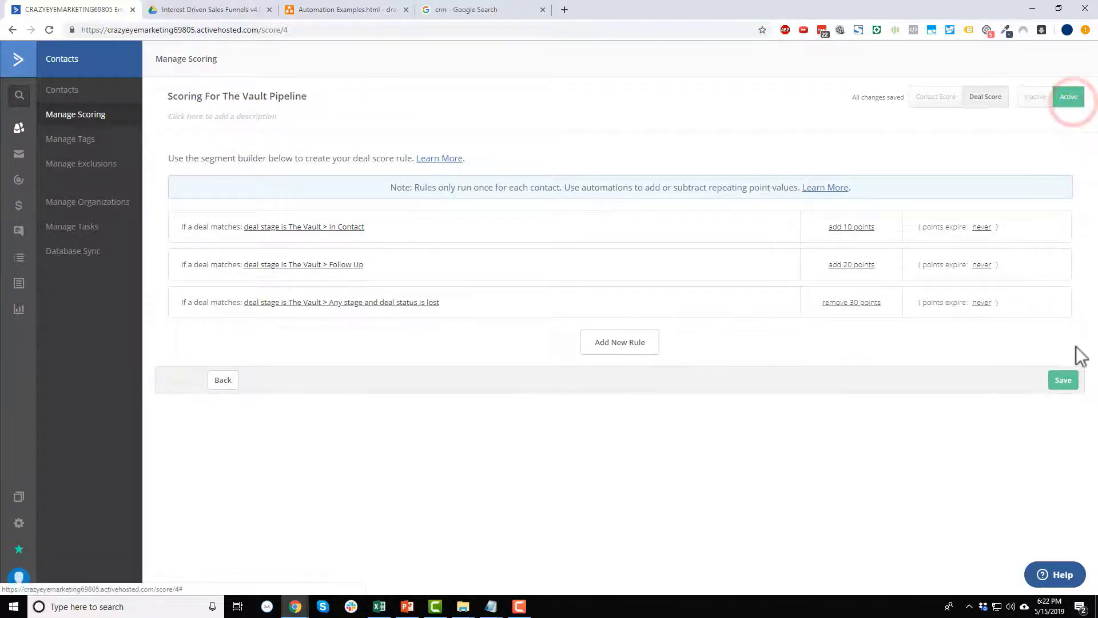
pyautogui.click(1065, 384)
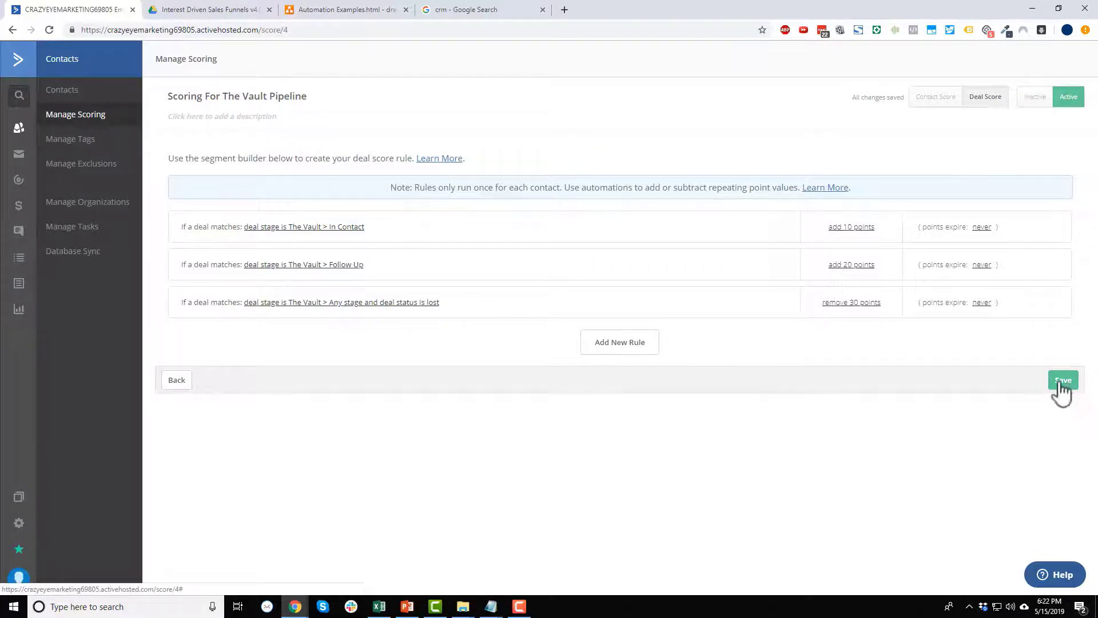
pyautogui.click(93, 115)
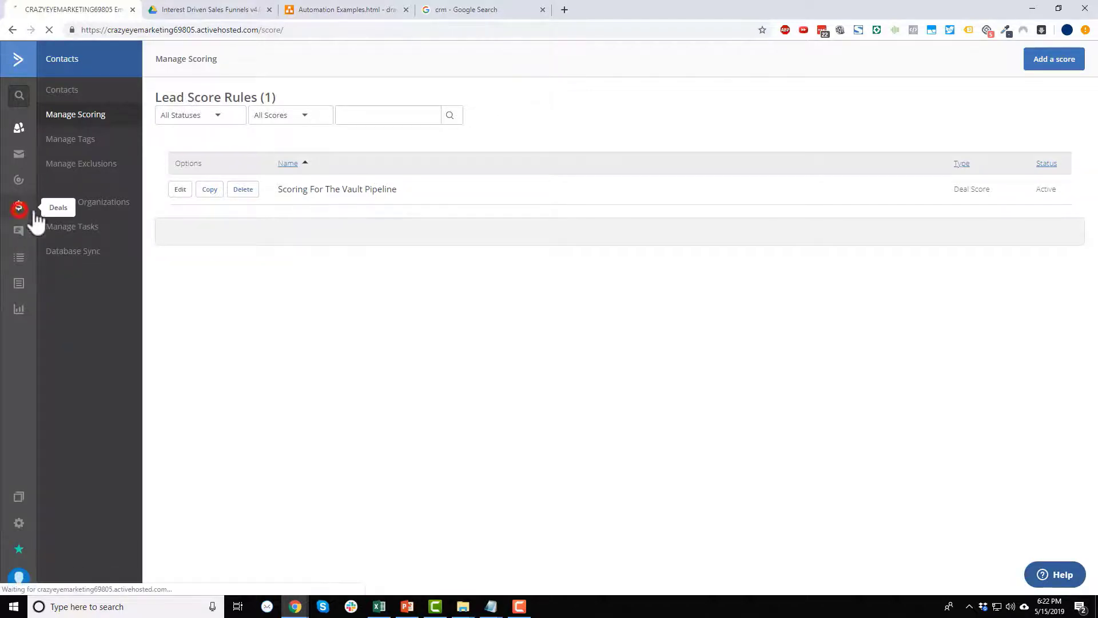
# On the Deals board, drag the 30% OFF The Vault deal through In Contact to Follow Up, then open it.
pyautogui.click(19, 206)
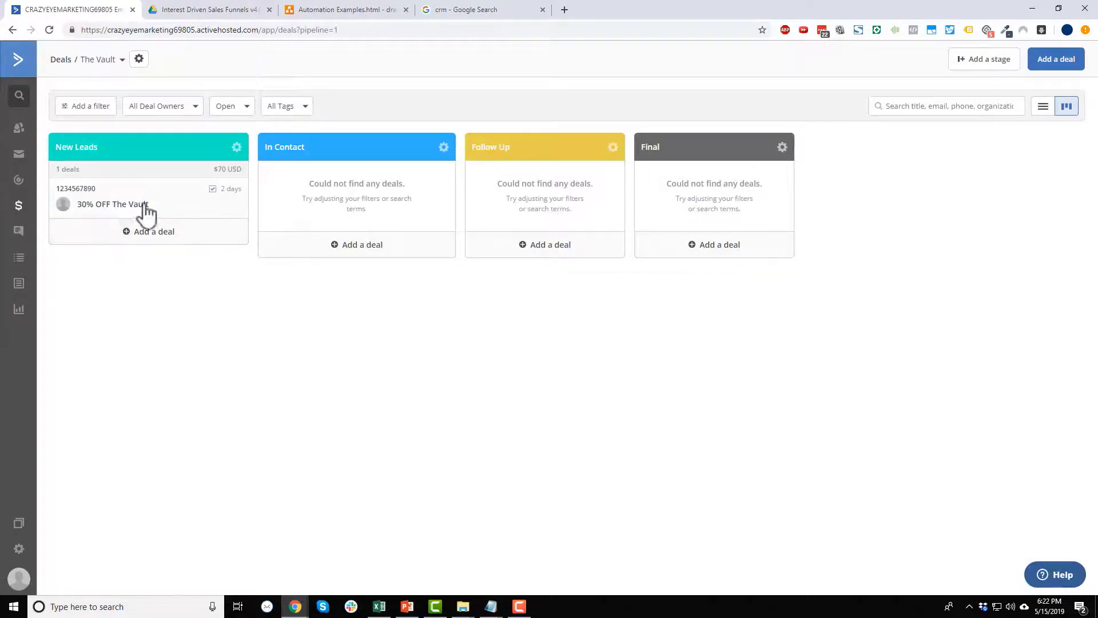
pyautogui.moveTo(128, 203); pyautogui.dragTo(366, 194)
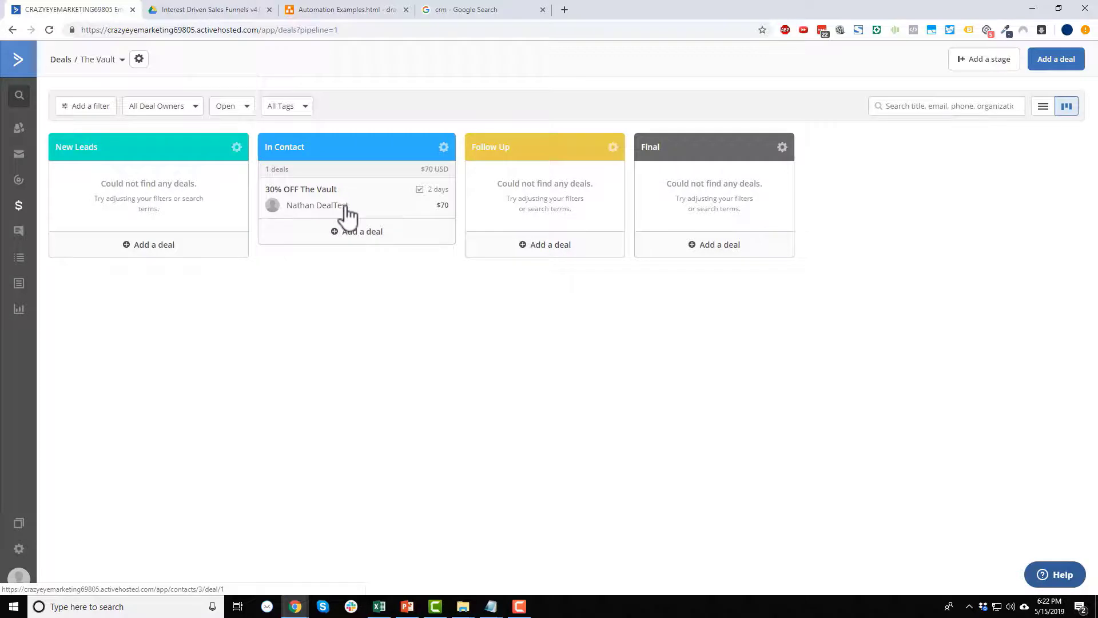
pyautogui.moveTo(337, 205); pyautogui.dragTo(550, 193)
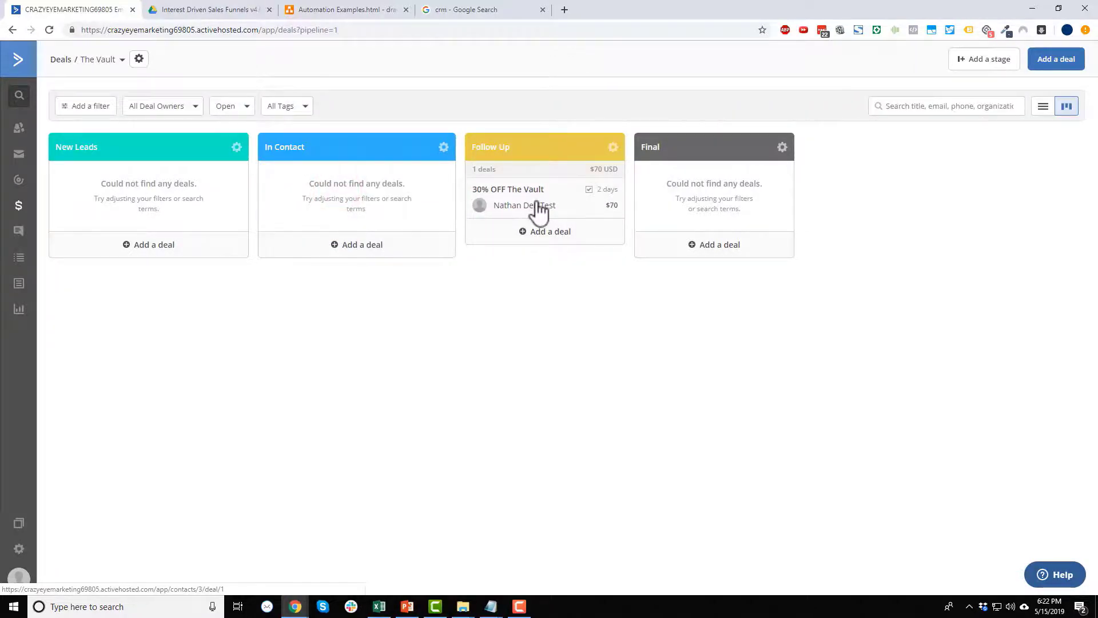
pyautogui.click(537, 206)
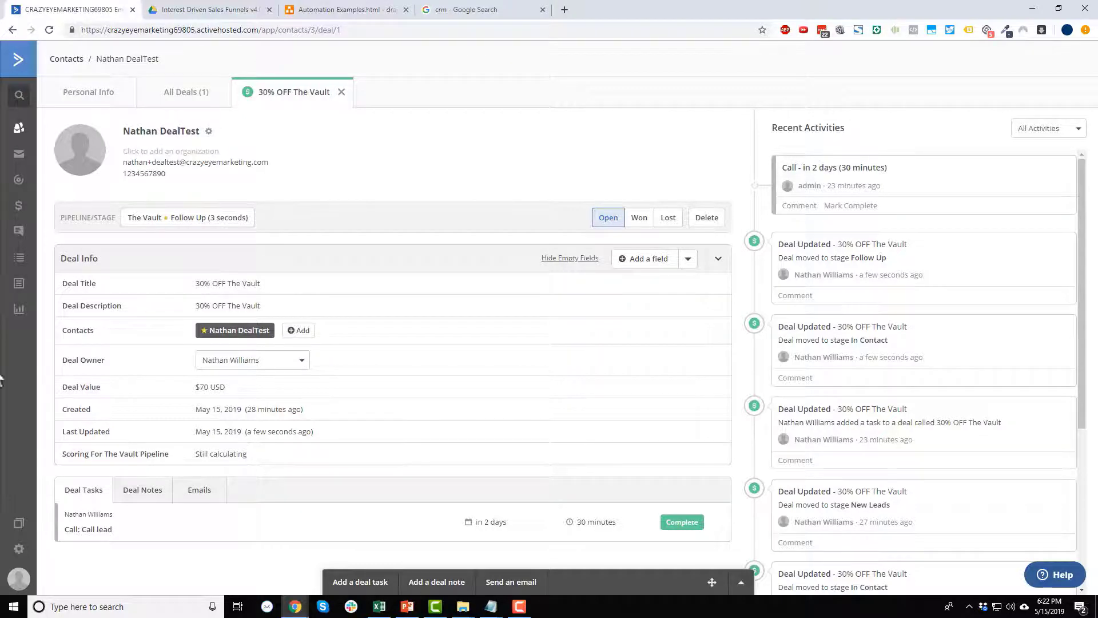
# Reload the deal, confirm its Scoring For The Vault Pipeline value is 20, then go to Automations.
pyautogui.click(48, 30)
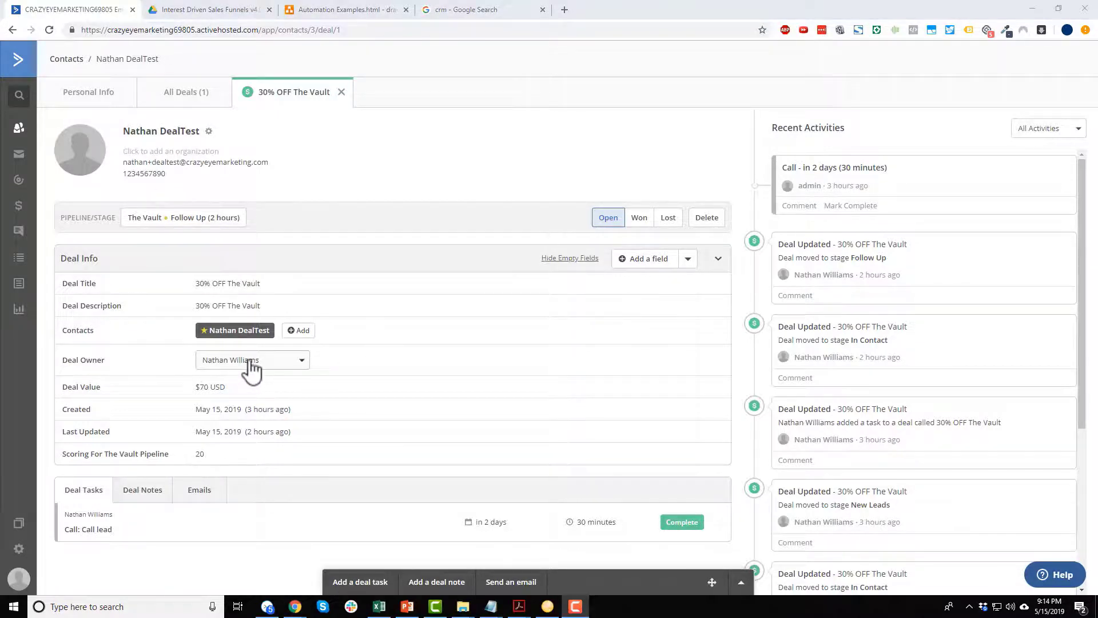
pyautogui.click(199, 454)
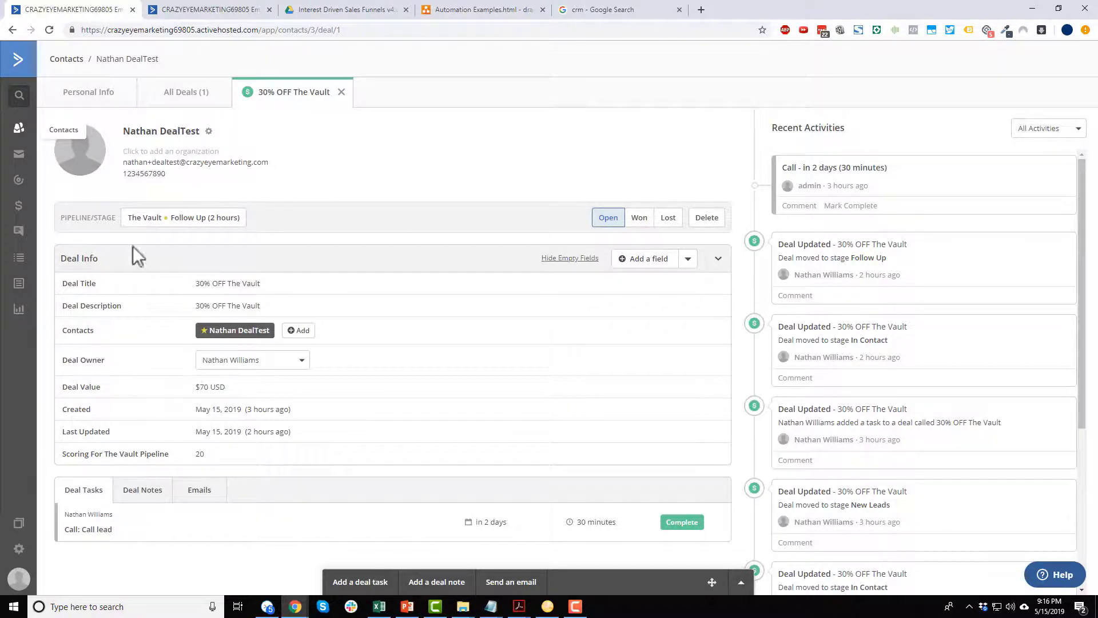
pyautogui.click(18, 180)
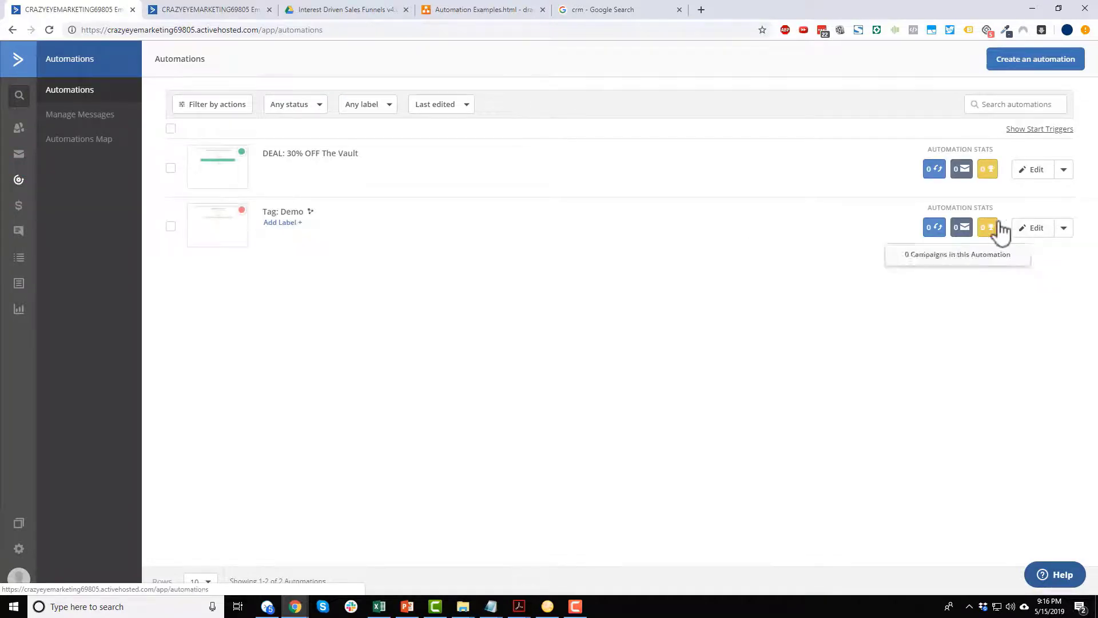
# In the Tag: Demo automation, start a new 'Score changes' start trigger.
pyautogui.click(1024, 228)
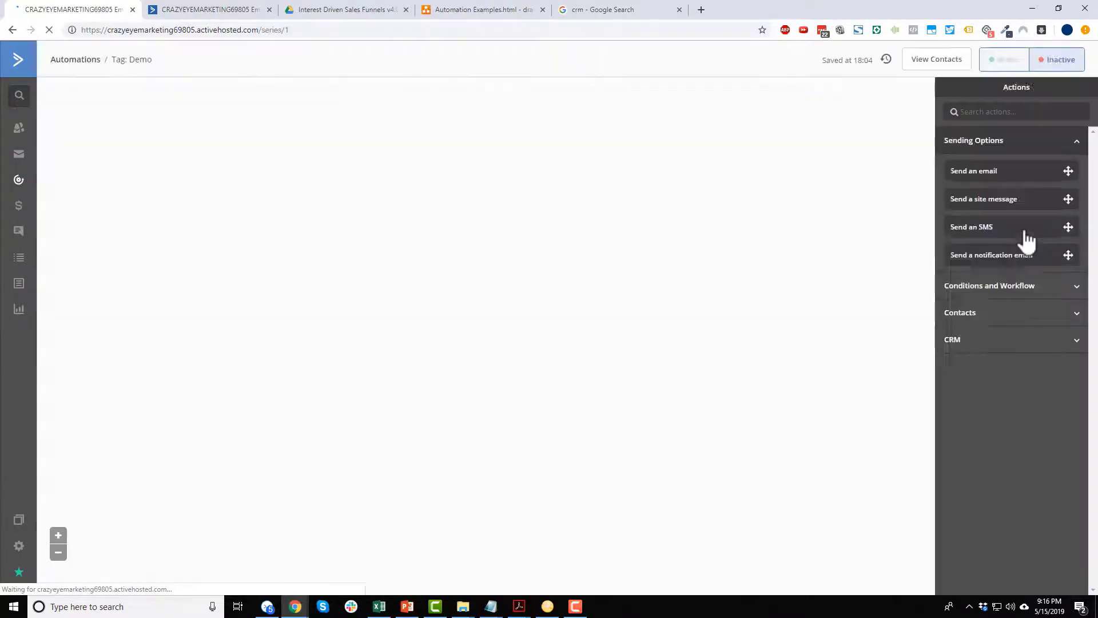
pyautogui.click(468, 215)
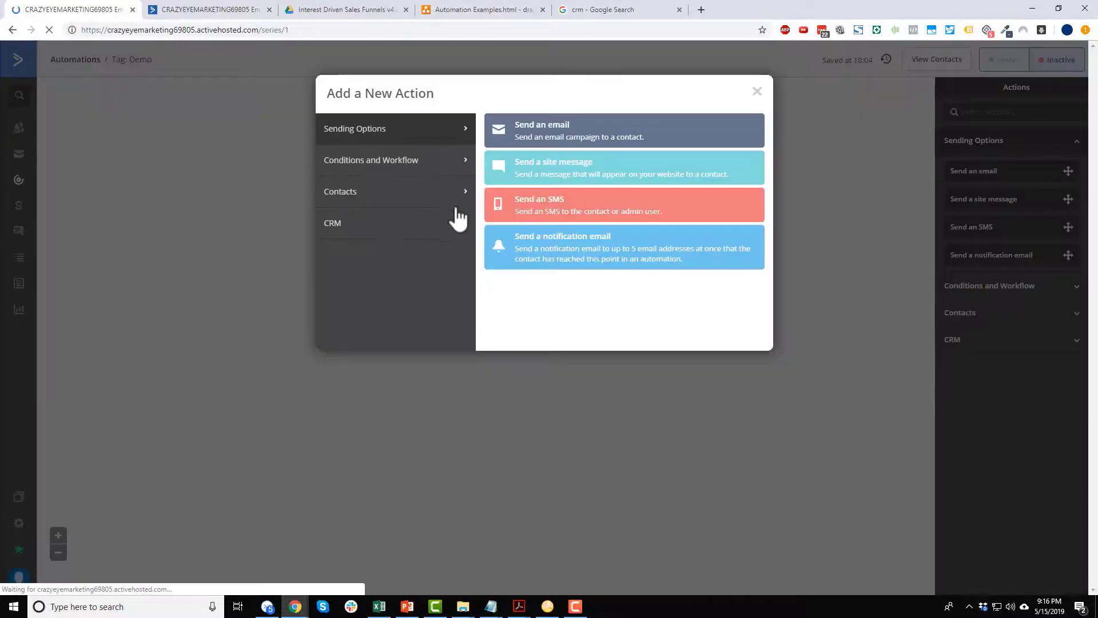
pyautogui.click(753, 92)
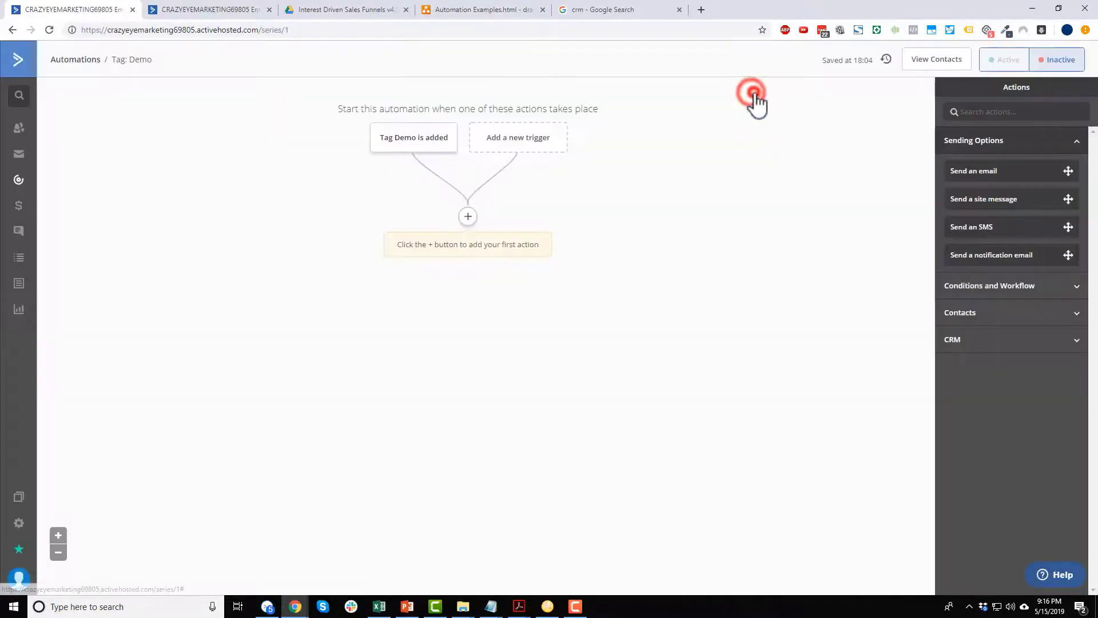
pyautogui.click(532, 138)
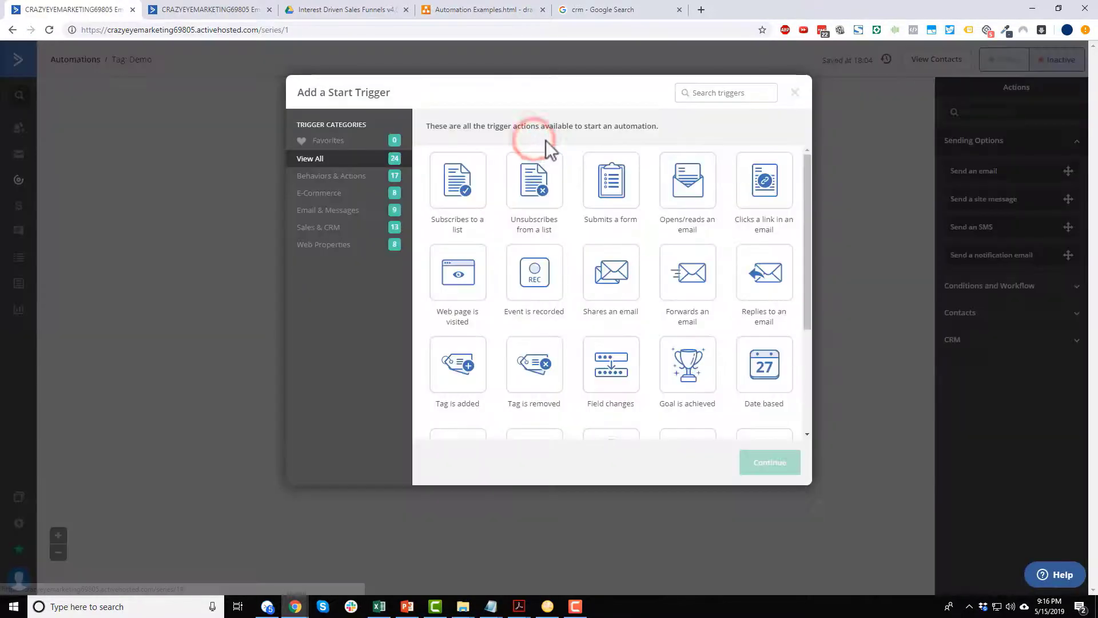
pyautogui.scroll(-3, 601, 237)
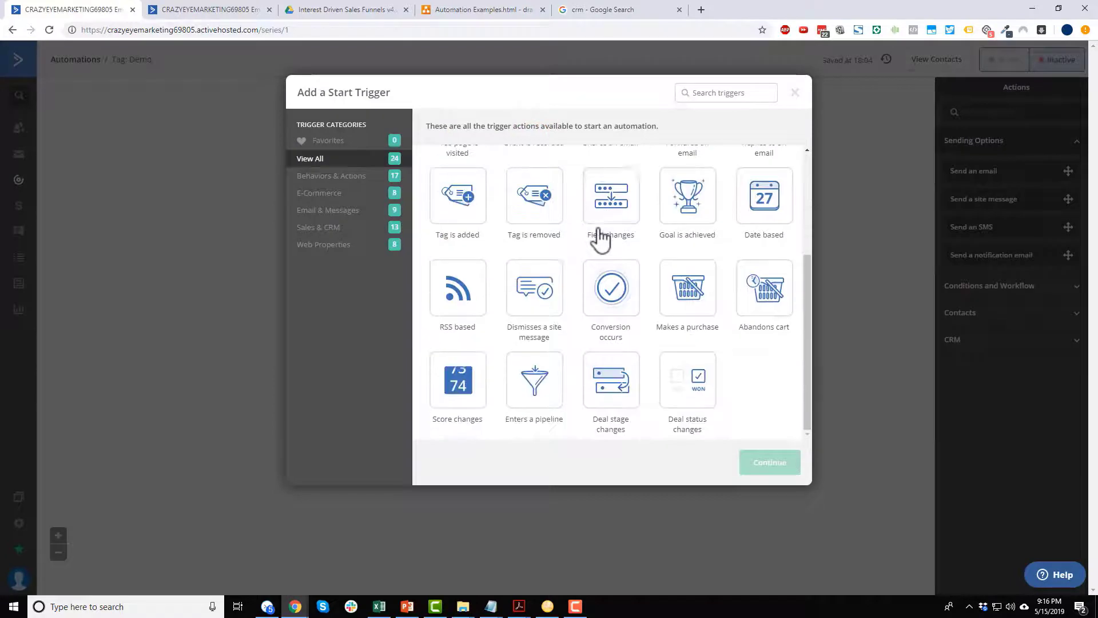
pyautogui.click(465, 404)
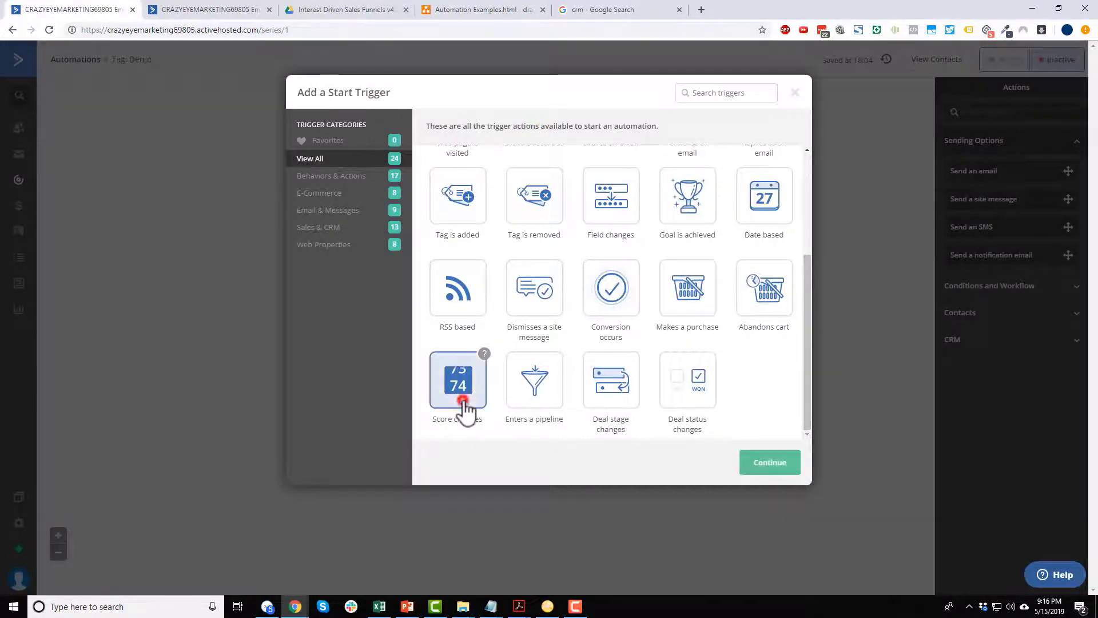
pyautogui.click(773, 466)
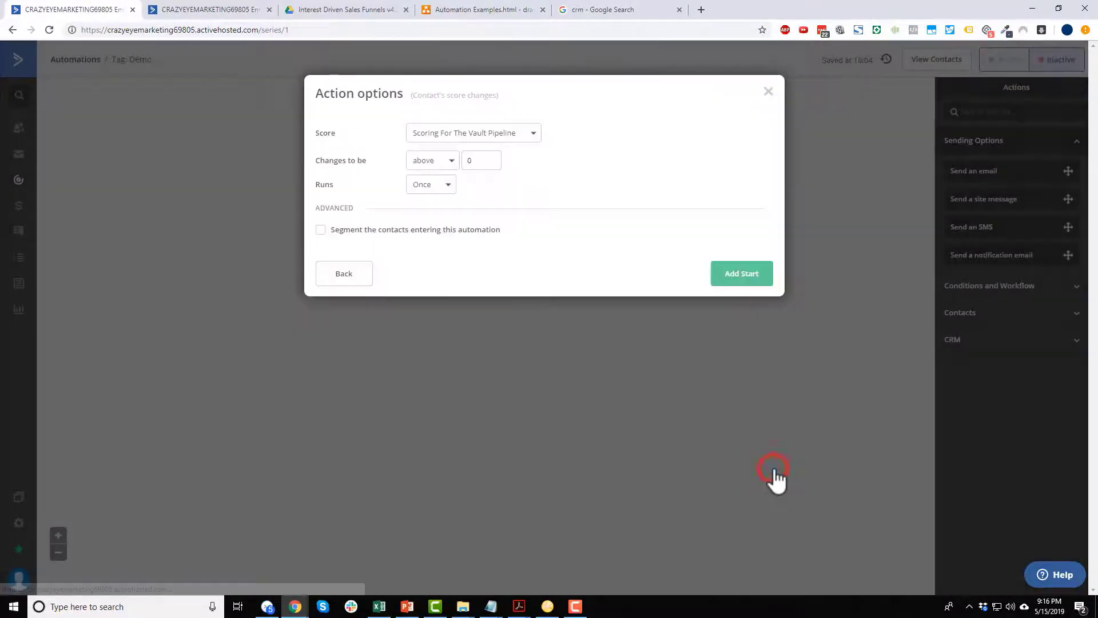
# Set the trigger to Scoring For The Vault Pipeline above 10, running once, and add it.
pyautogui.click(523, 136)
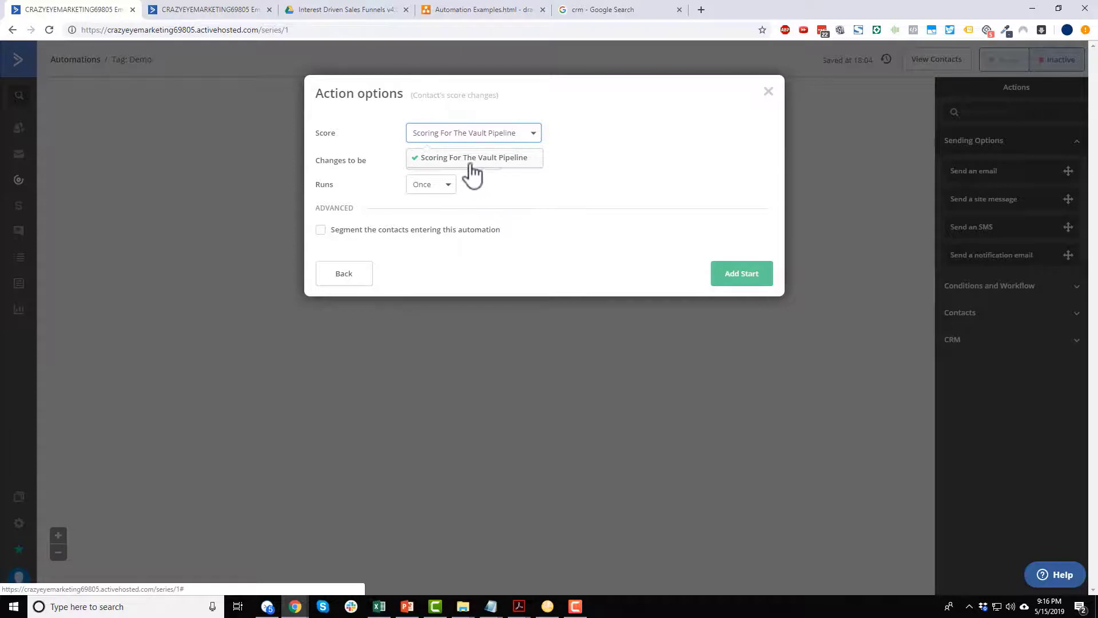
pyautogui.click(505, 164)
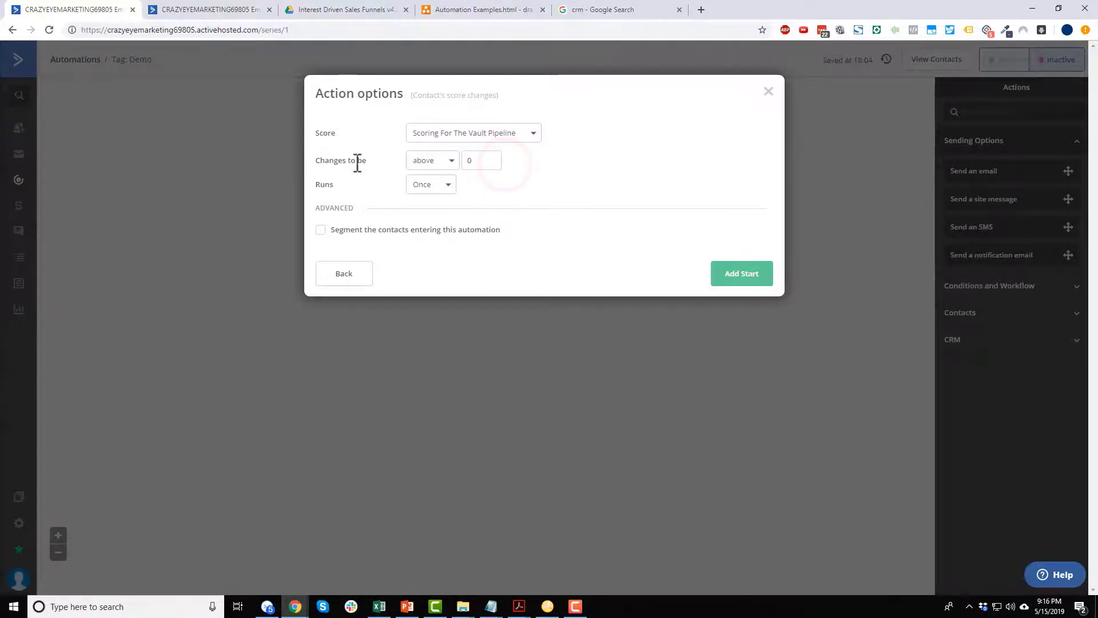
pyautogui.click(451, 162)
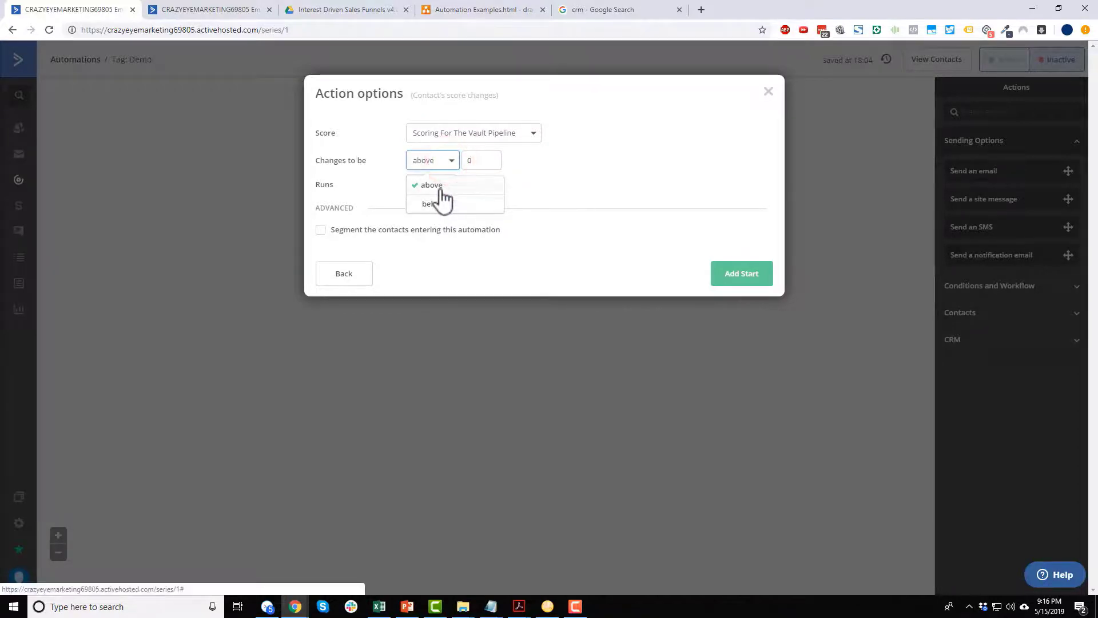
pyautogui.click(437, 186)
pyautogui.doubleClick(483, 161)
pyautogui.write('10')
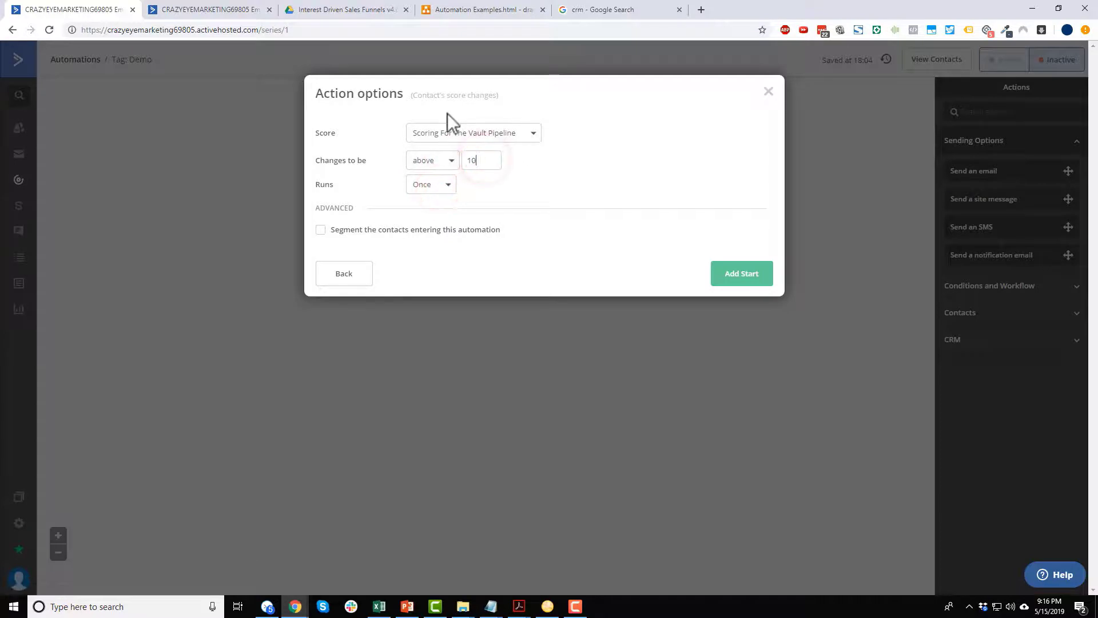
pyautogui.click(441, 191)
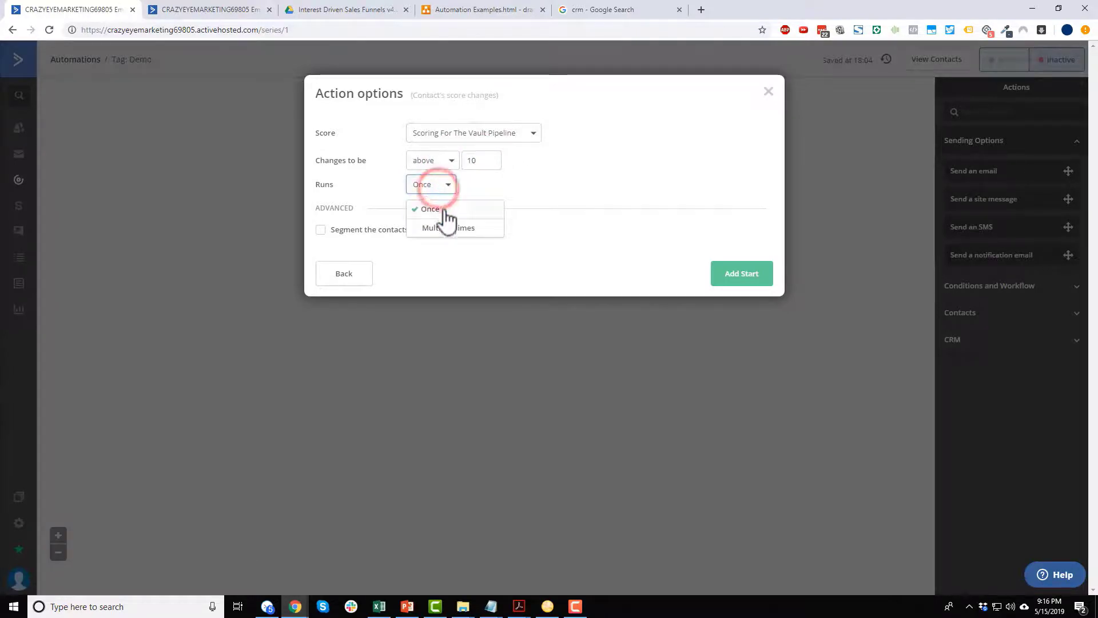
pyautogui.click(445, 208)
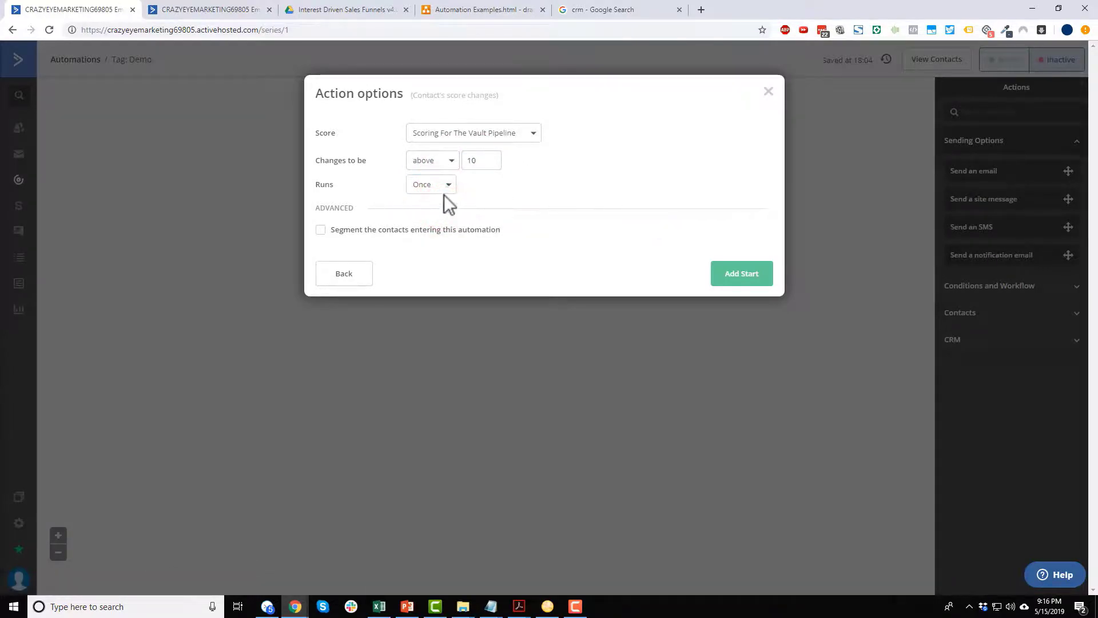
pyautogui.click(752, 281)
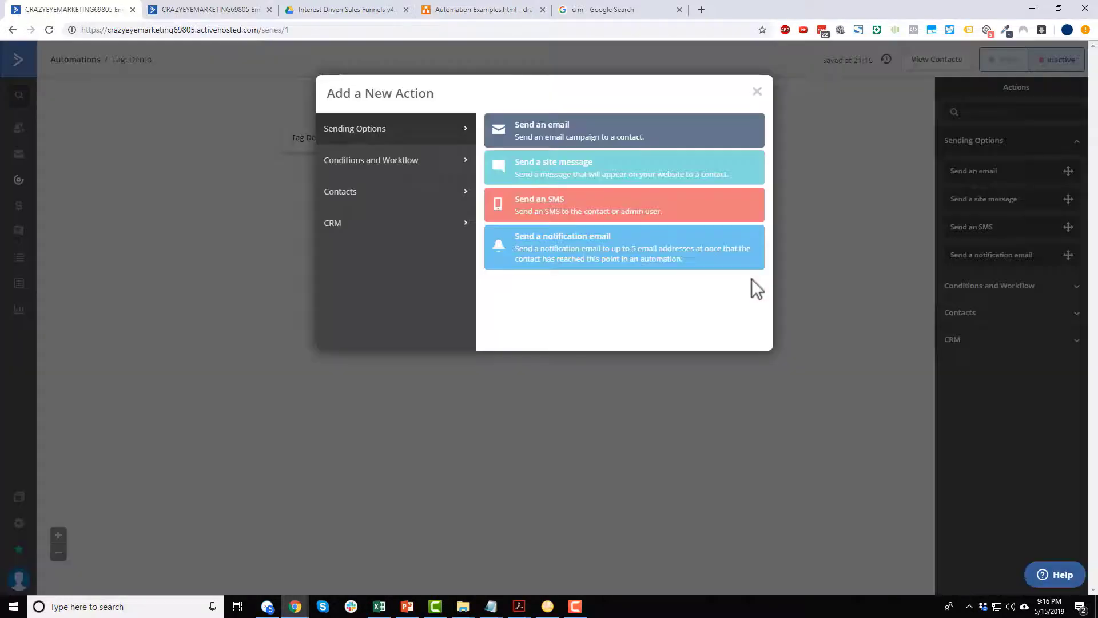
# Close the action chooser, drag the 30% OFF The Vault deal toward Stage 1, and return to Automations.
pyautogui.click(755, 90)
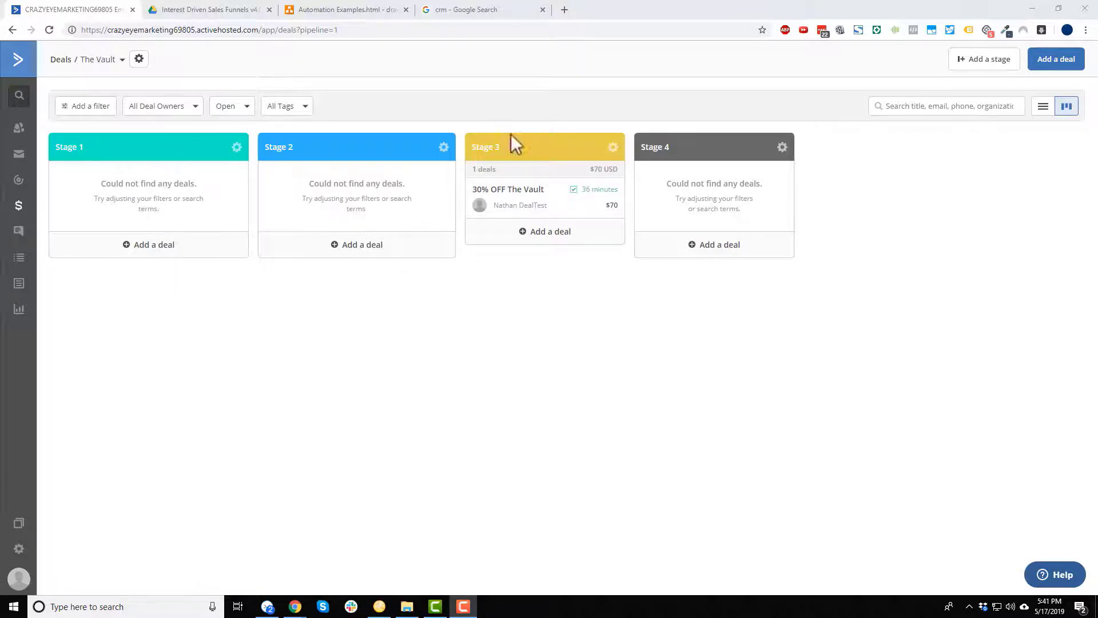
pyautogui.moveTo(522, 191); pyautogui.dragTo(504, 213)
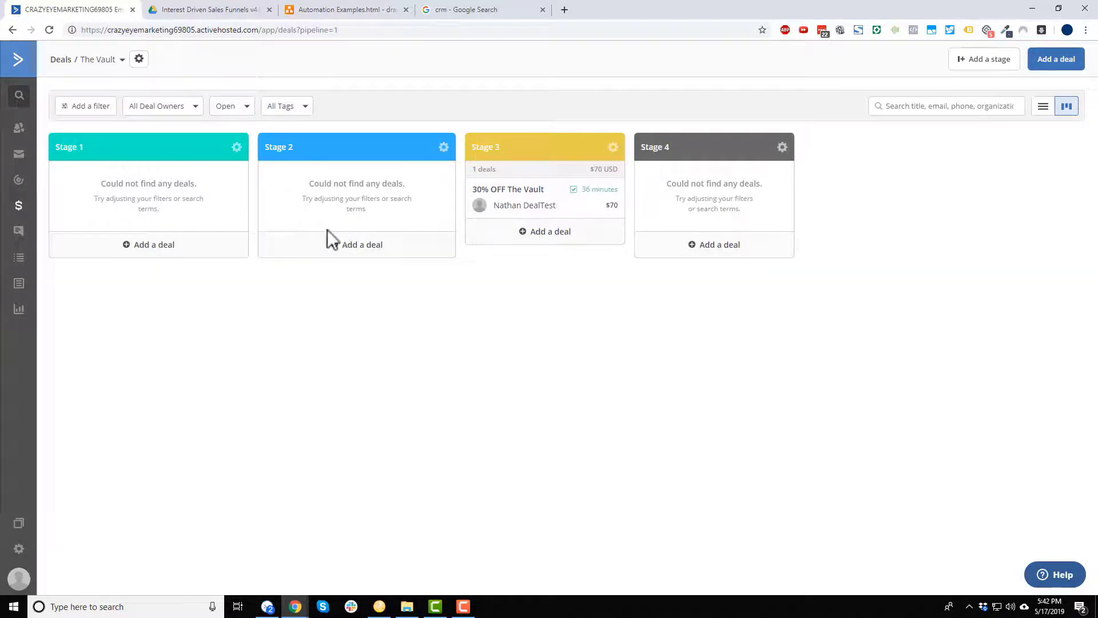
pyautogui.click(19, 179)
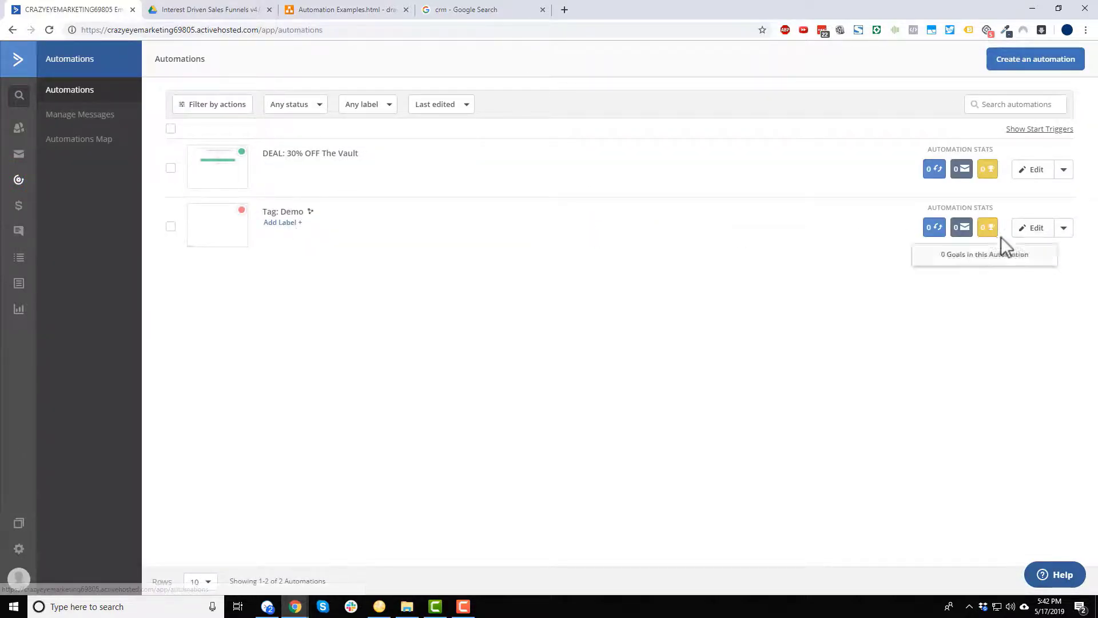
# Add a CRM 'Add a deal' action: '30% Off The Vault', value 70, in The Vault Stage 1.
pyautogui.click(1024, 230)
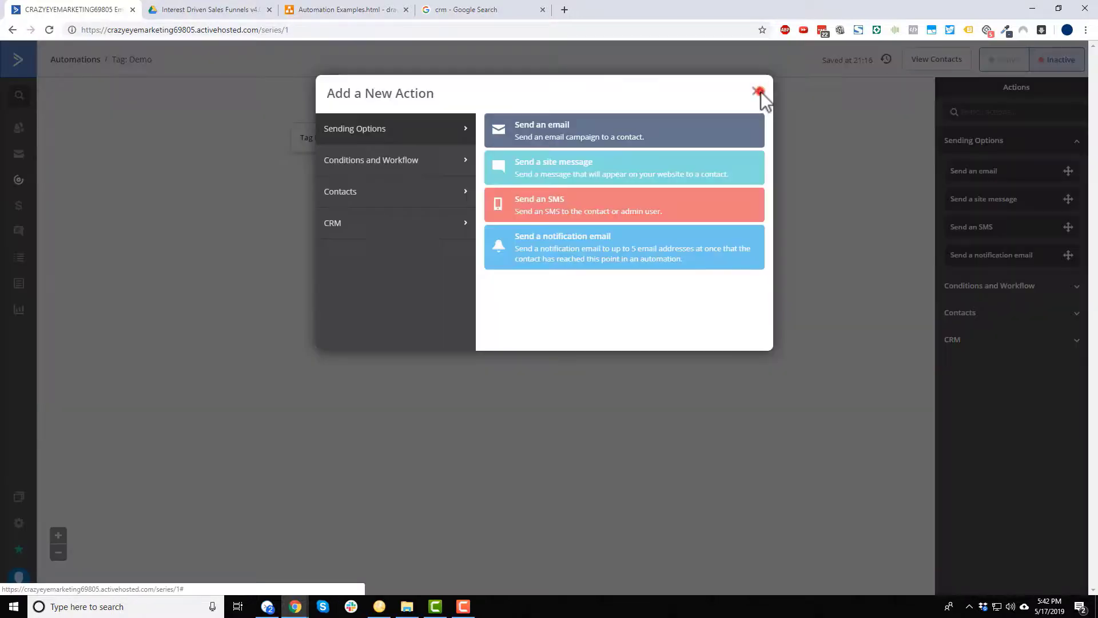
pyautogui.click(758, 92)
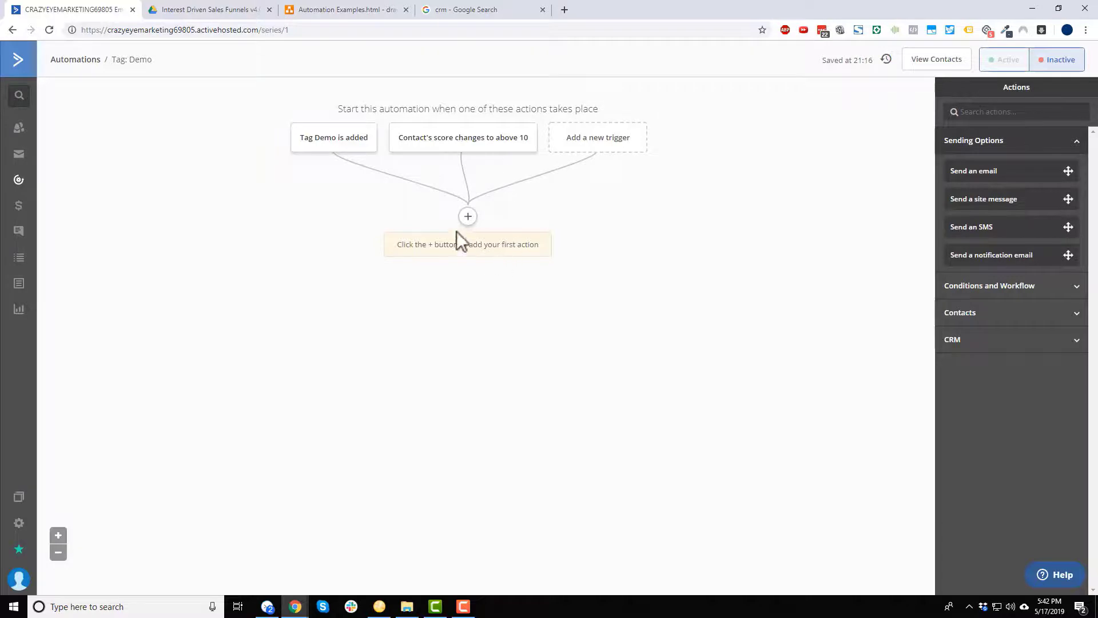
pyautogui.click(468, 218)
pyautogui.click(407, 222)
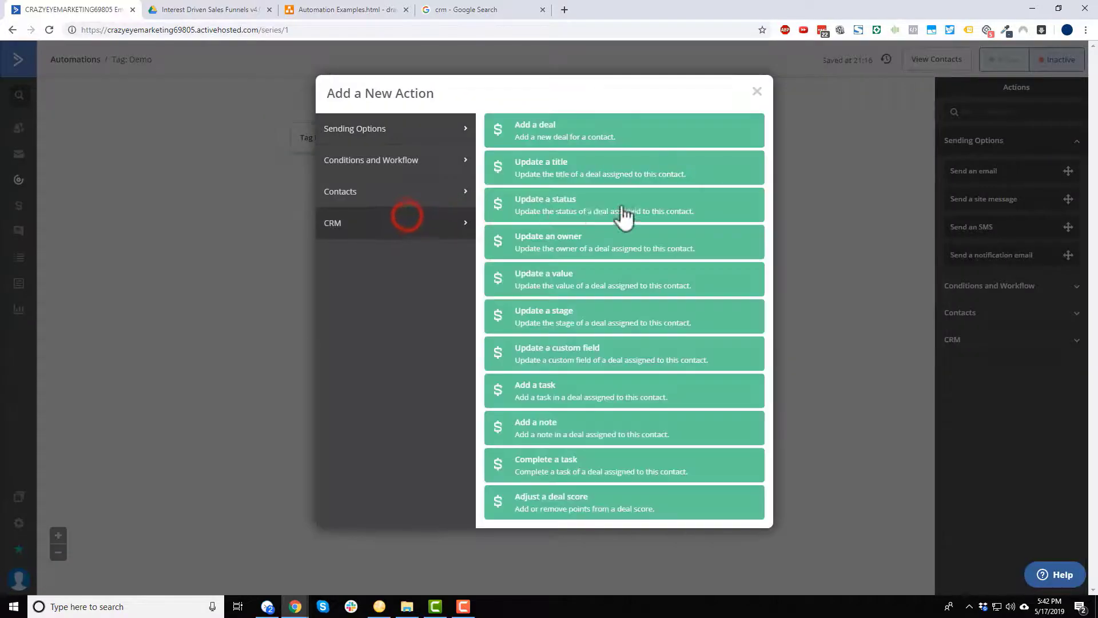
pyautogui.click(560, 133)
pyautogui.click(463, 190)
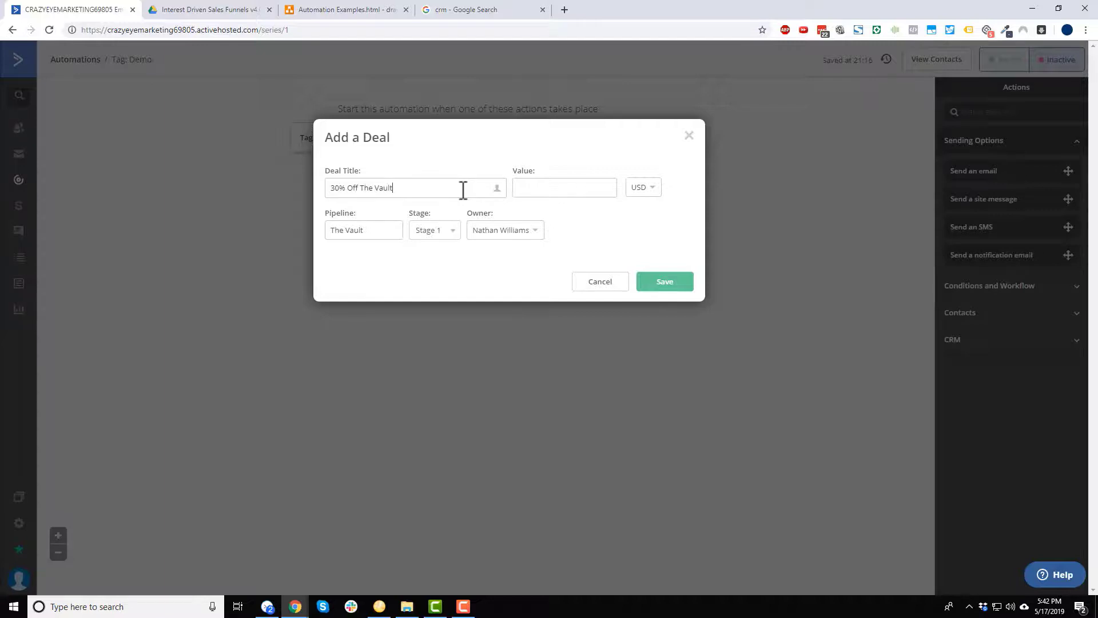
pyautogui.write('70')
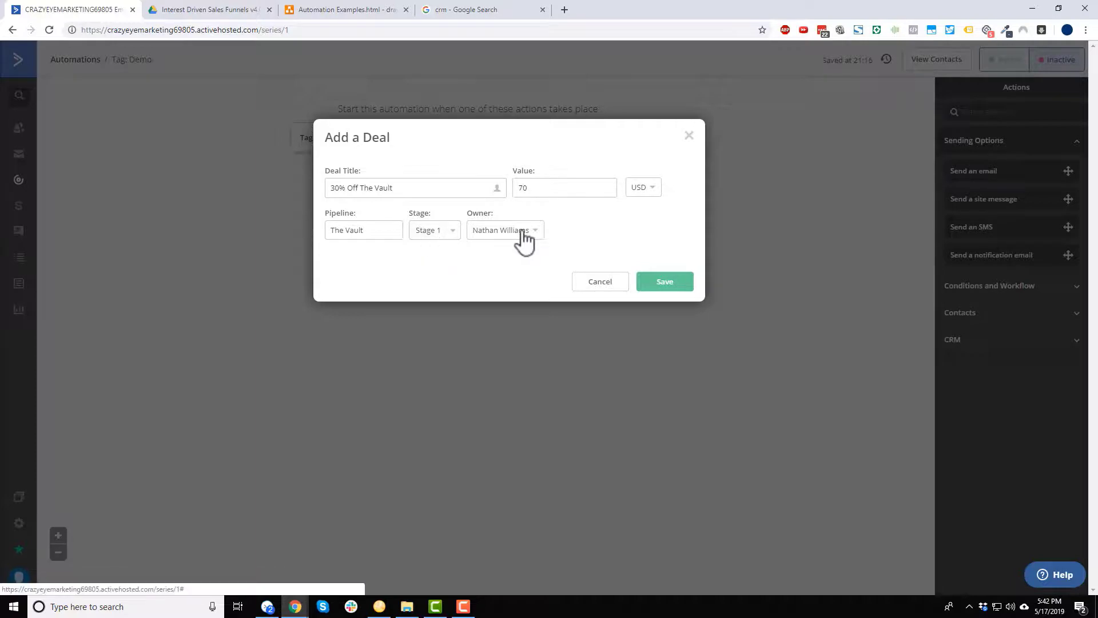
pyautogui.click(685, 284)
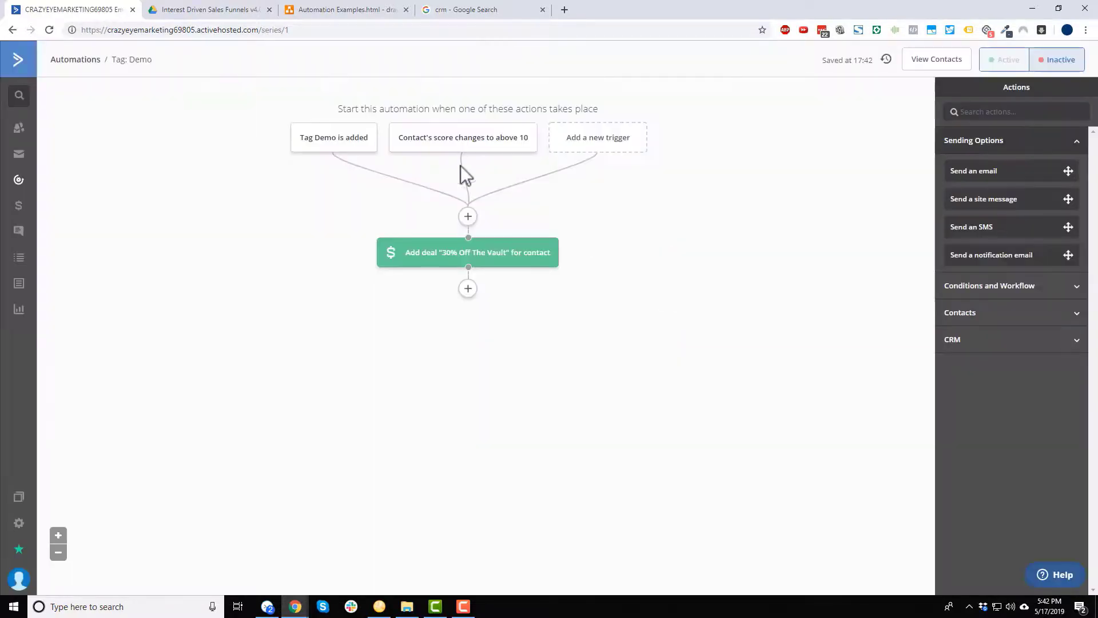
pyautogui.click(468, 288)
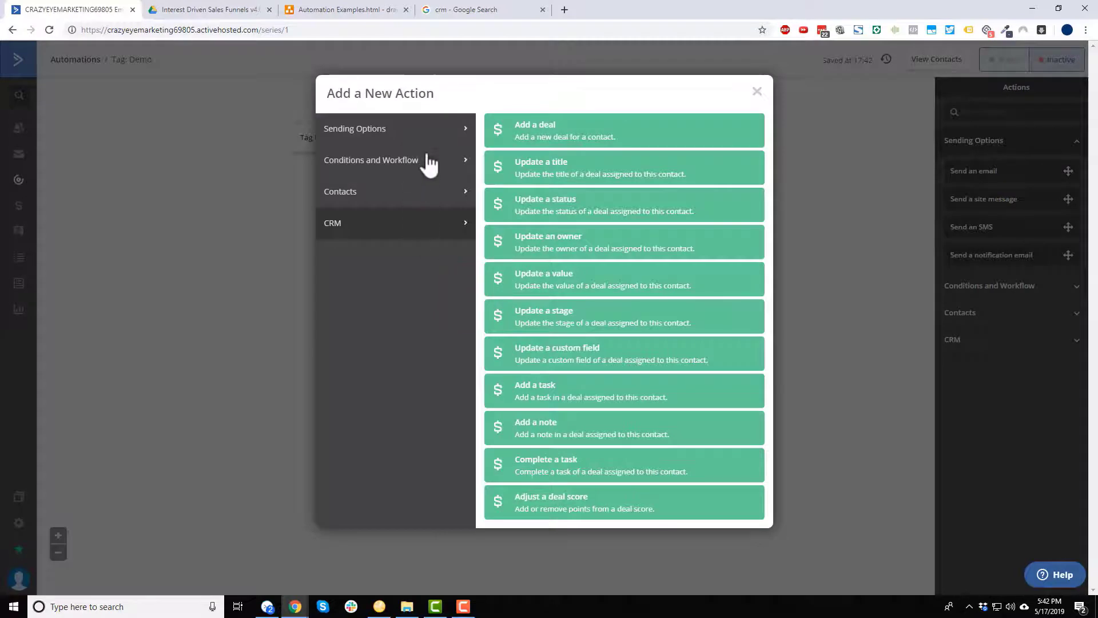
# Add a Wait step of 3 days after the deal action.
pyautogui.click(429, 165)
pyautogui.click(533, 129)
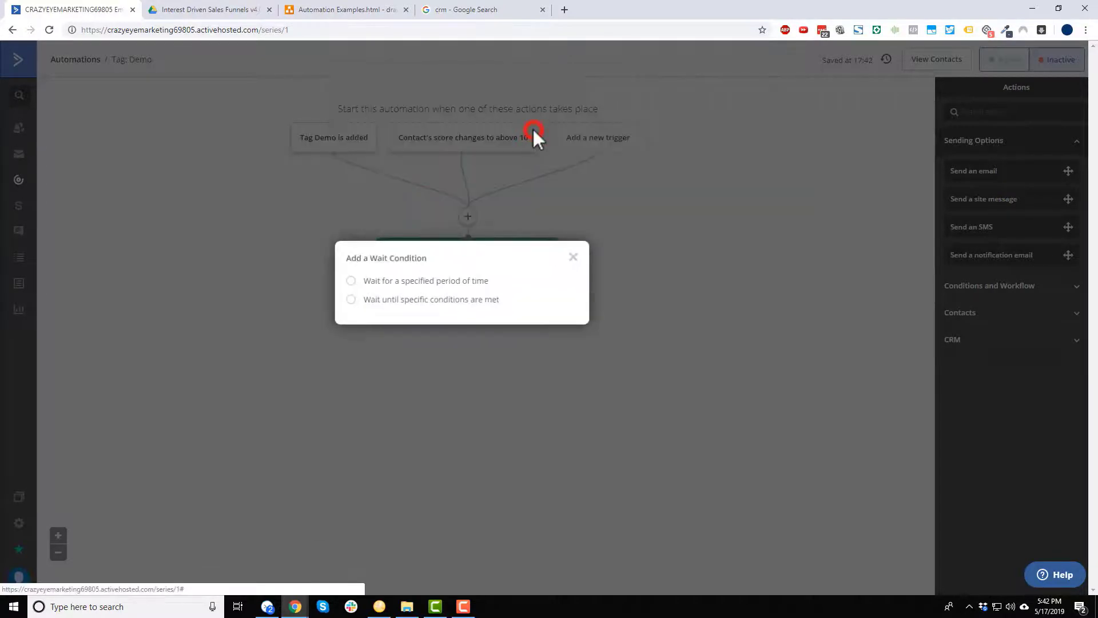
pyautogui.click(472, 281)
pyautogui.click(490, 289)
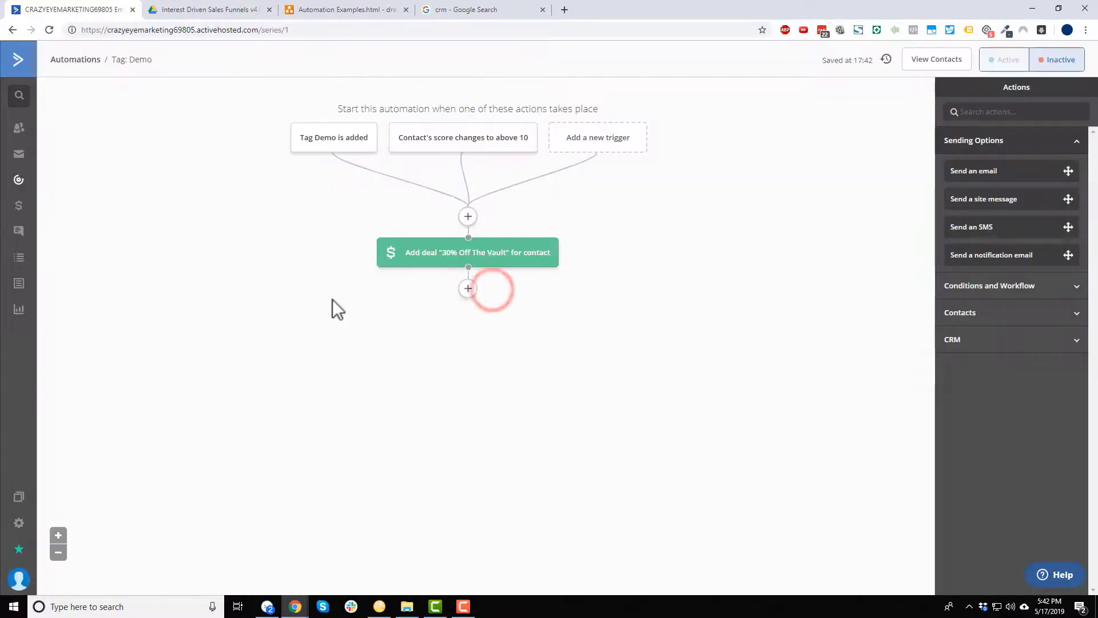
pyautogui.click(468, 288)
pyautogui.click(515, 118)
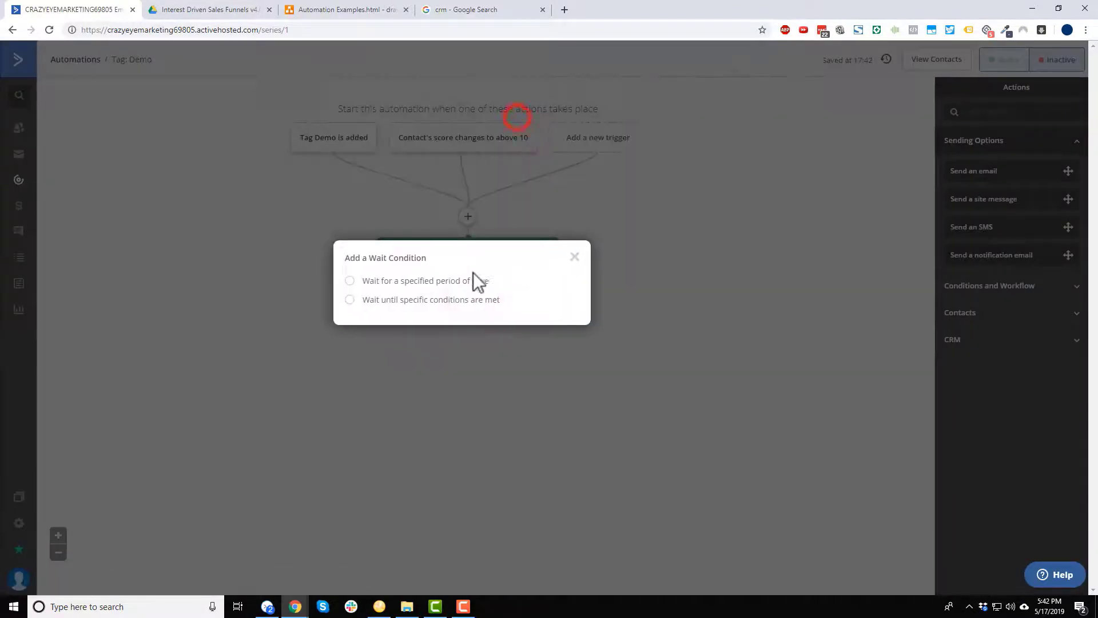
pyautogui.click(472, 280)
pyautogui.moveTo(480, 293); pyautogui.dragTo(418, 291)
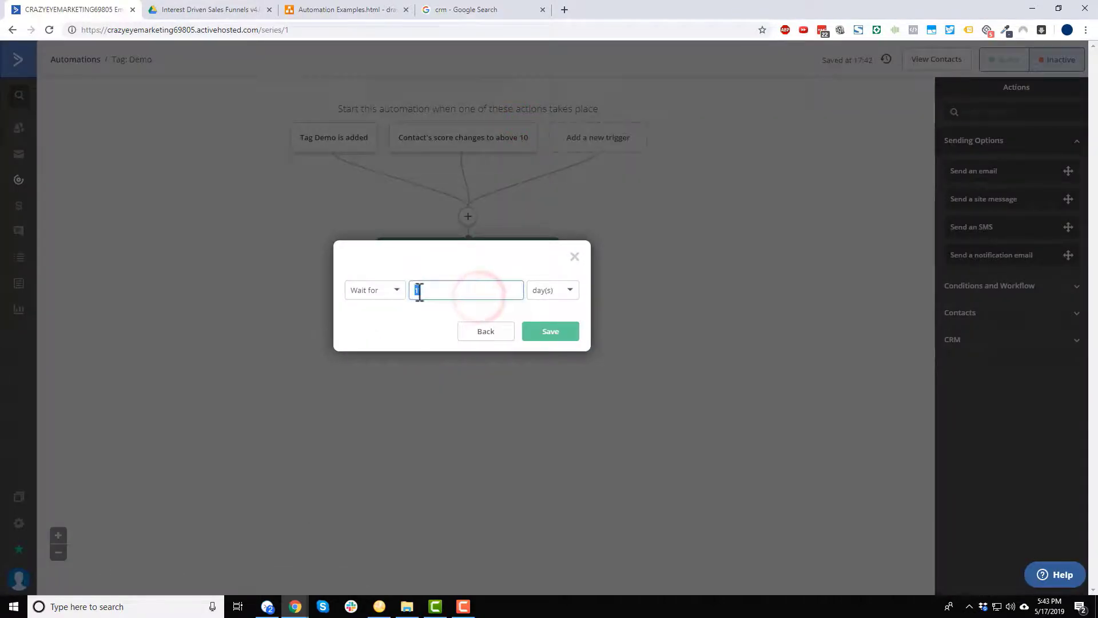
pyautogui.click(551, 336)
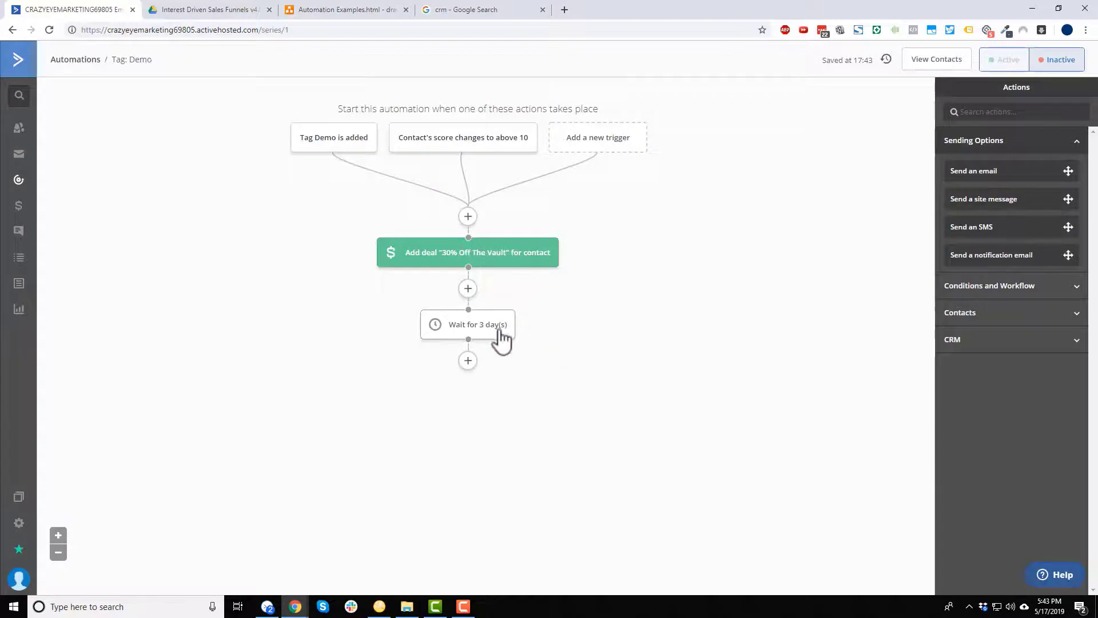
# Add an If/Else checking 'Has deal in stage' The Vault > Stage 1.
pyautogui.click(467, 360)
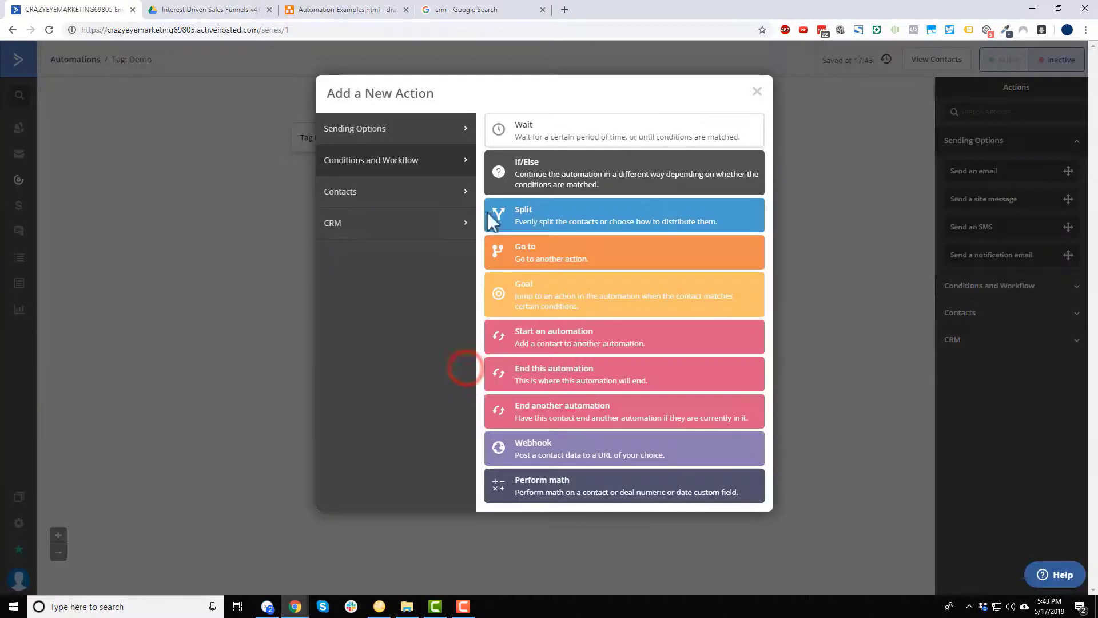
pyautogui.click(537, 166)
pyautogui.click(466, 149)
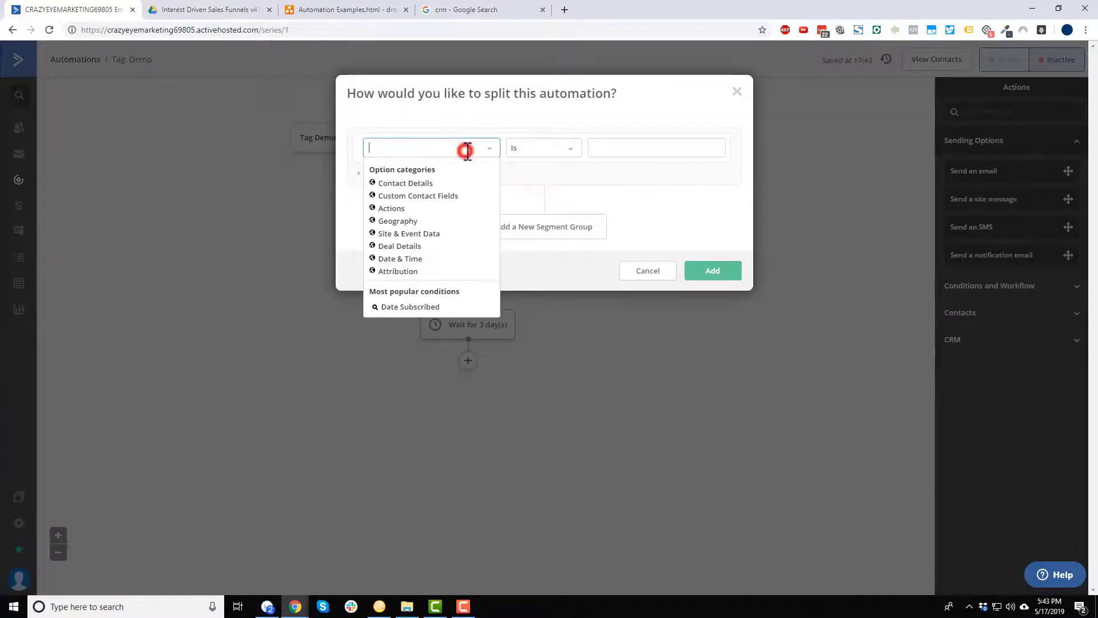
pyautogui.click(401, 246)
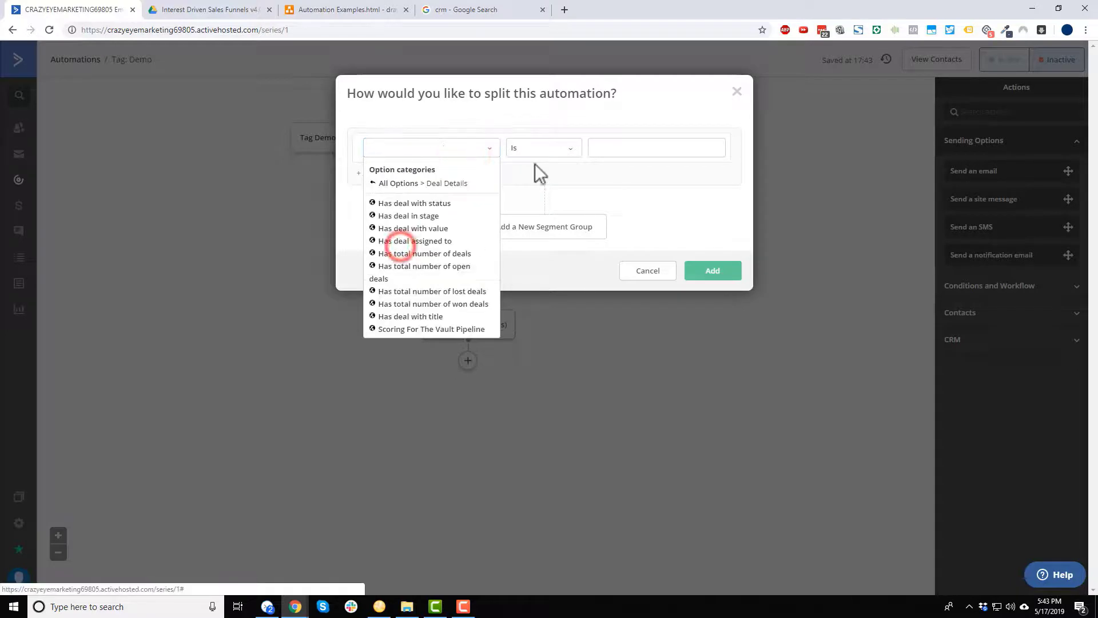
pyautogui.click(426, 220)
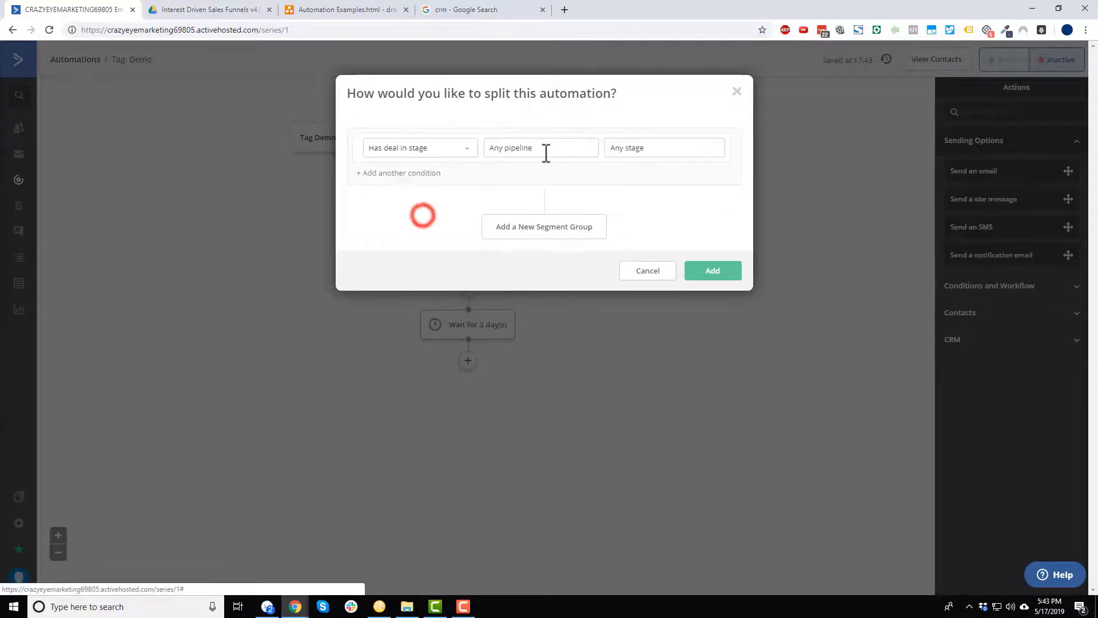
pyautogui.click(544, 151)
pyautogui.click(517, 178)
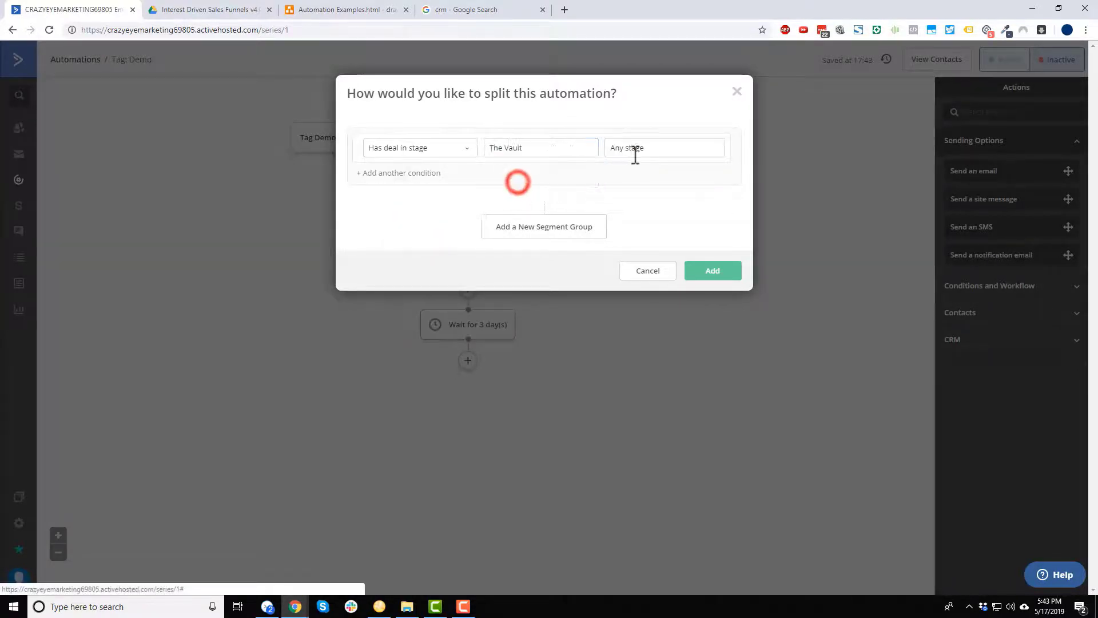
pyautogui.click(632, 150)
pyautogui.click(633, 178)
pyautogui.click(724, 278)
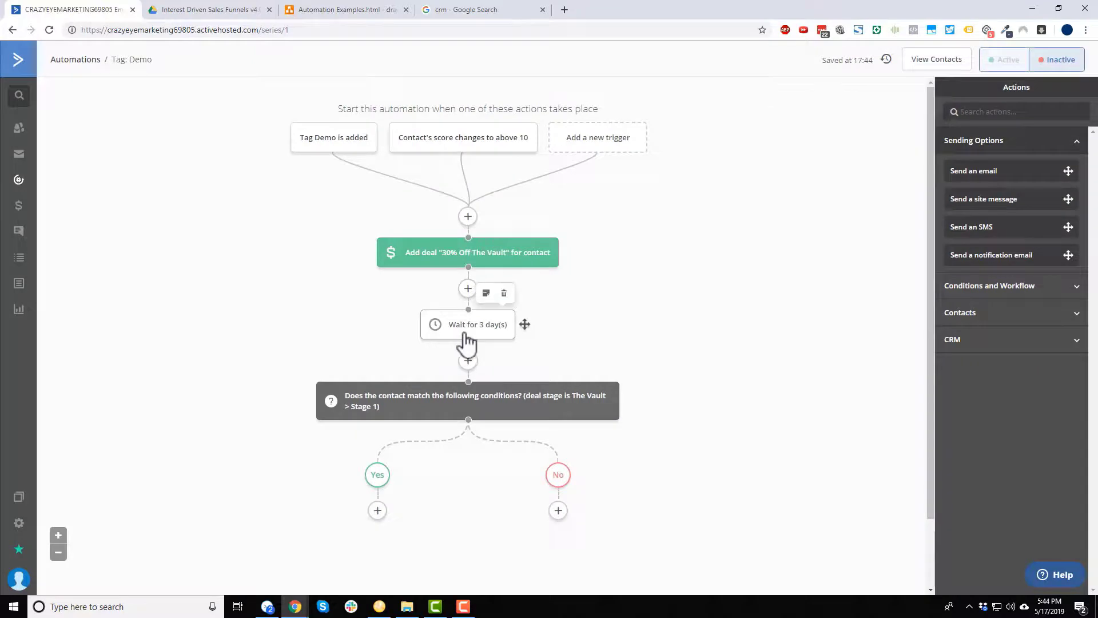
pyautogui.scroll(-1, 456, 377)
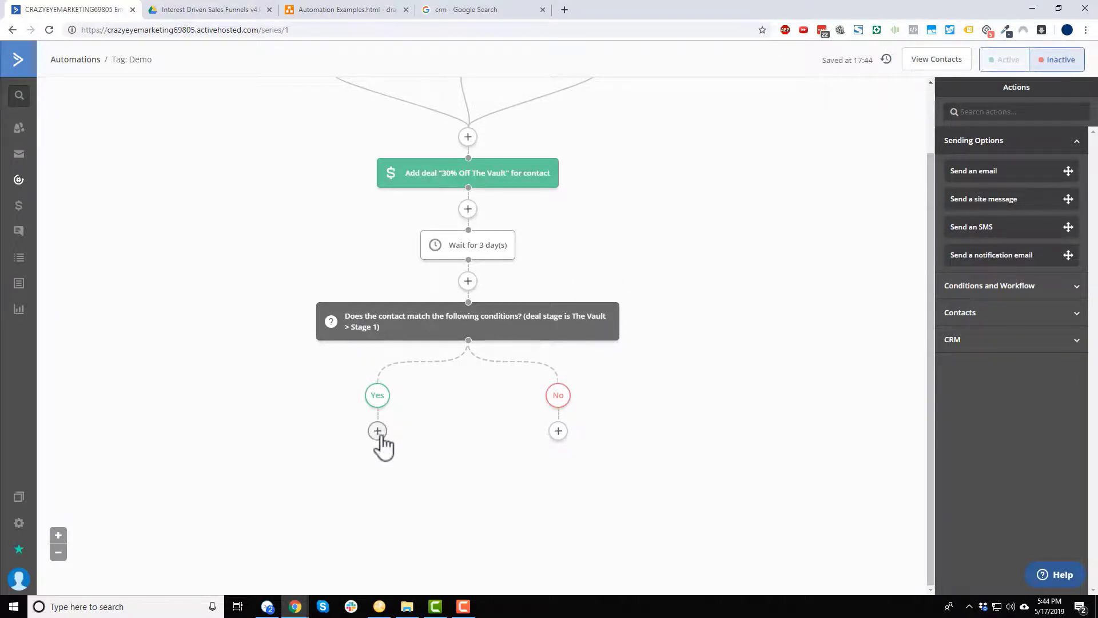
pyautogui.click(377, 431)
# Add an 'Update a stage' action moving the most recent Vault deal to Stage 2.
pyautogui.click(389, 220)
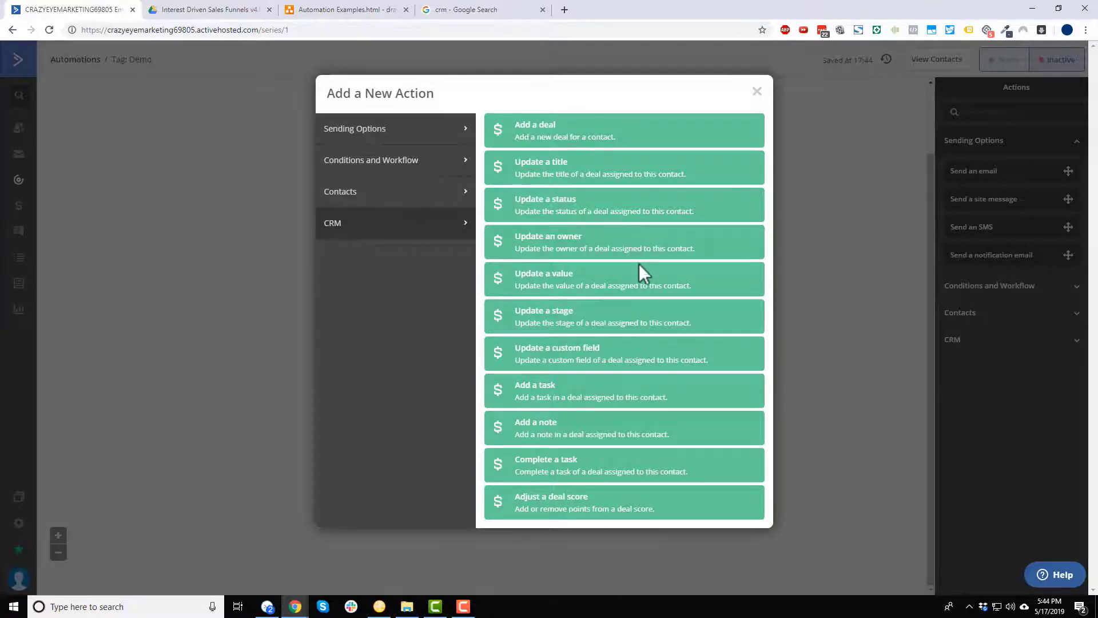
pyautogui.click(563, 323)
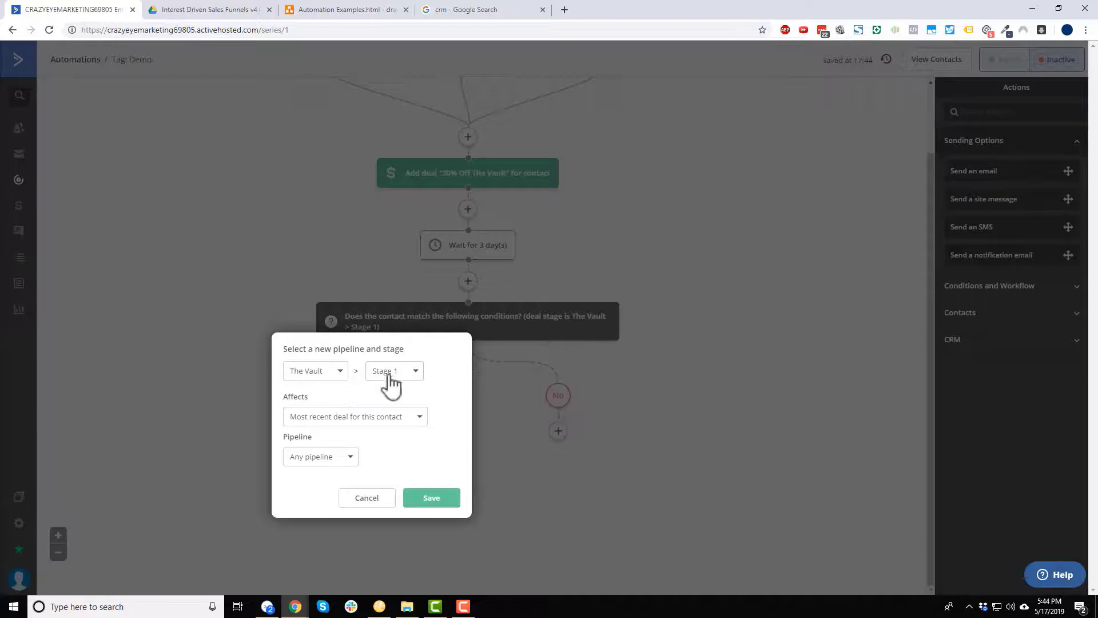
pyautogui.click(400, 373)
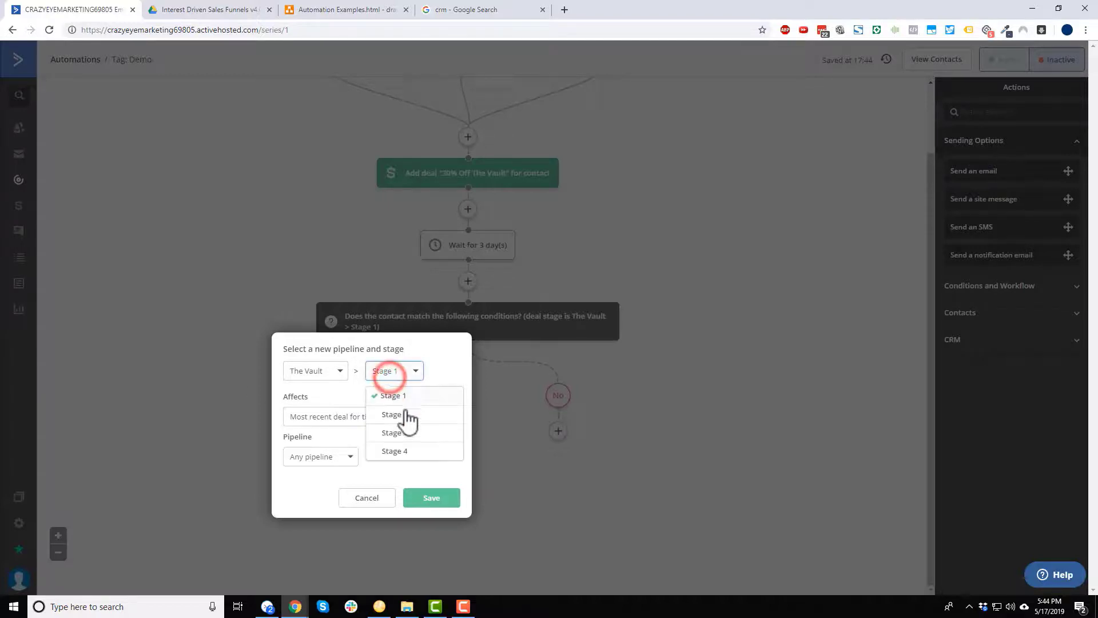
pyautogui.click(403, 412)
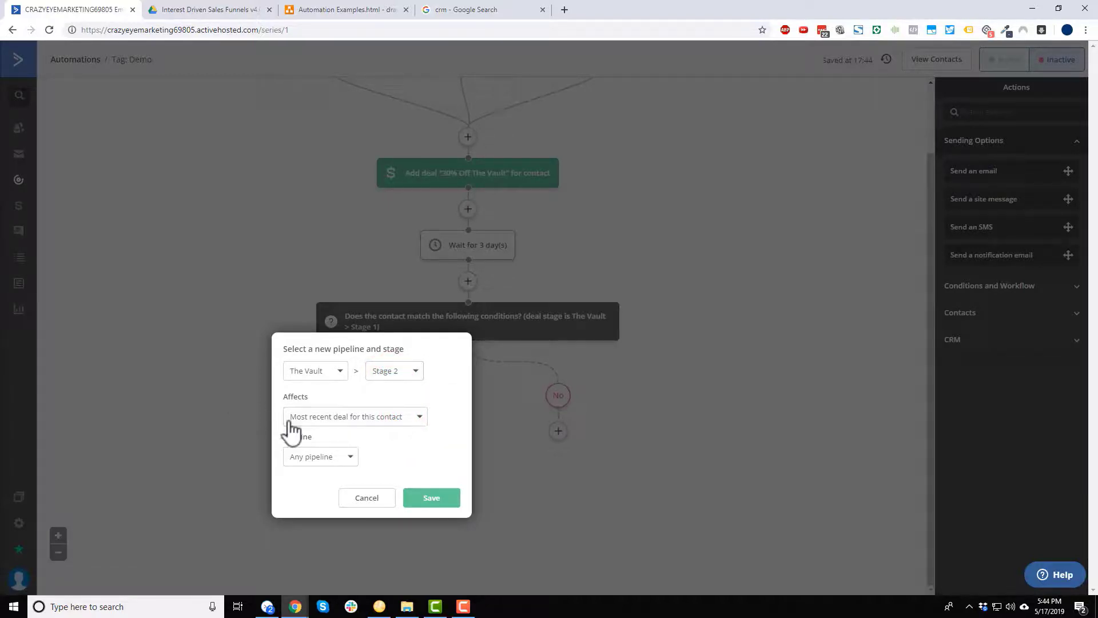
pyautogui.click(369, 417)
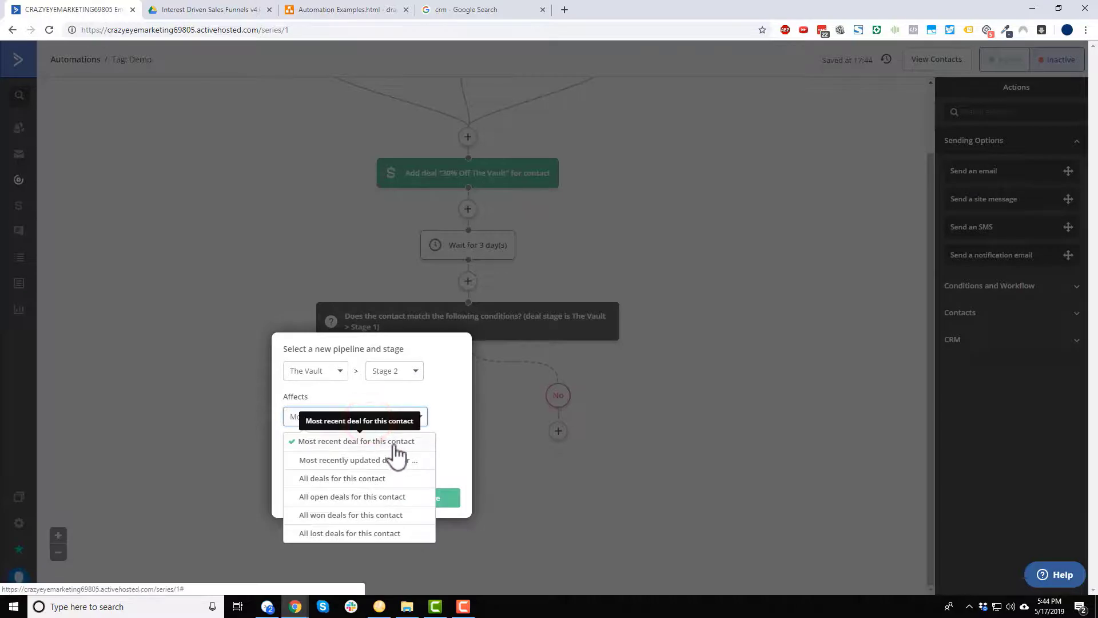
pyautogui.click(394, 443)
pyautogui.click(338, 456)
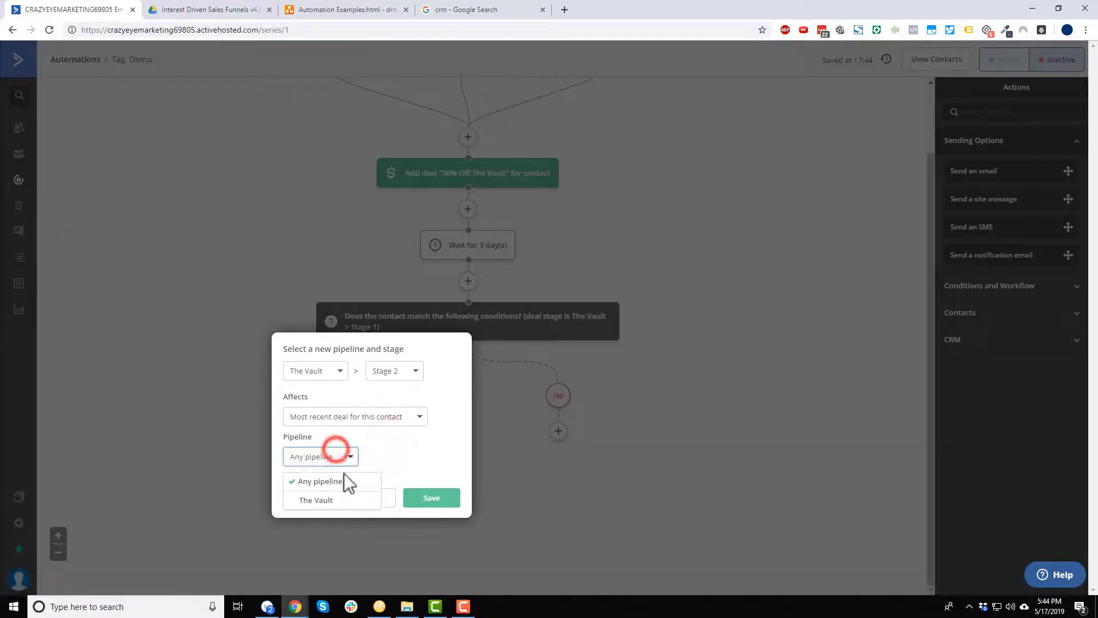
pyautogui.click(316, 503)
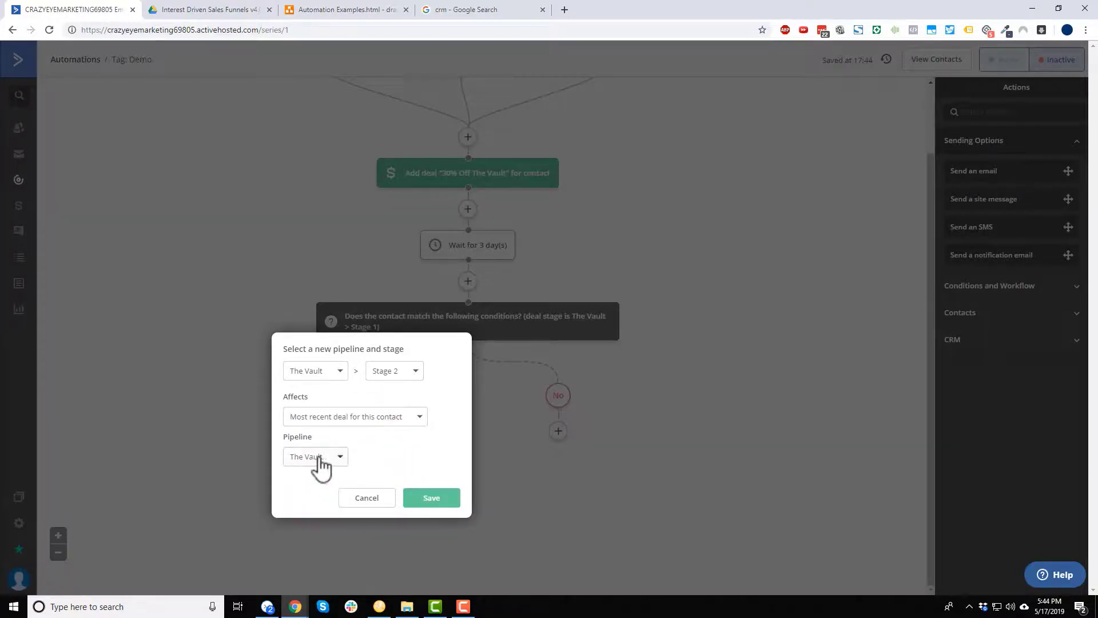
pyautogui.click(444, 504)
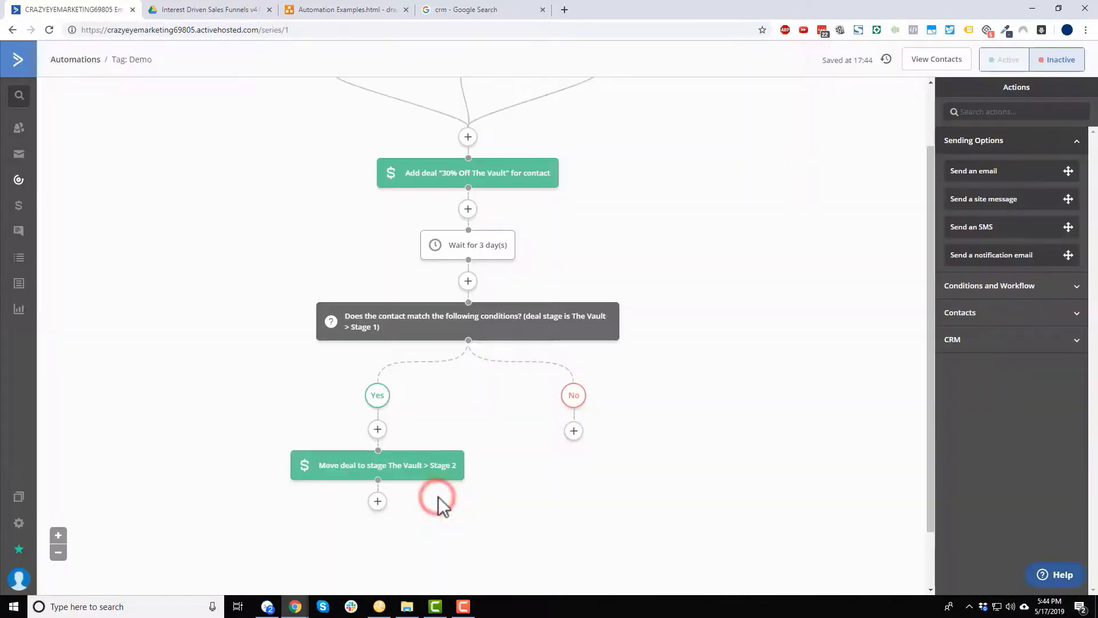
pyautogui.moveTo(370, 313)
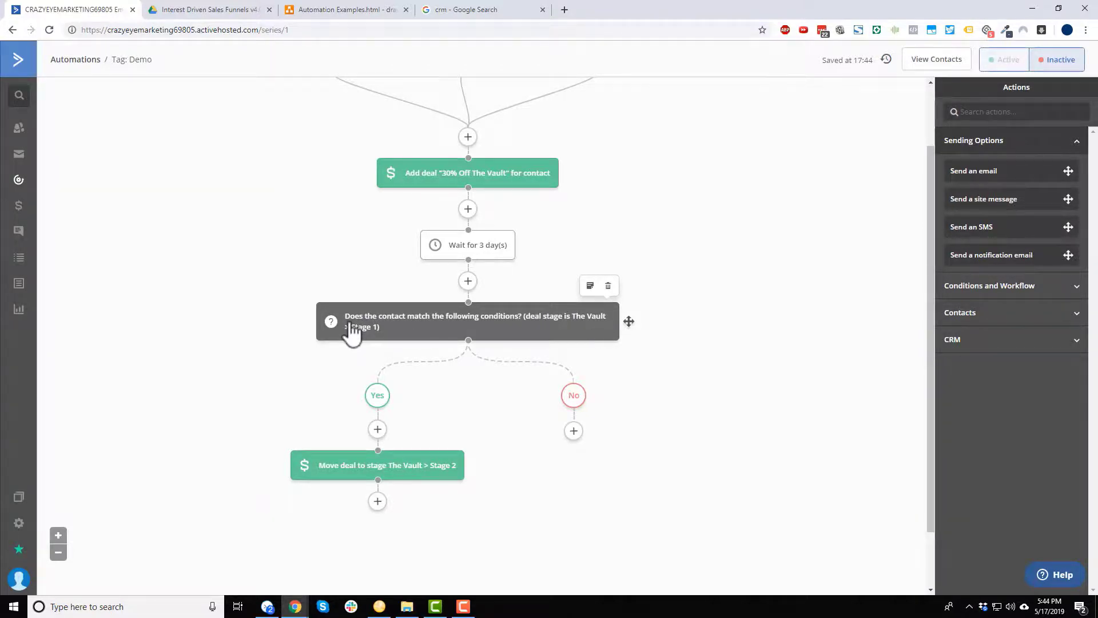
pyautogui.scroll(-1, 342, 353)
pyautogui.moveTo(361, 403)
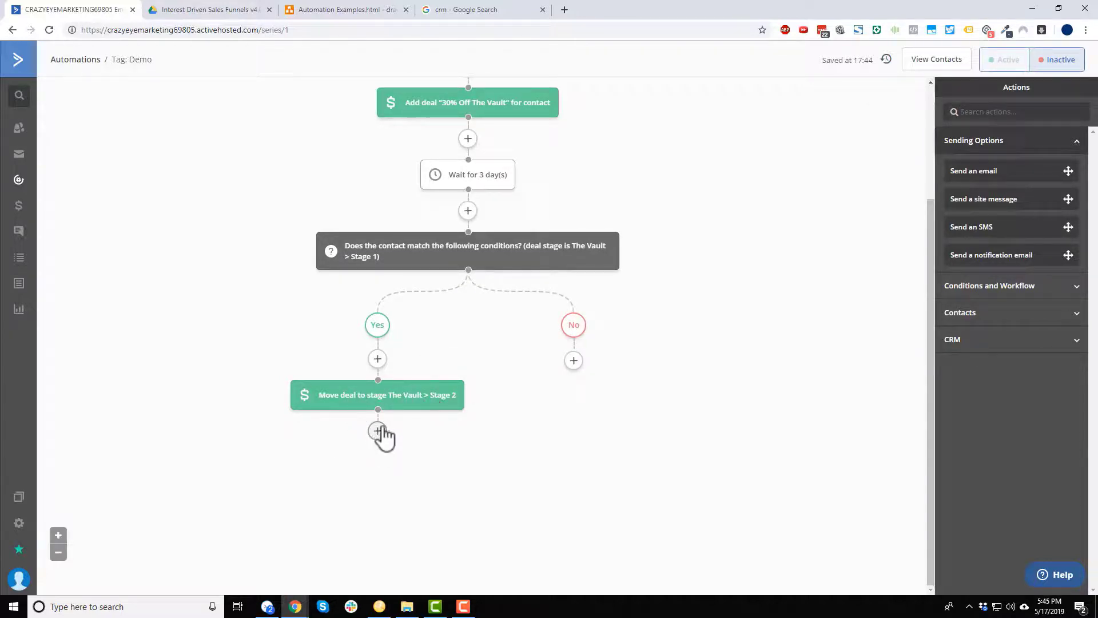
# After the Stage 2 move, add an If/Else checking 'Has deal in stage' The Vault > Stage 2.
pyautogui.click(376, 430)
pyautogui.click(412, 129)
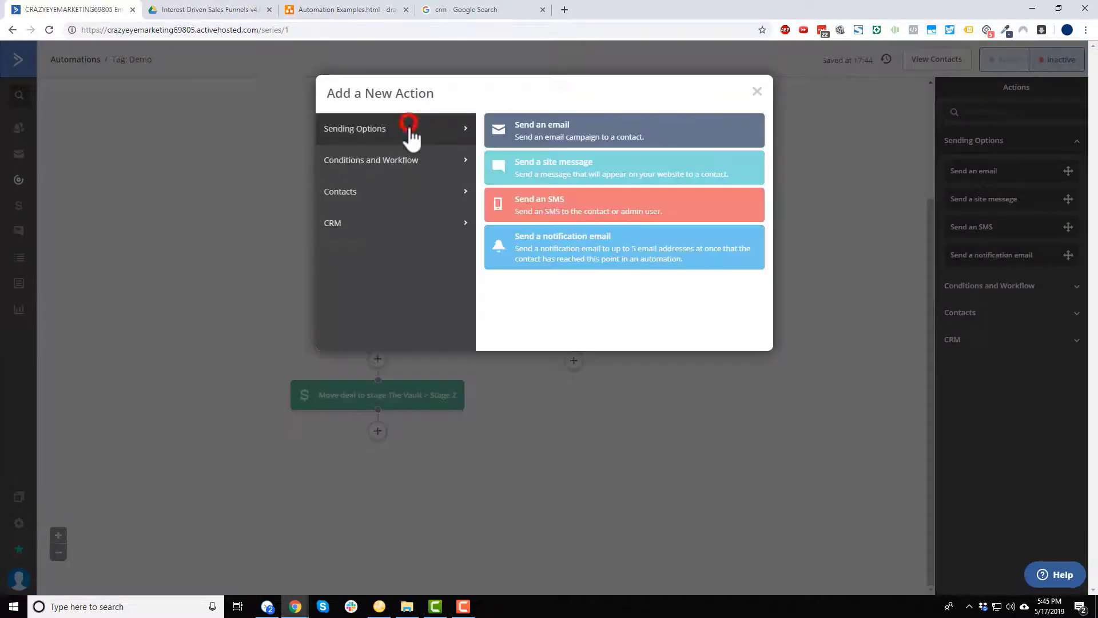
pyautogui.click(412, 159)
pyautogui.click(575, 172)
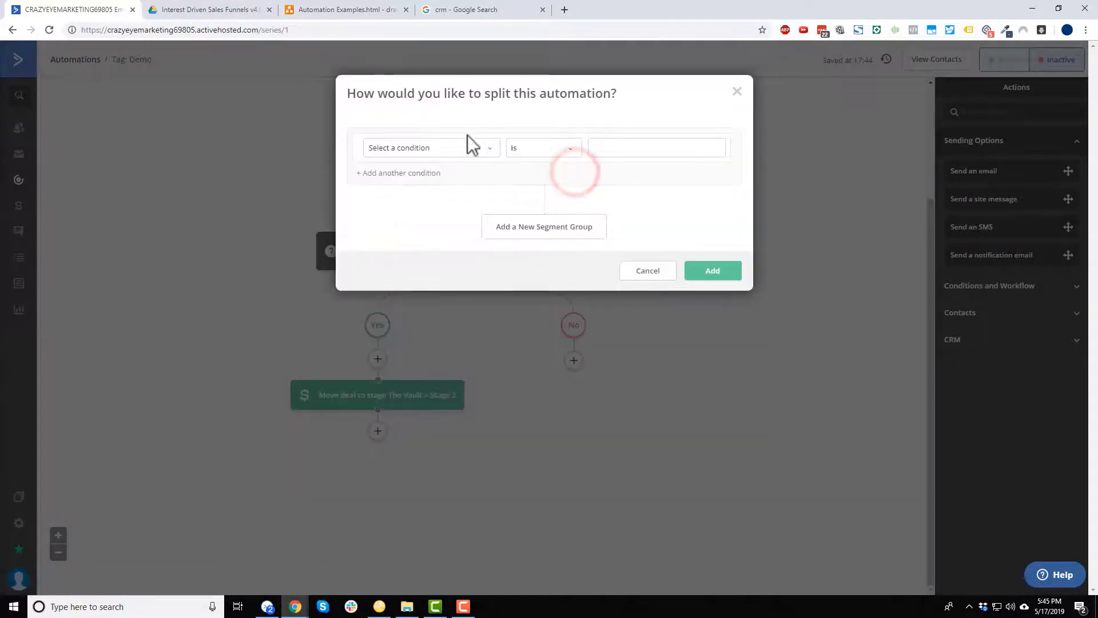
pyautogui.click(467, 147)
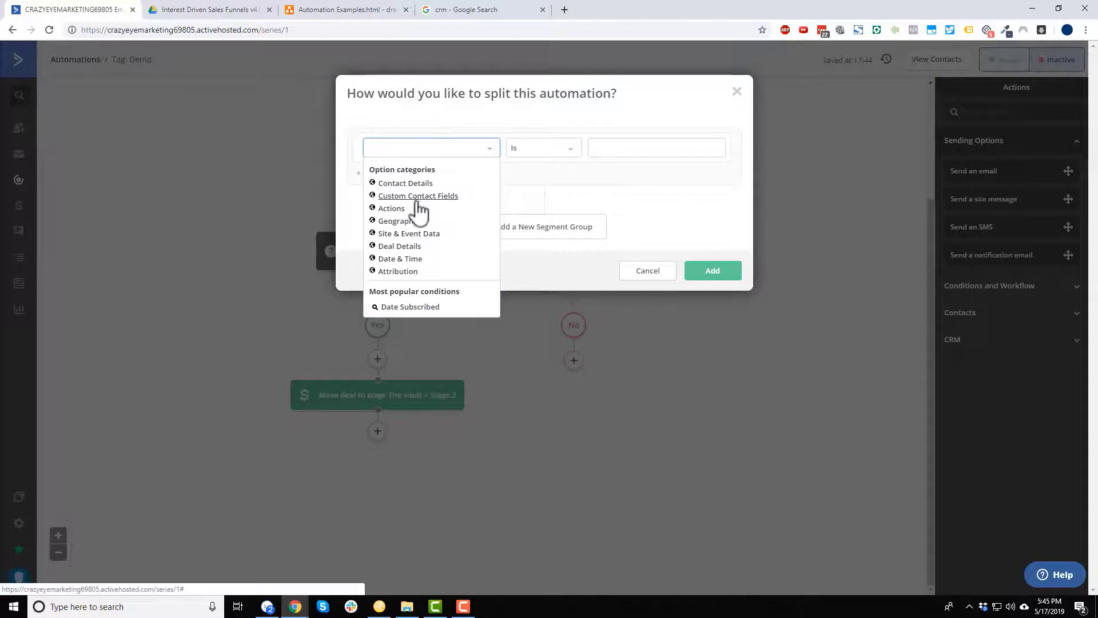
pyautogui.click(401, 247)
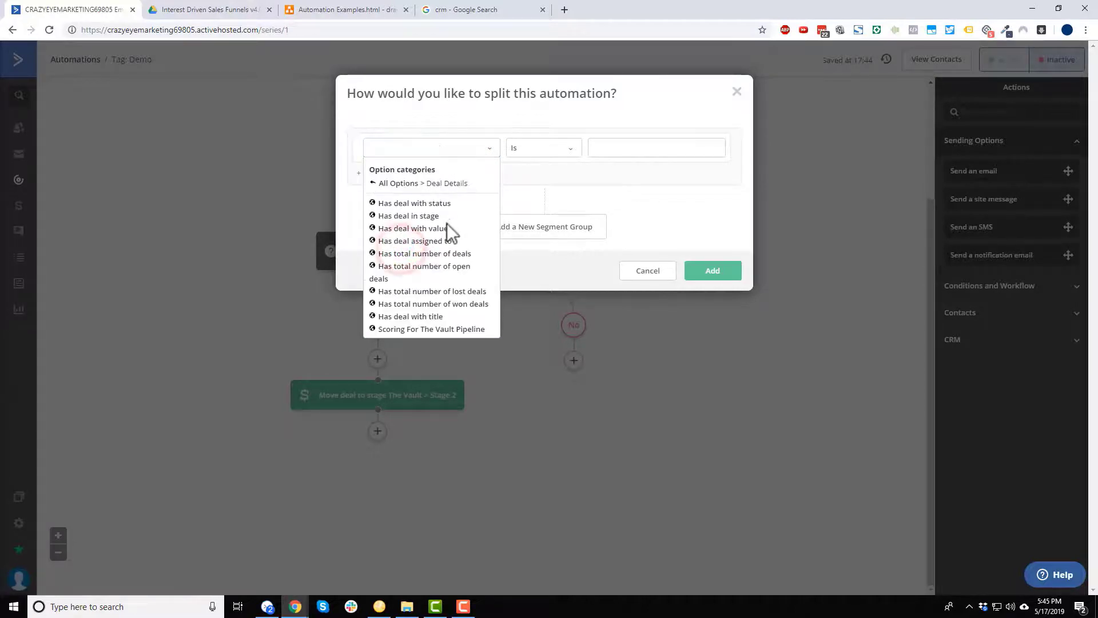
pyautogui.click(426, 216)
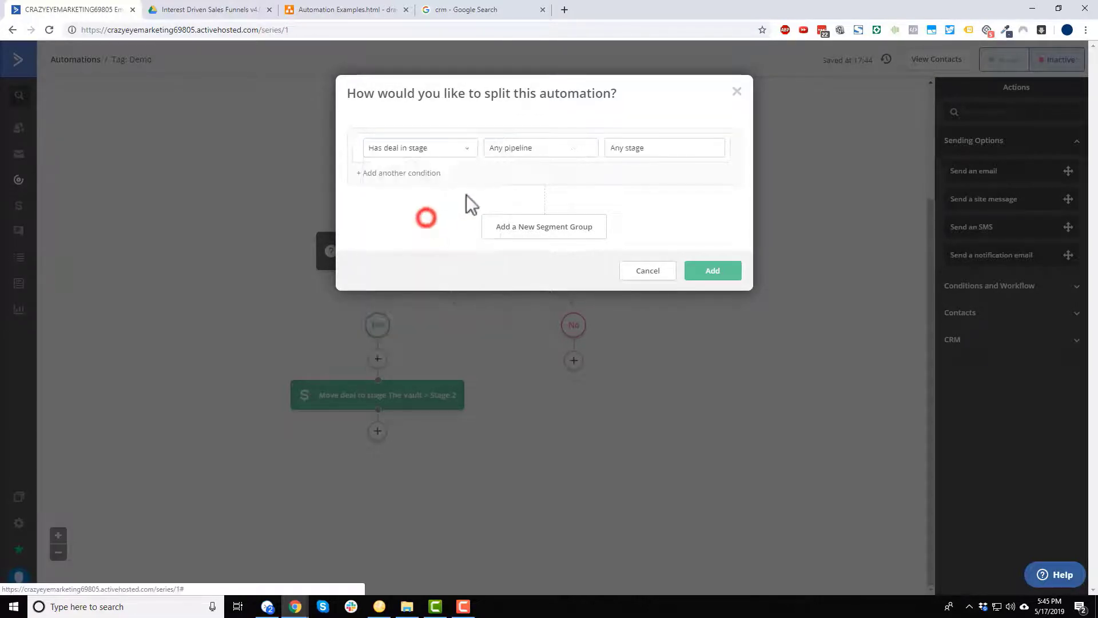
pyautogui.click(534, 148)
pyautogui.click(516, 177)
pyautogui.click(658, 147)
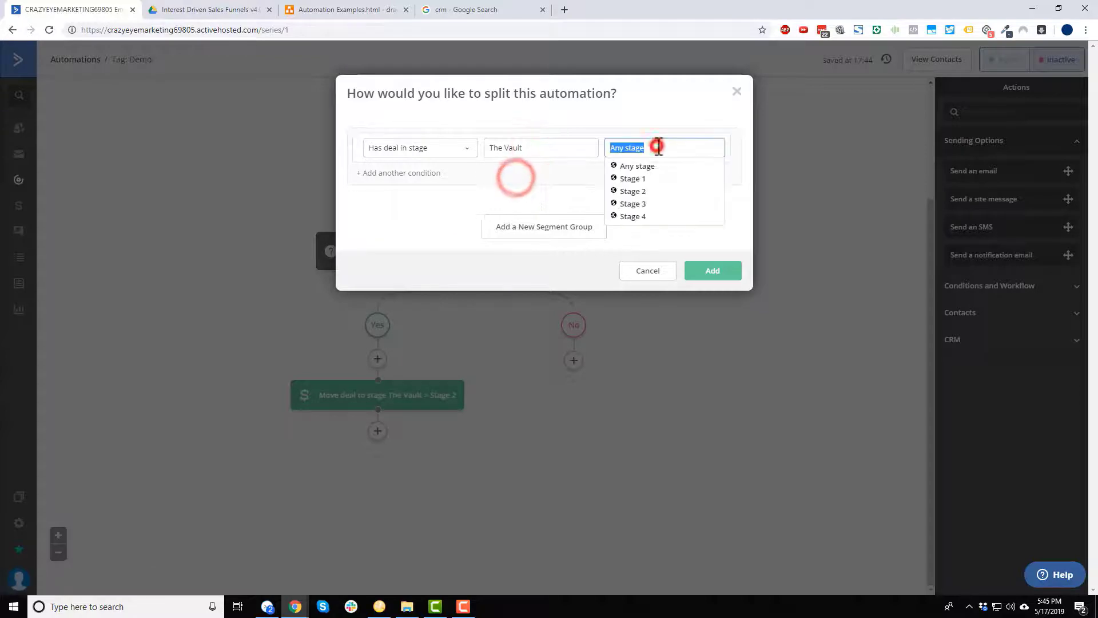
pyautogui.click(635, 190)
pyautogui.click(708, 271)
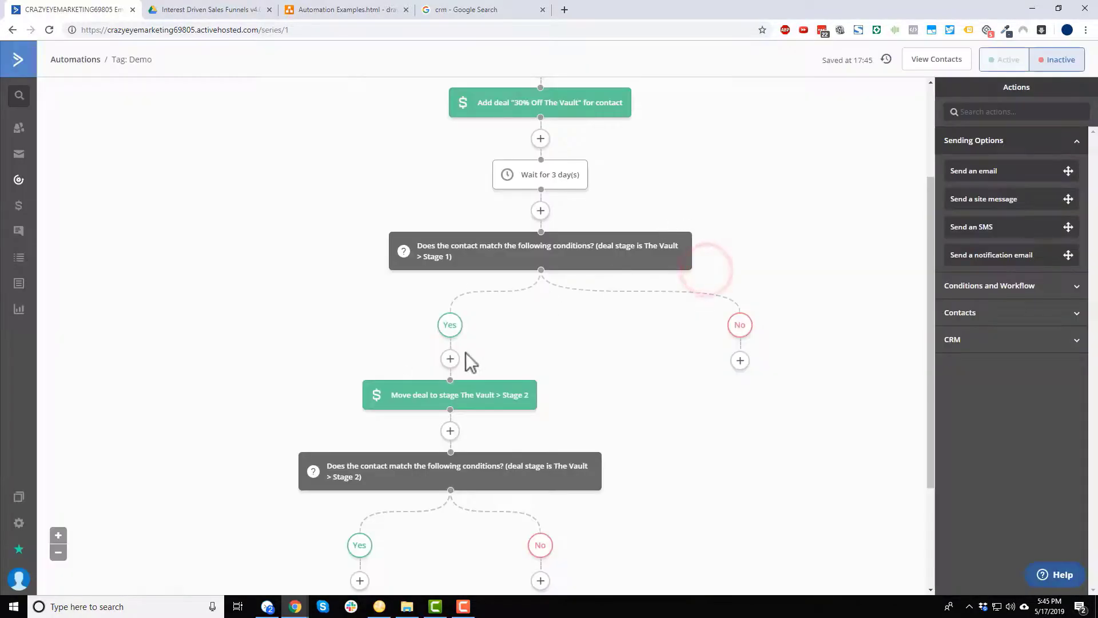
# Begin inserting a Wait step between the Stage 2 move and its If/Else check.
pyautogui.scroll(-3, 435, 350)
pyautogui.moveTo(529, 322)
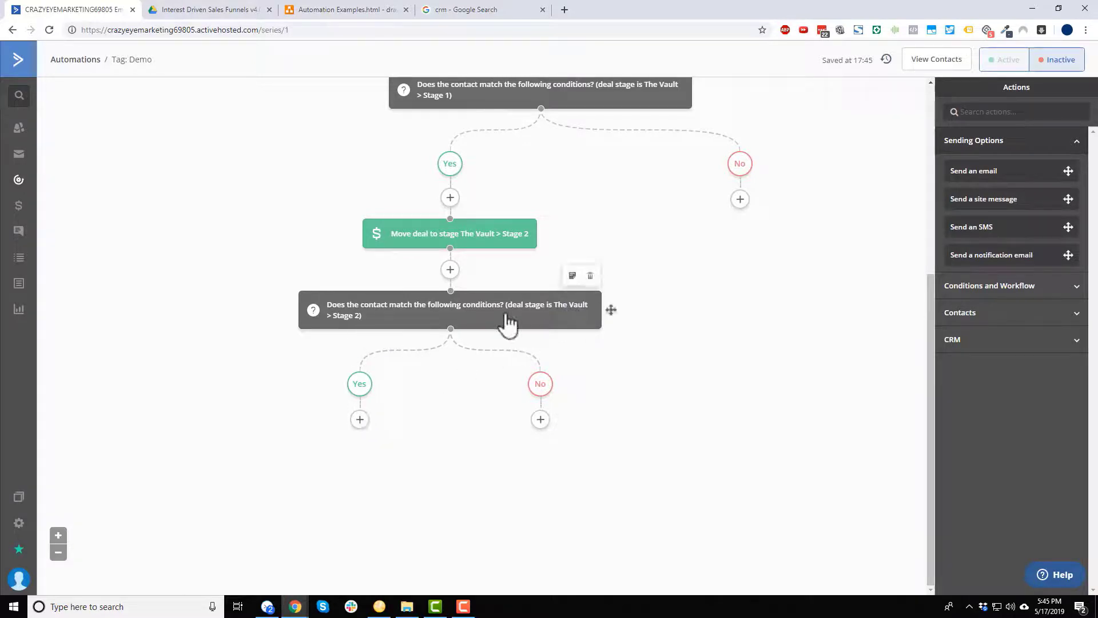
pyautogui.click(450, 269)
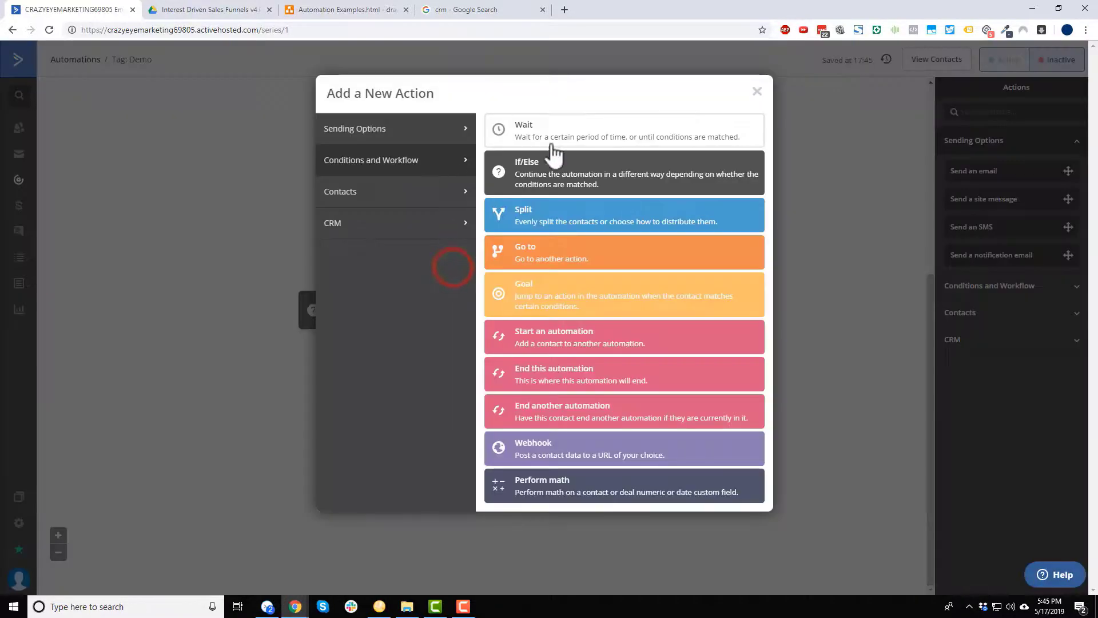
pyautogui.click(549, 139)
# Set the inserted wait to 3 days and save it.
pyautogui.click(383, 259)
pyautogui.doubleClick(454, 272)
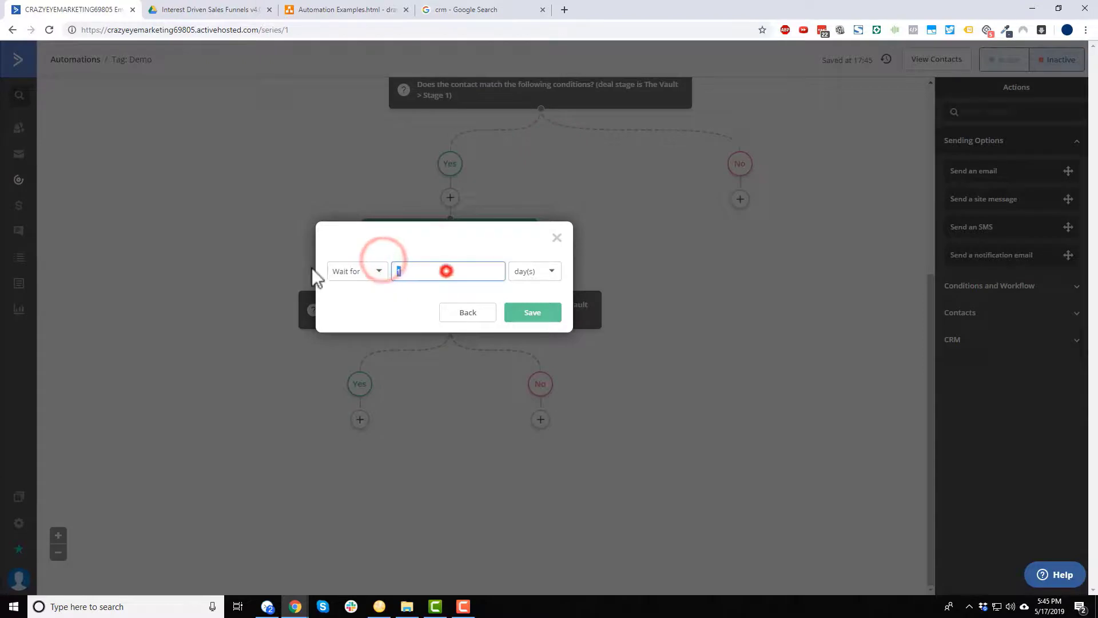
pyautogui.write('3')
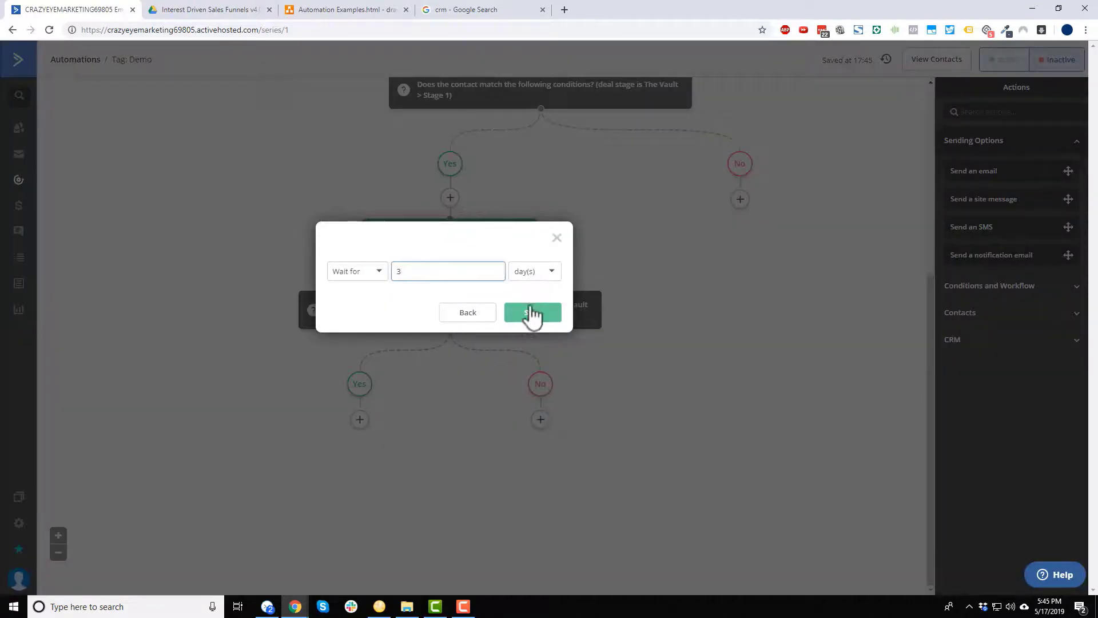
pyautogui.click(531, 312)
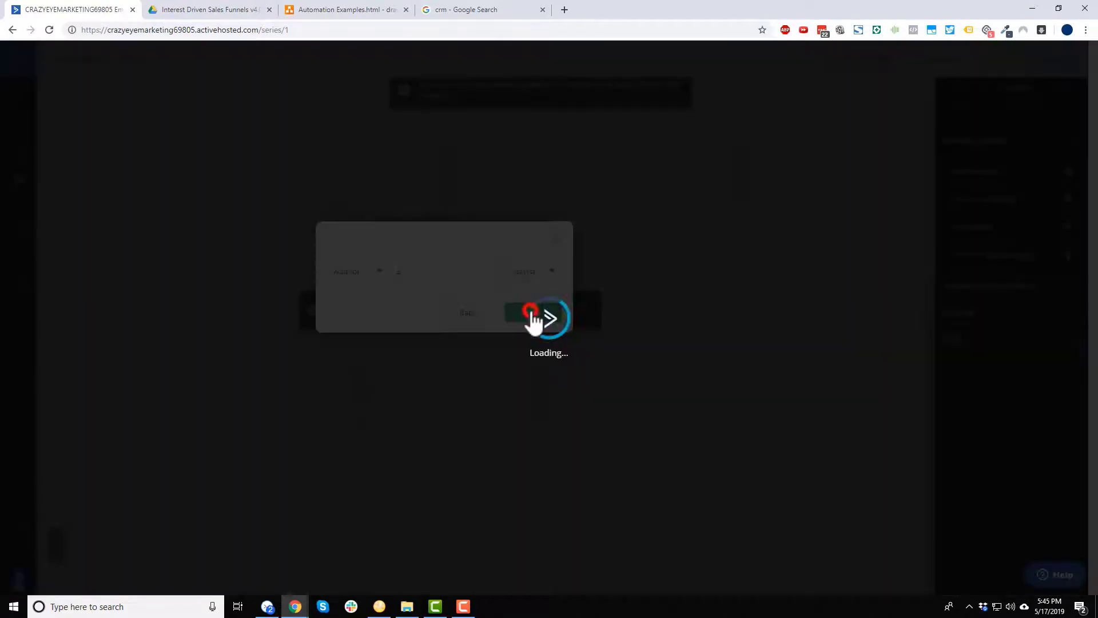
pyautogui.scroll(-1, 486, 203)
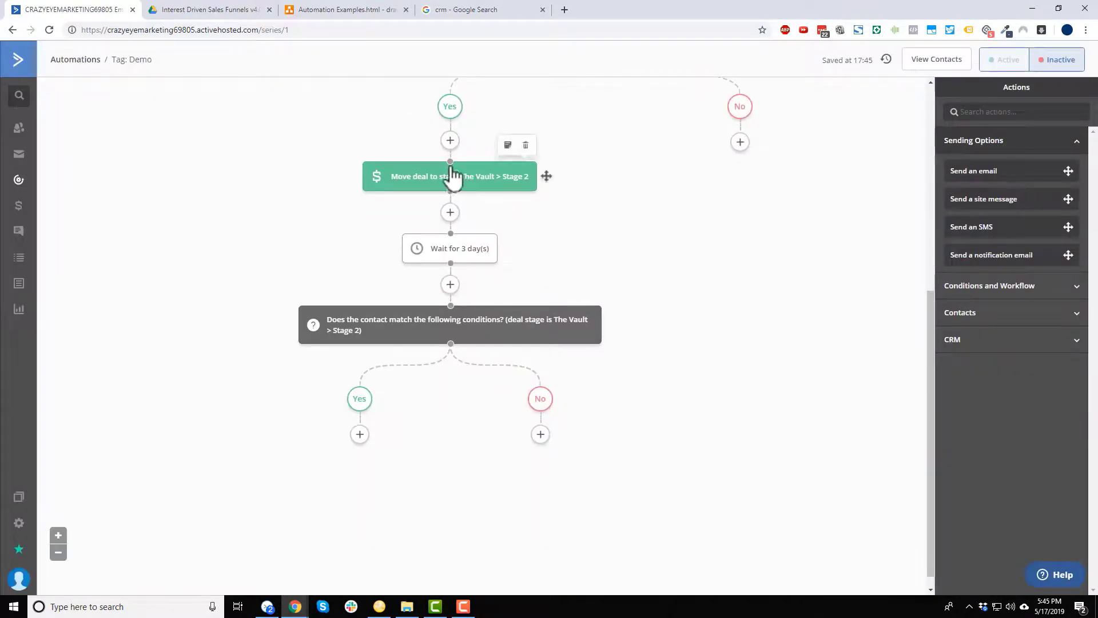
pyautogui.scroll(-1, 466, 286)
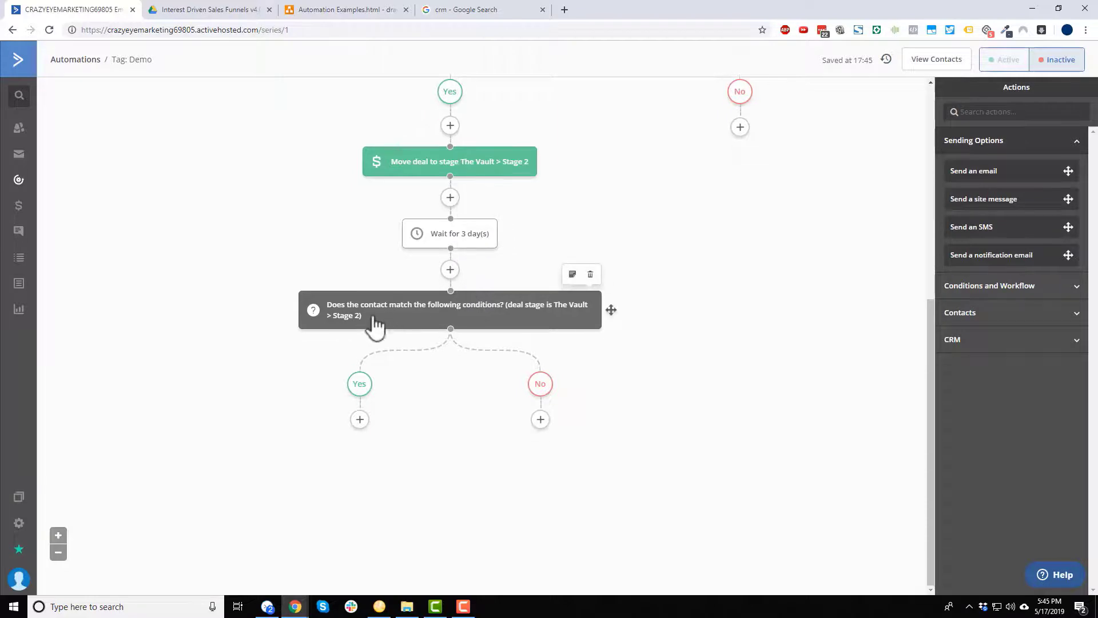
# On the Stage 2 check's Yes branch, move the deal to The Vault Stage 3.
pyautogui.click(359, 420)
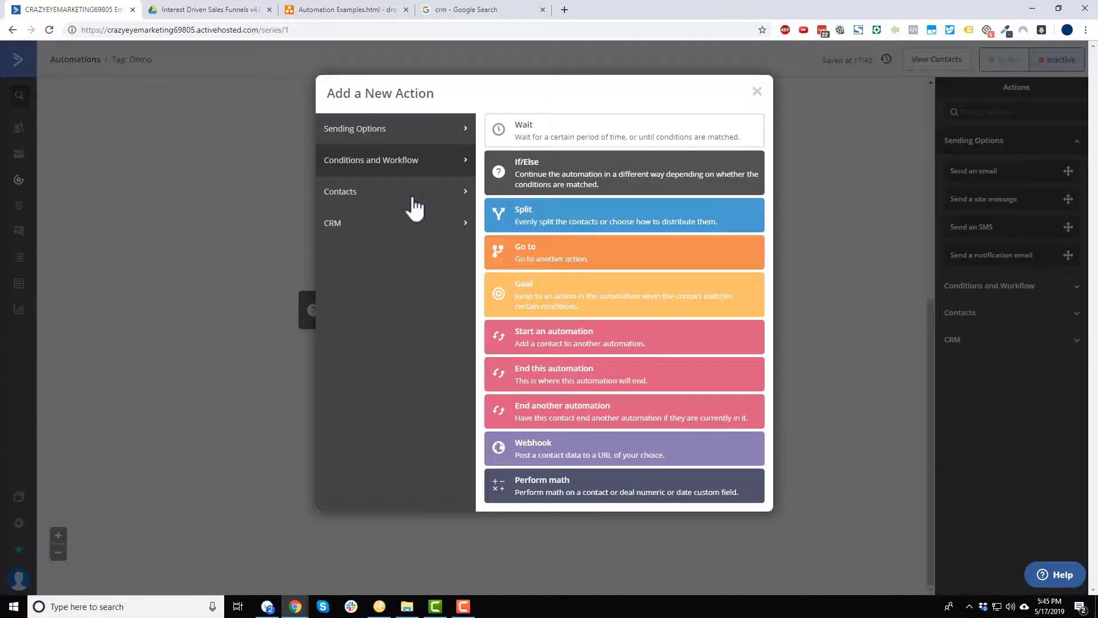
pyautogui.click(411, 197)
pyautogui.click(412, 226)
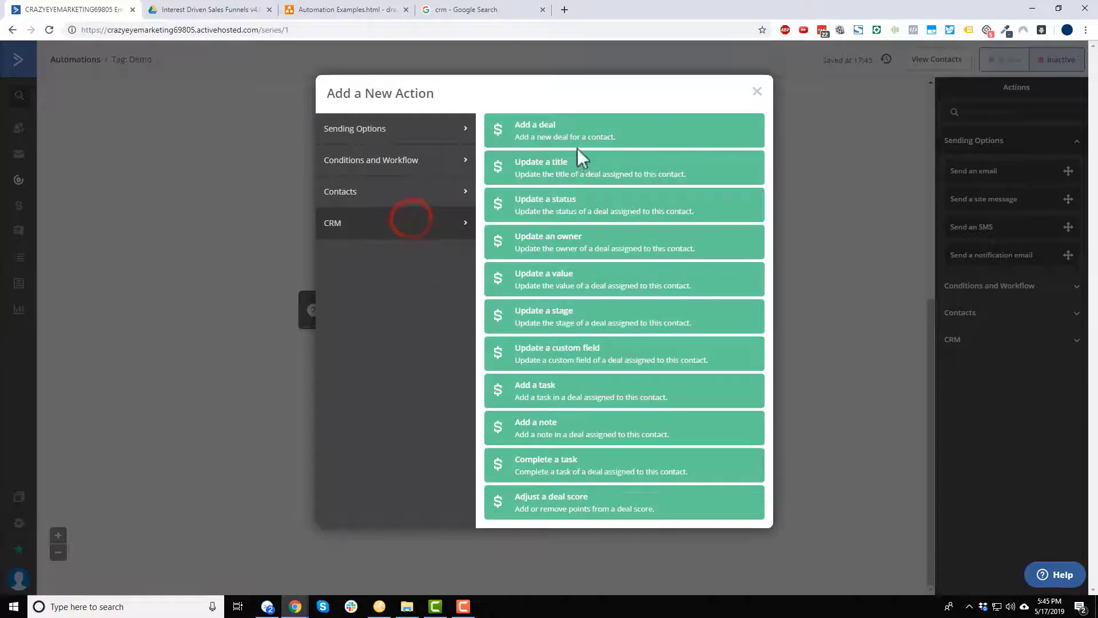
pyautogui.click(575, 324)
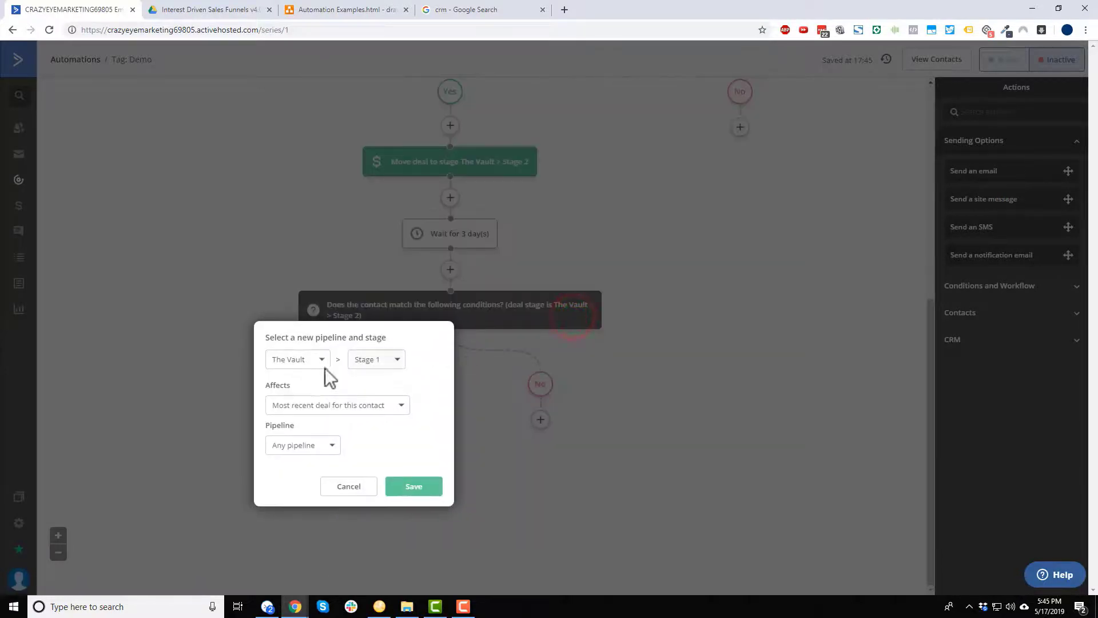
pyautogui.click(303, 359)
pyautogui.click(361, 360)
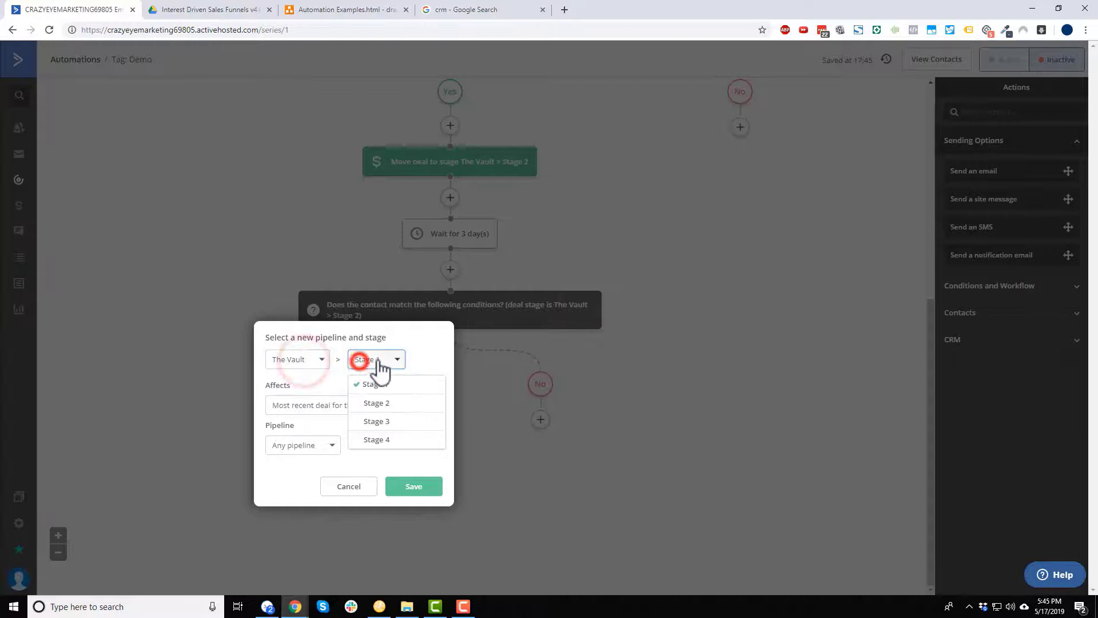
pyautogui.click(380, 423)
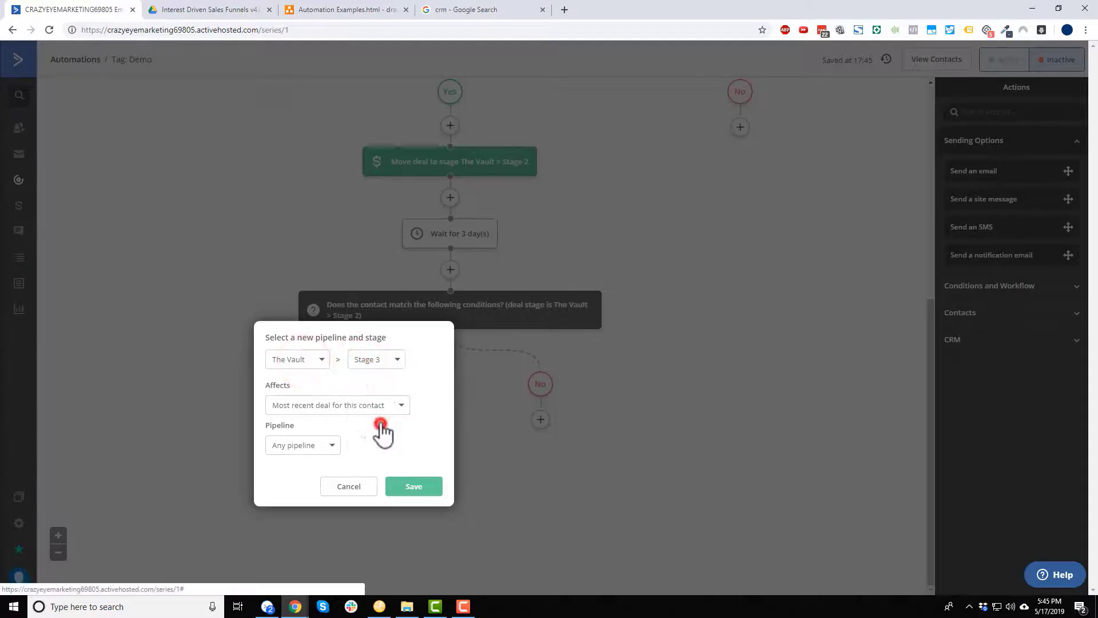
pyautogui.click(324, 452)
pyautogui.click(311, 488)
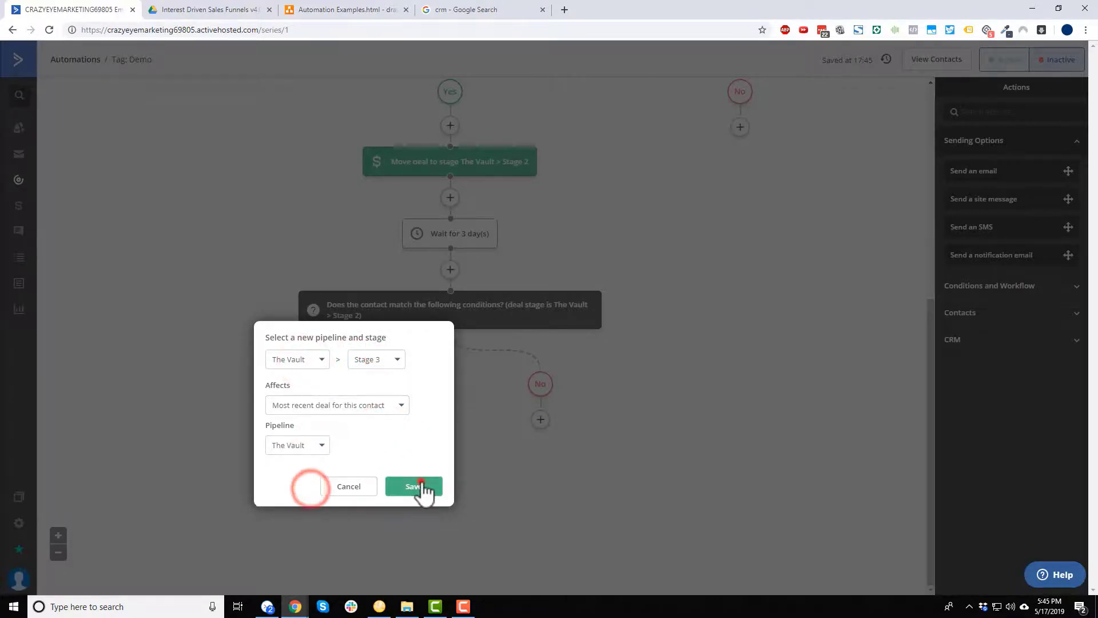
pyautogui.click(423, 486)
pyautogui.scroll(-2, 670, 420)
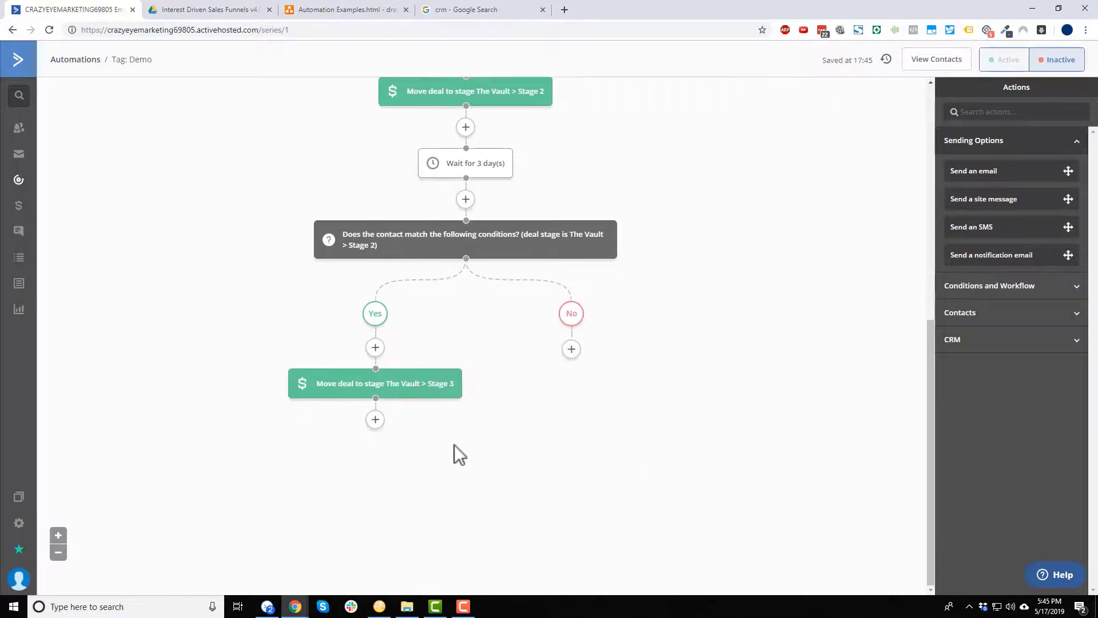
pyautogui.click(375, 419)
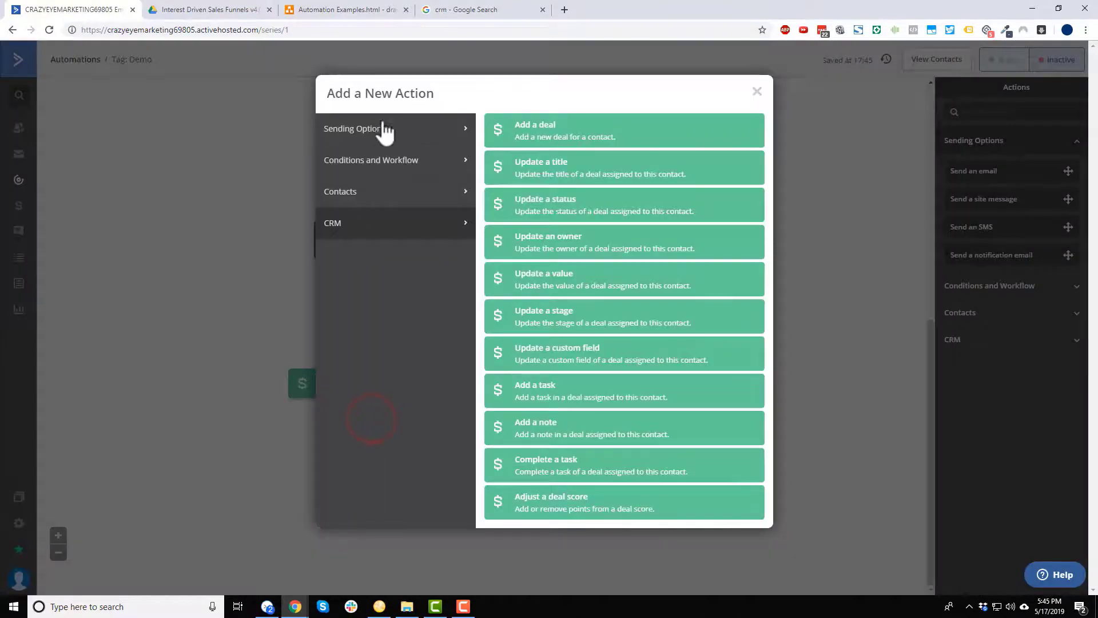
# Add a 3-day wait step after the Stage 3 move.
pyautogui.click(381, 130)
pyautogui.click(375, 161)
pyautogui.click(545, 120)
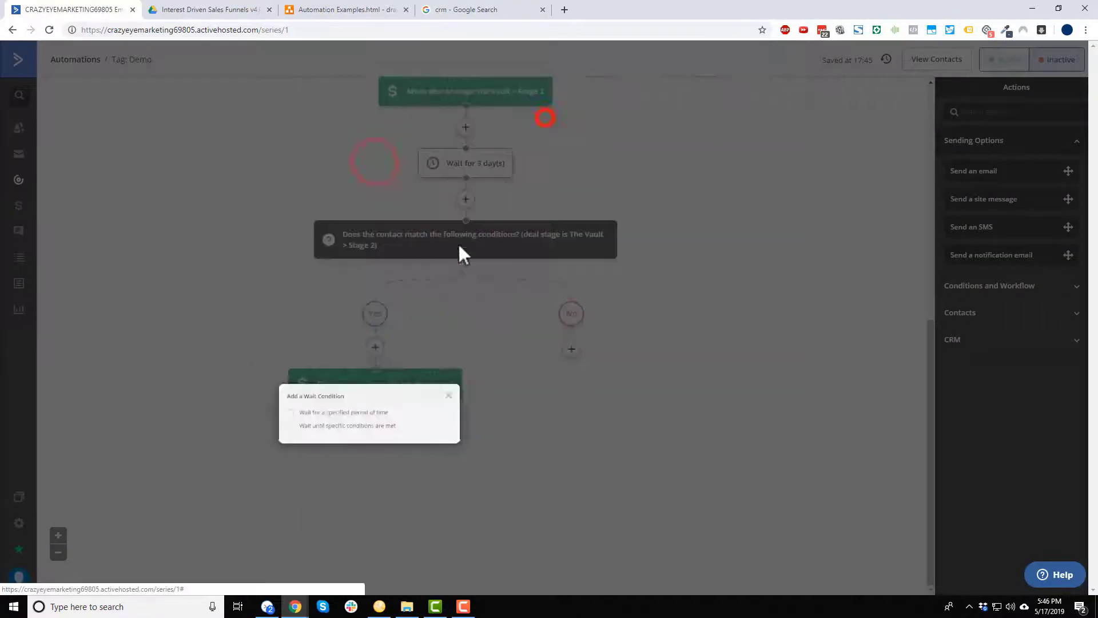
pyautogui.click(320, 413)
pyautogui.click(343, 421)
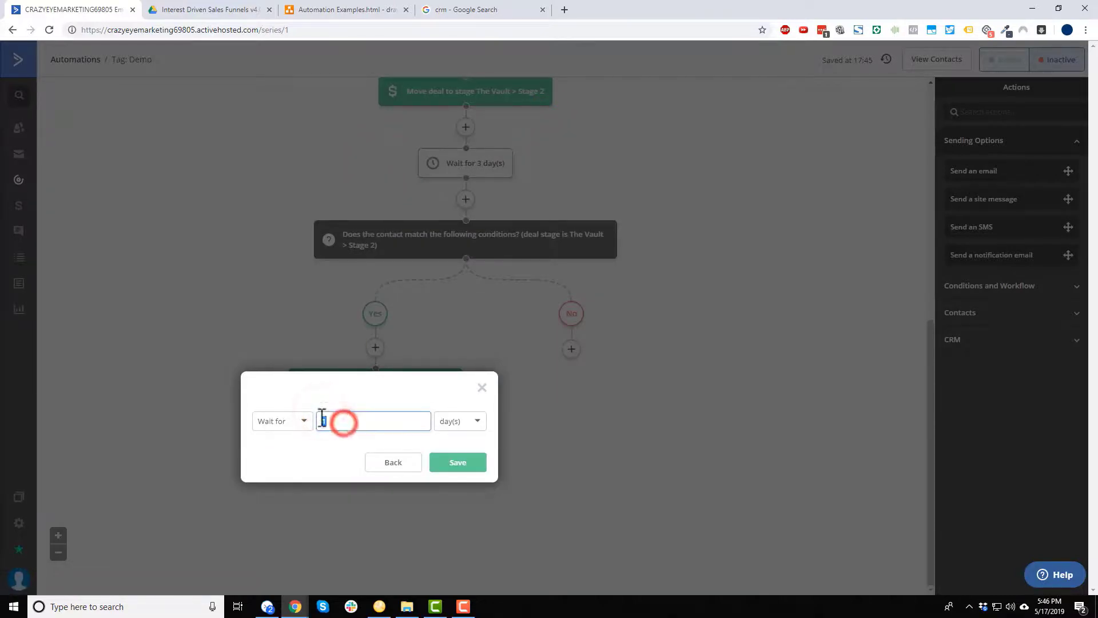
pyautogui.write('3')
pyautogui.click(455, 462)
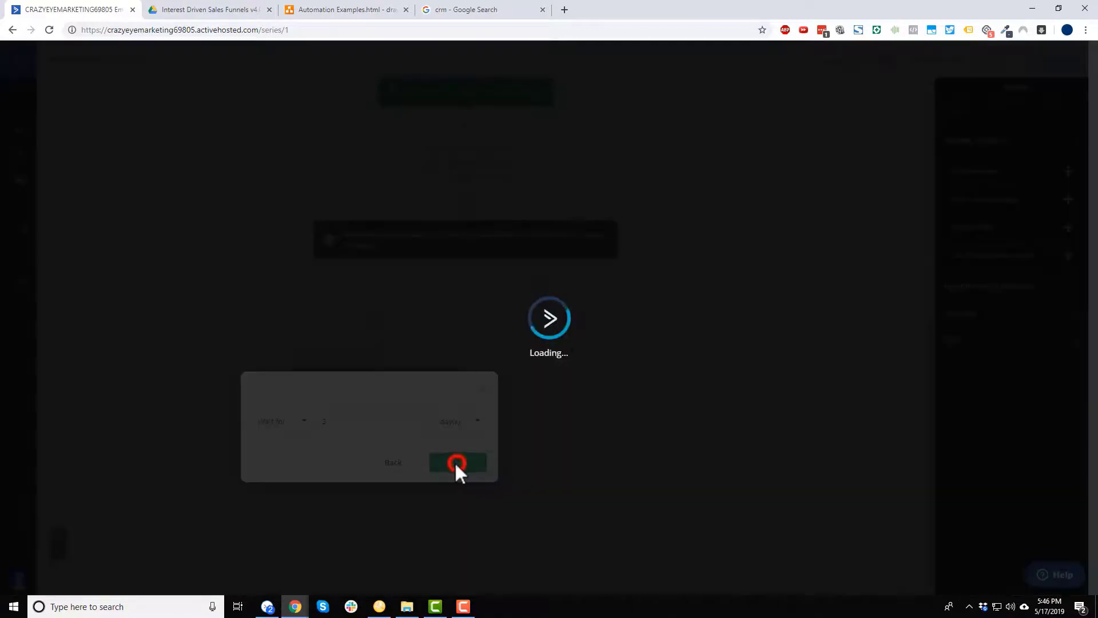
# Add an if/else check after the wait: Has deal in stage, The Vault pipeline, Stage 3.
pyautogui.scroll(-1, 430, 455)
pyautogui.click(374, 420)
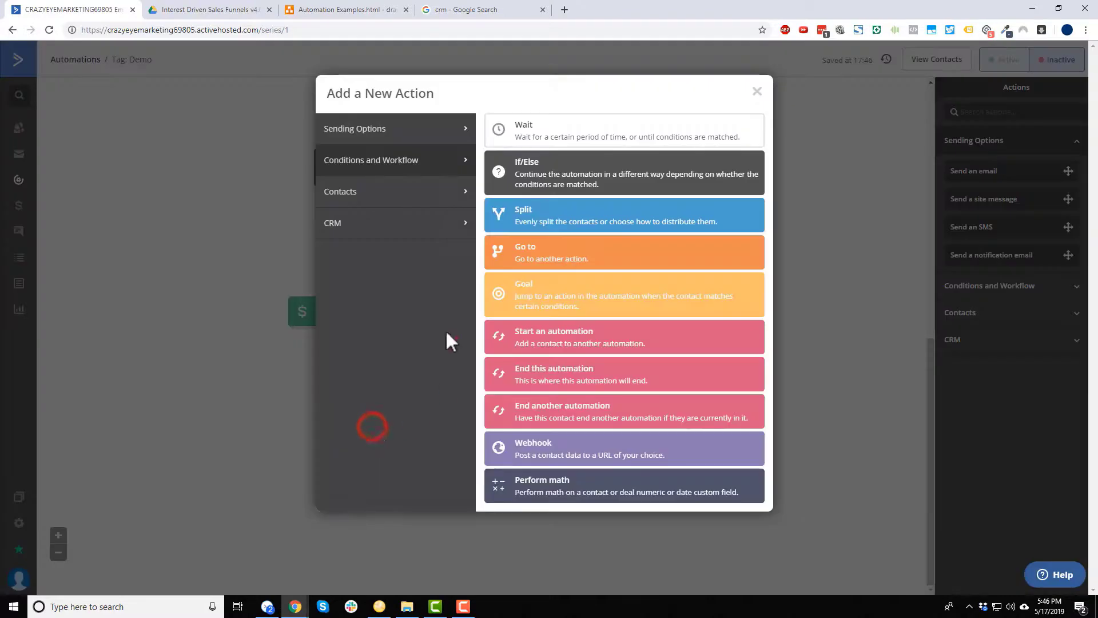
pyautogui.click(637, 172)
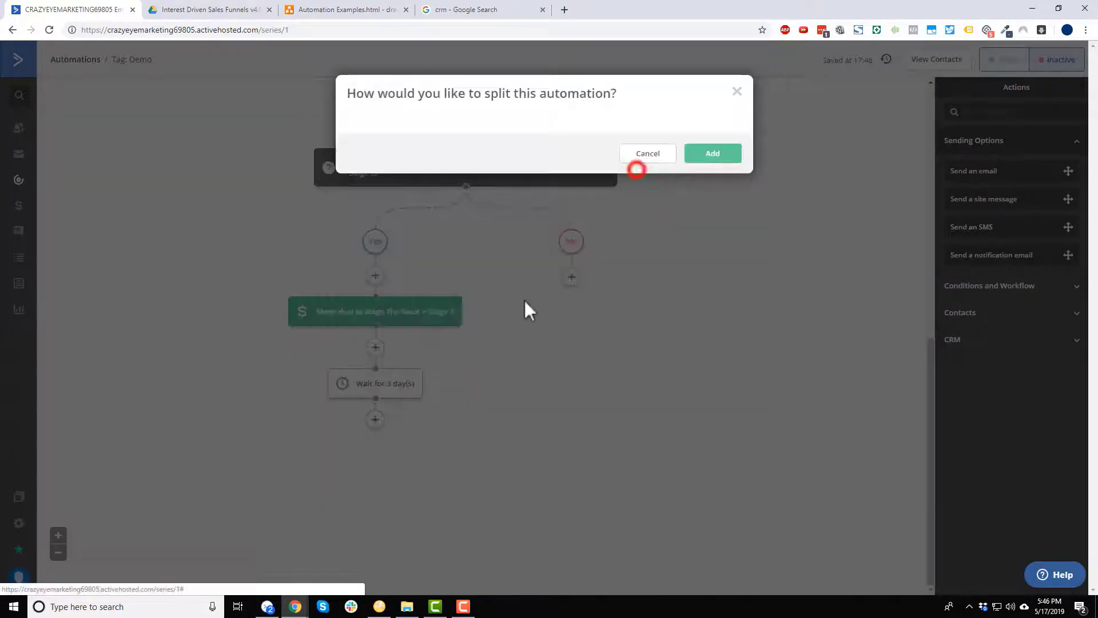
pyautogui.click(474, 150)
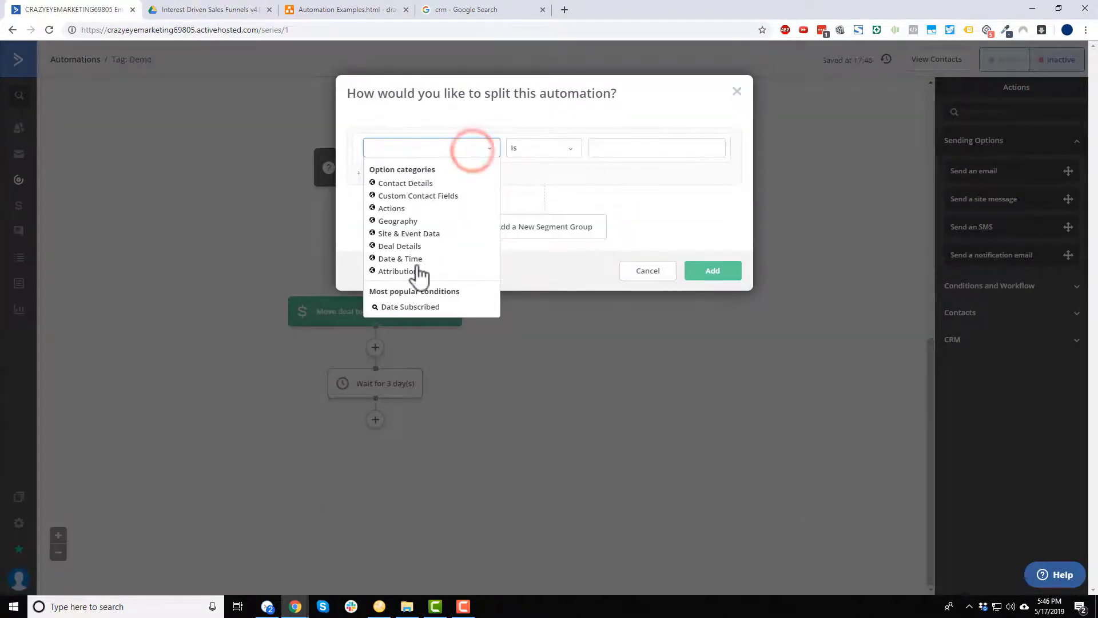
pyautogui.click(400, 246)
pyautogui.click(425, 220)
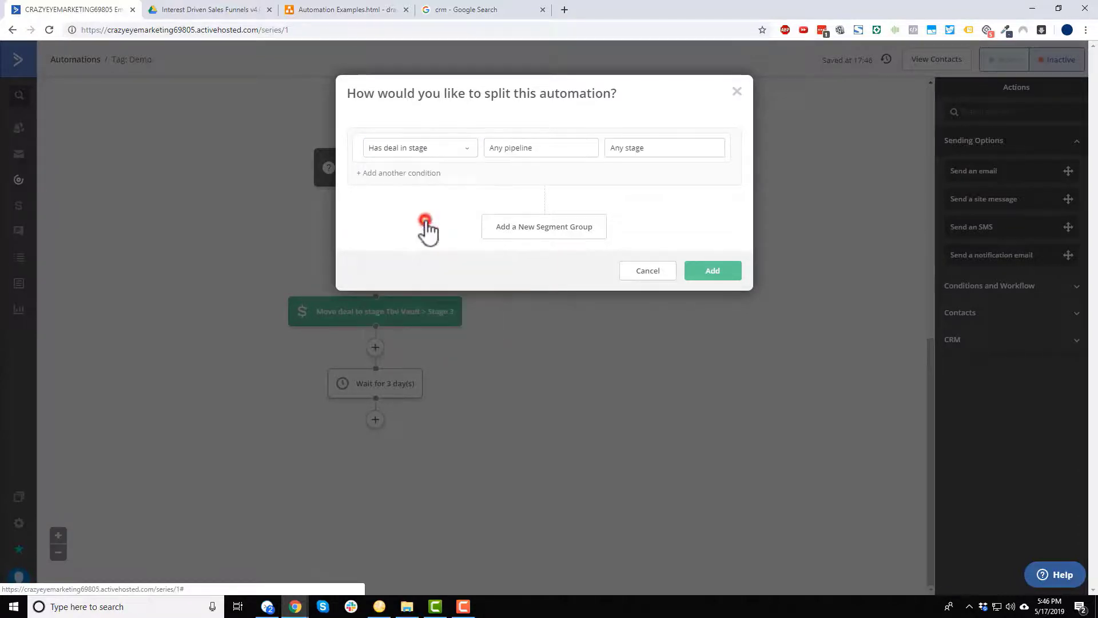
pyautogui.click(535, 150)
pyautogui.click(527, 174)
pyautogui.click(638, 139)
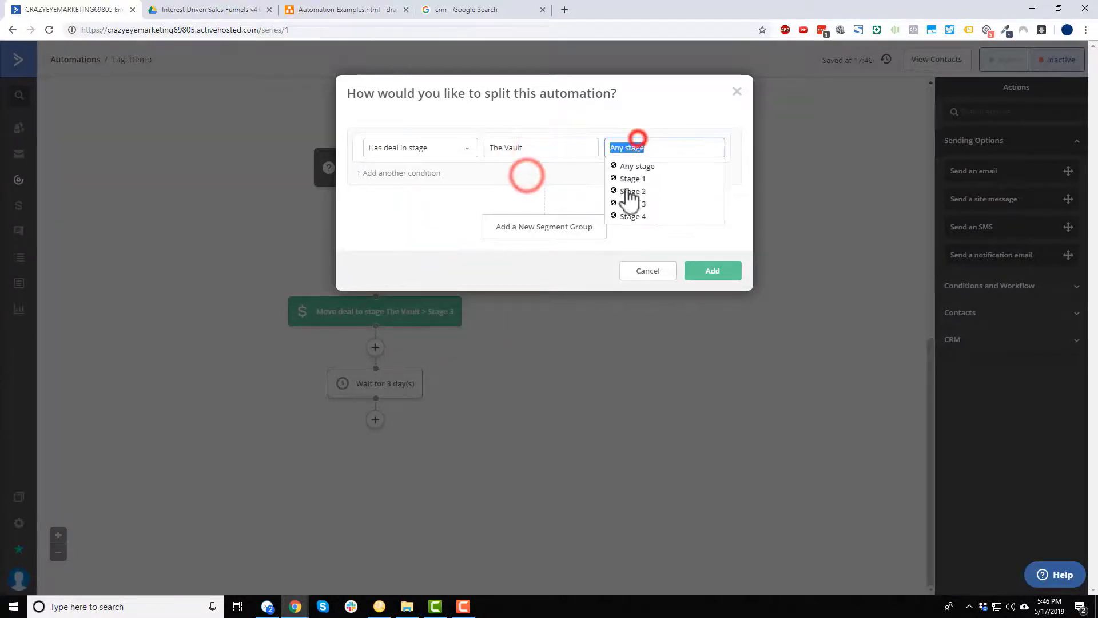
pyautogui.click(626, 204)
pyautogui.click(713, 272)
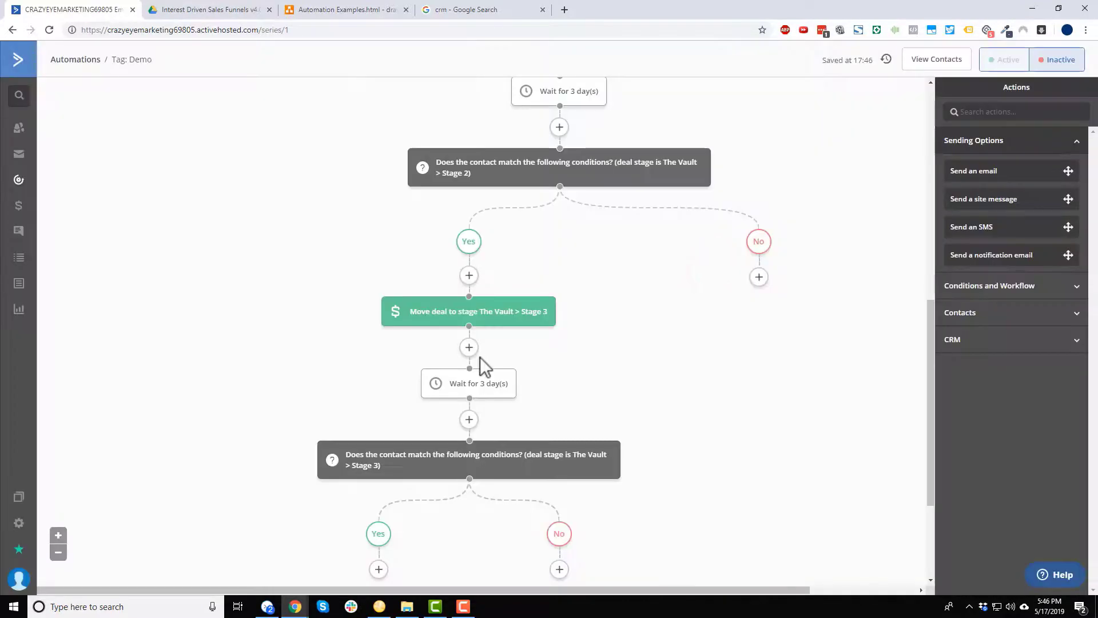
pyautogui.scroll(-3, 479, 357)
# On the Yes branch, move the most recent deal to The Vault > Stage 4, then set the automation Active.
pyautogui.click(377, 397)
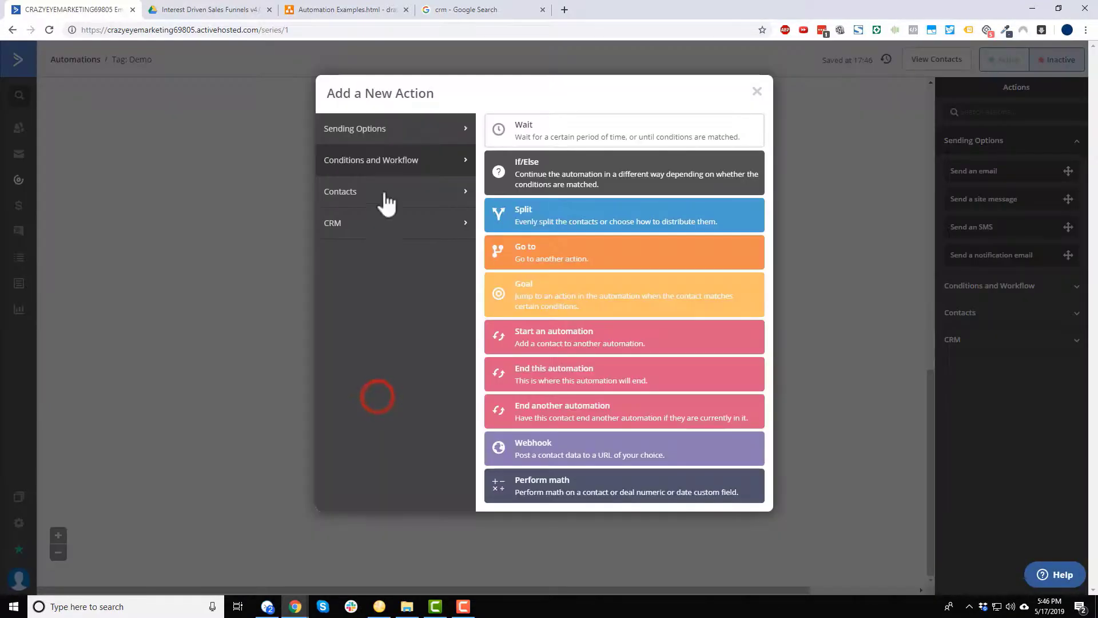
pyautogui.click(400, 220)
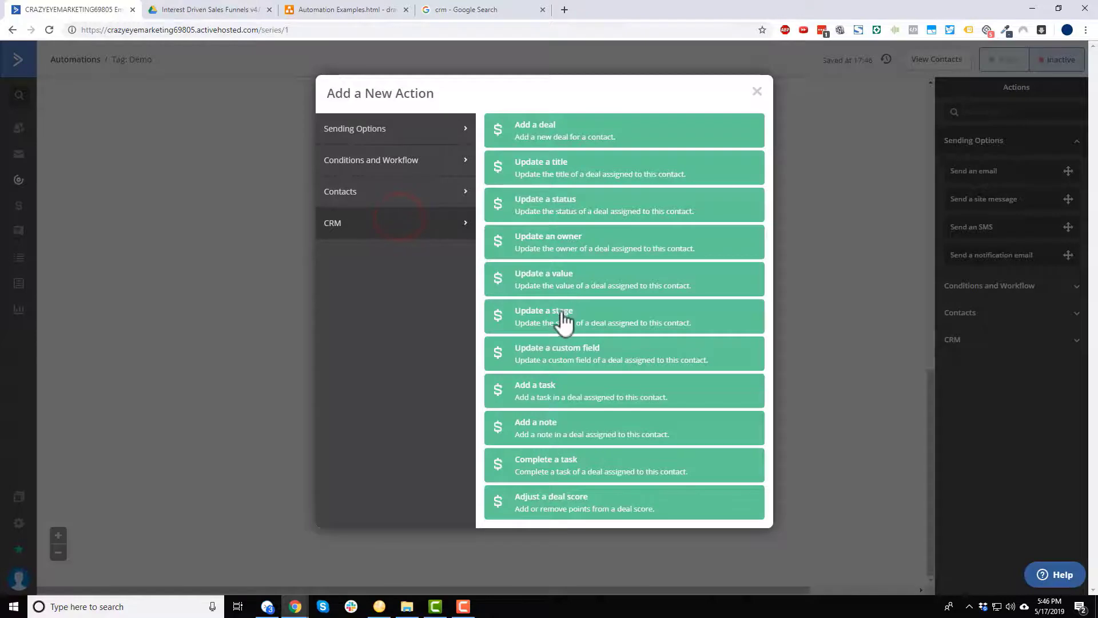
pyautogui.click(563, 316)
pyautogui.click(393, 343)
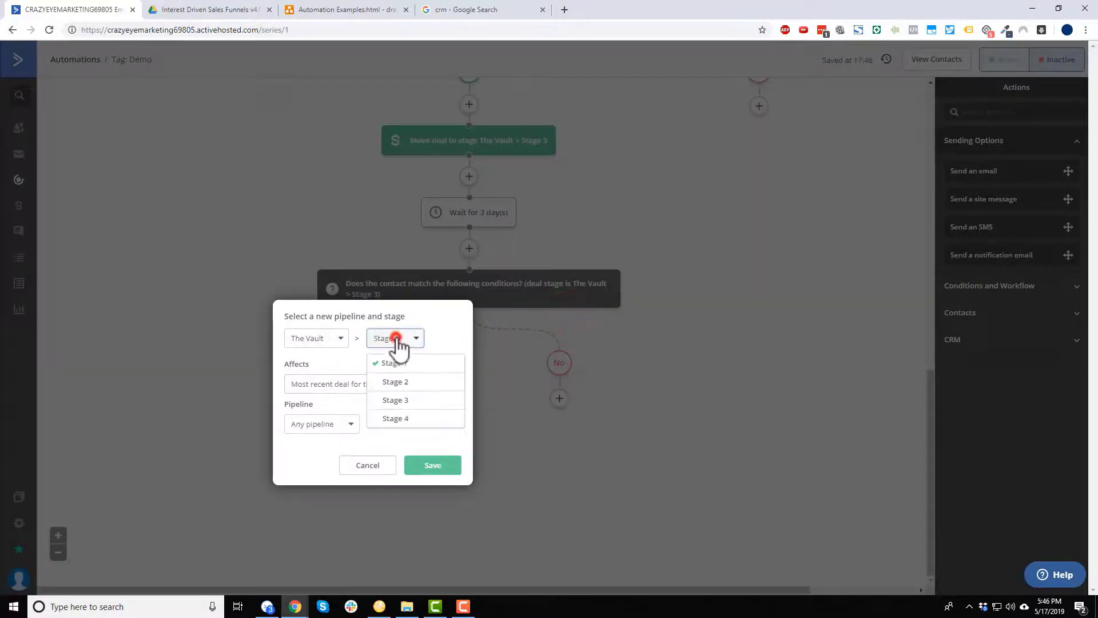
pyautogui.click(397, 421)
pyautogui.click(375, 389)
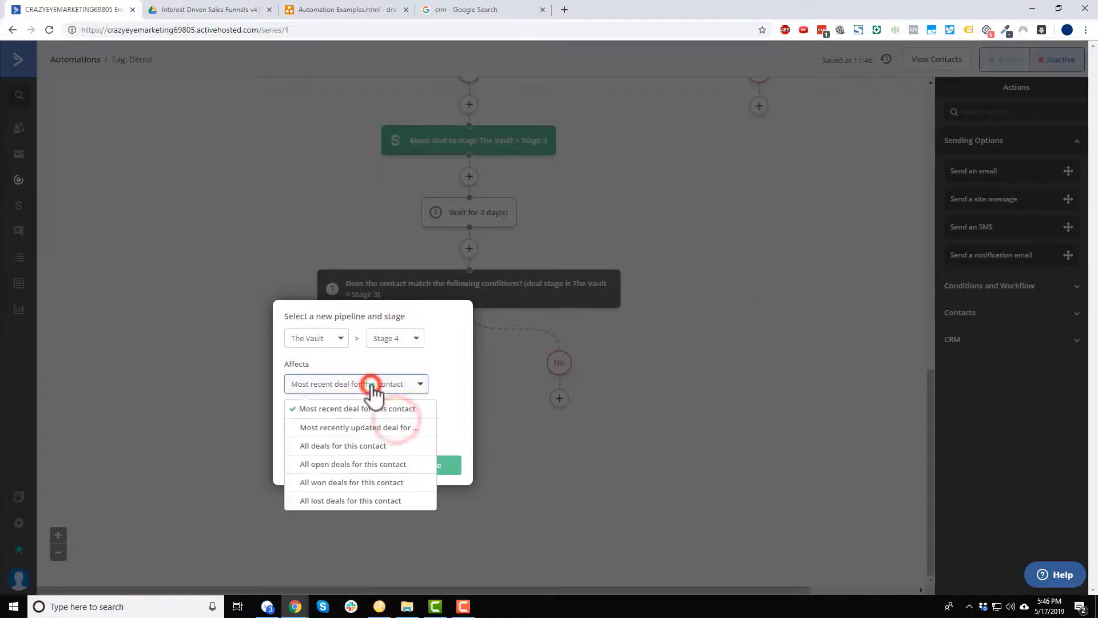
pyautogui.click(369, 383)
pyautogui.click(336, 423)
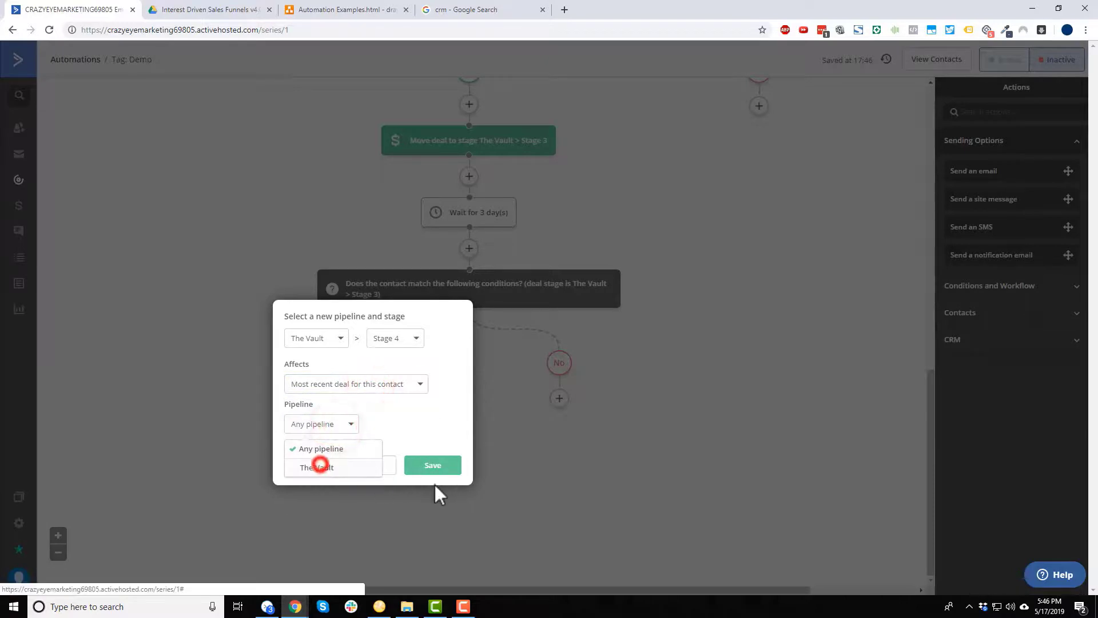
pyautogui.click(323, 468)
pyautogui.click(440, 468)
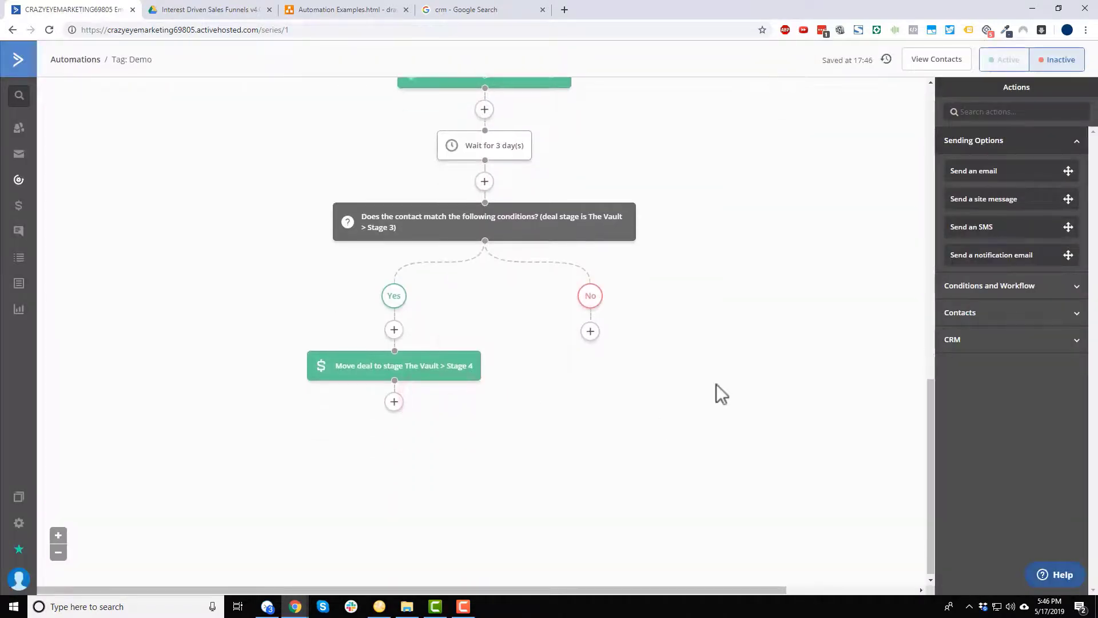
pyautogui.click(1007, 59)
pyautogui.scroll(10, 784, 286)
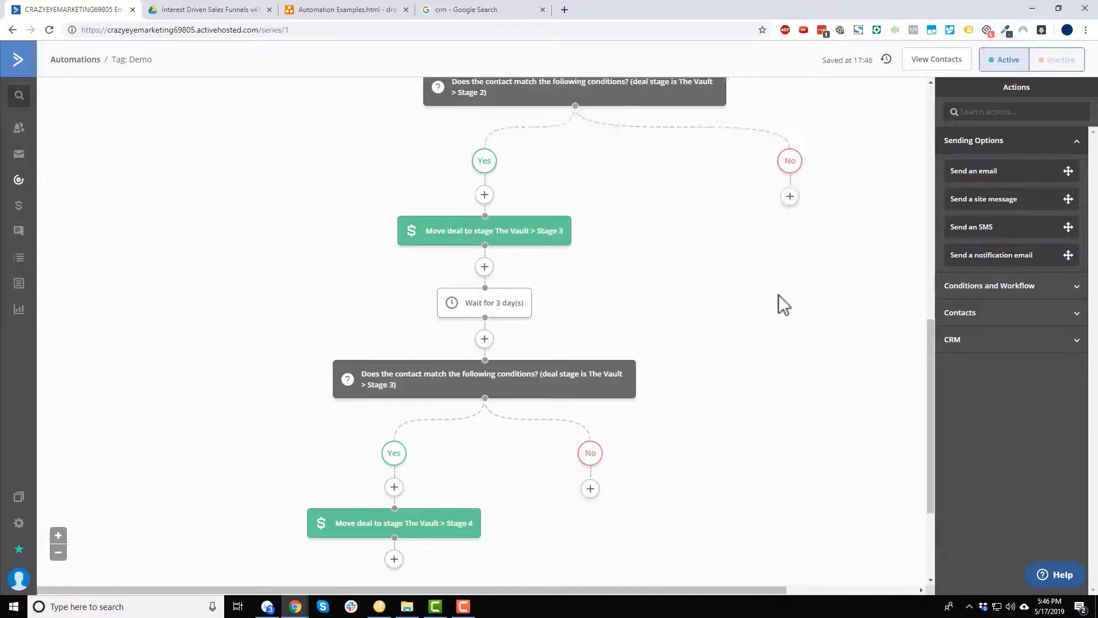
pyautogui.scroll(5, 766, 343)
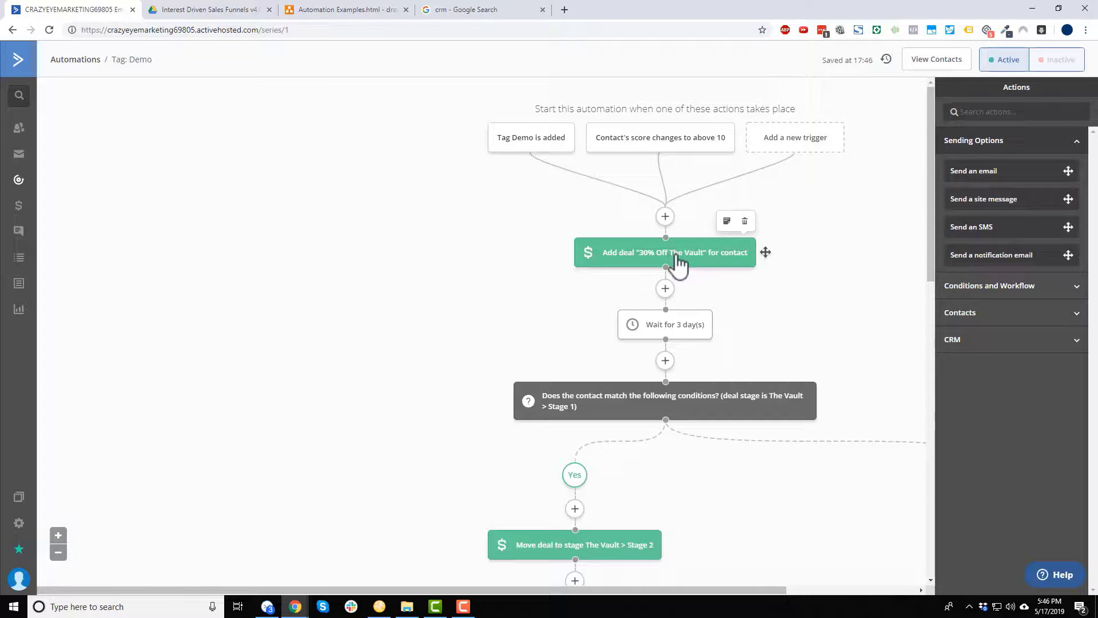
pyautogui.scroll(-3, 681, 269)
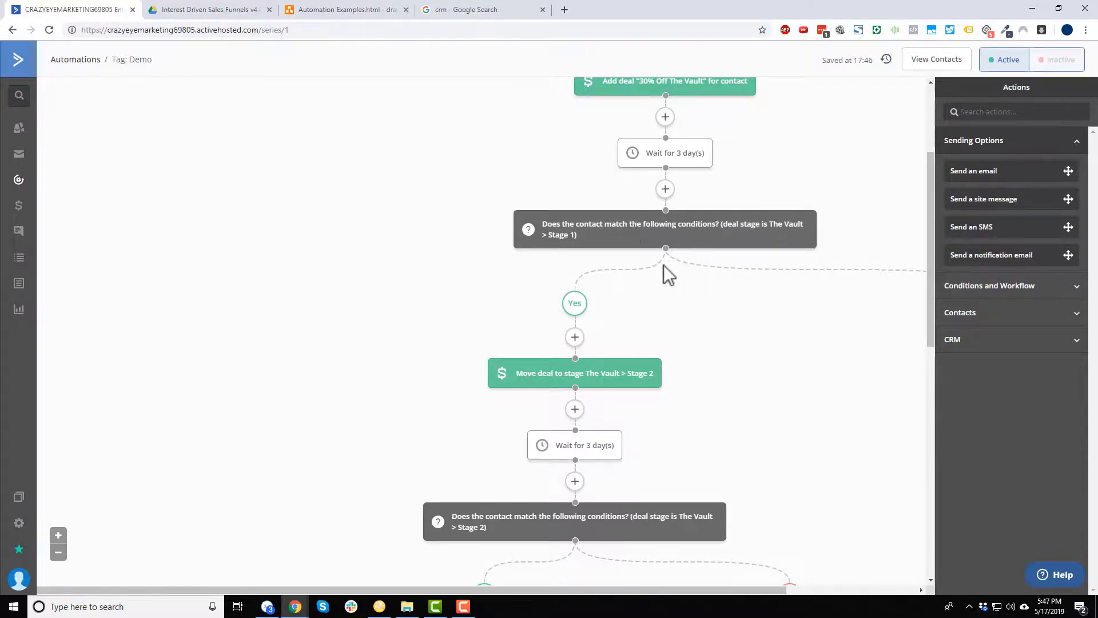
pyautogui.moveTo(366, 589); pyautogui.dragTo(469, 589)
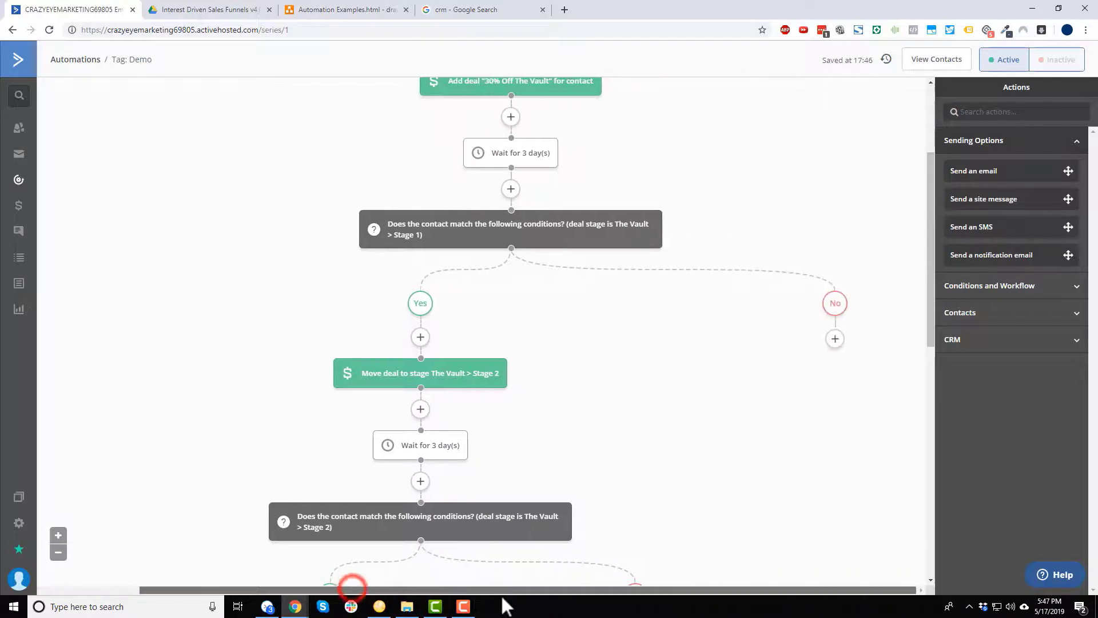
# Add a Go to step on the Stage 1 check's No branch, looping to the following 3-day wait.
pyautogui.click(835, 339)
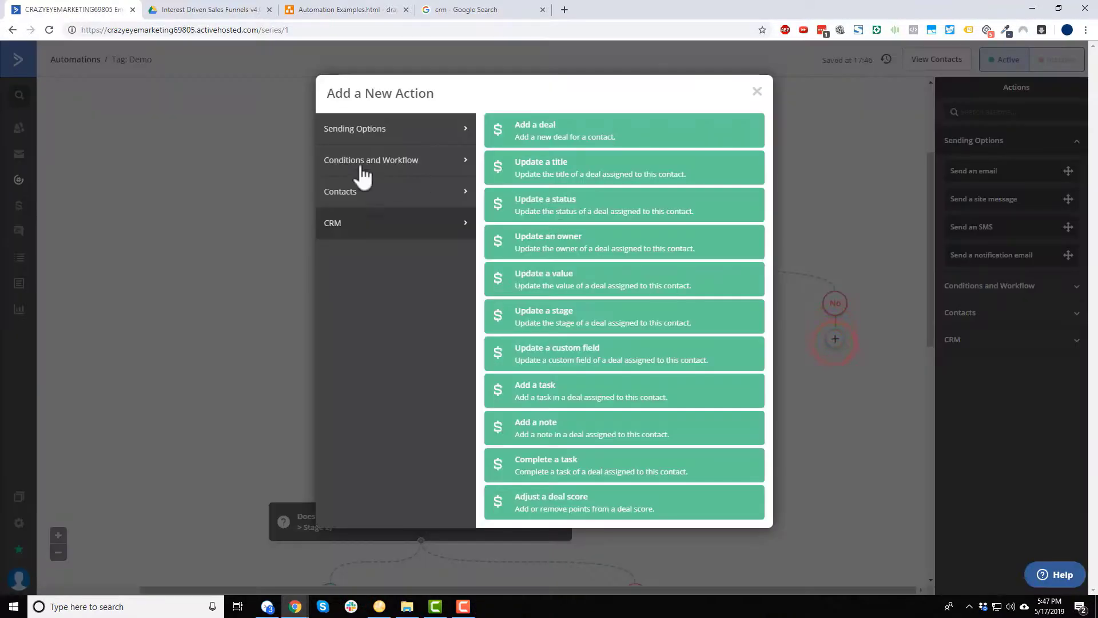
pyautogui.click(394, 139)
pyautogui.click(396, 165)
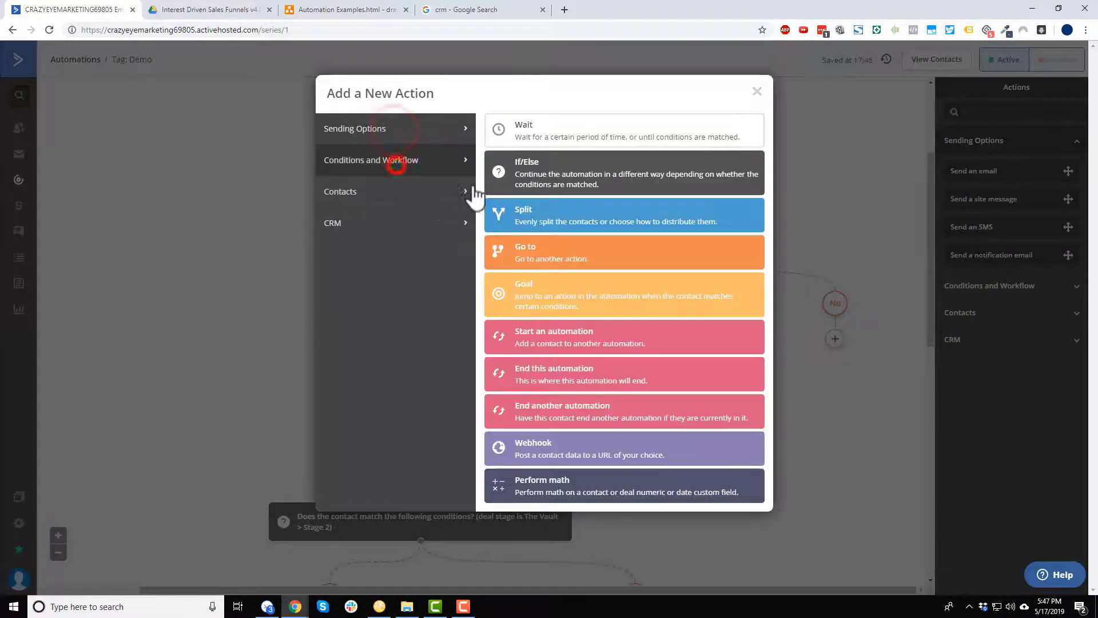
pyautogui.click(564, 250)
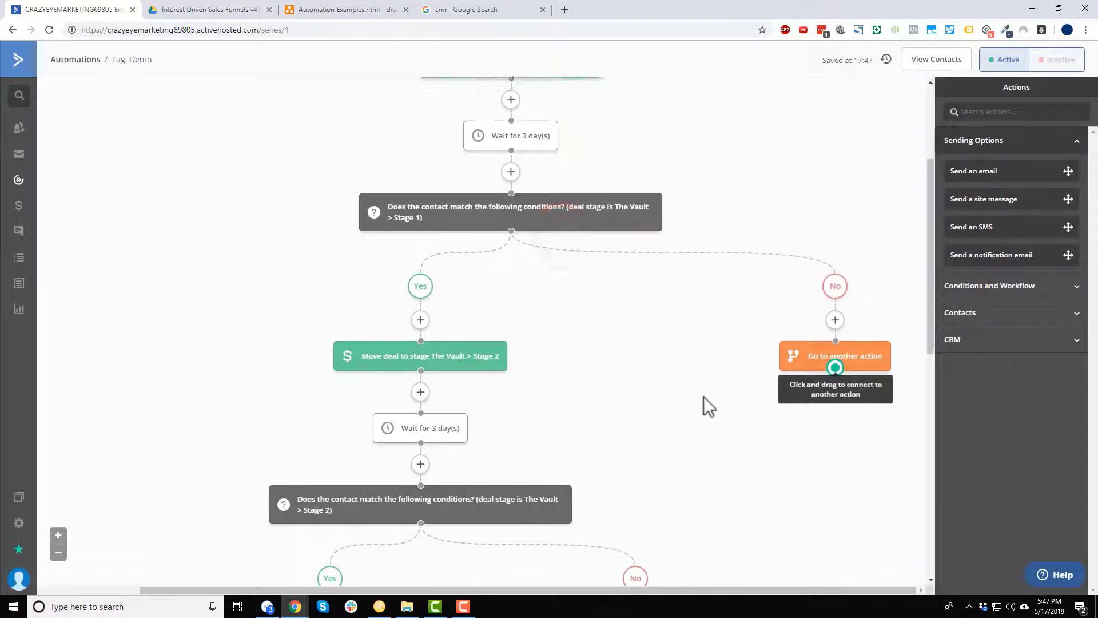
pyautogui.scroll(-3, 703, 396)
pyautogui.moveTo(835, 214); pyautogui.dragTo(424, 262)
pyautogui.scroll(1, 817, 363)
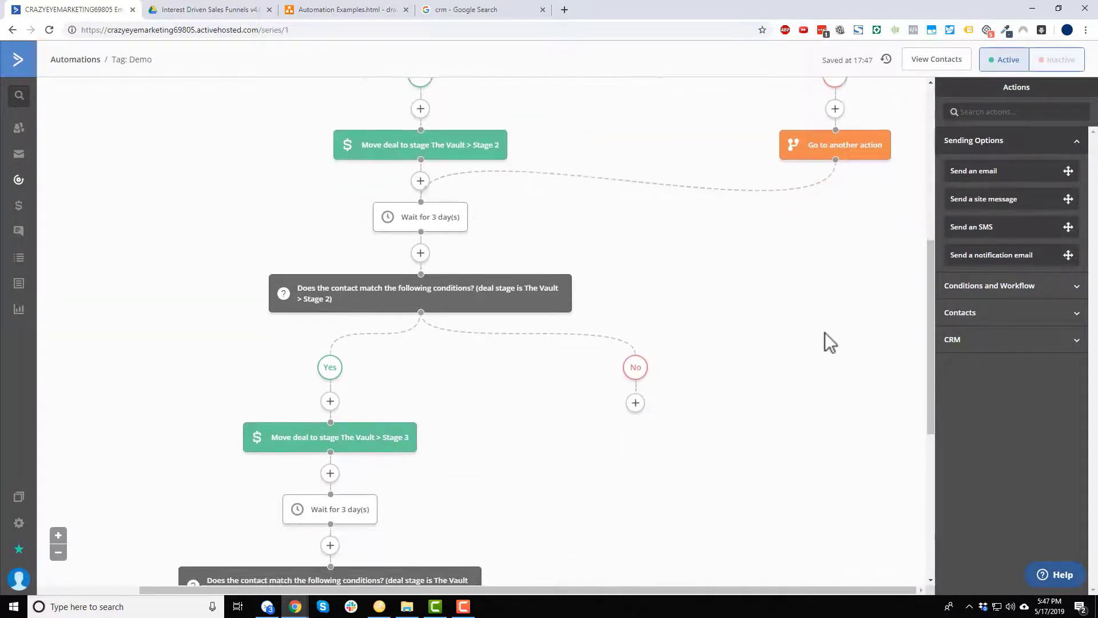
# Add a Go to step on the Stage 2 check's No branch, looping to its following 3-day wait.
pyautogui.scroll(-1, 451, 335)
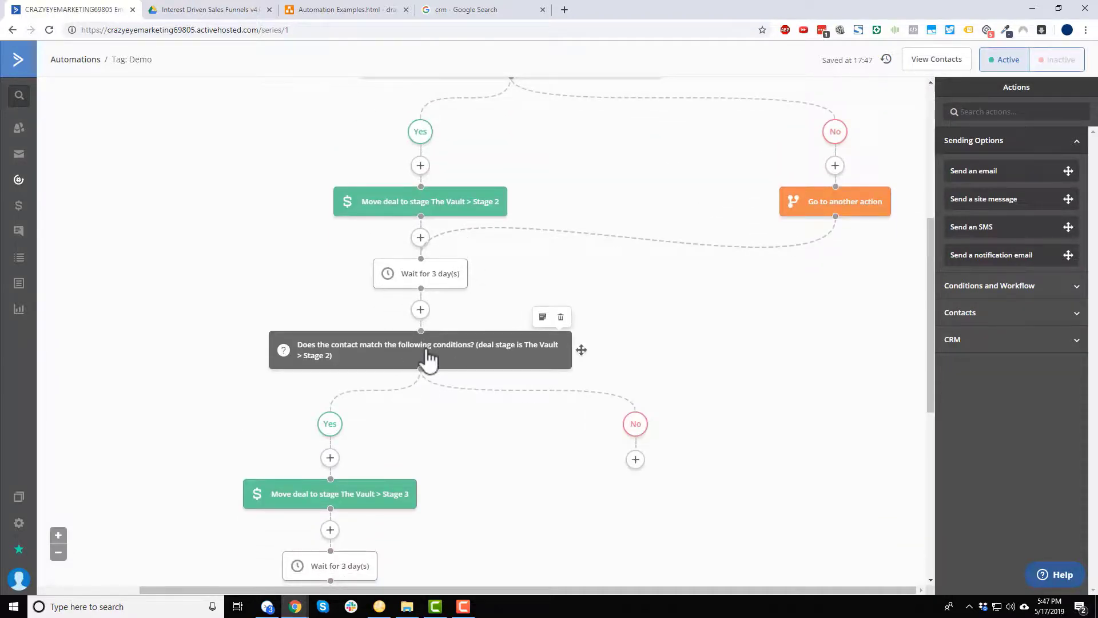
pyautogui.scroll(-2, 430, 359)
pyautogui.scroll(-1, 430, 360)
pyautogui.click(634, 287)
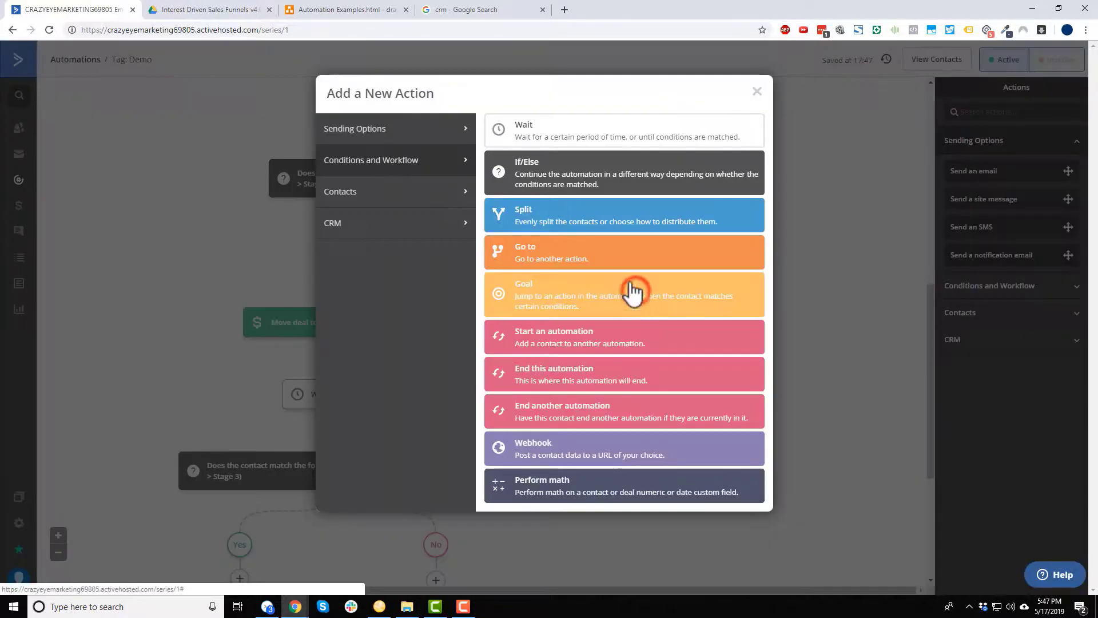
pyautogui.click(608, 265)
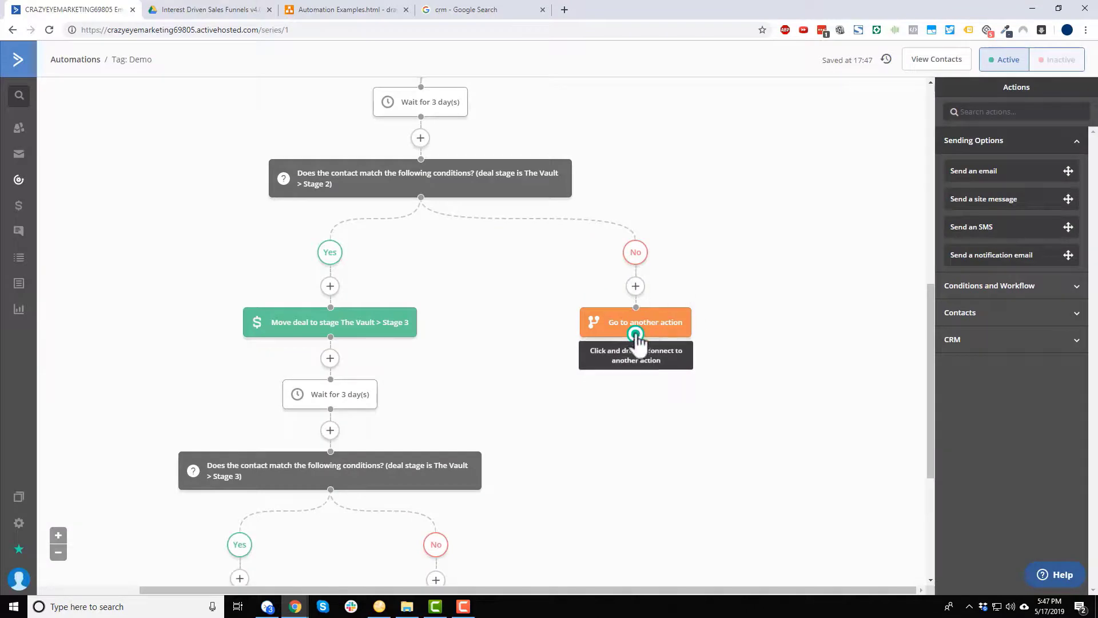
pyautogui.moveTo(633, 338); pyautogui.dragTo(340, 392)
pyautogui.scroll(-4, 586, 380)
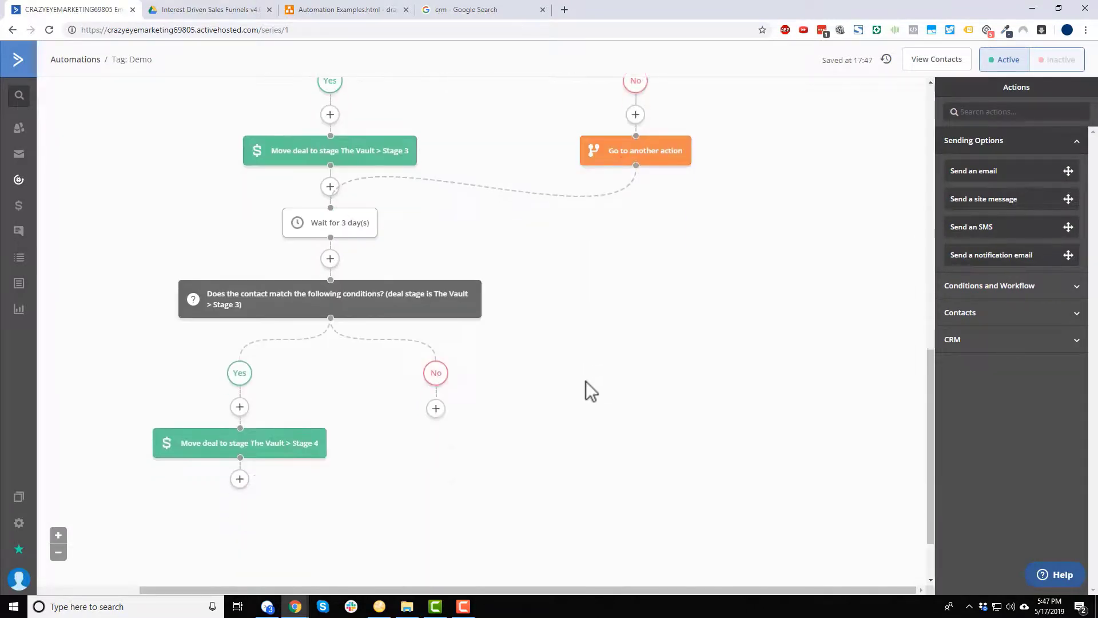
pyautogui.scroll(1, 587, 366)
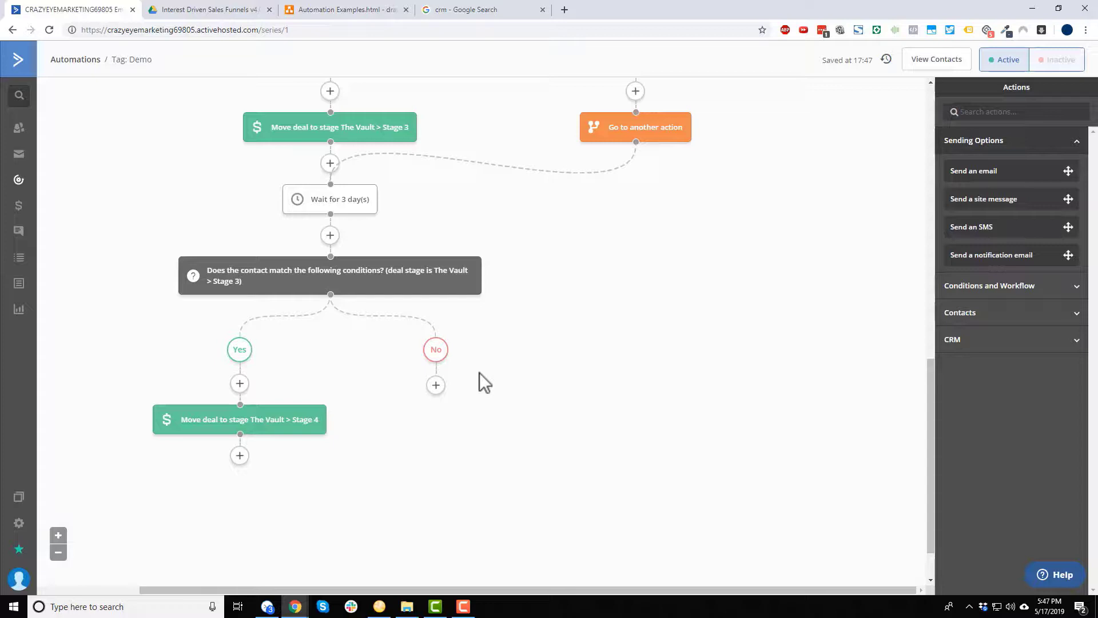
# Start a new step under the Stage 3 check's No branch and show the CRM deal actions.
pyautogui.click(436, 385)
pyautogui.click(391, 231)
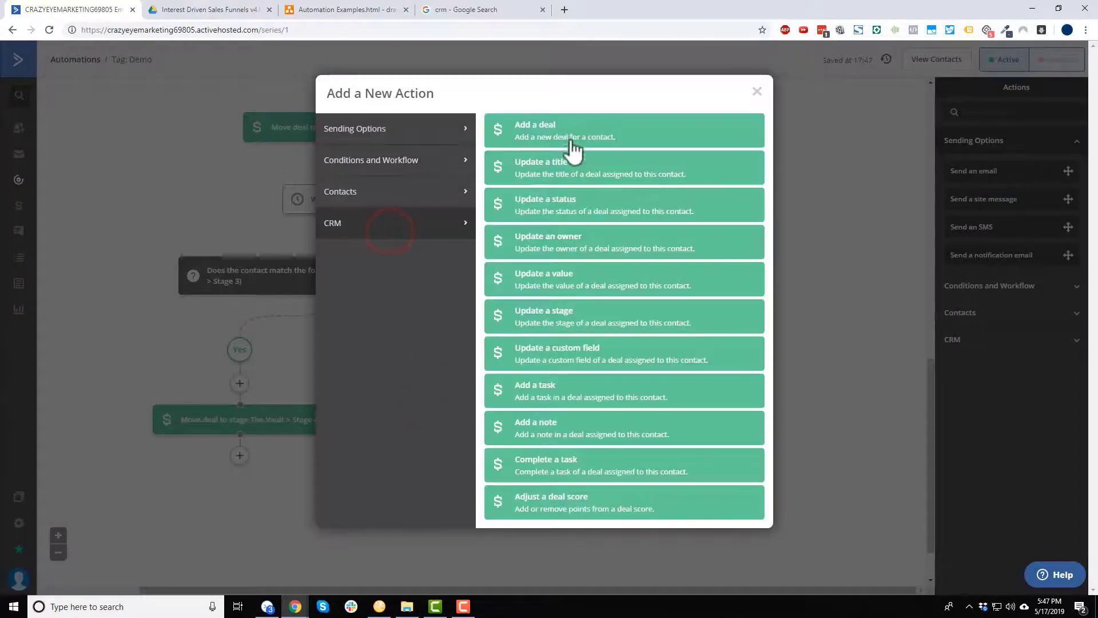
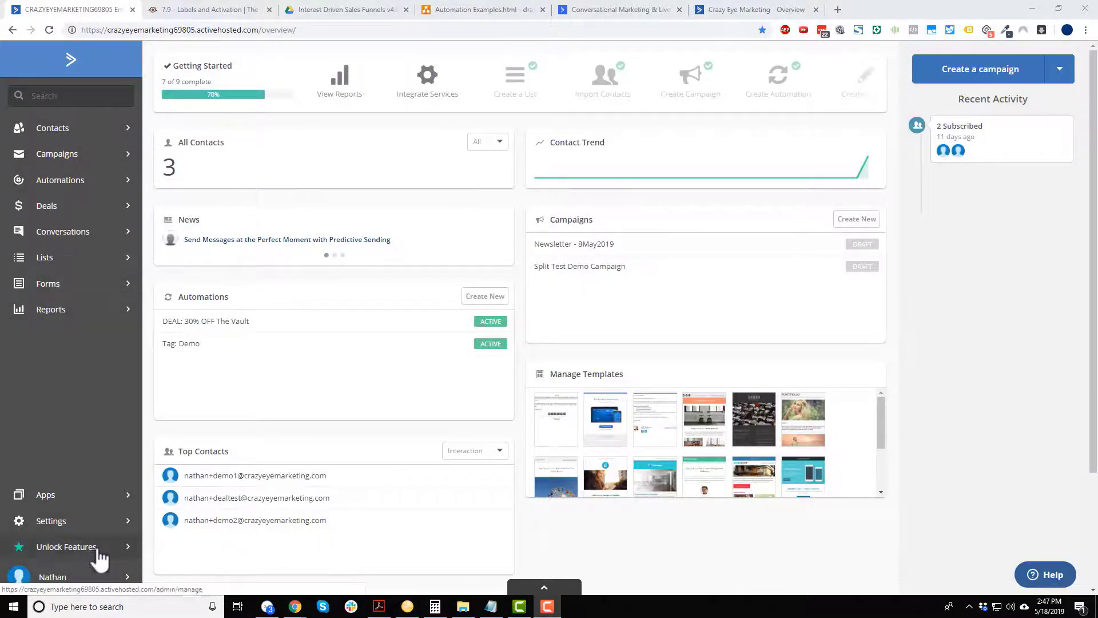
# Go to Settings > Users > Groups and open, then close, the Admin group's details.
pyautogui.click(93, 520)
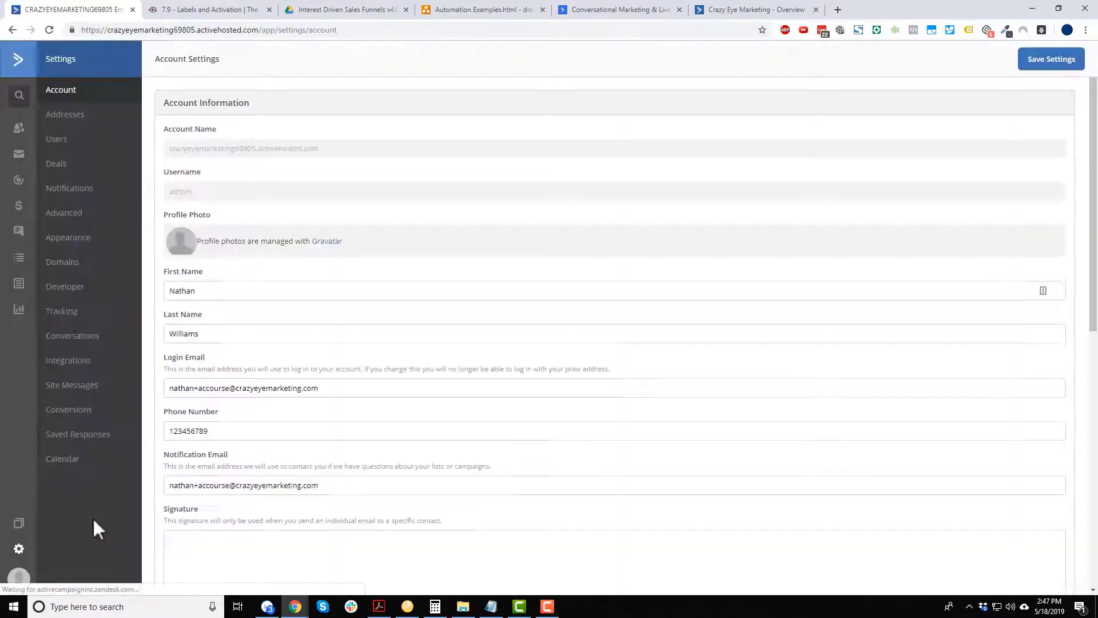
pyautogui.click(74, 144)
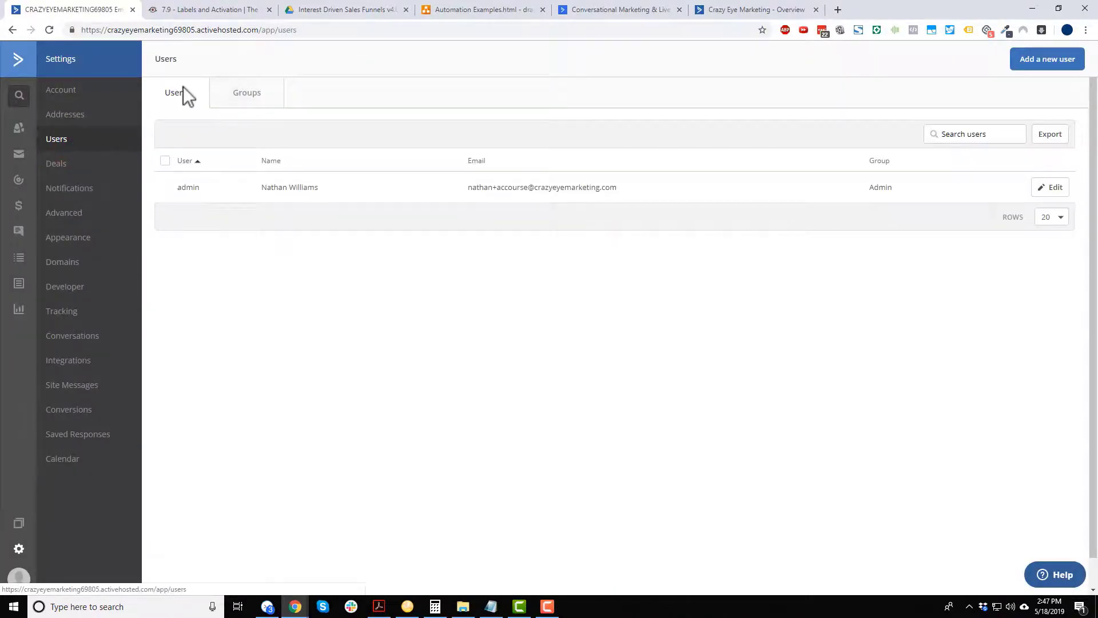
pyautogui.click(254, 95)
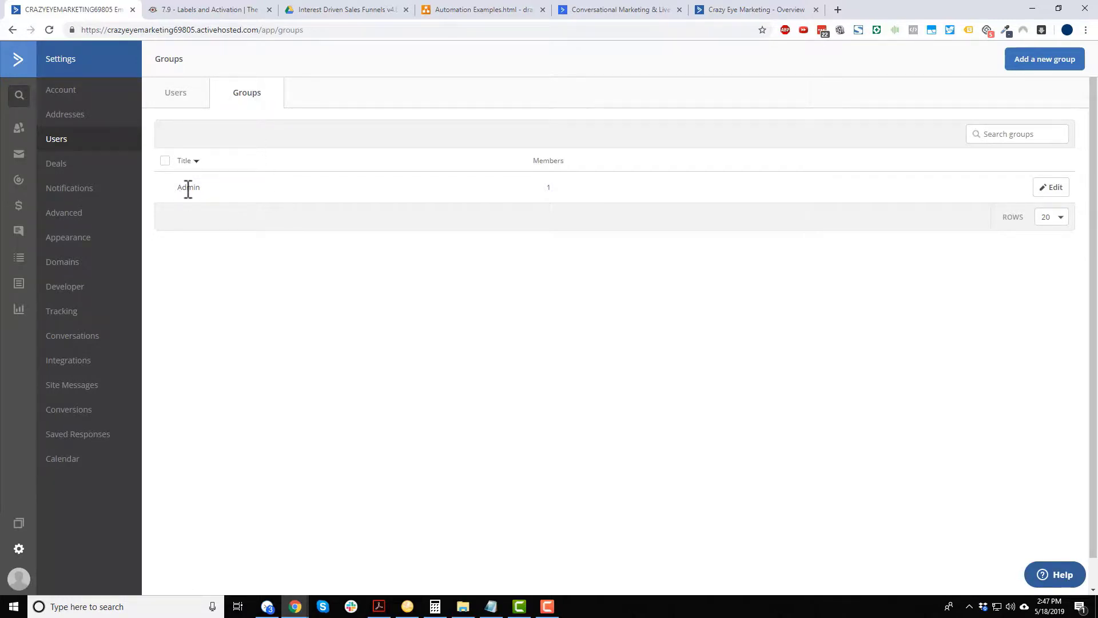
pyautogui.click(1048, 189)
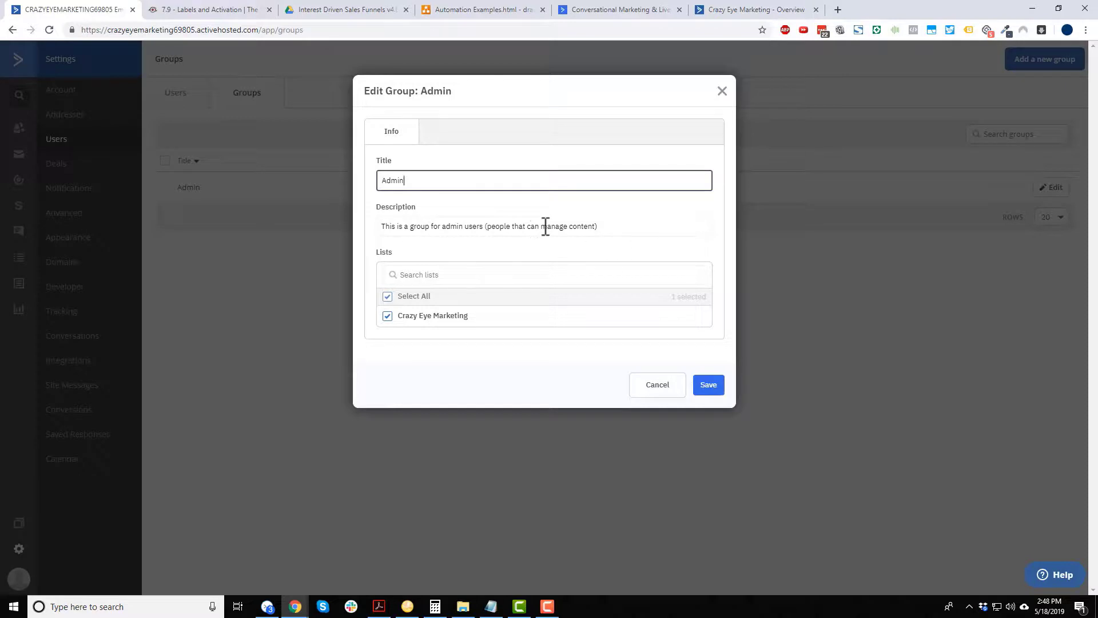
pyautogui.click(711, 386)
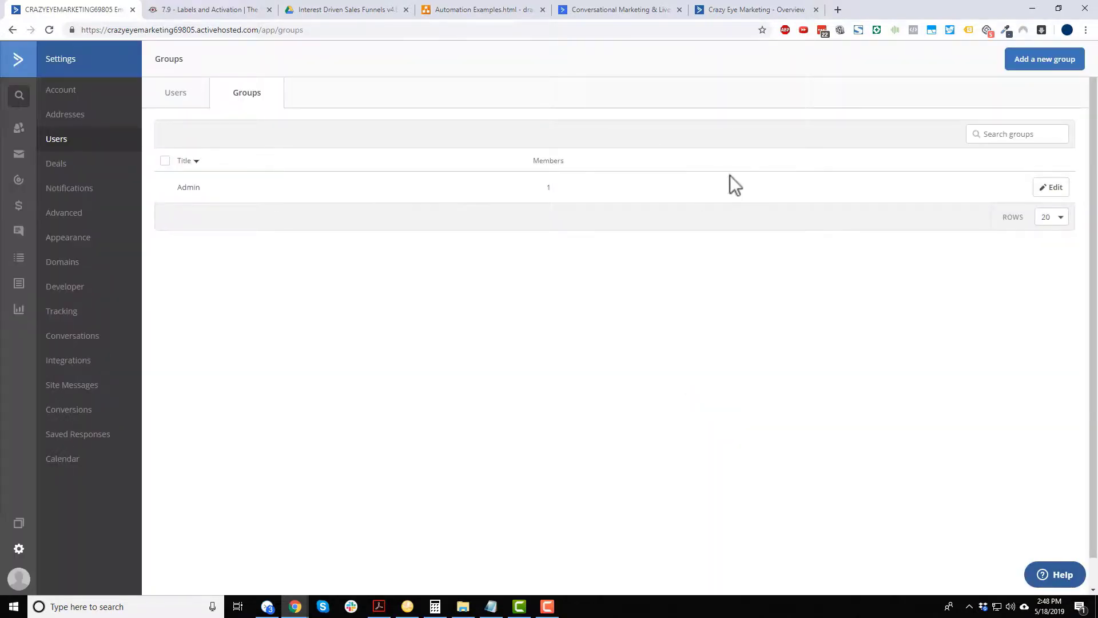
# Add a 'Sales Team' group described 'This group is for our sales reps' and show its permissions.
pyautogui.click(1058, 62)
pyautogui.click(527, 179)
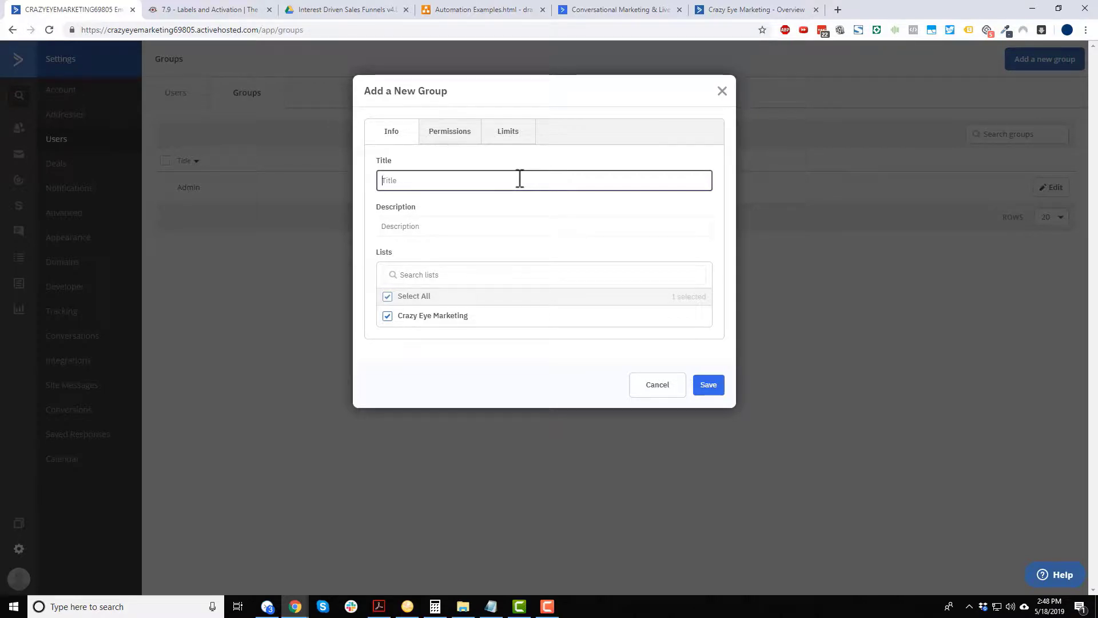
pyautogui.write('Sales Team')
pyautogui.click(456, 226)
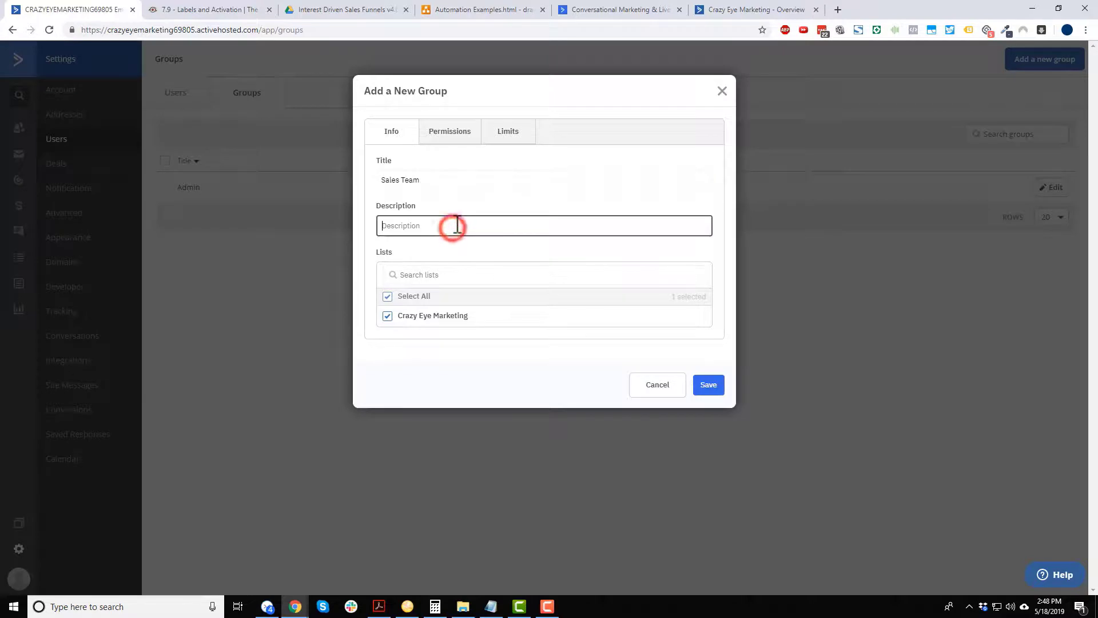
pyautogui.write('This group is for our sales reps')
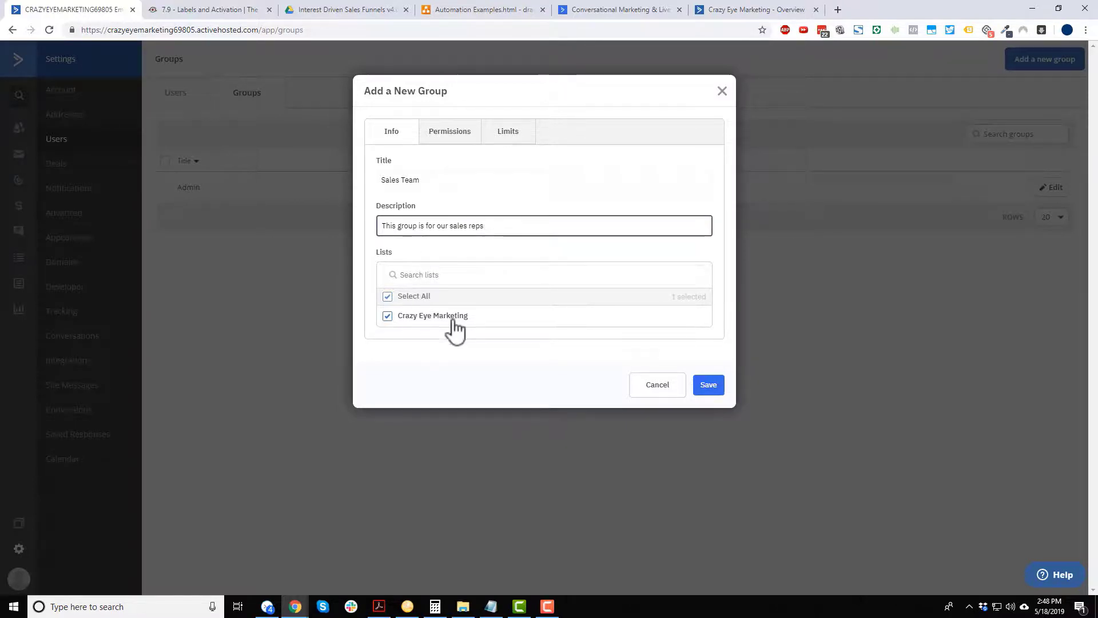
pyautogui.click(453, 138)
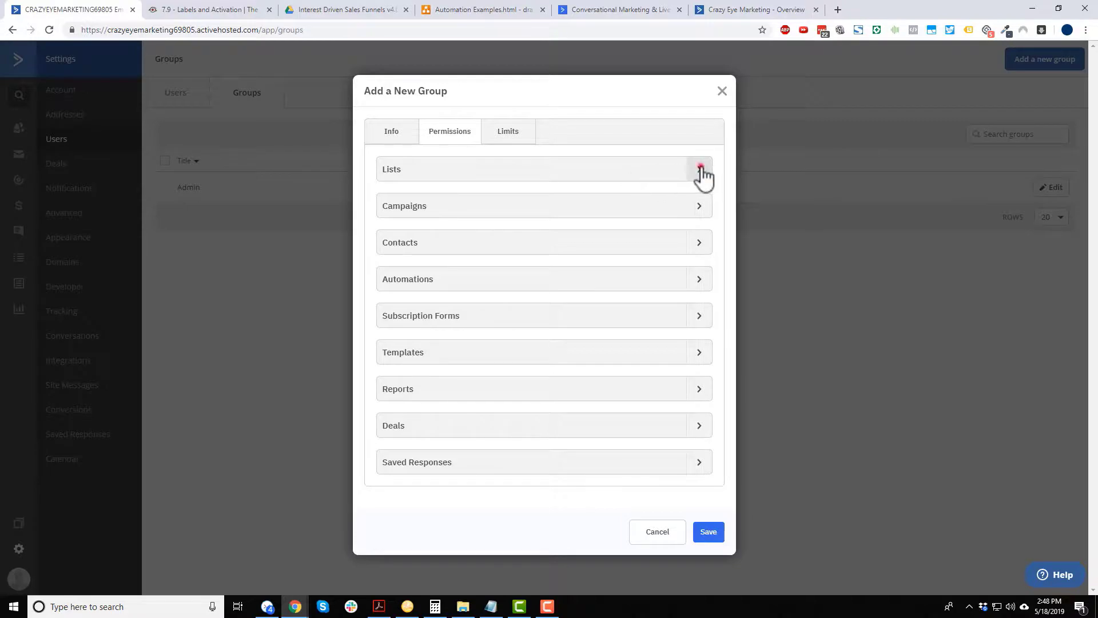
# Look over the Lists and Campaigns permissions, leaving them all unchecked.
pyautogui.click(699, 170)
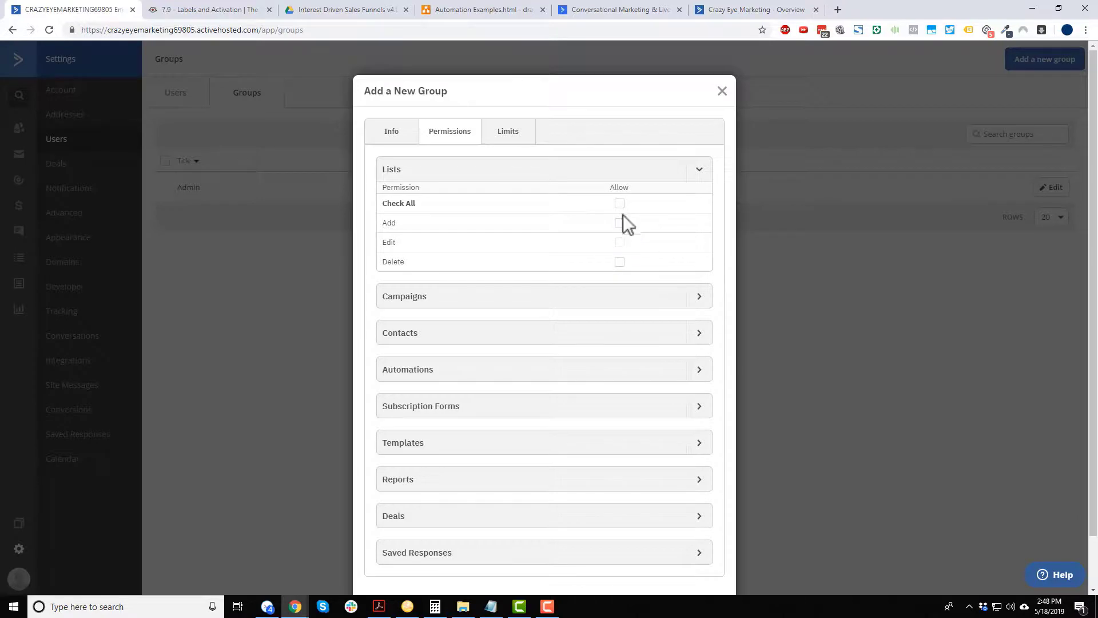
pyautogui.click(702, 170)
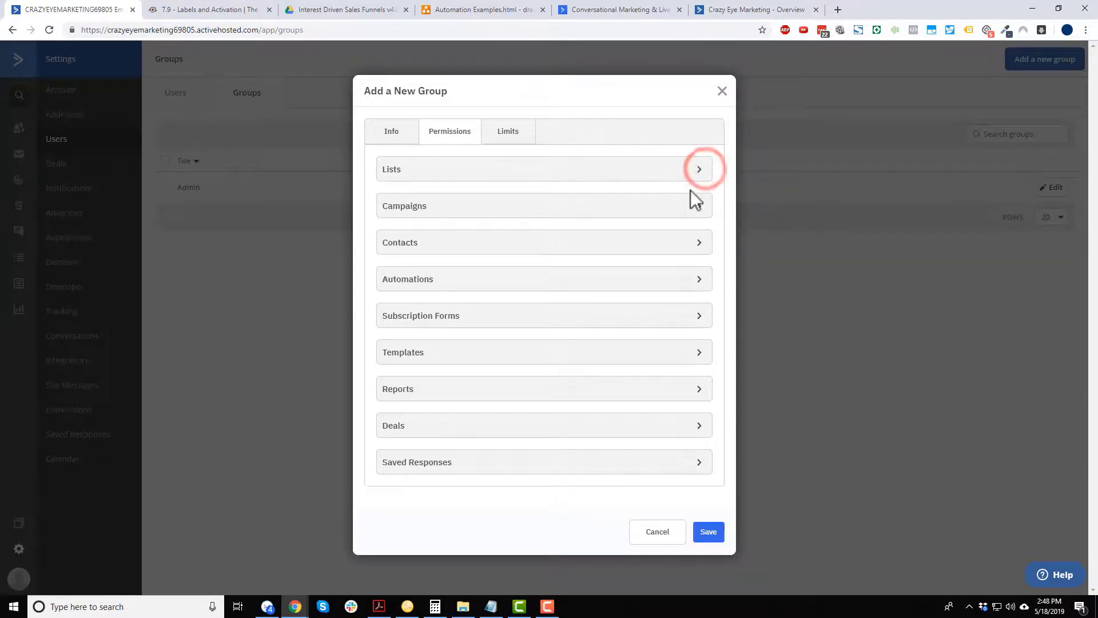
pyautogui.click(699, 206)
pyautogui.scroll(-1, 438, 201)
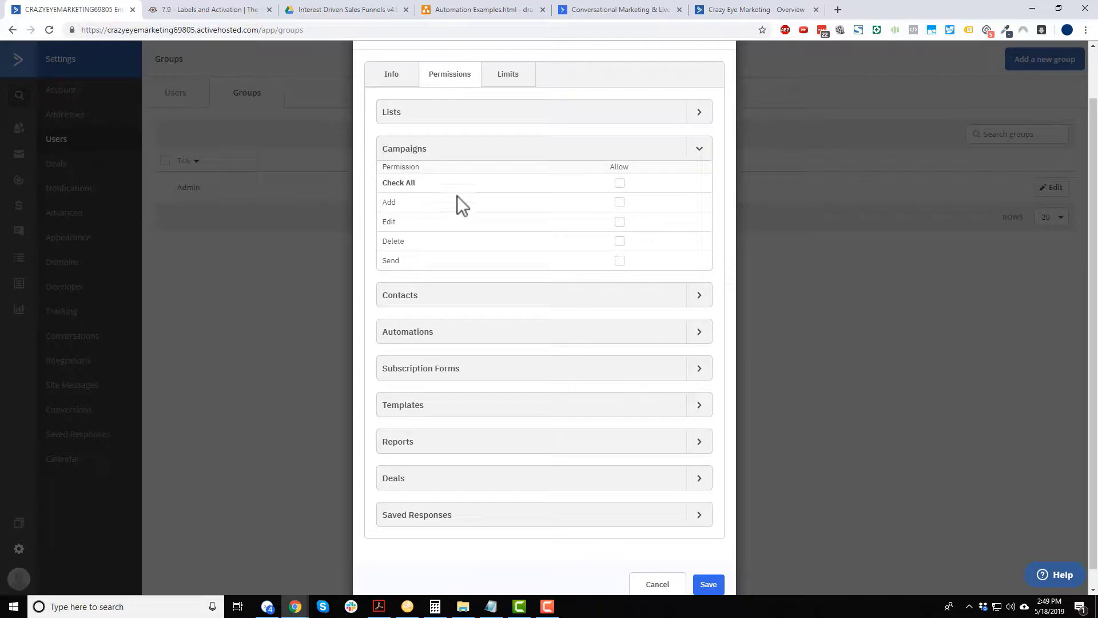
pyautogui.click(699, 149)
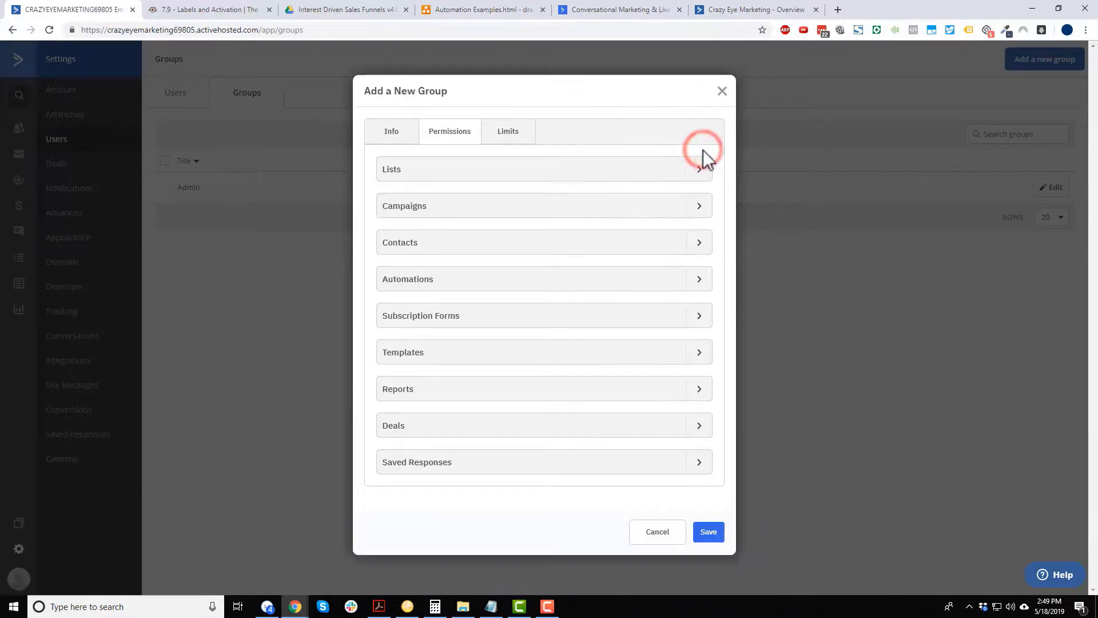
# Allow the group to add, edit and merge contacts.
pyautogui.click(699, 244)
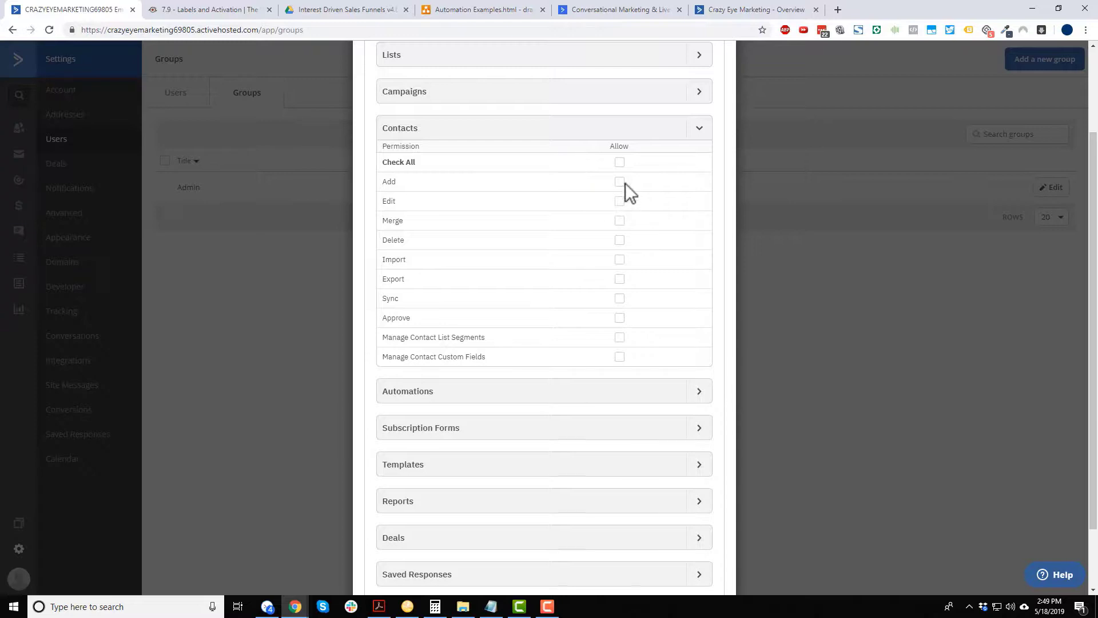
pyautogui.click(620, 201)
pyautogui.click(620, 181)
pyautogui.click(619, 222)
pyautogui.scroll(-2, 485, 342)
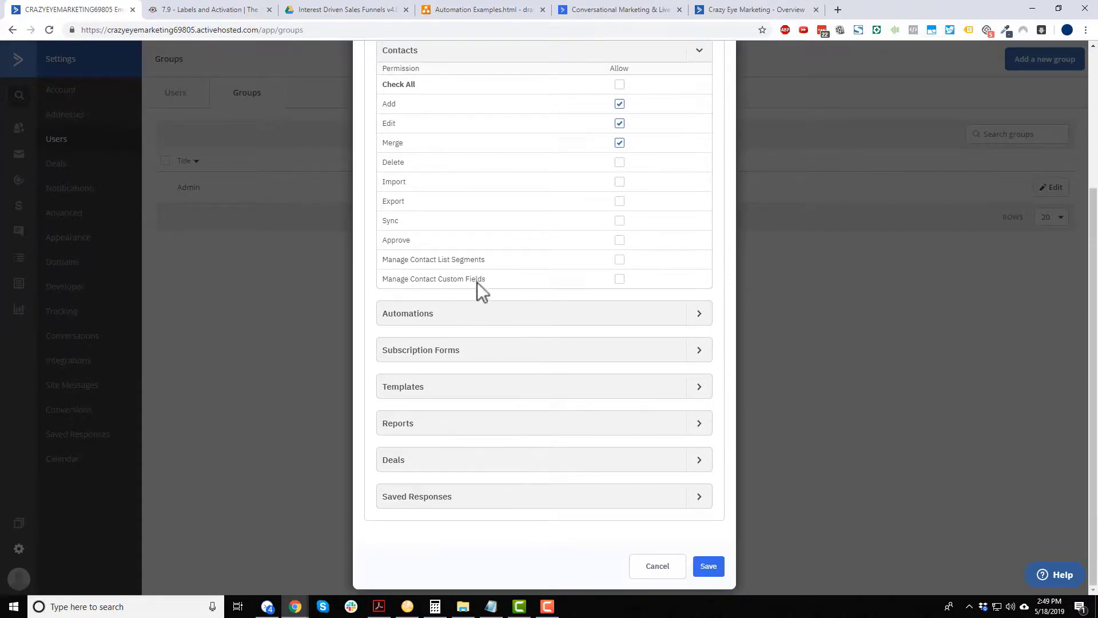
# Confirm contact merging, then expand Automations, Subscription Forms, Templates, Reports and Deals permissions unchecked.
pyautogui.click(619, 123)
pyautogui.click(698, 314)
pyautogui.scroll(-1, 684, 255)
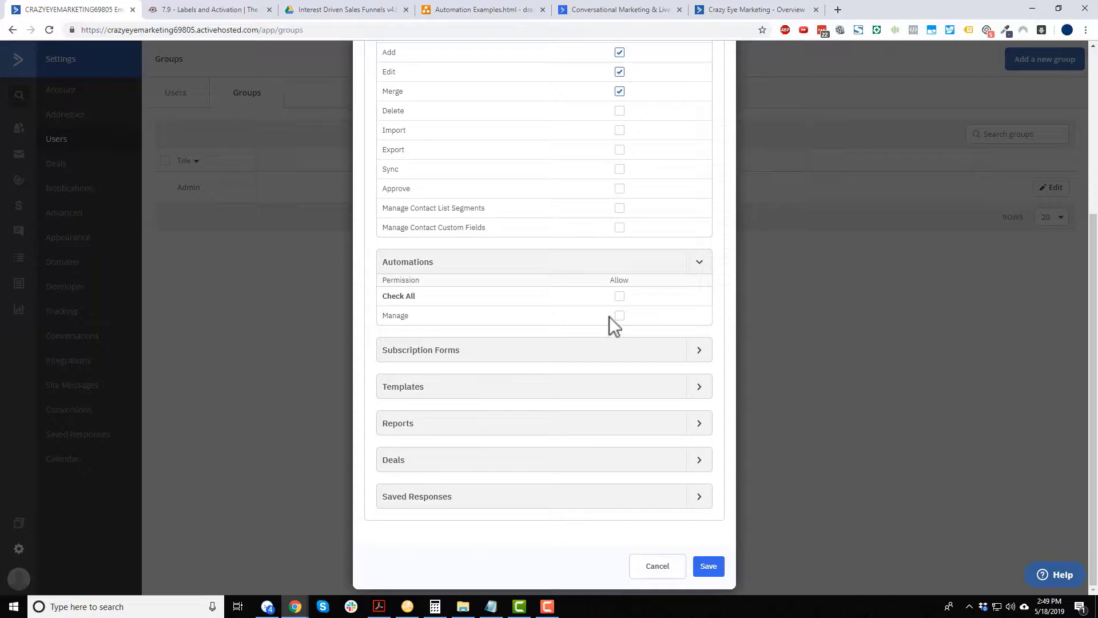
pyautogui.click(688, 353)
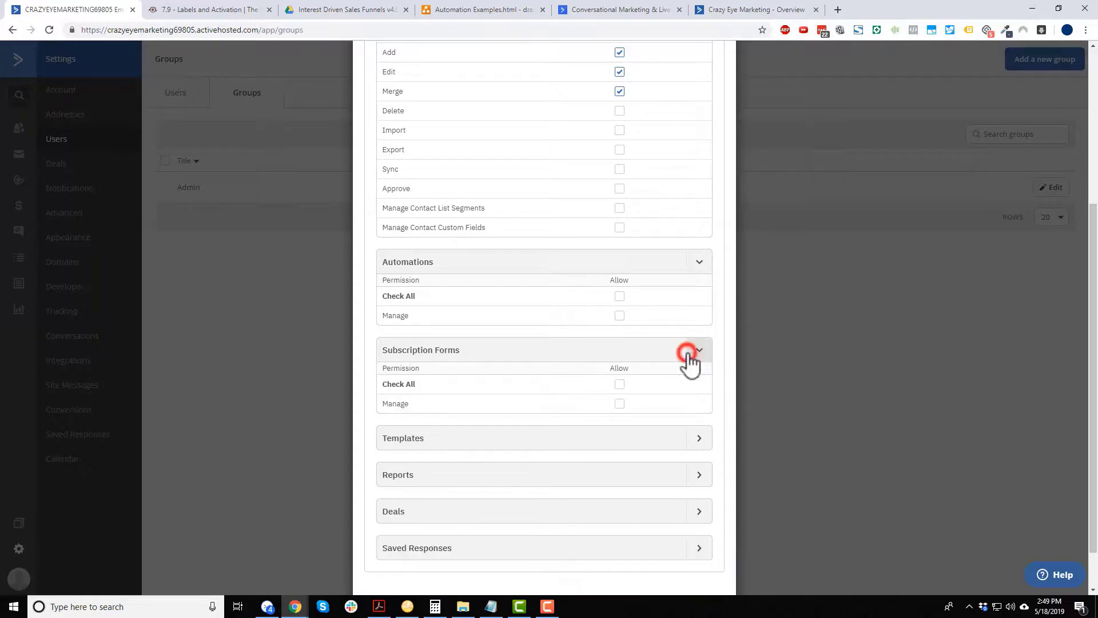
pyautogui.scroll(-1, 688, 361)
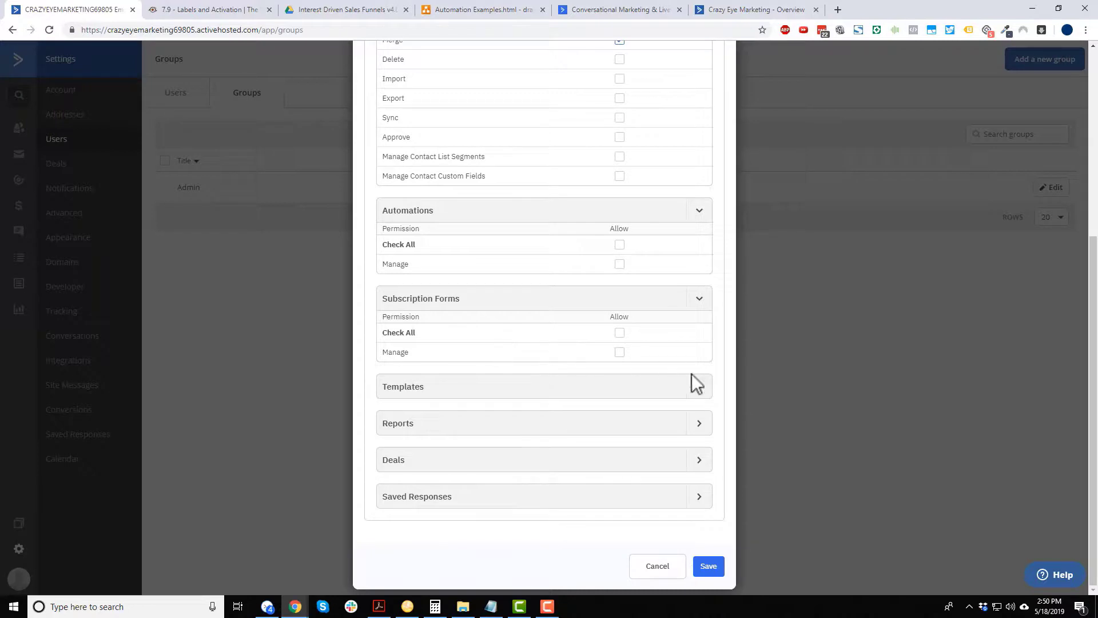
pyautogui.click(693, 388)
pyautogui.scroll(-2, 679, 355)
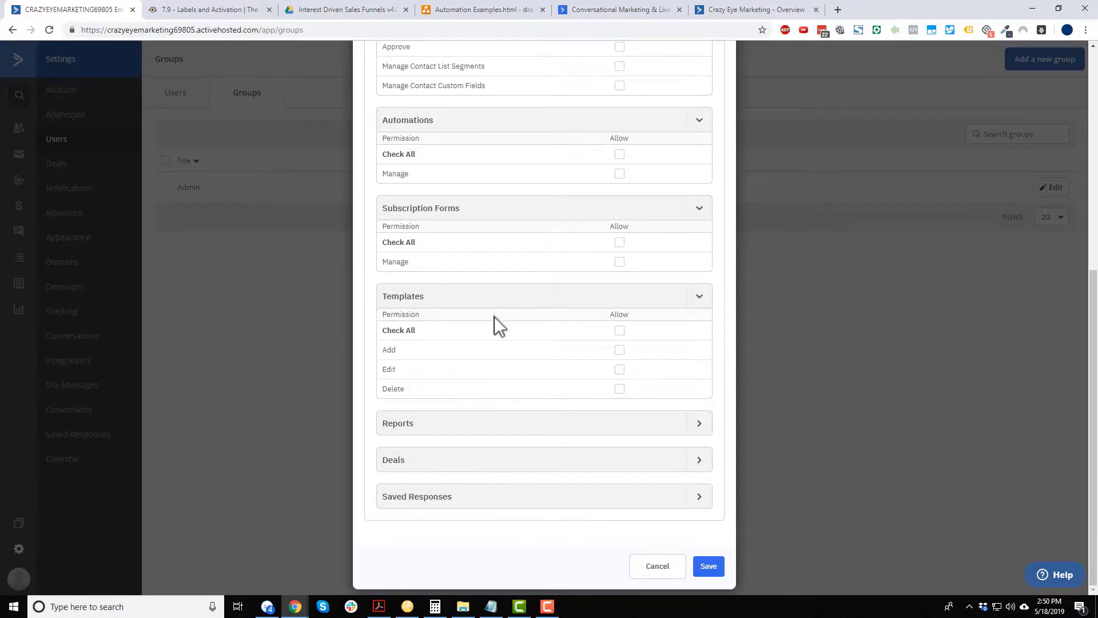
pyautogui.click(699, 424)
pyautogui.scroll(-2, 588, 366)
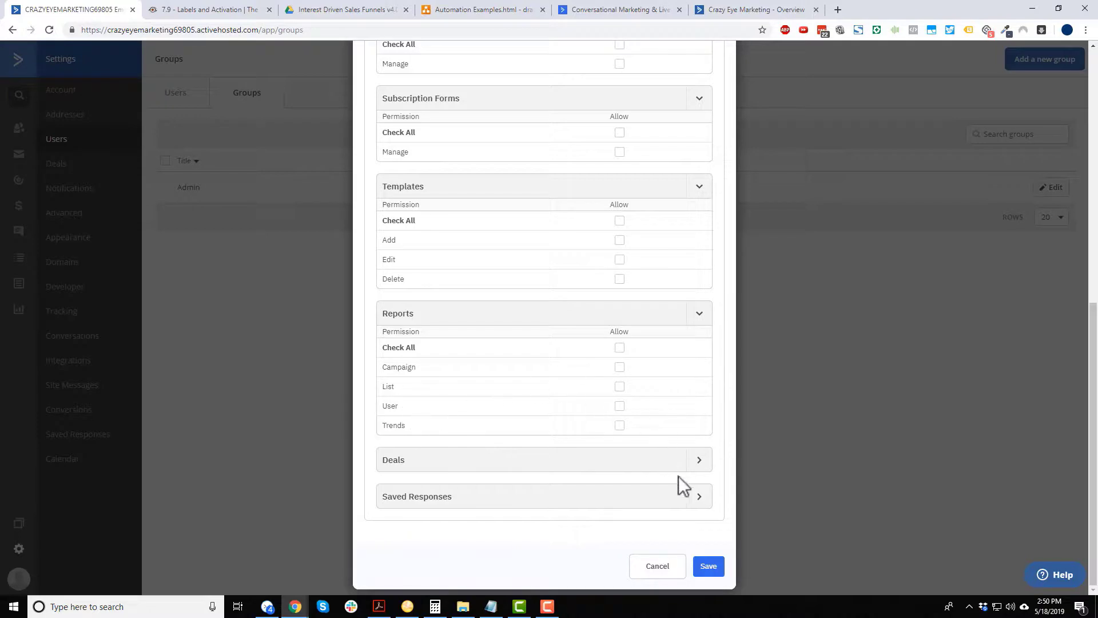
pyautogui.click(700, 461)
pyautogui.scroll(-3, 445, 360)
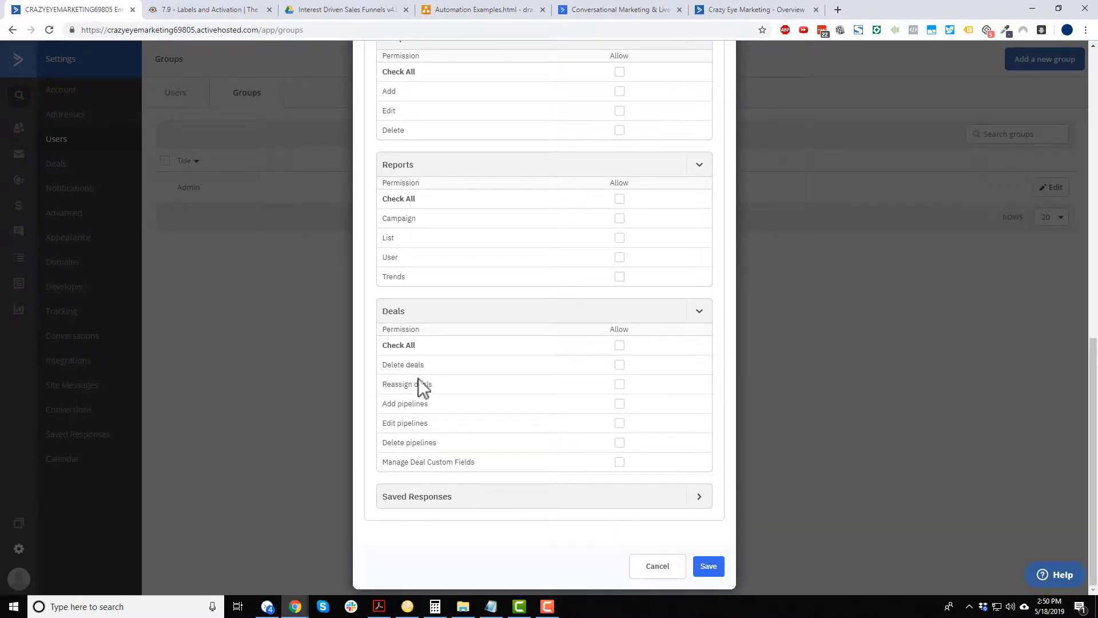
# Allow deleting and reassigning deals and managing saved responses, leaving deal custom fields unchecked.
pyautogui.click(620, 364)
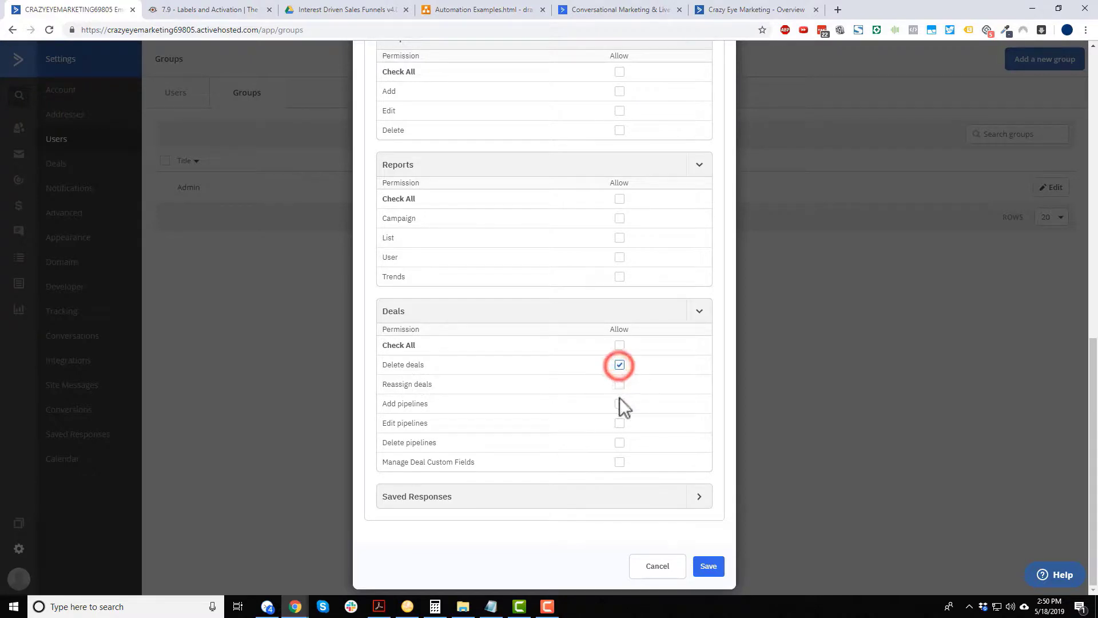
pyautogui.click(619, 384)
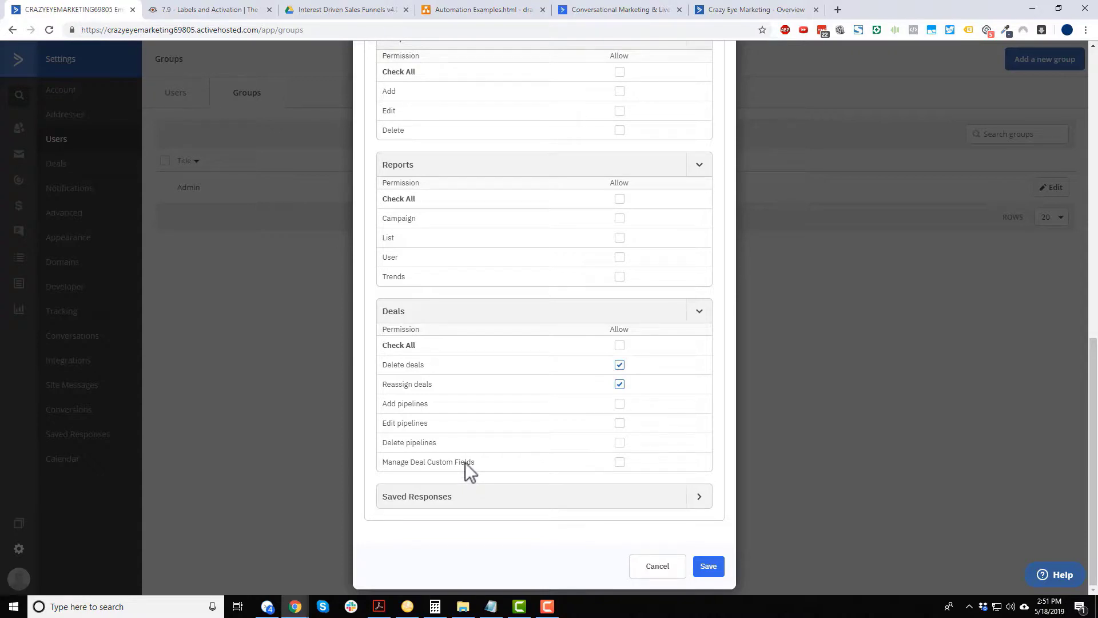
pyautogui.click(619, 462)
pyautogui.scroll(7, 623, 468)
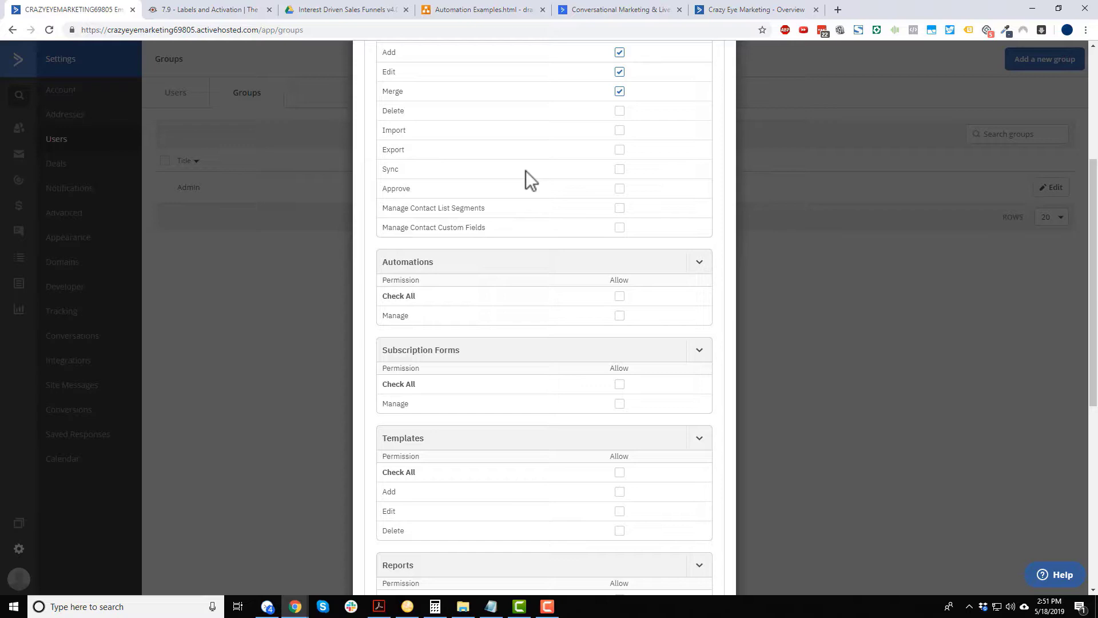
pyautogui.scroll(-6, 514, 171)
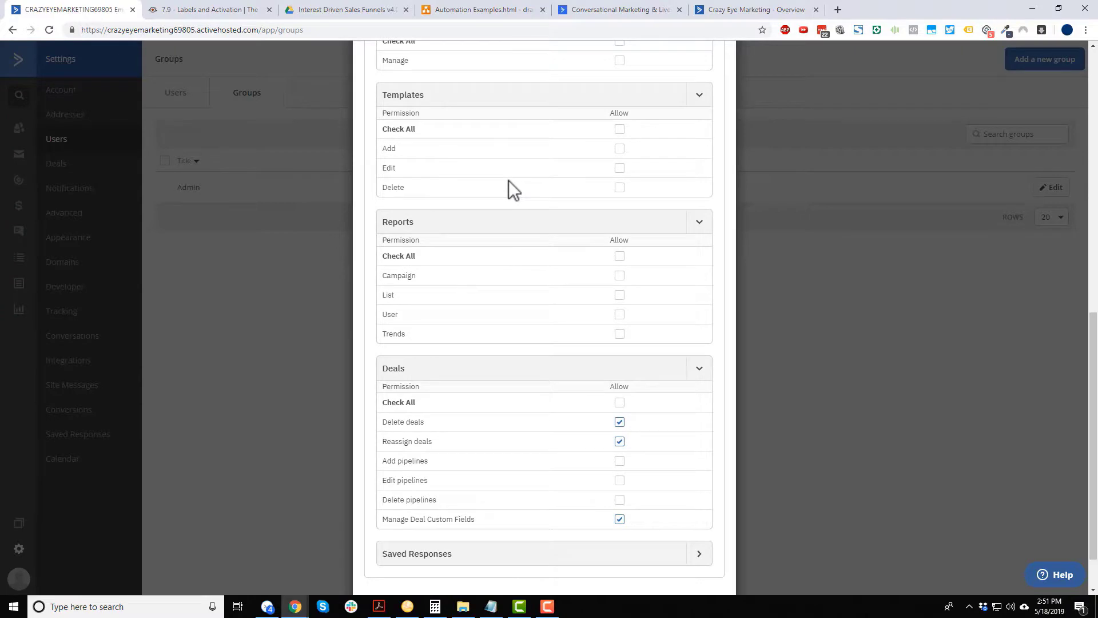
pyautogui.scroll(-1, 512, 192)
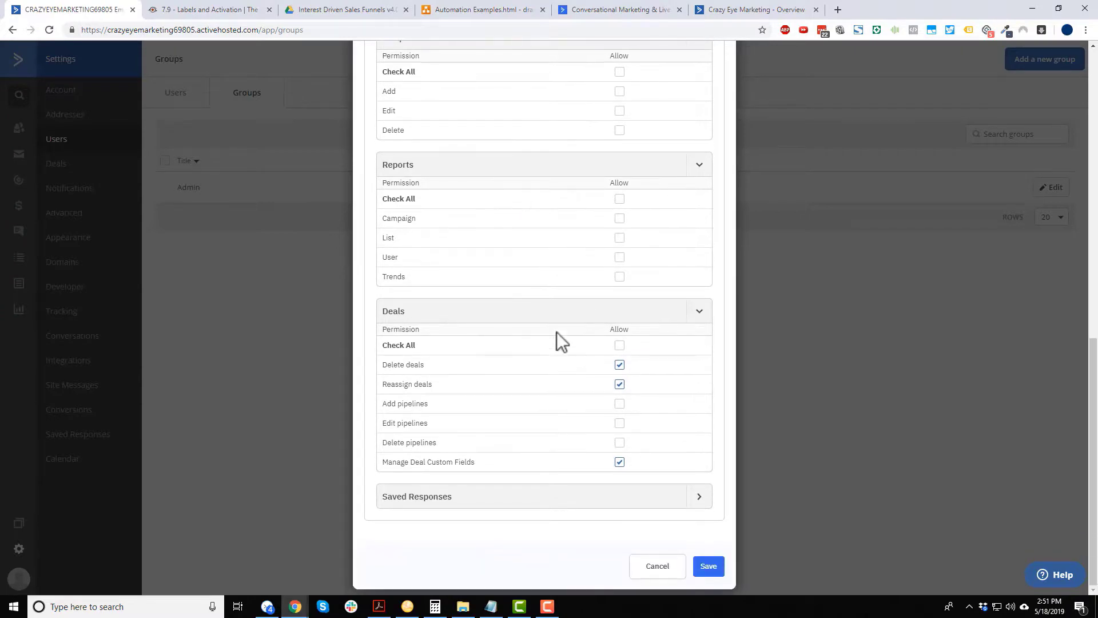
pyautogui.click(620, 462)
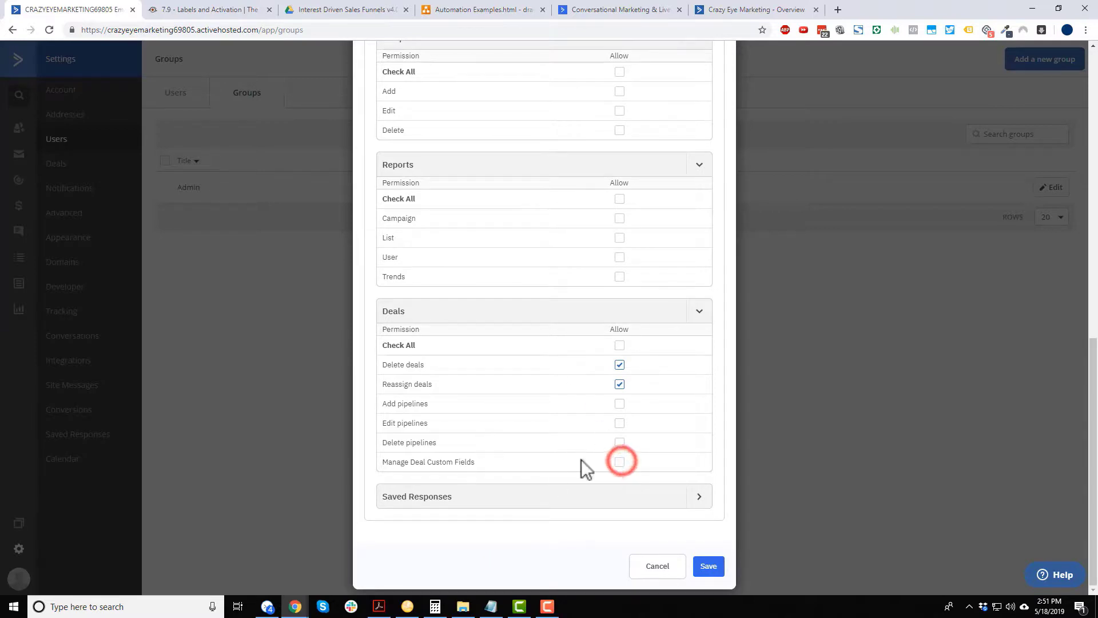
pyautogui.click(699, 496)
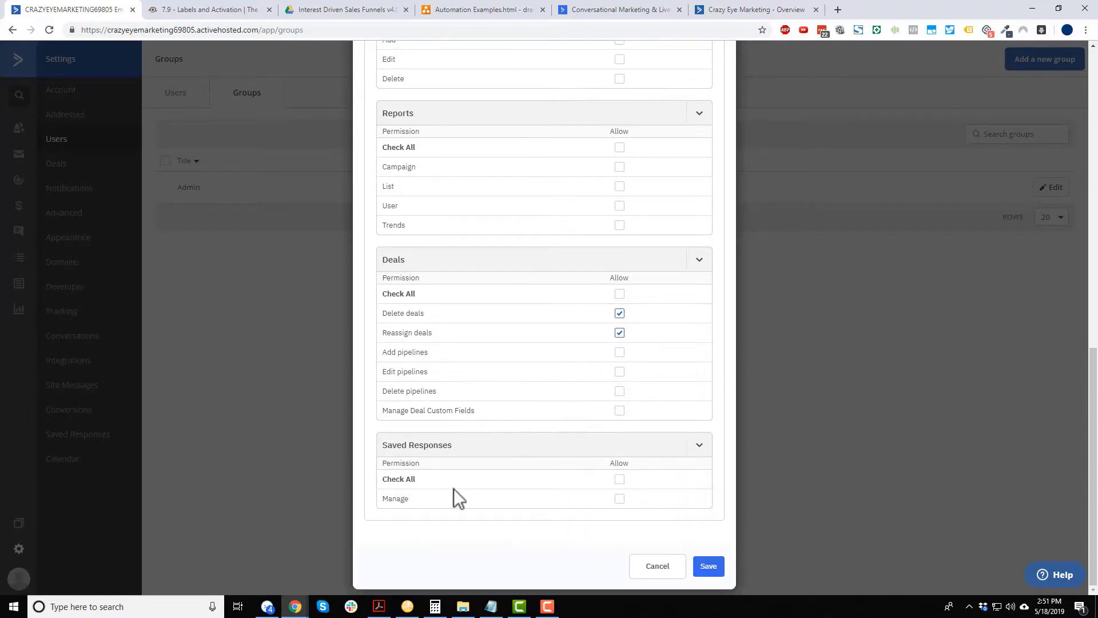
pyautogui.click(618, 499)
# Save the Sales Team group and reopen it on its Limits tab.
pyautogui.click(708, 566)
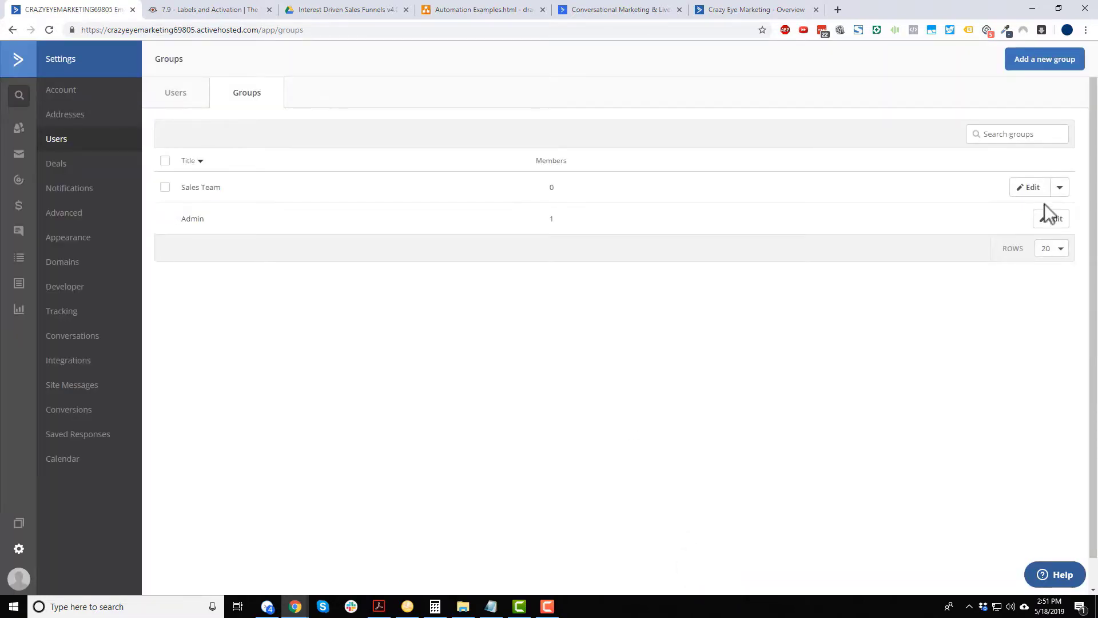
pyautogui.click(1029, 188)
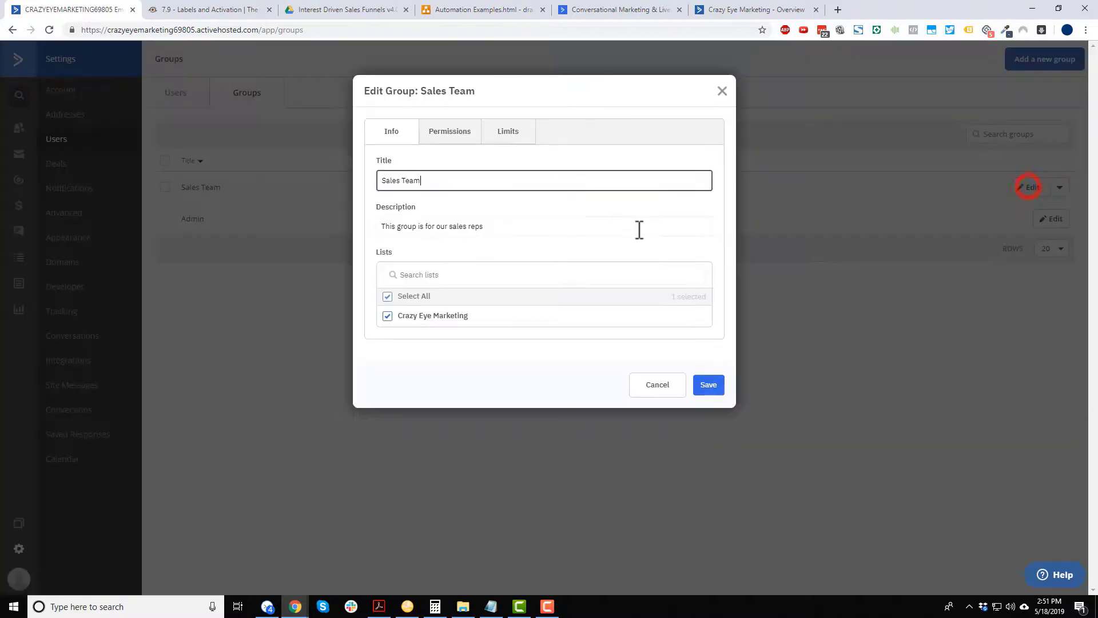
pyautogui.click(505, 133)
# Leave the emails, contacts, lists and campaigns limits unchecked and close the group settings.
pyautogui.click(431, 164)
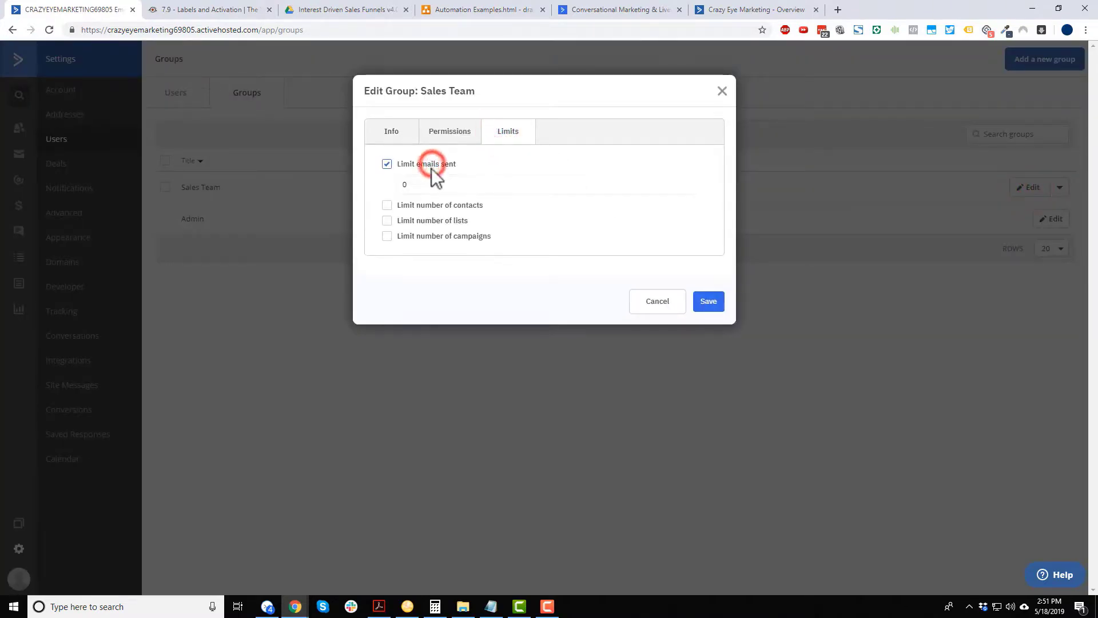
pyautogui.click(407, 164)
pyautogui.click(444, 182)
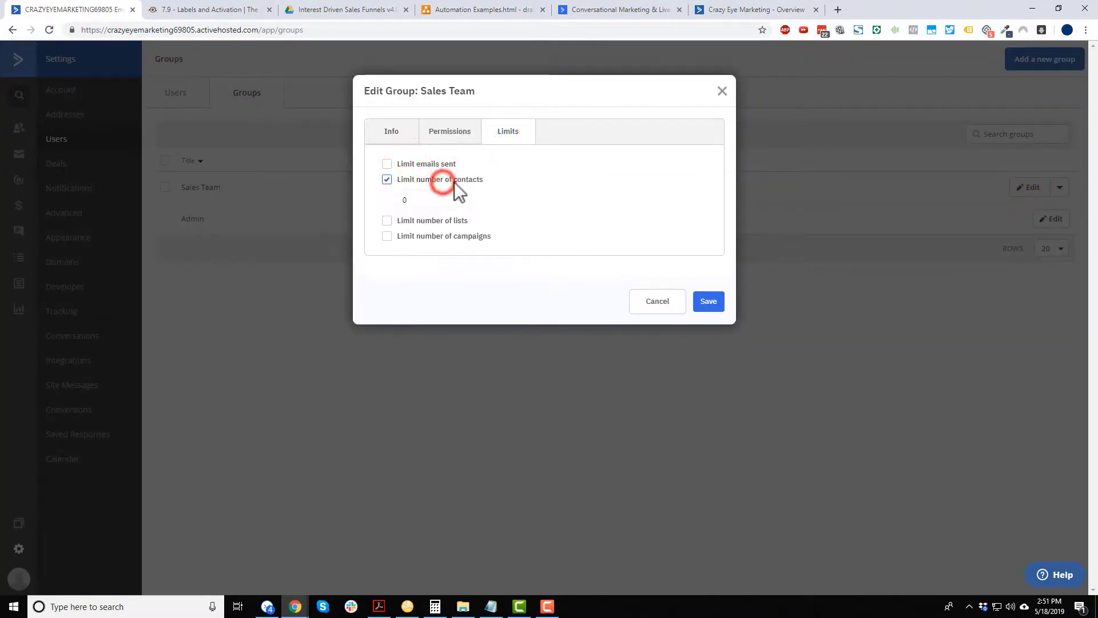
pyautogui.click(452, 182)
pyautogui.click(448, 196)
pyautogui.click(451, 195)
pyautogui.click(462, 211)
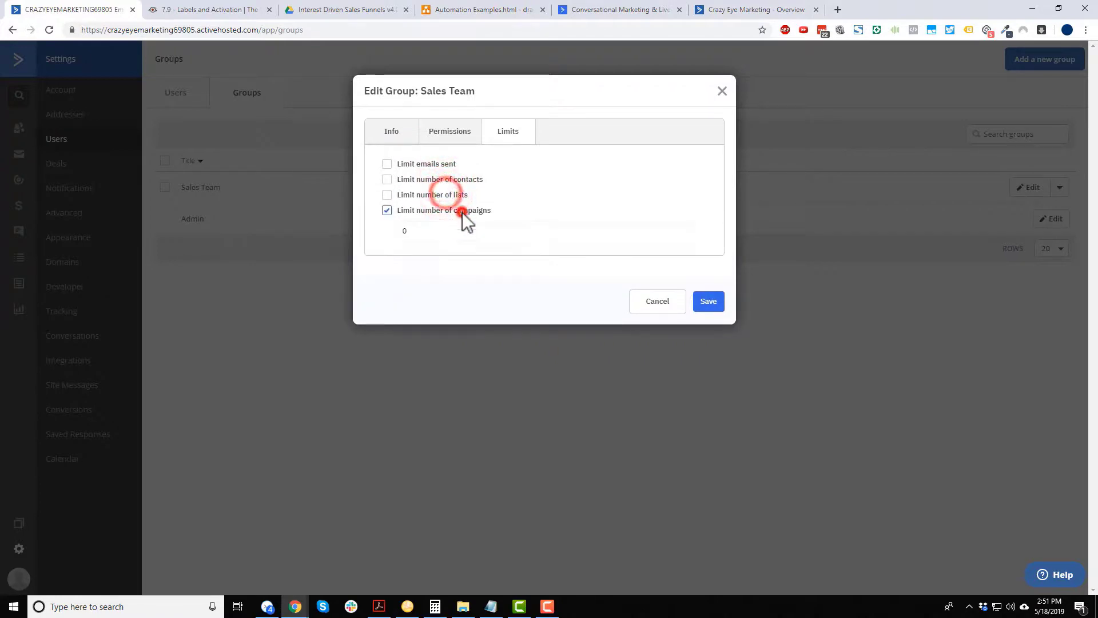
pyautogui.click(389, 211)
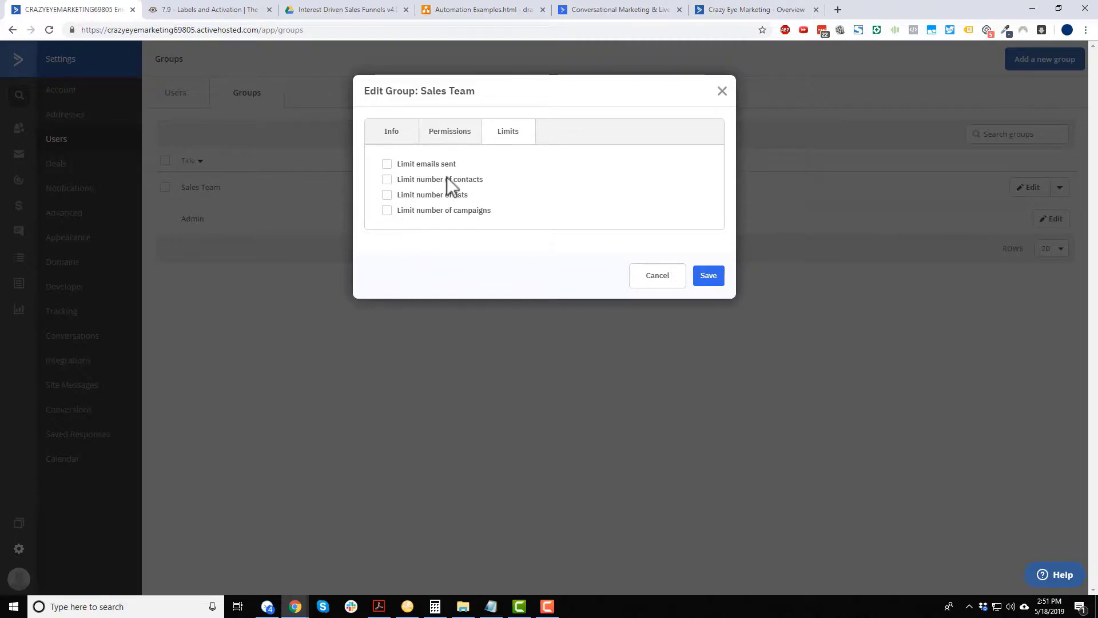
pyautogui.click(461, 181)
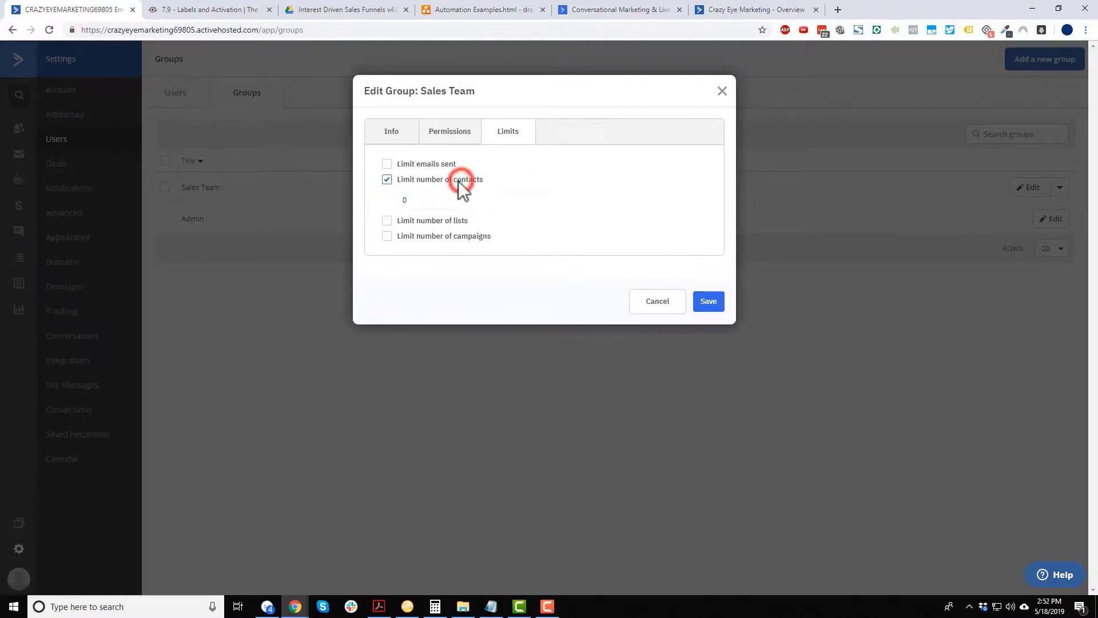
pyautogui.click(458, 181)
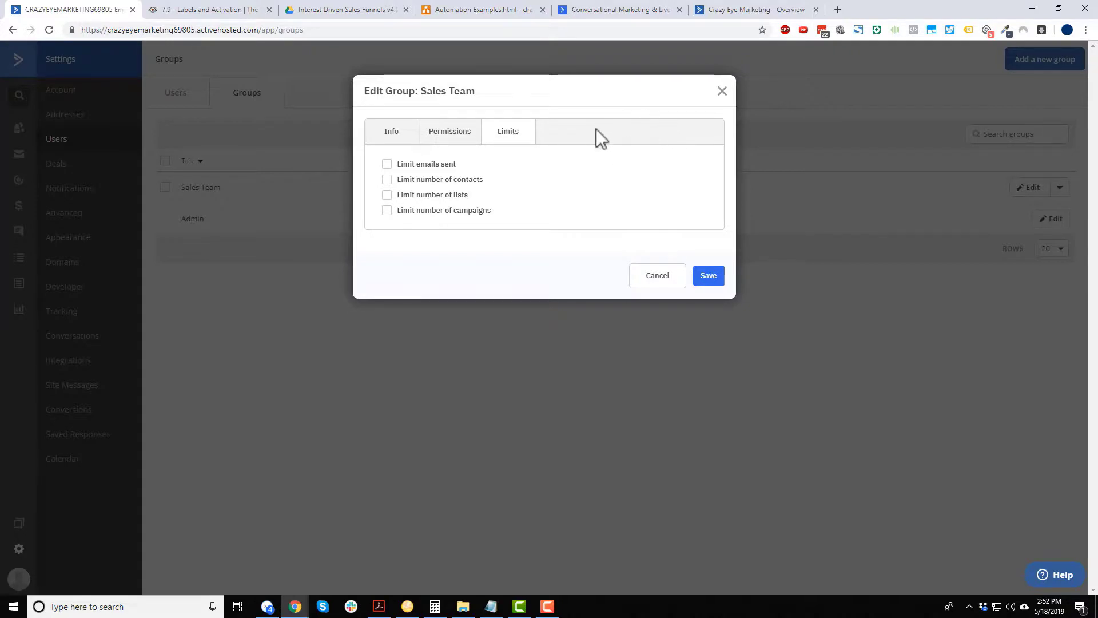
pyautogui.click(722, 93)
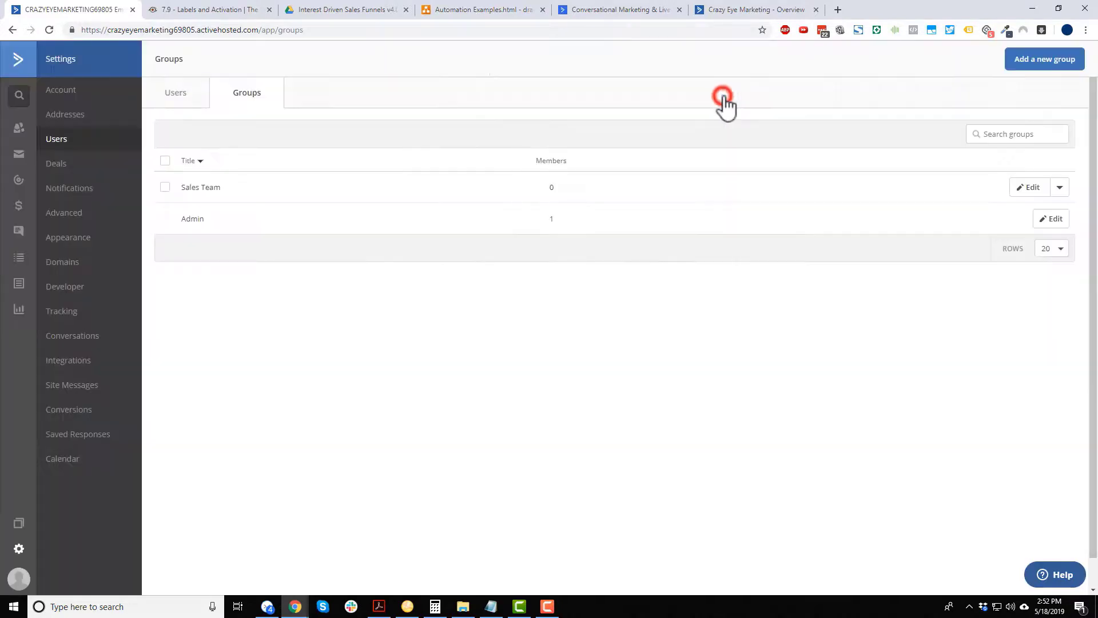
# In Users, start a new user and enter the sales rep's email, first and last name.
pyautogui.click(173, 96)
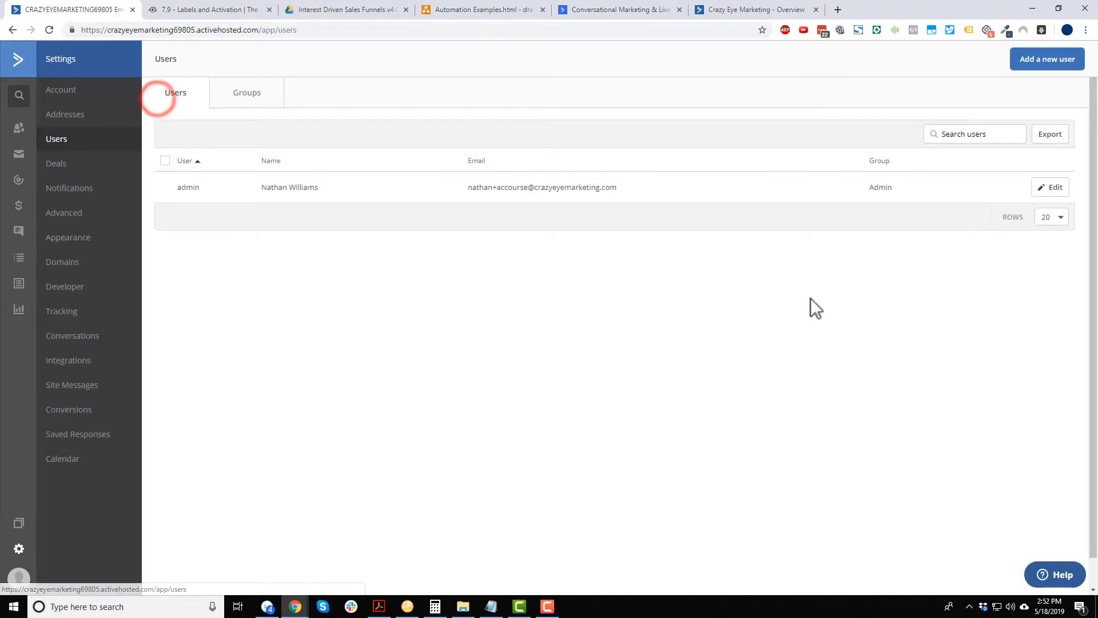
pyautogui.click(1047, 63)
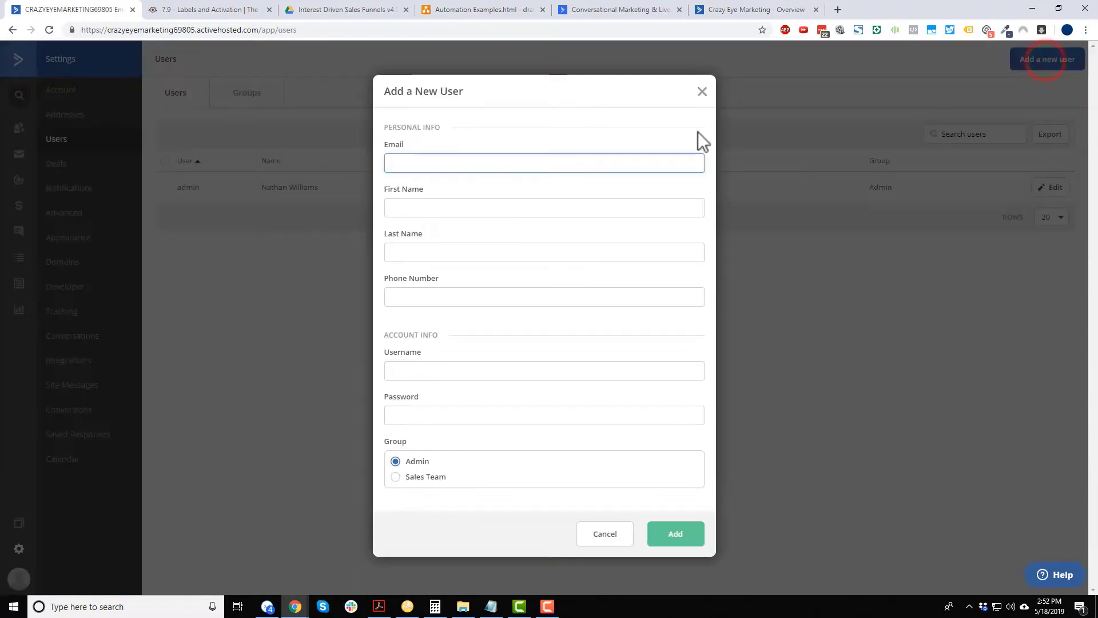
pyautogui.click(604, 164)
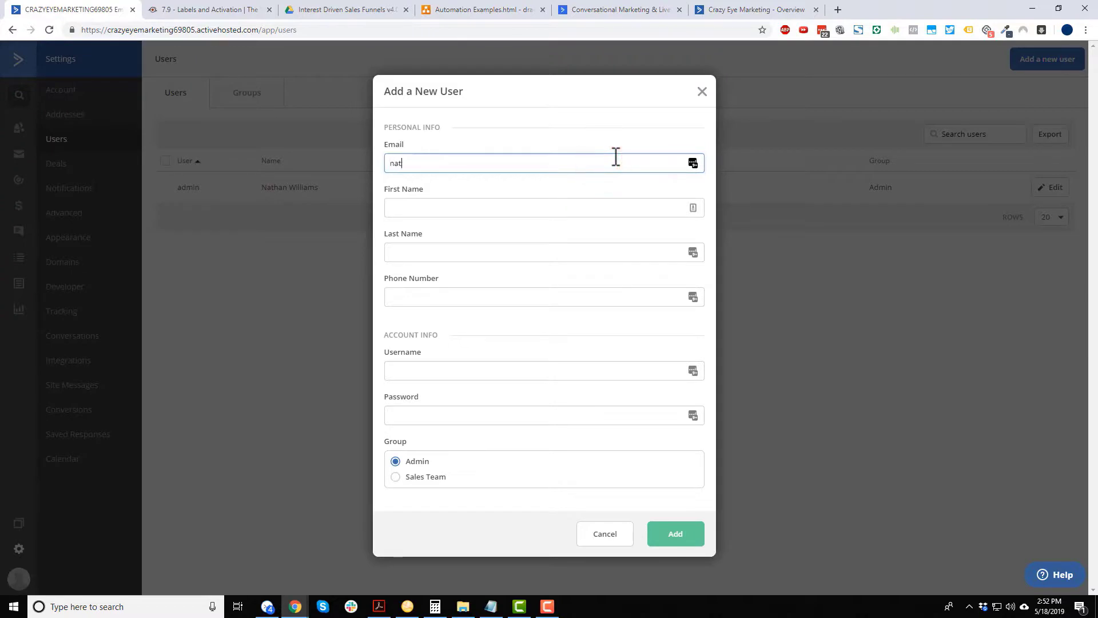
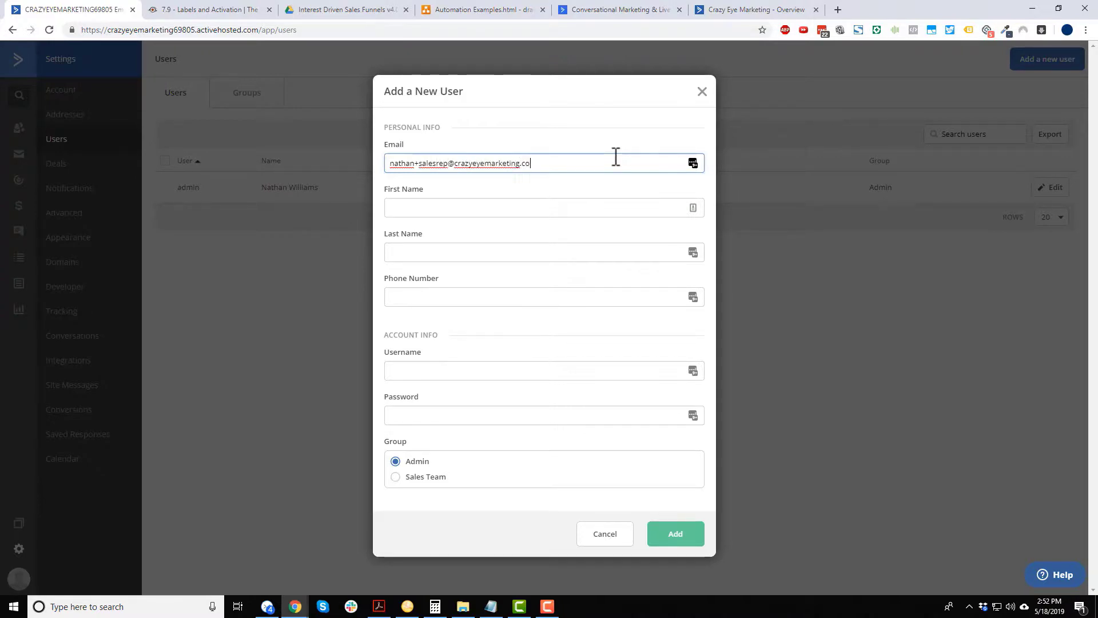
pyautogui.press('Tab')
pyautogui.write('Nathan')
pyautogui.press('Tab')
pyautogui.write('S')
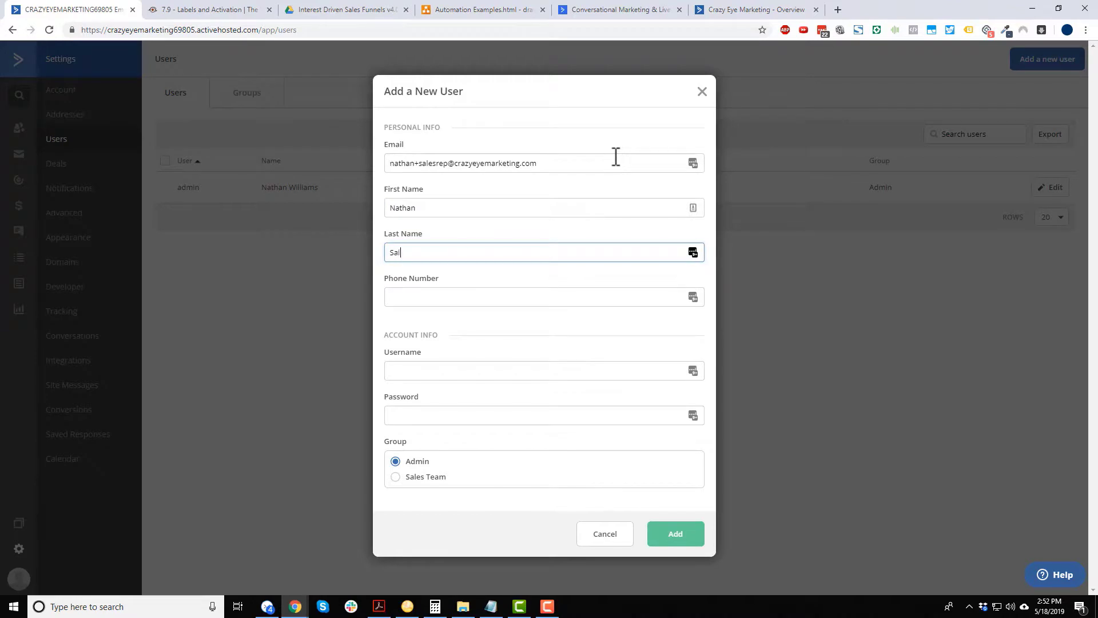
pyautogui.press('Tab')
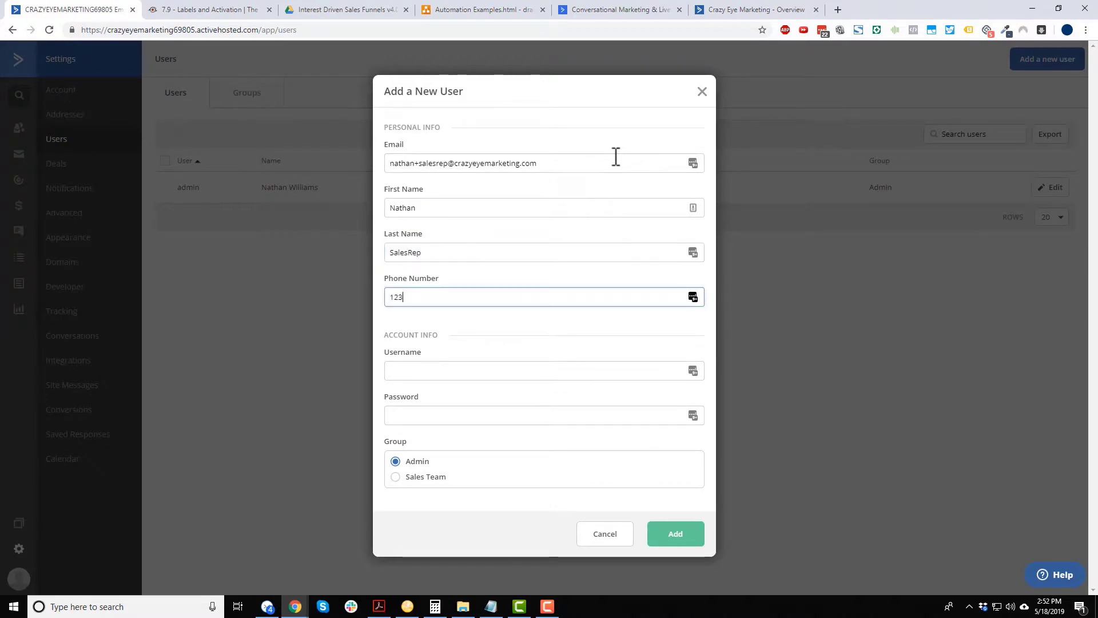
# Give the user a username and password, assign the Sales Team group, and create it.
pyautogui.click(532, 367)
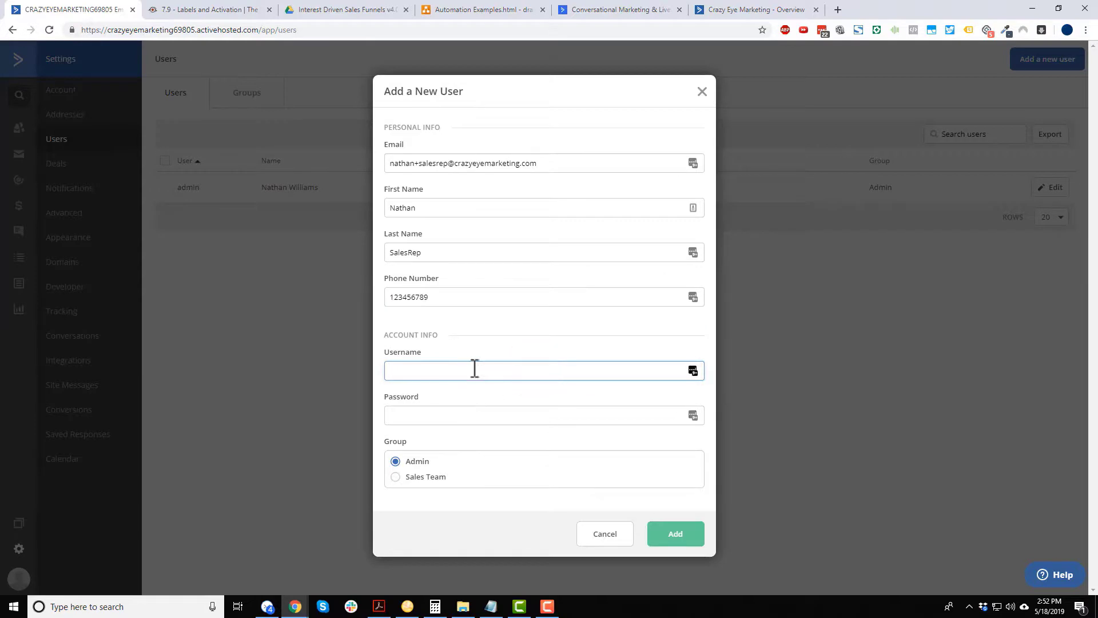
pyautogui.click(448, 410)
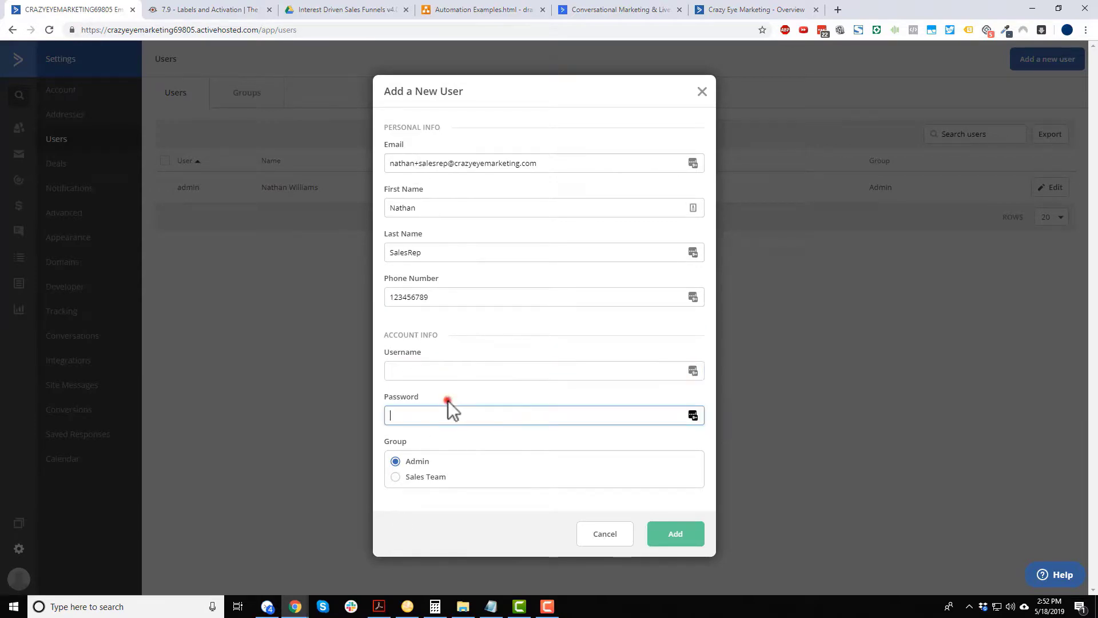
pyautogui.write('passwo')
pyautogui.click(414, 478)
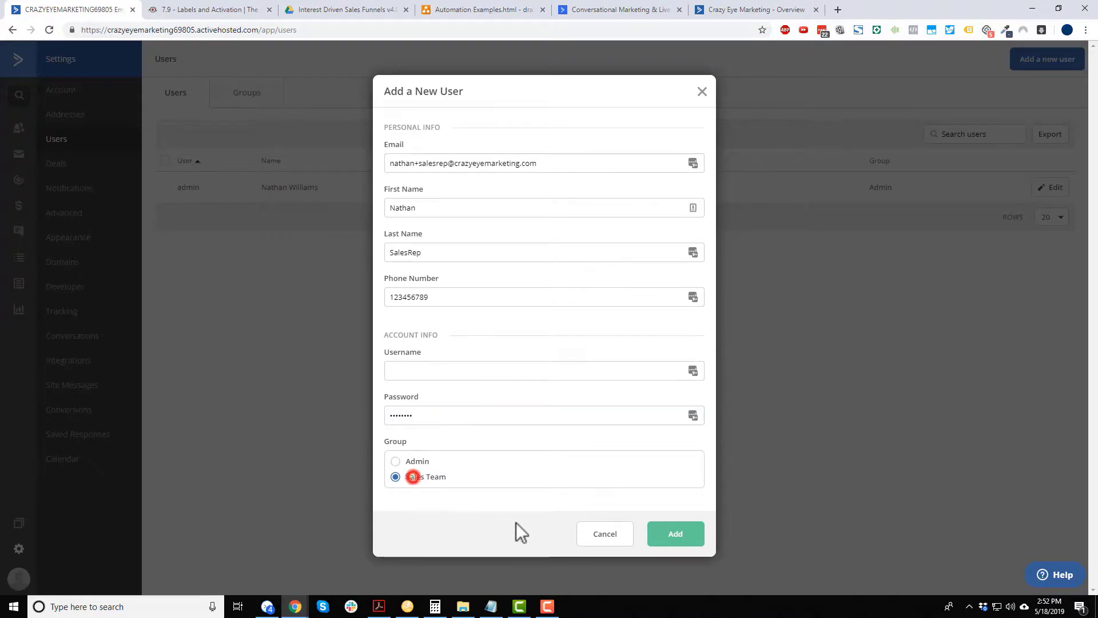
pyautogui.click(675, 538)
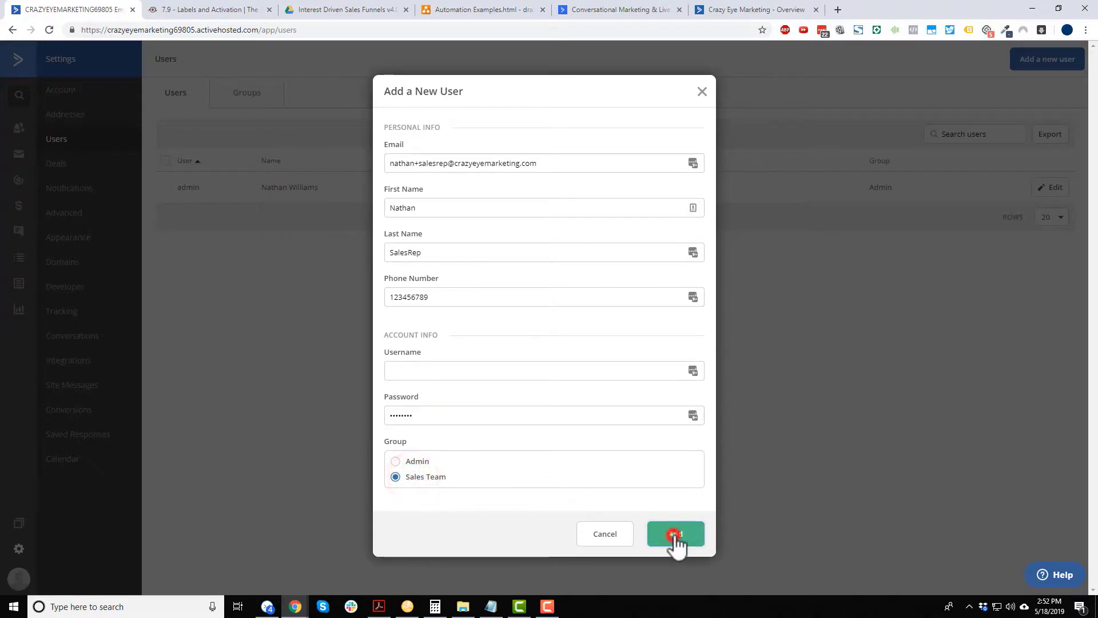
pyautogui.click(504, 367)
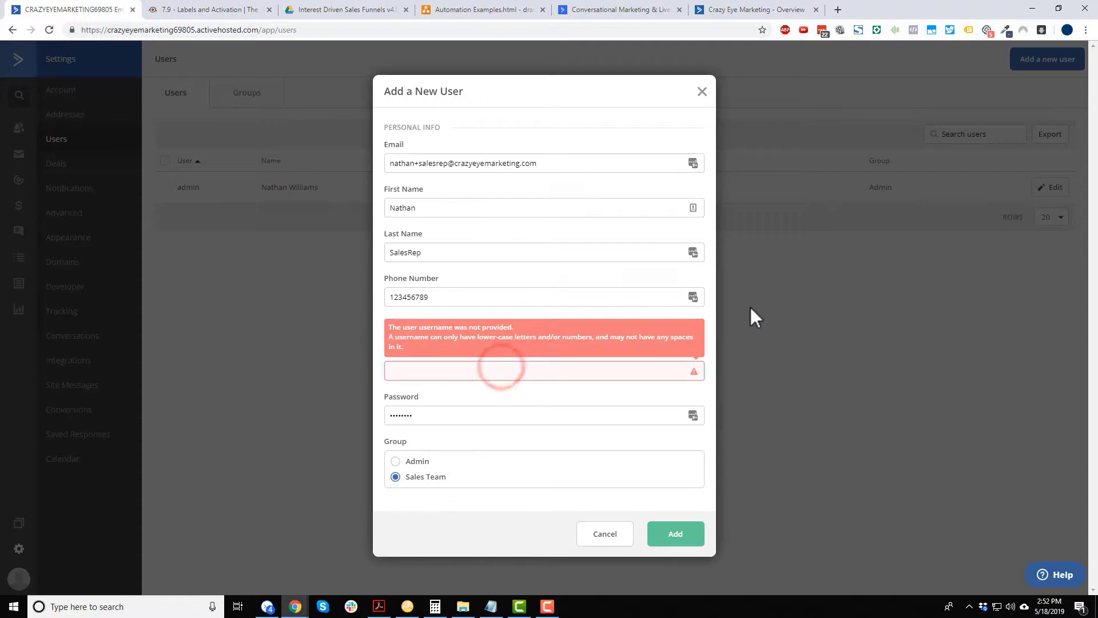
pyautogui.write('sales')
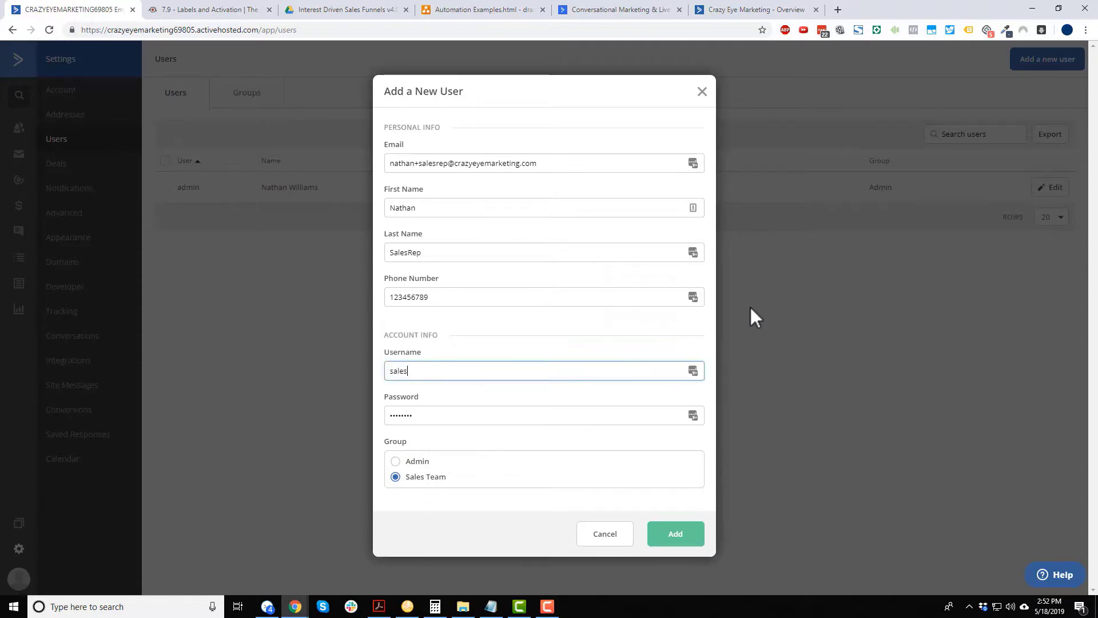
pyautogui.write('rep')
pyautogui.tripleClick(579, 163)
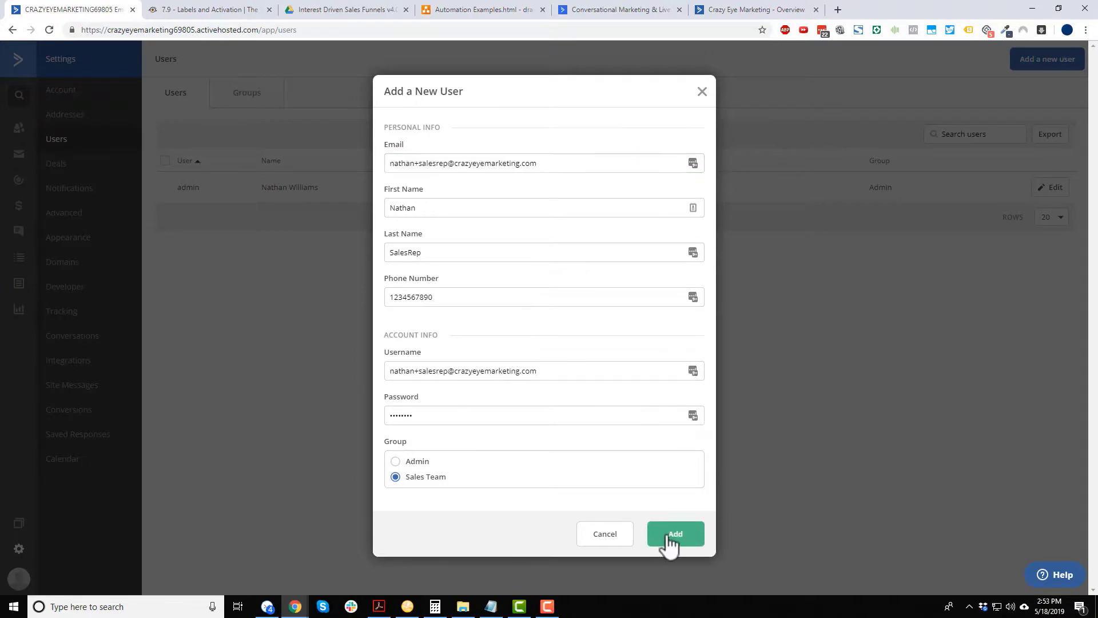
pyautogui.click(668, 541)
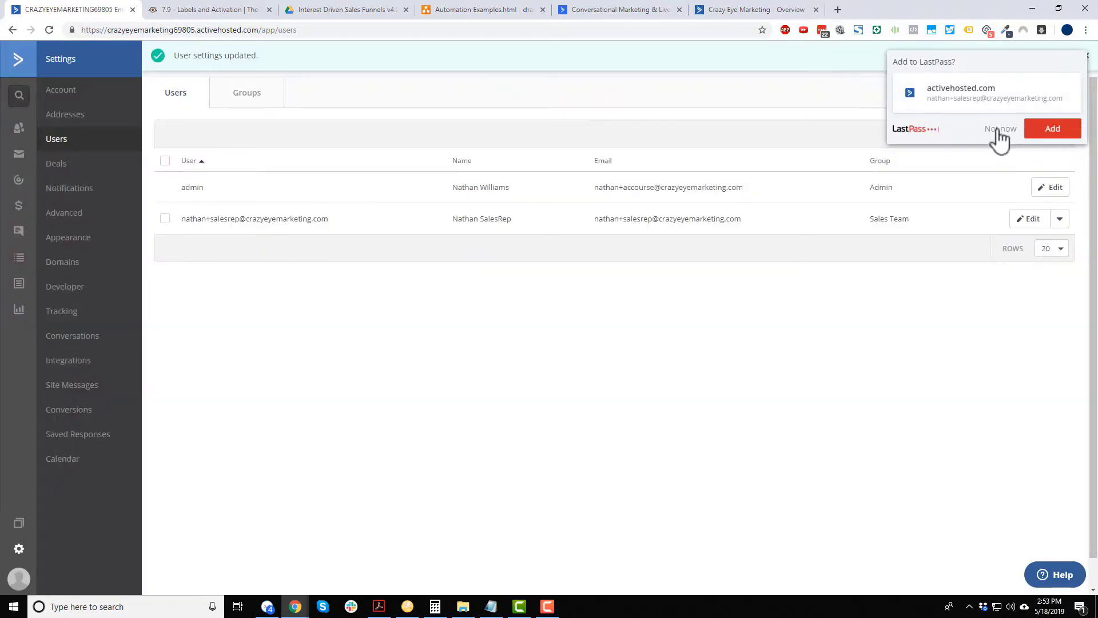
# Dismiss the password prompt and load the copied users page address in a new private window.
pyautogui.click(998, 131)
pyautogui.click(223, 31)
pyautogui.hotkey('ctrl', 'c')
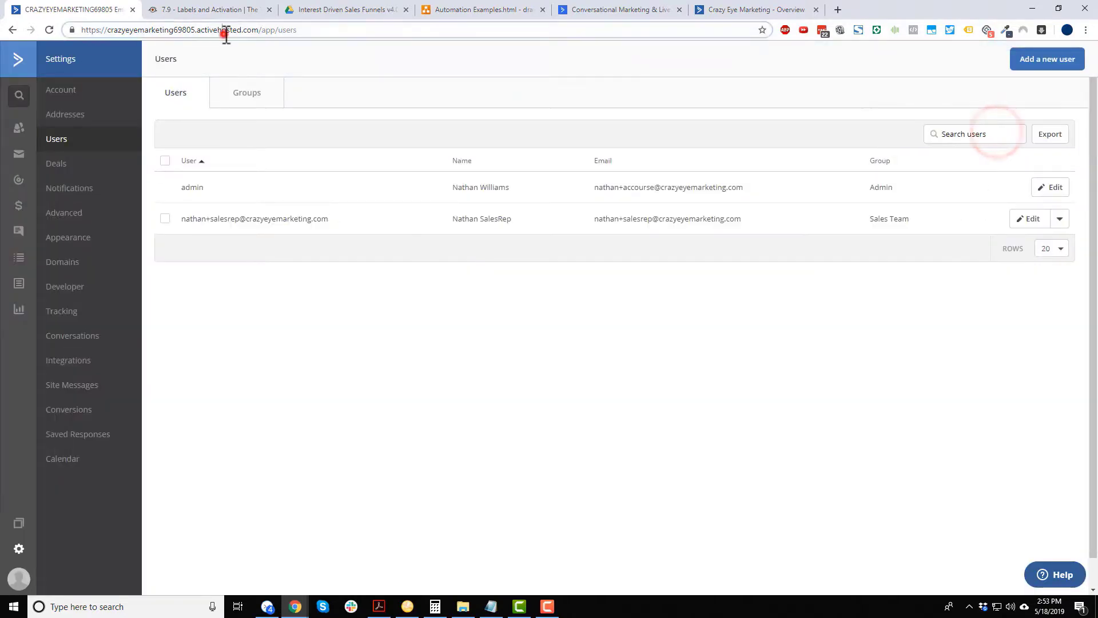
pyautogui.click(1085, 30)
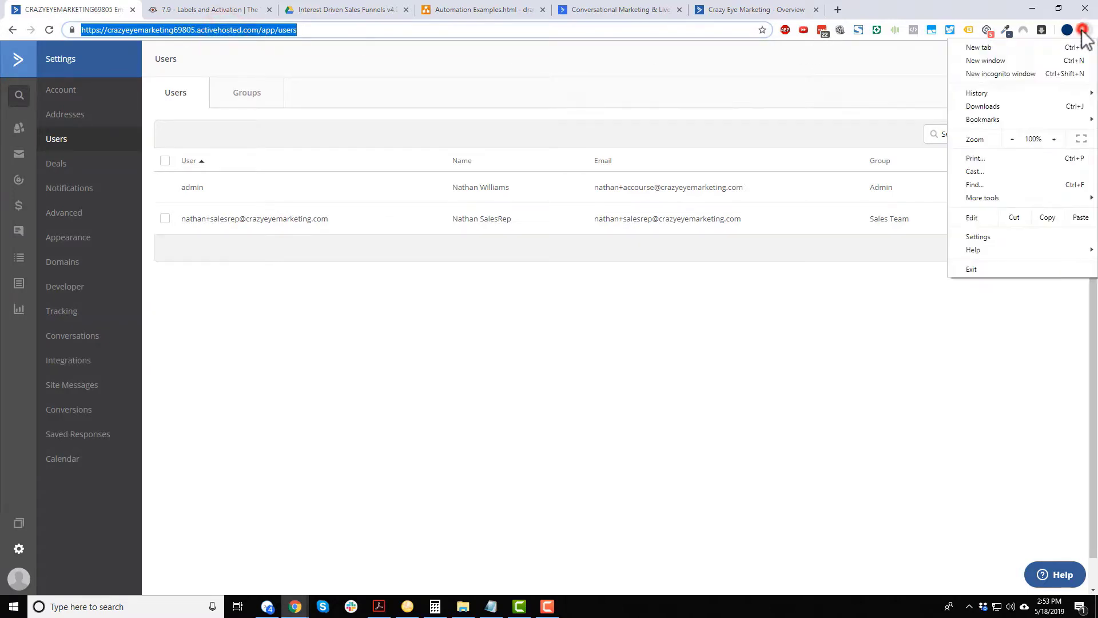
pyautogui.click(1016, 74)
pyautogui.click(584, 26)
pyautogui.hotkey('ctrl', 'v')
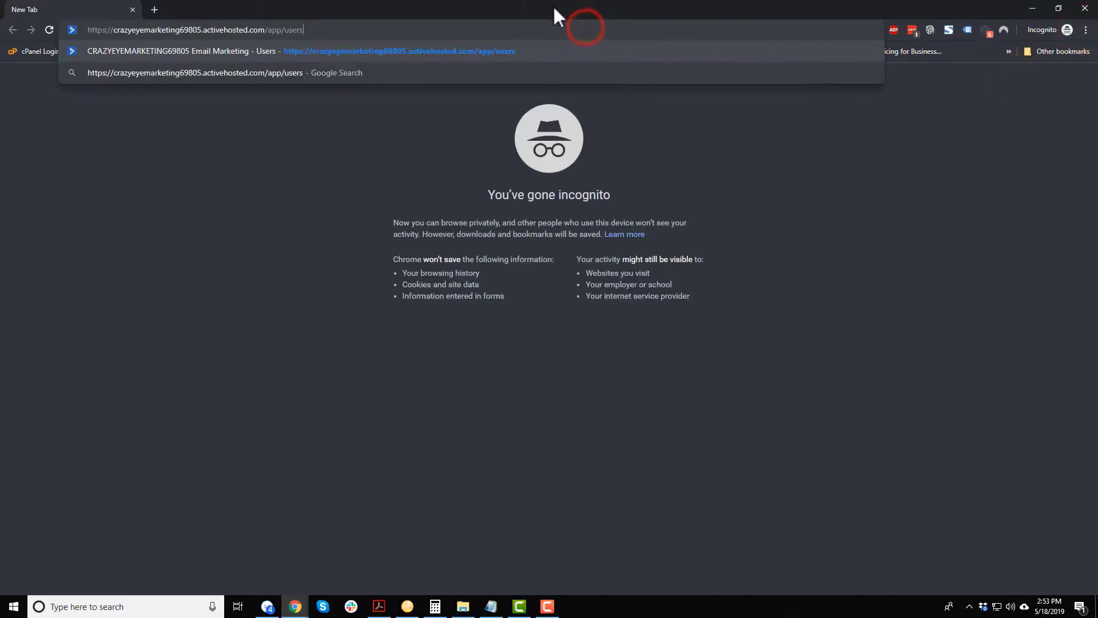
pyautogui.press('Return')
# Log in with the sales rep's email and password.
pyautogui.write('ng.c')
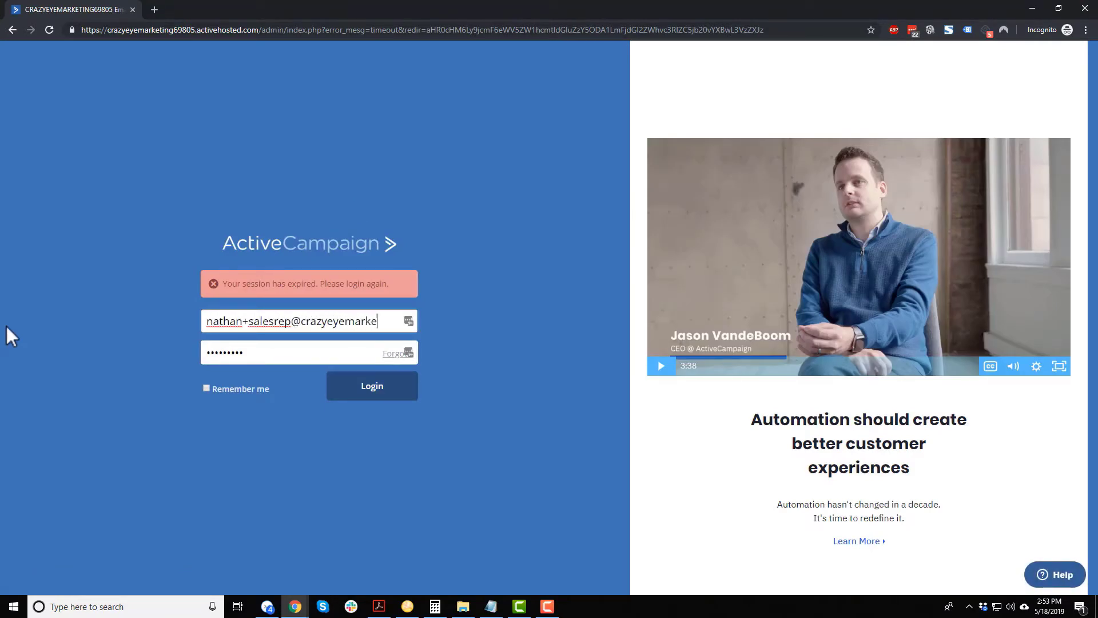
pyautogui.write('om')
pyautogui.press('Tab')
pyautogui.write('••')
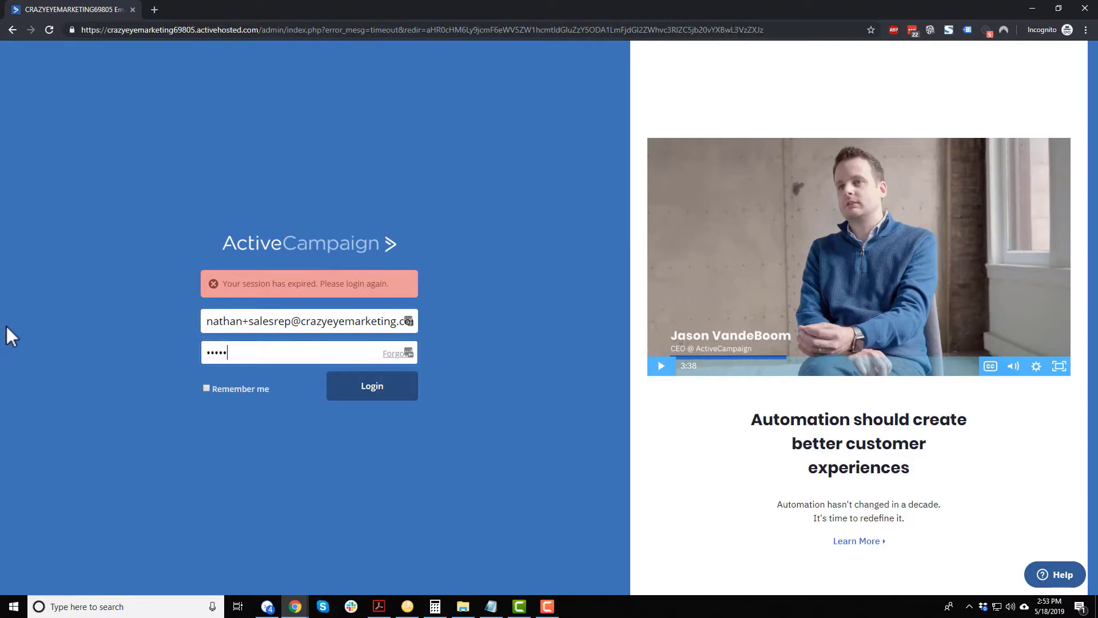
pyautogui.click(357, 392)
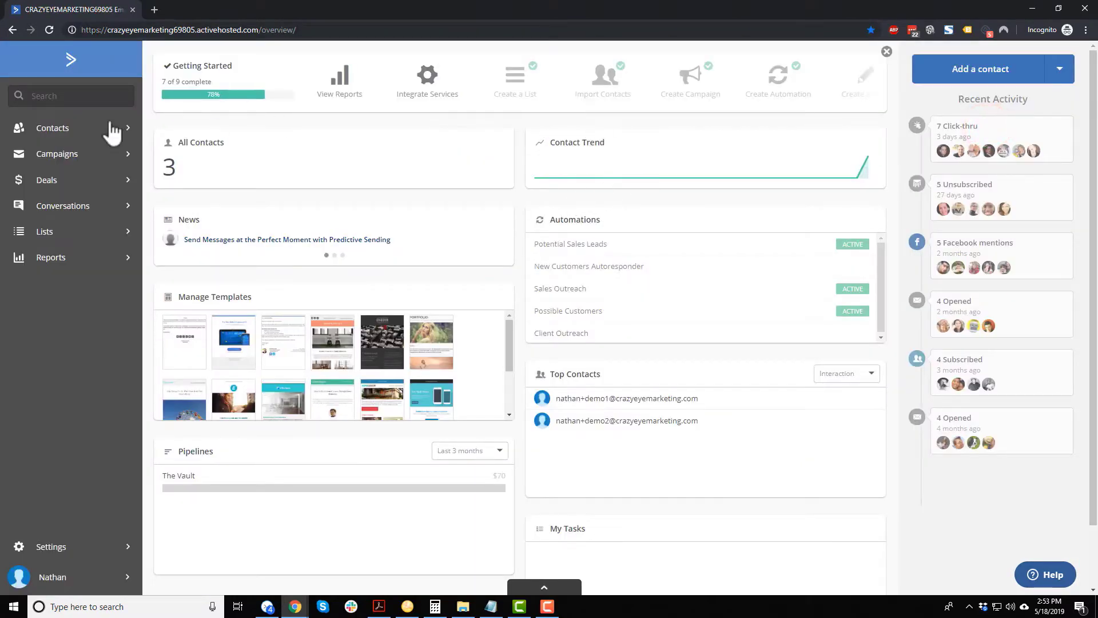
# Open Contacts, select all three contacts and start a bulk edit.
pyautogui.click(90, 130)
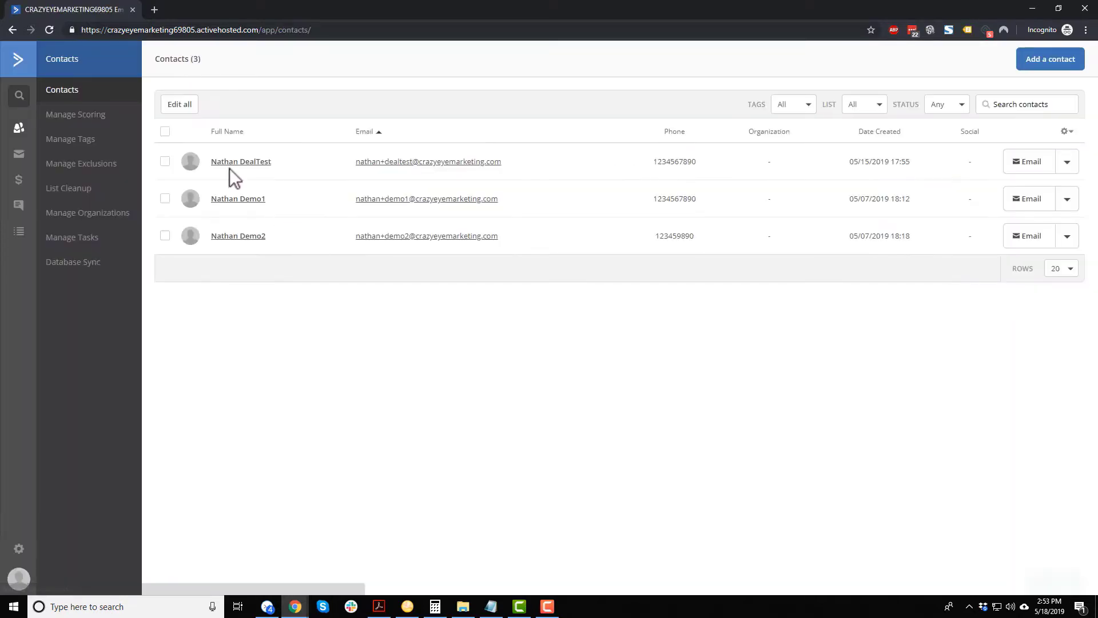
pyautogui.click(166, 162)
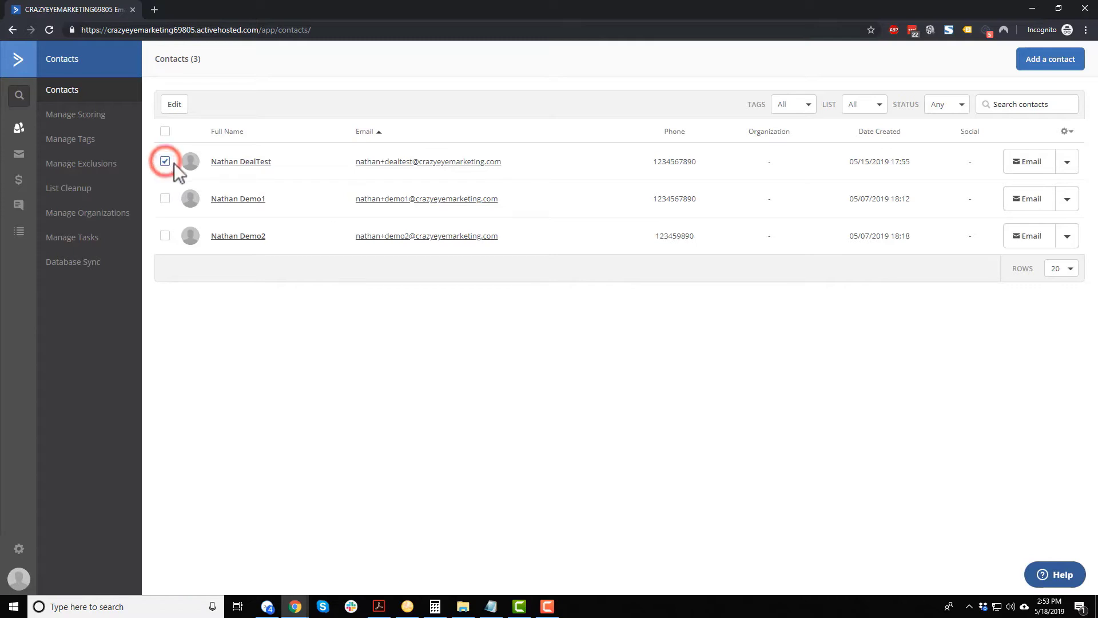
pyautogui.click(166, 162)
pyautogui.click(166, 162)
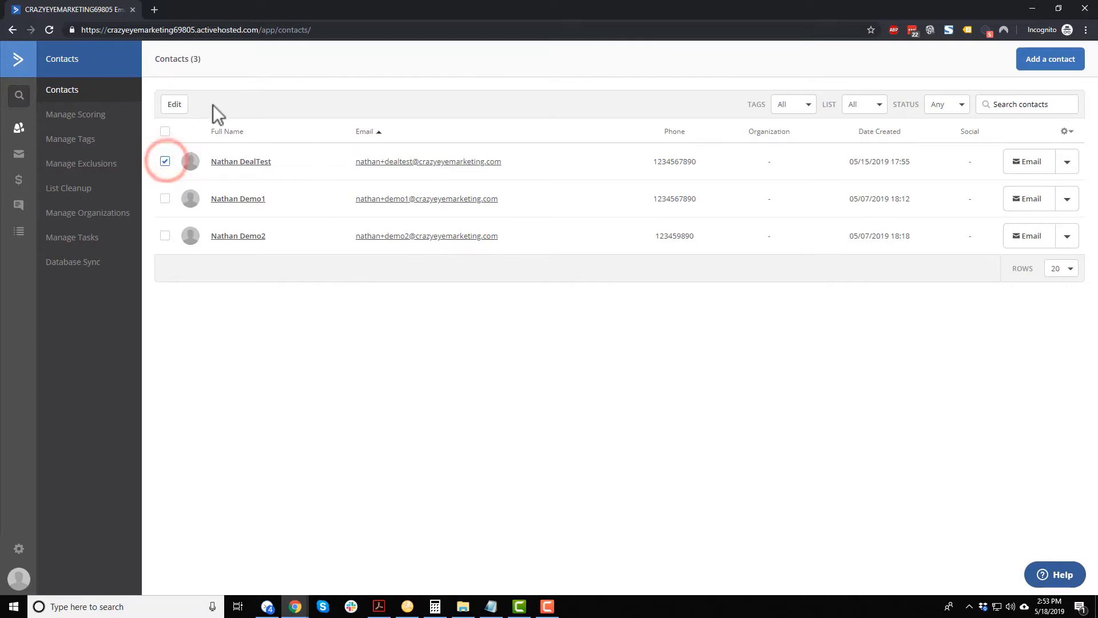
pyautogui.click(165, 162)
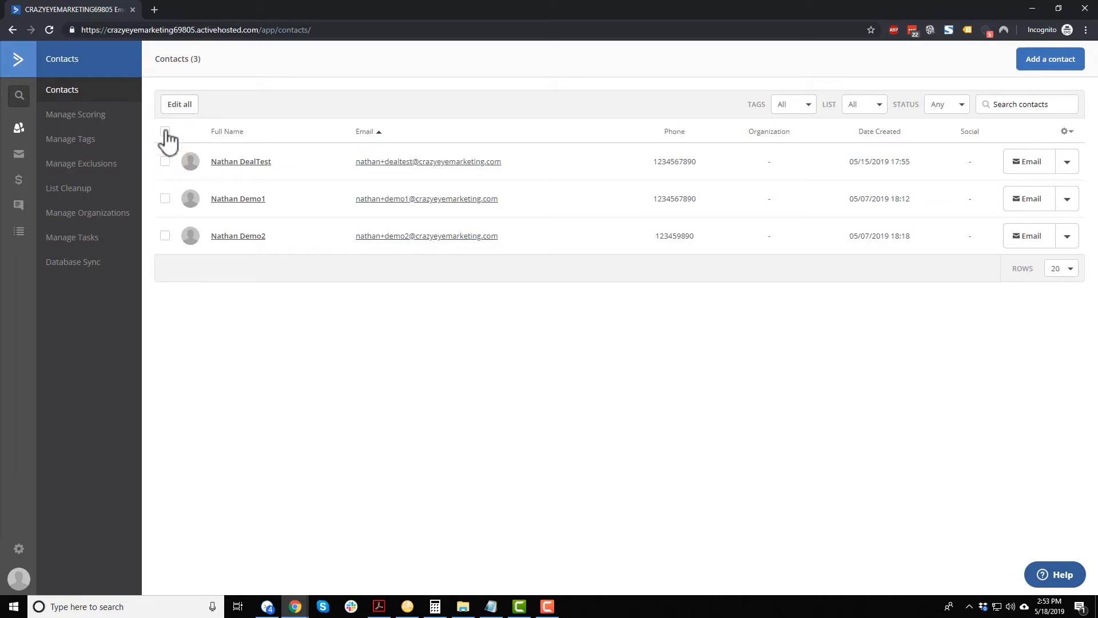
pyautogui.click(165, 132)
pyautogui.click(175, 109)
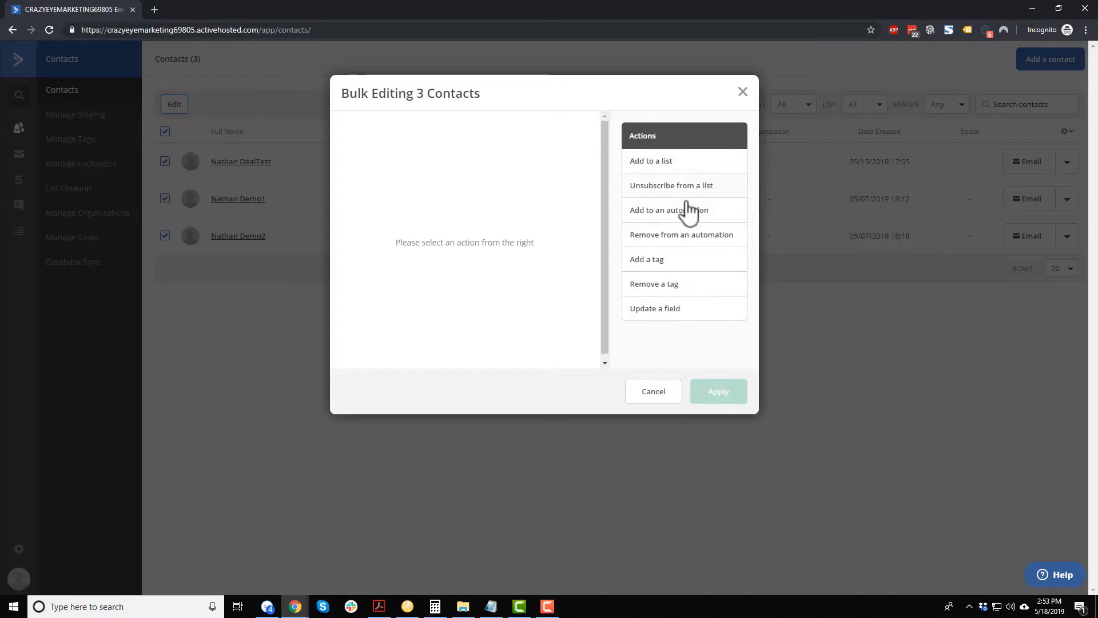
# Try the Unsubscribe and Add tag 'gfdasga' bulk actions, then cancel and dismiss the warning.
pyautogui.moveTo(689, 184); pyautogui.dragTo(433, 191)
pyautogui.click(674, 186)
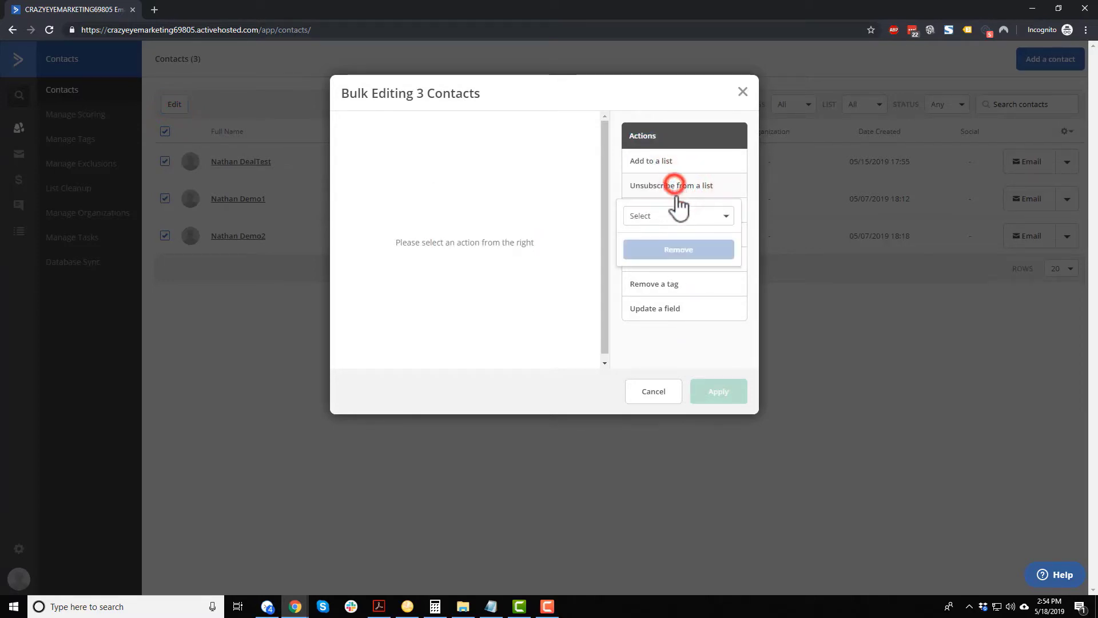
pyautogui.click(707, 217)
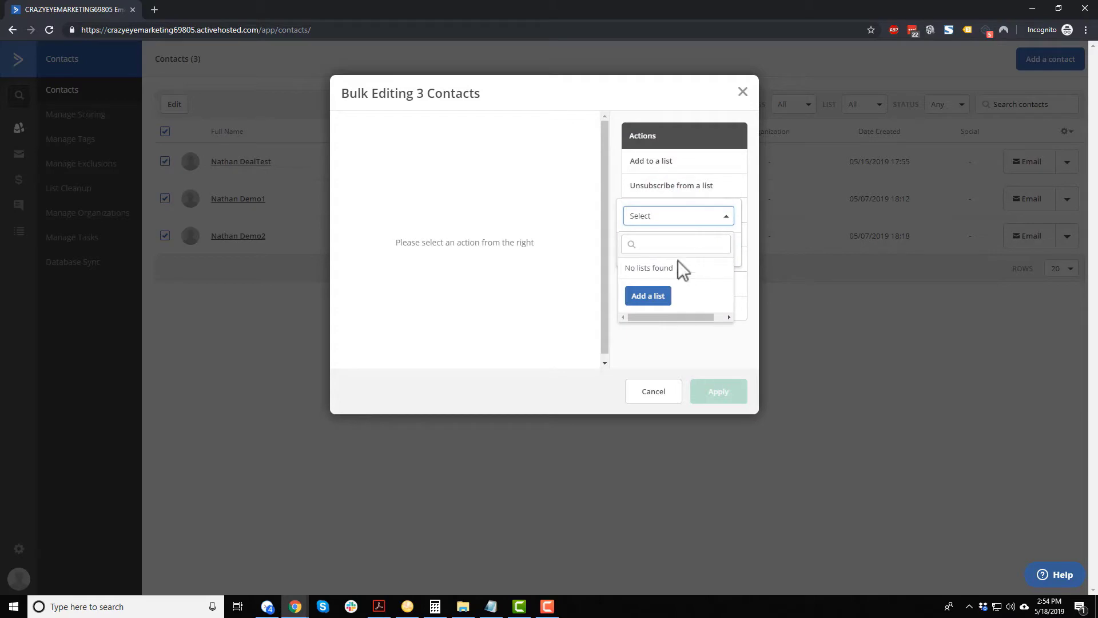
pyautogui.click(682, 331)
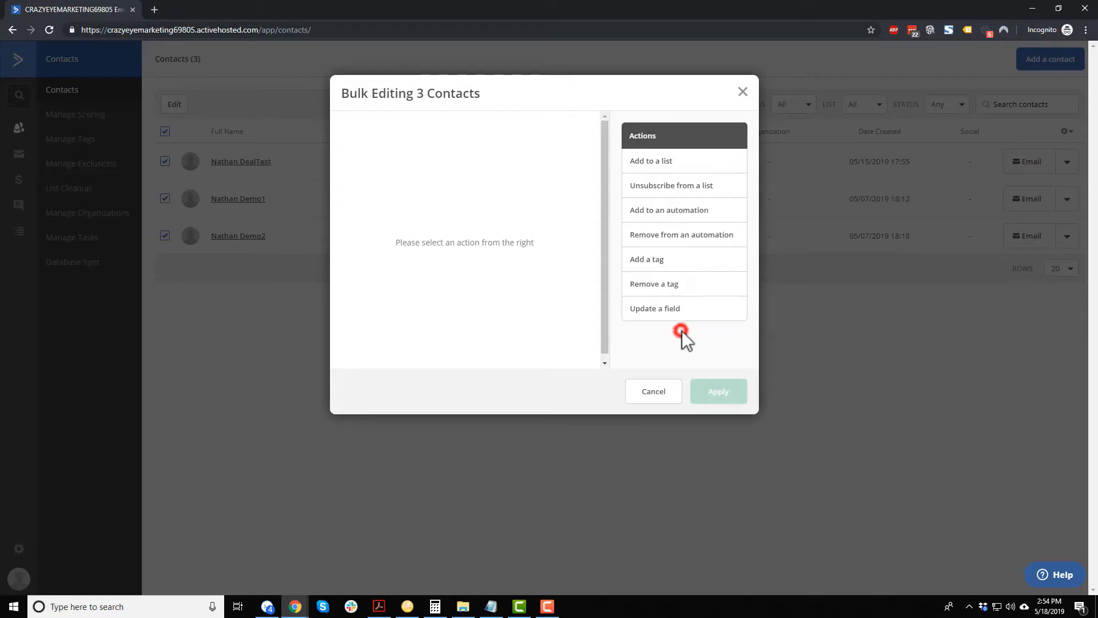
pyautogui.click(683, 263)
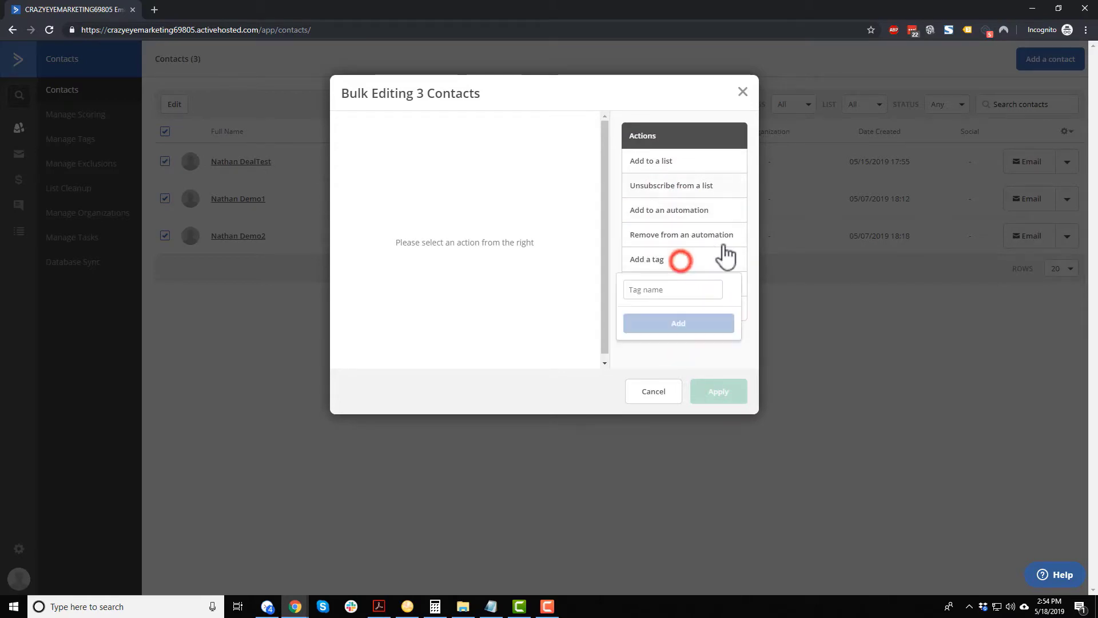
pyautogui.click(698, 289)
pyautogui.write('gfdasga')
pyautogui.click(697, 323)
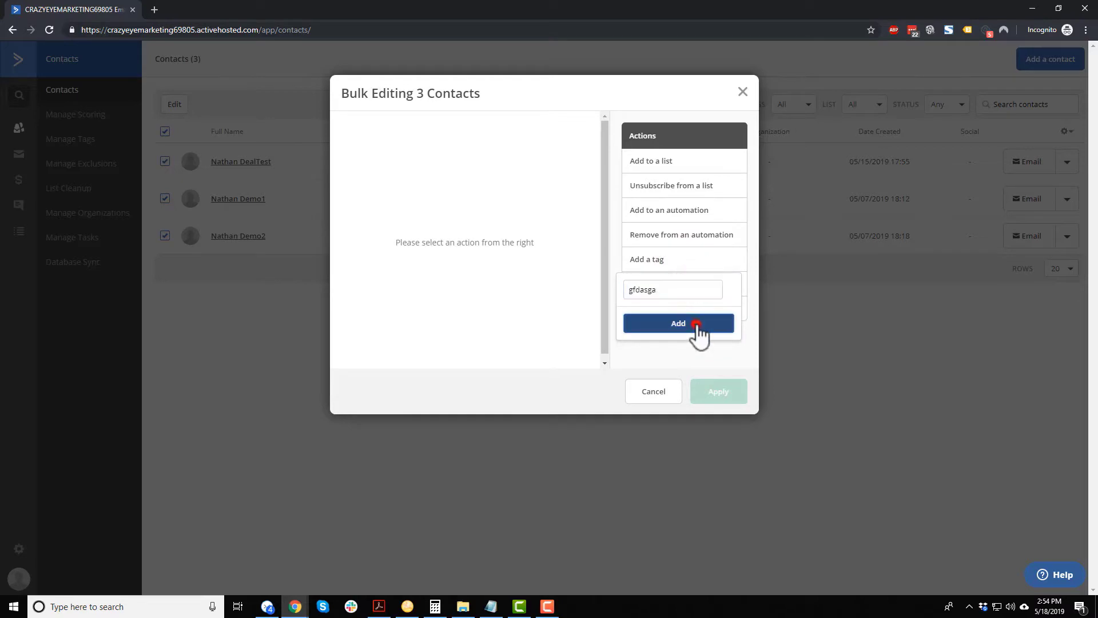
pyautogui.click(662, 396)
pyautogui.click(699, 99)
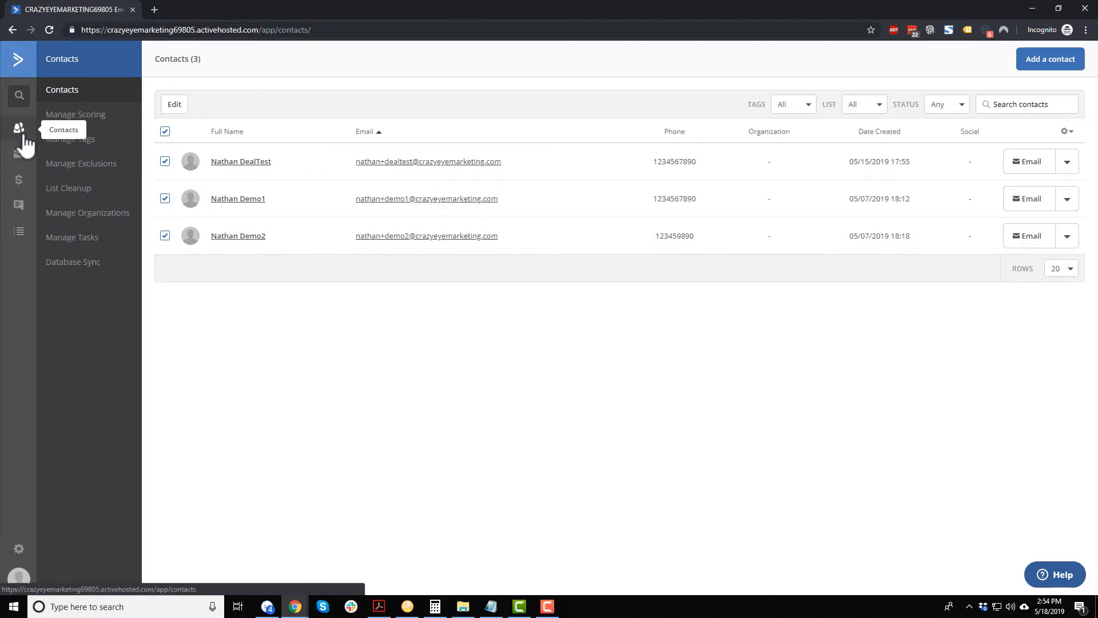
# Check the Campaigns page, which has no campaigns.
pyautogui.click(19, 154)
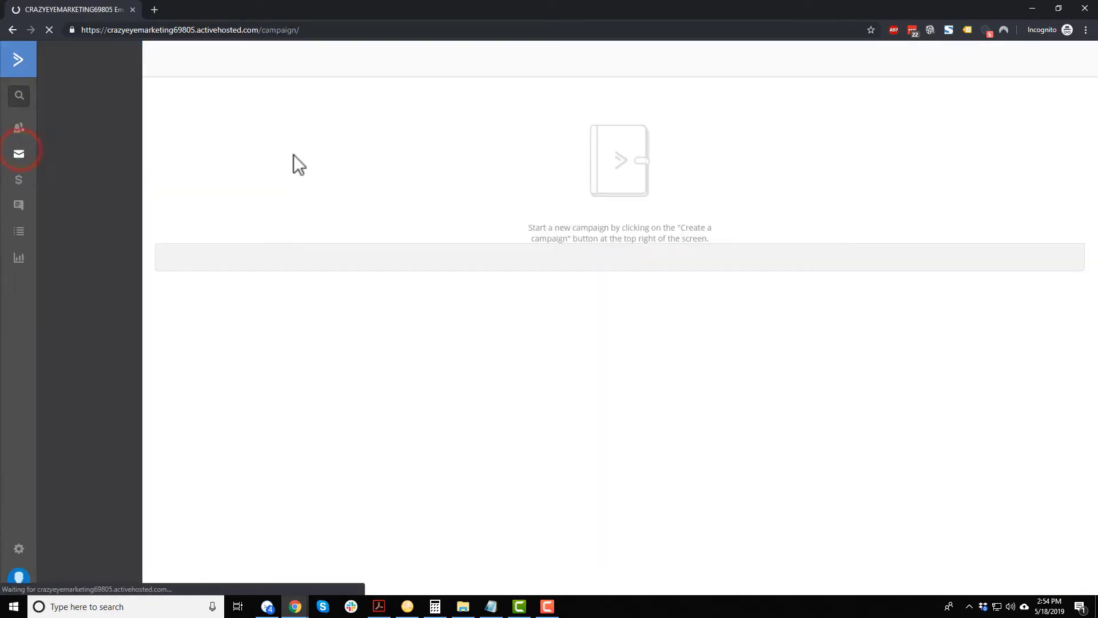
pyautogui.moveTo(581, 214); pyautogui.dragTo(787, 218)
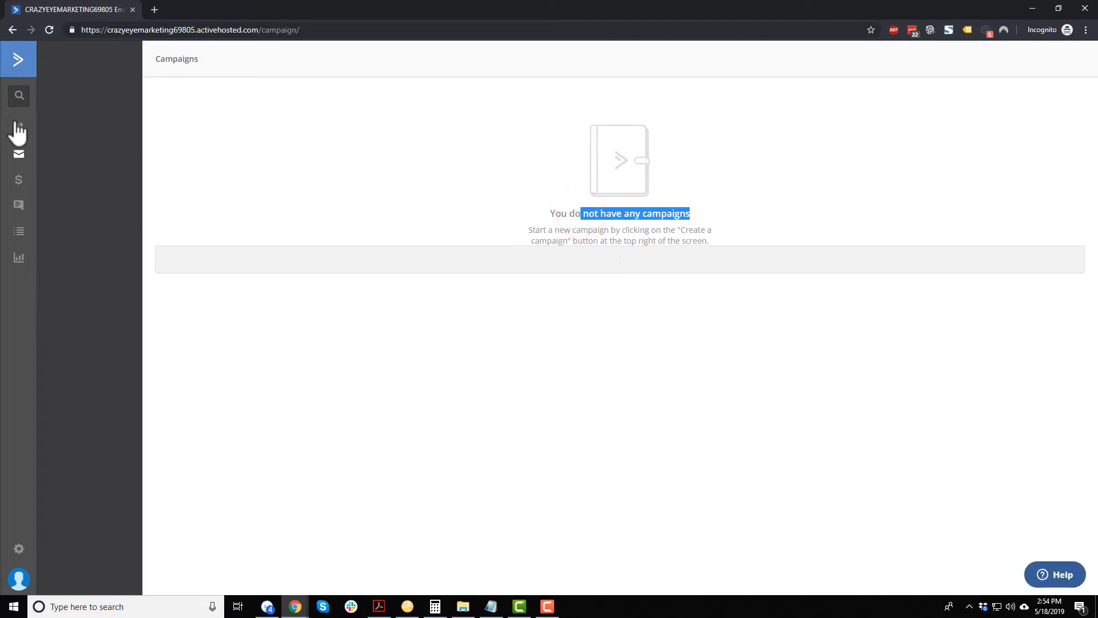
pyautogui.click(833, 189)
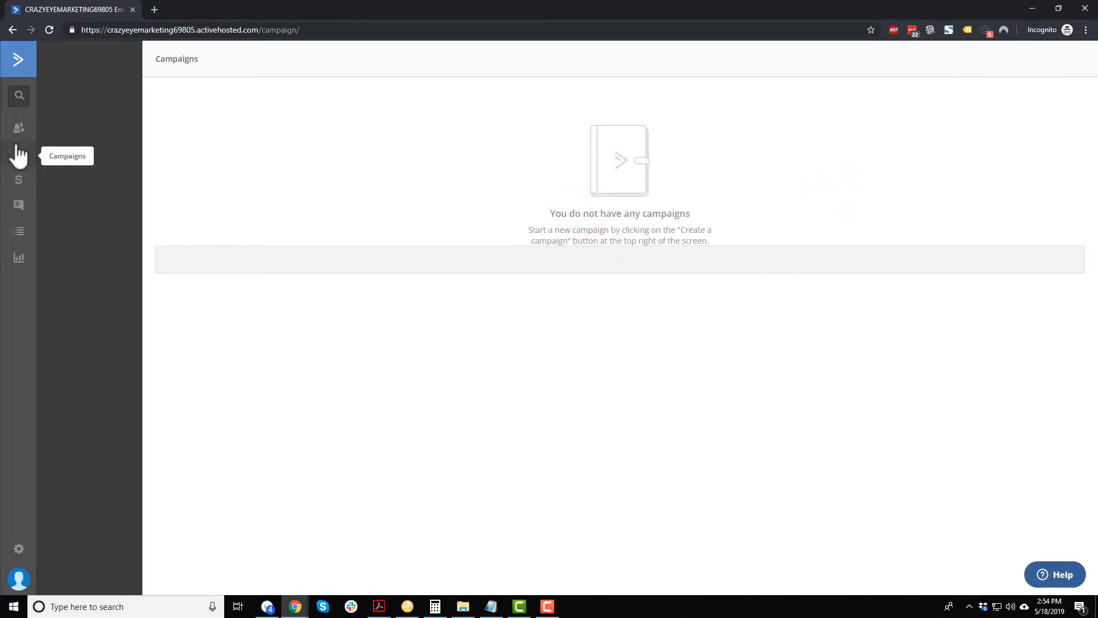
# In Deals, filter by Won then Lost status and drag '30% OFF The Vault' from Stage 3 to Stage 1.
pyautogui.click(19, 180)
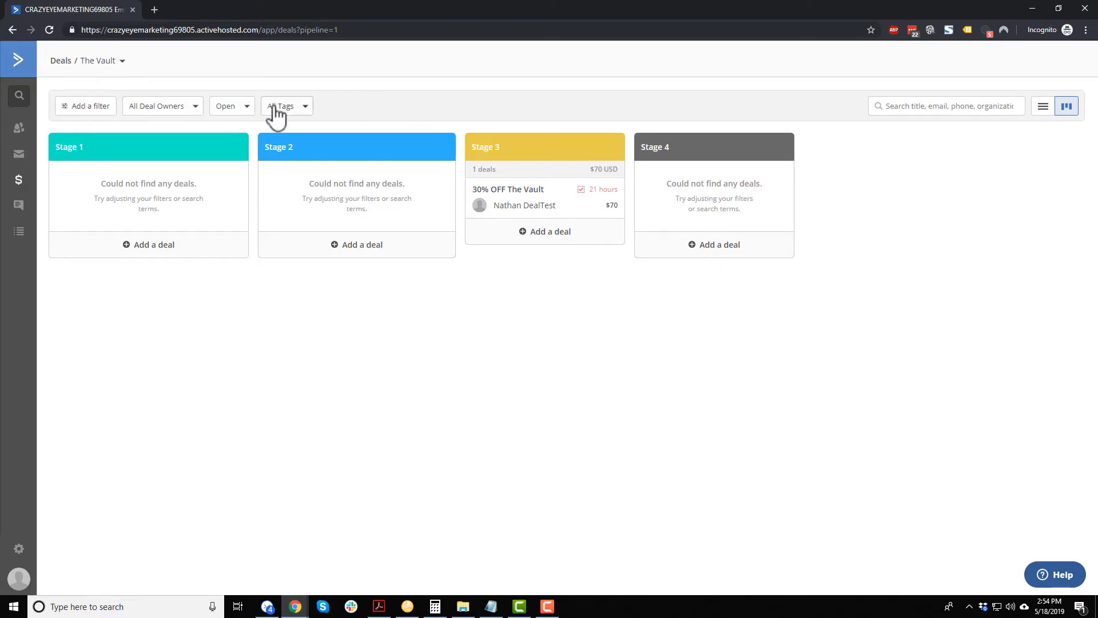
pyautogui.click(237, 106)
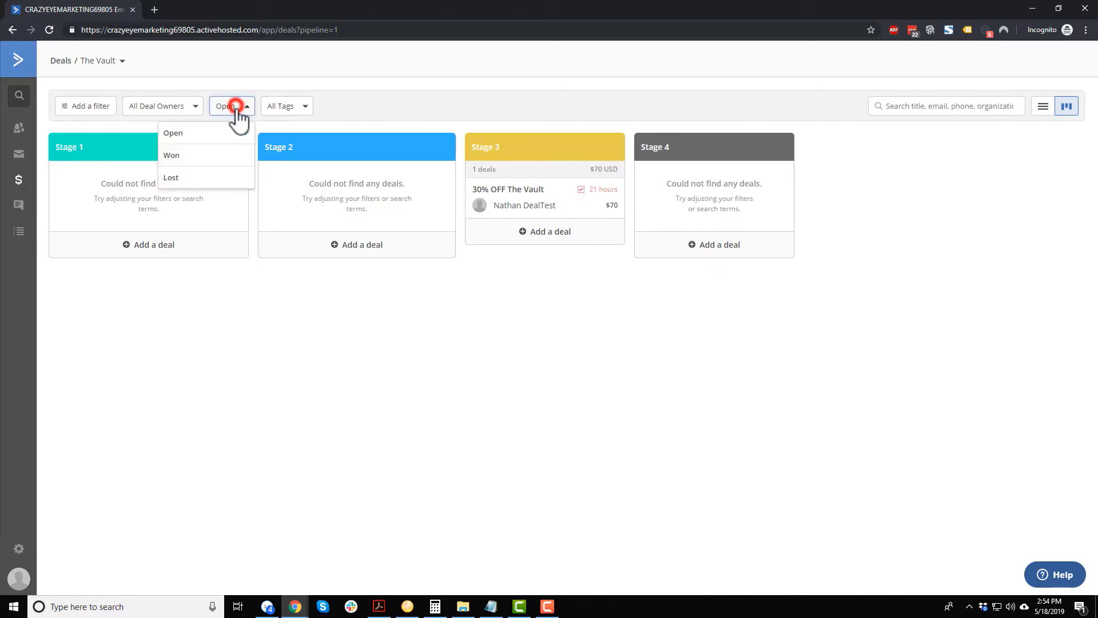
pyautogui.click(205, 155)
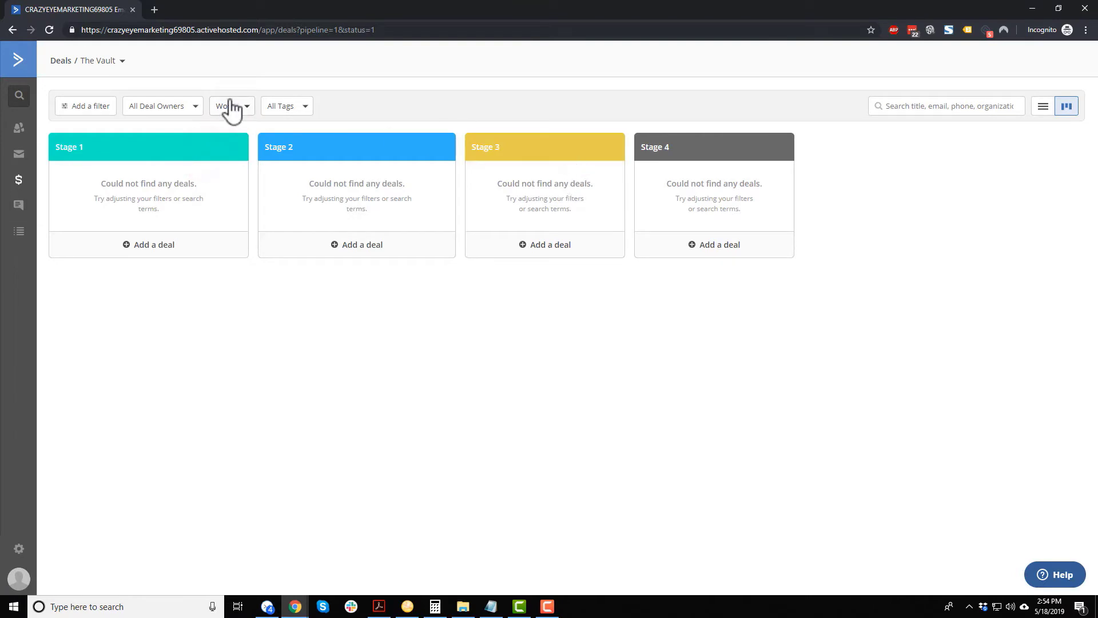
pyautogui.click(226, 105)
pyautogui.click(226, 183)
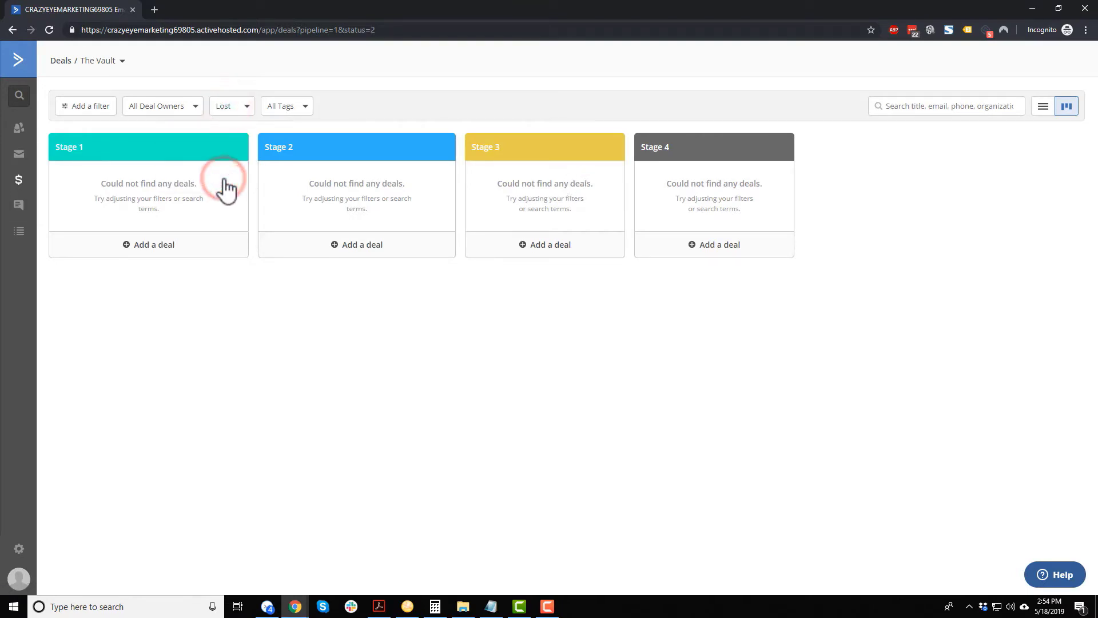
pyautogui.moveTo(541, 211); pyautogui.dragTo(195, 194)
# Open the 30% OFF The Vault deal and add the note 'fdsafdas' to it.
pyautogui.click(178, 207)
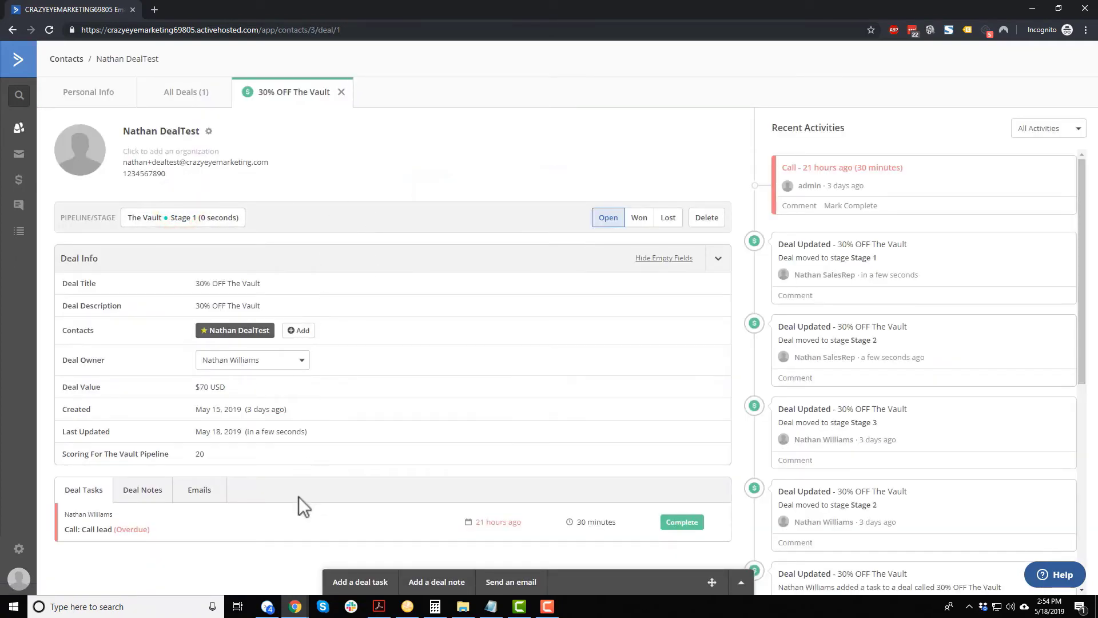
pyautogui.click(152, 487)
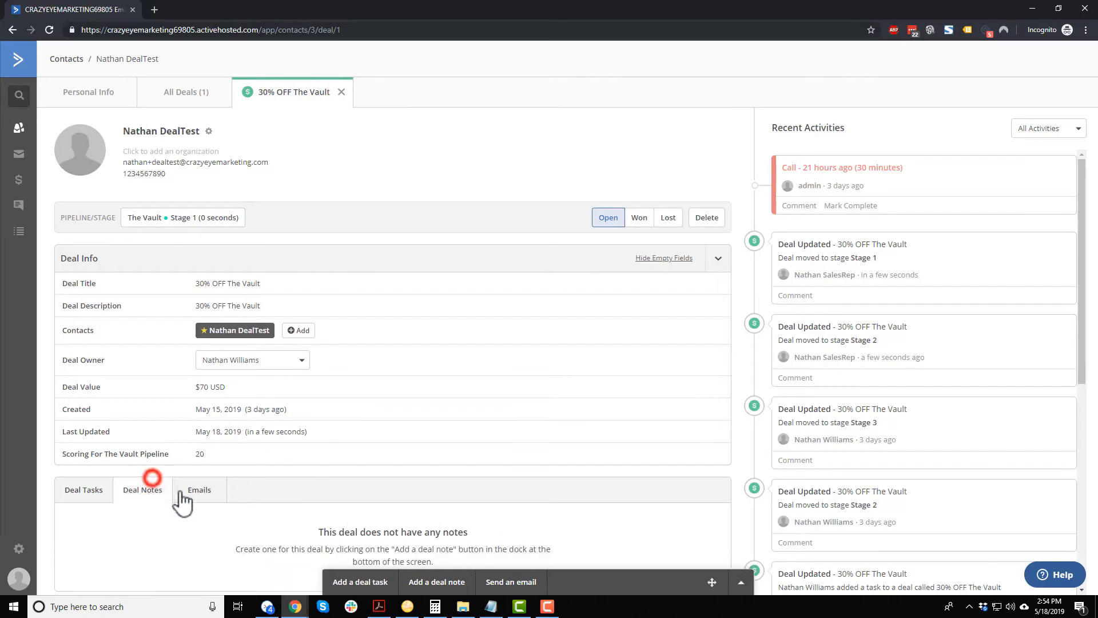
pyautogui.click(422, 580)
pyautogui.click(450, 531)
pyautogui.write('f')
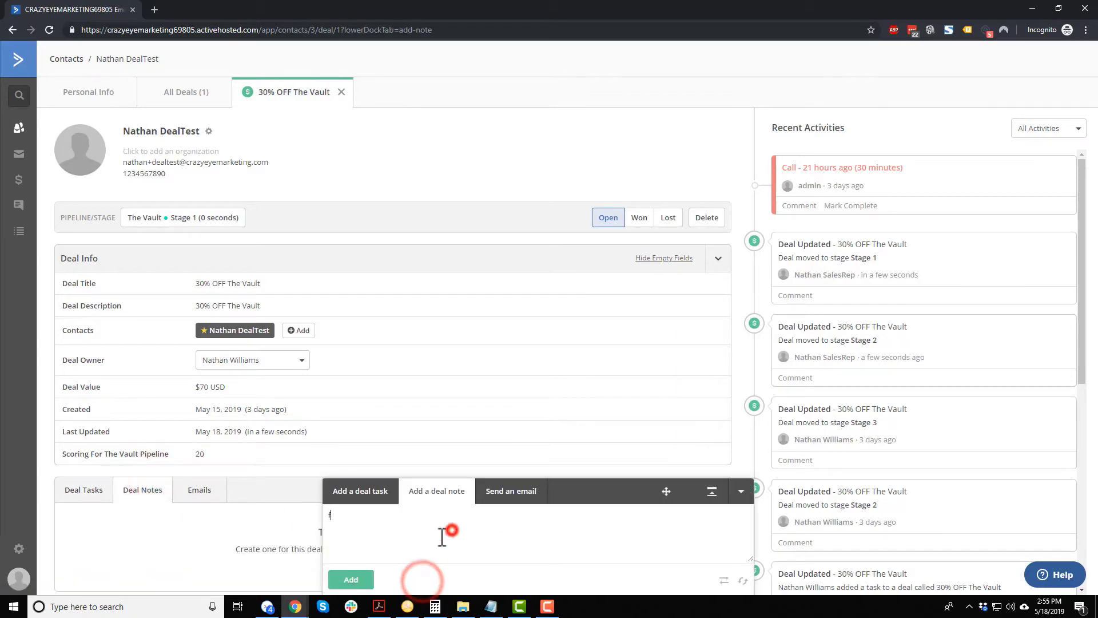
pyautogui.write('dsafdas')
pyautogui.click(351, 579)
# Add a 15-minute Call task to the deal.
pyautogui.click(361, 580)
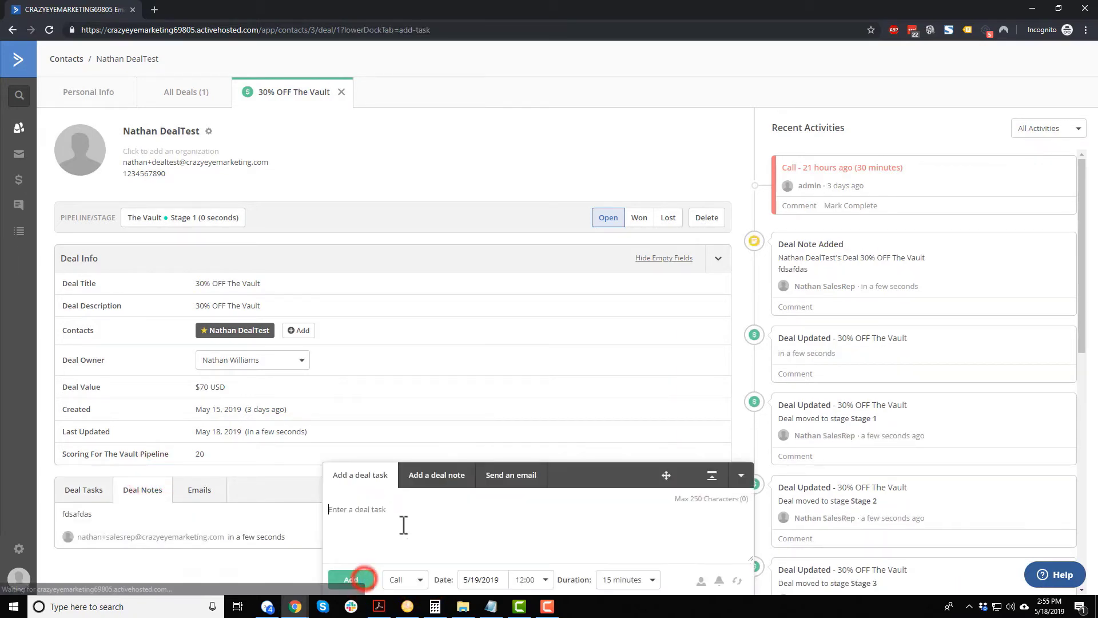
pyautogui.click(405, 521)
pyautogui.write('fdsafdas')
pyautogui.click(347, 578)
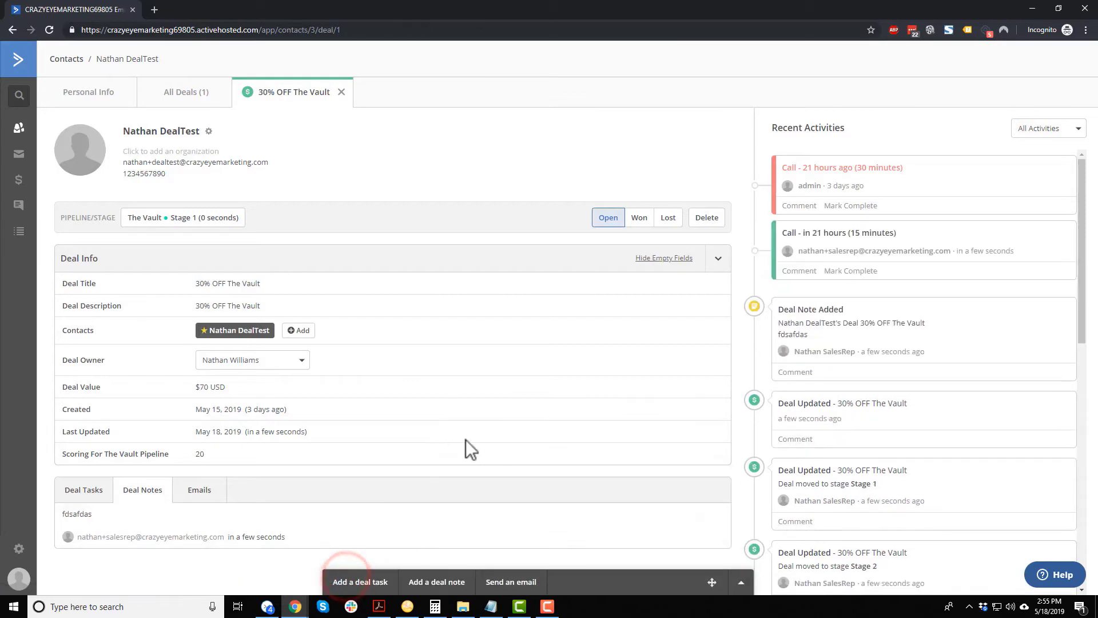